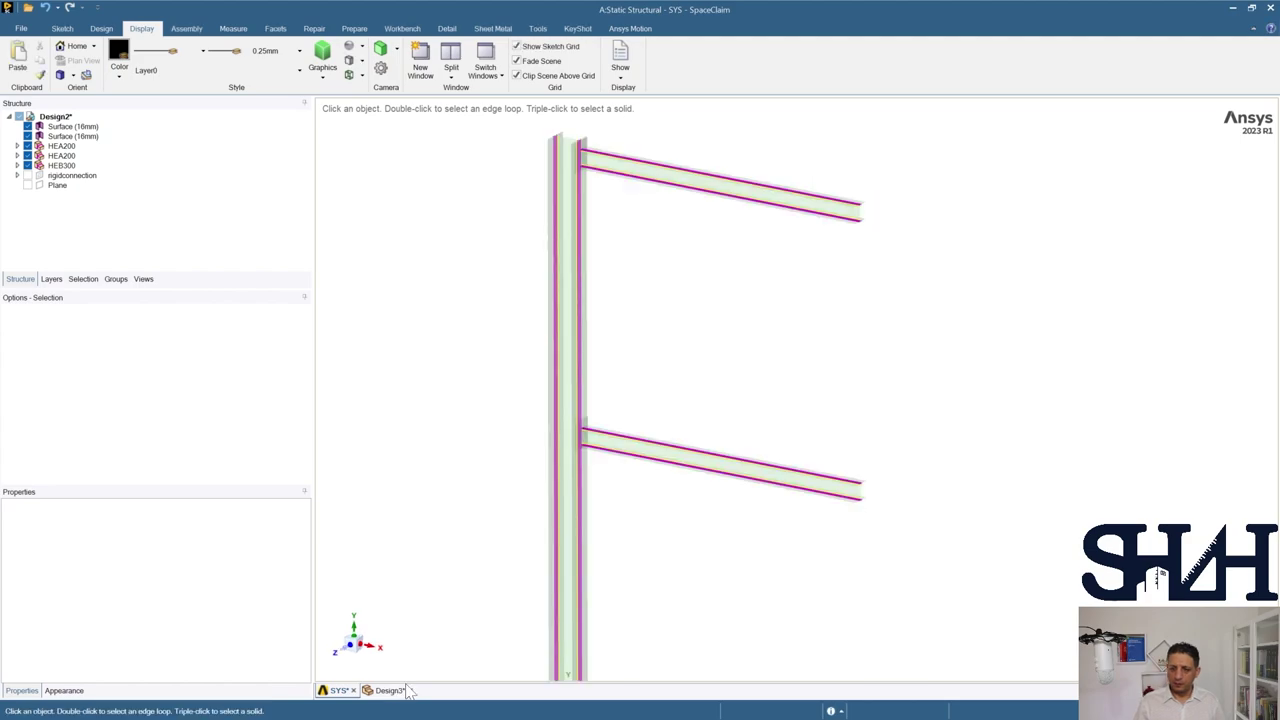
- Close Design3 without saving its changes and exit the geometry editor
left_click(407, 691)
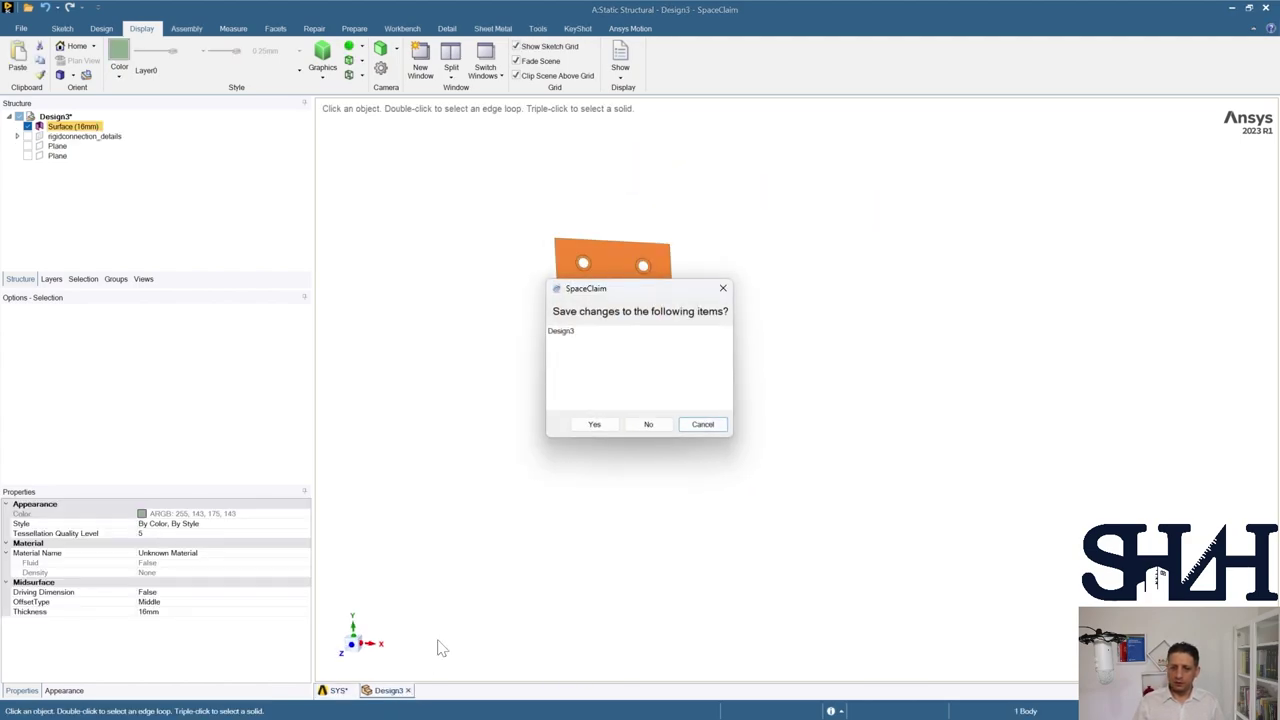
left_click(636, 424)
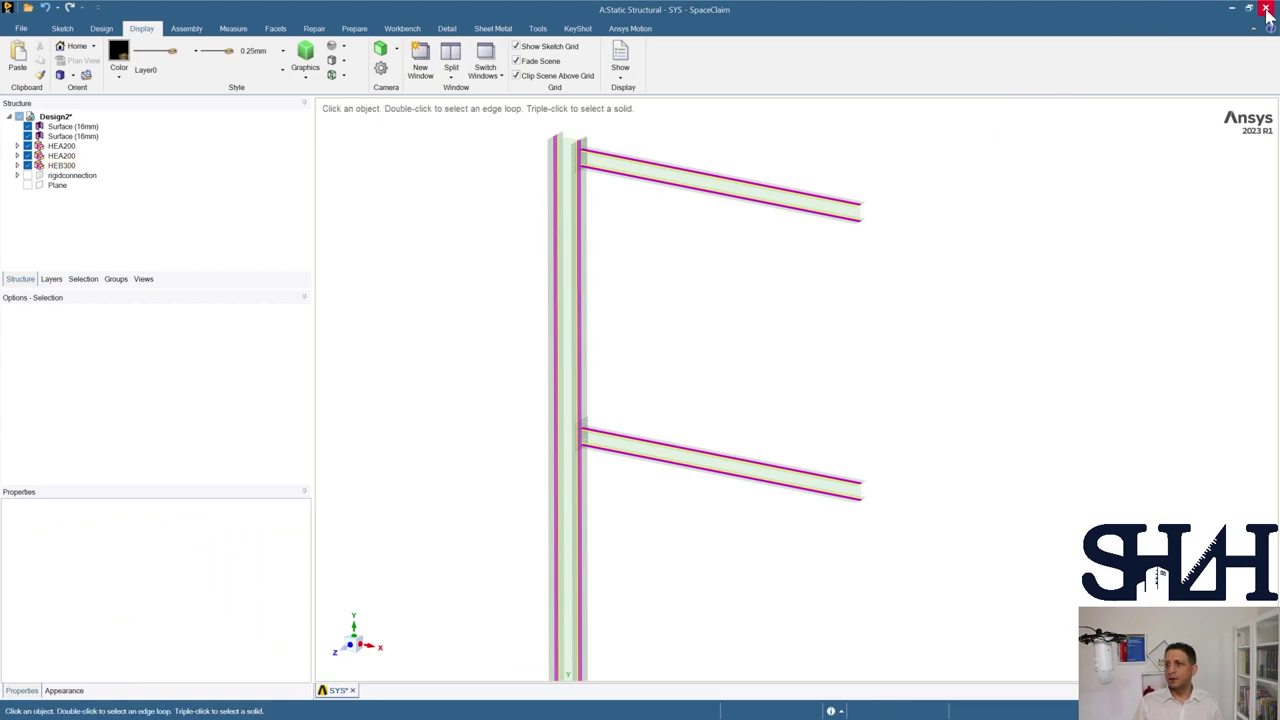
key("alt+F4")
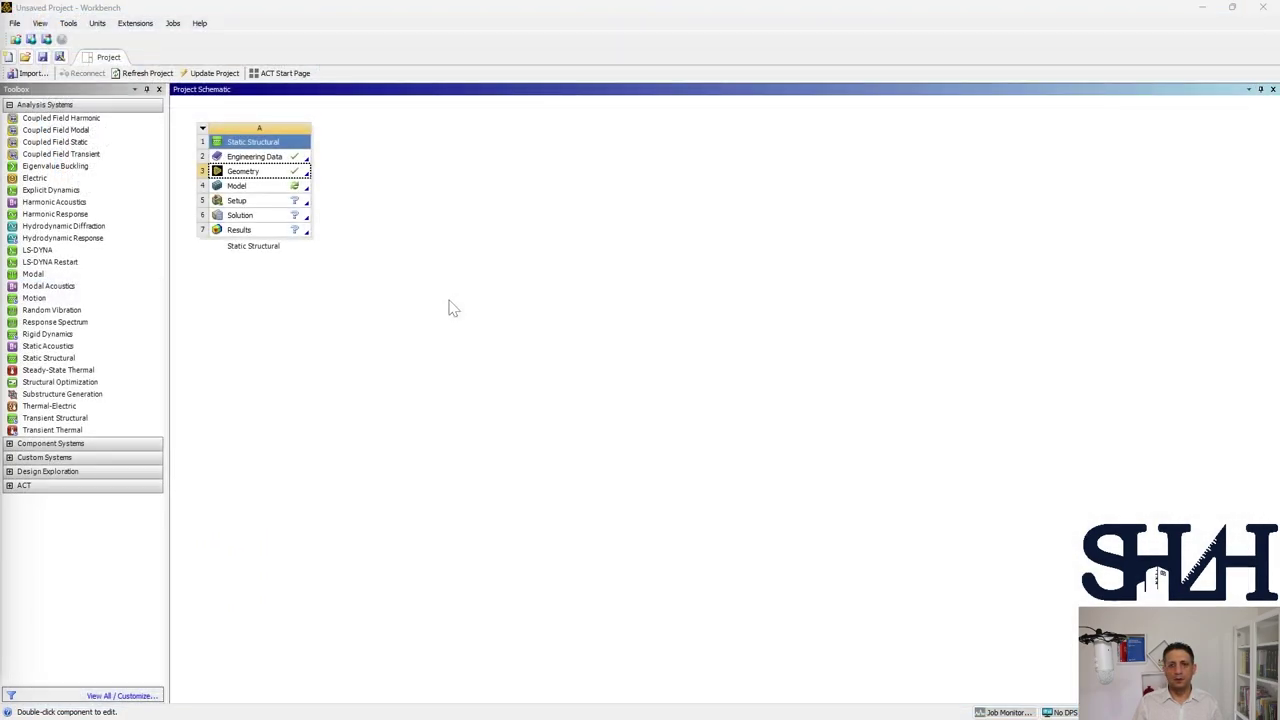
- Switch to Ansys Mechanical by opening the Model cell of the Static Structural system
left_click(252, 190)
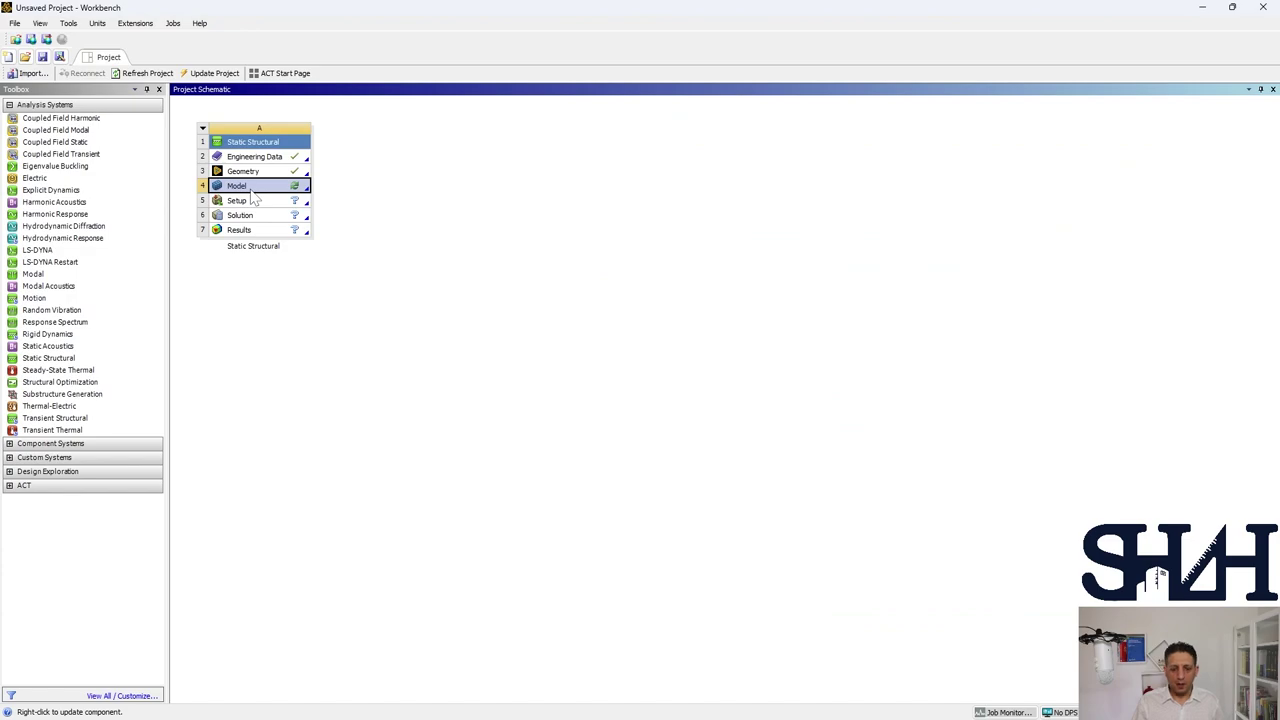
double_click(253, 193)
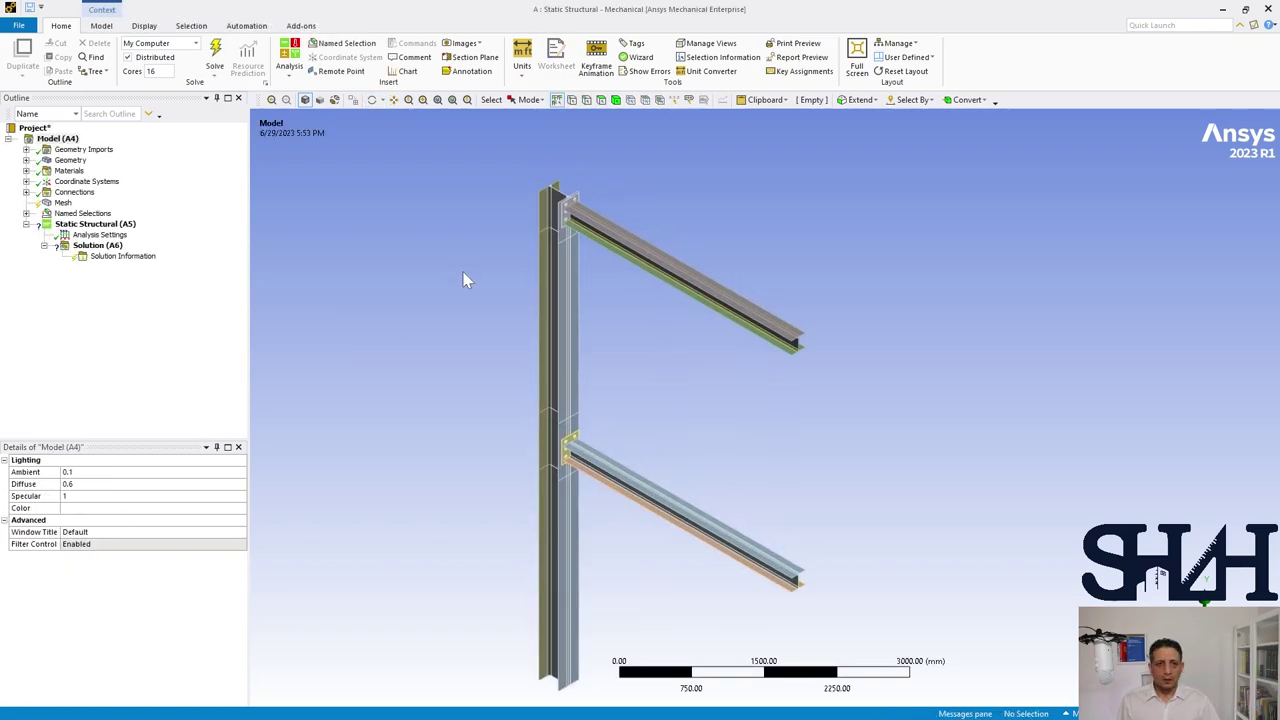
- Examine the imported frame model, its list of geometry bodies and its materials
middle_click_drag(432, 238, 454, 224)
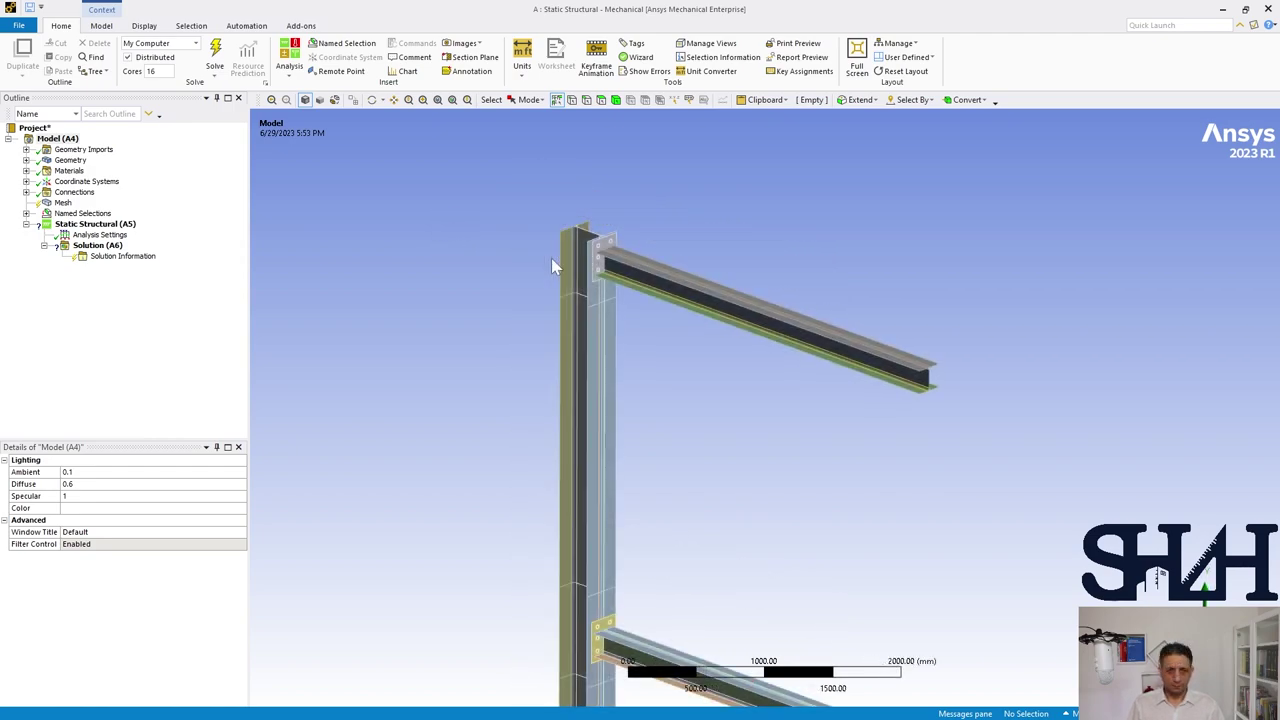
left_click(26, 160)
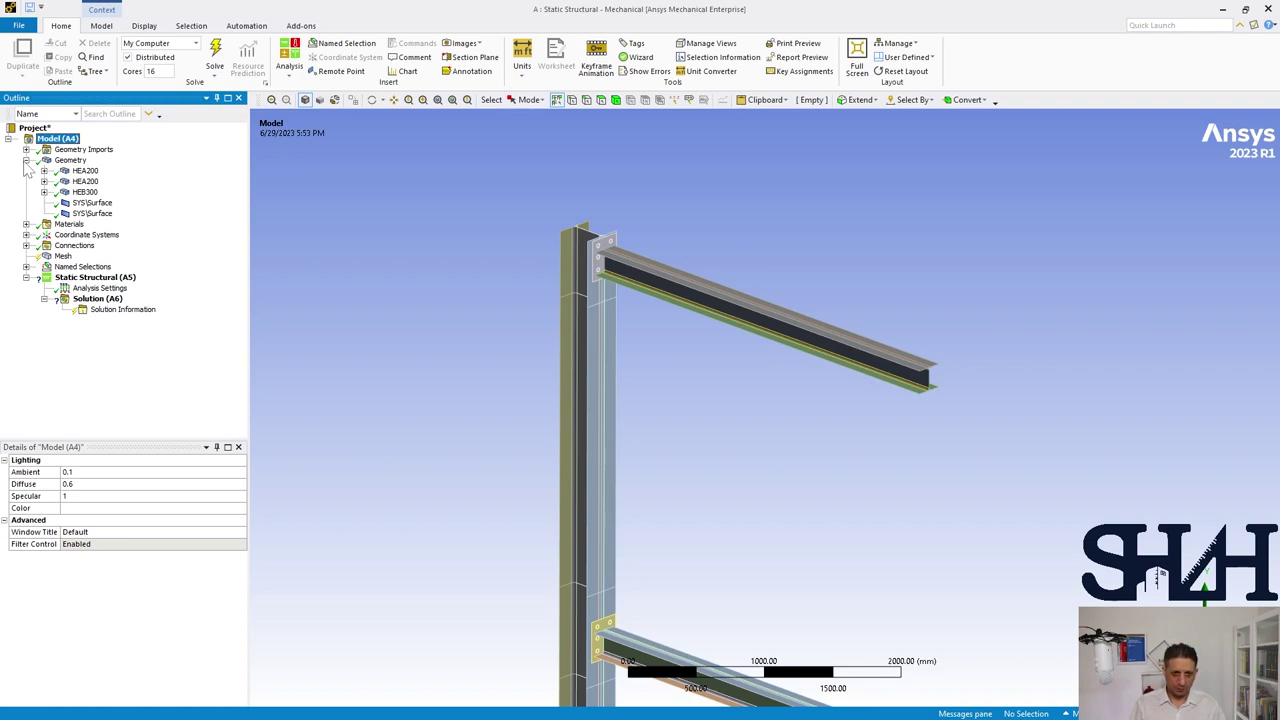
left_click(26, 160)
left_click(26, 171)
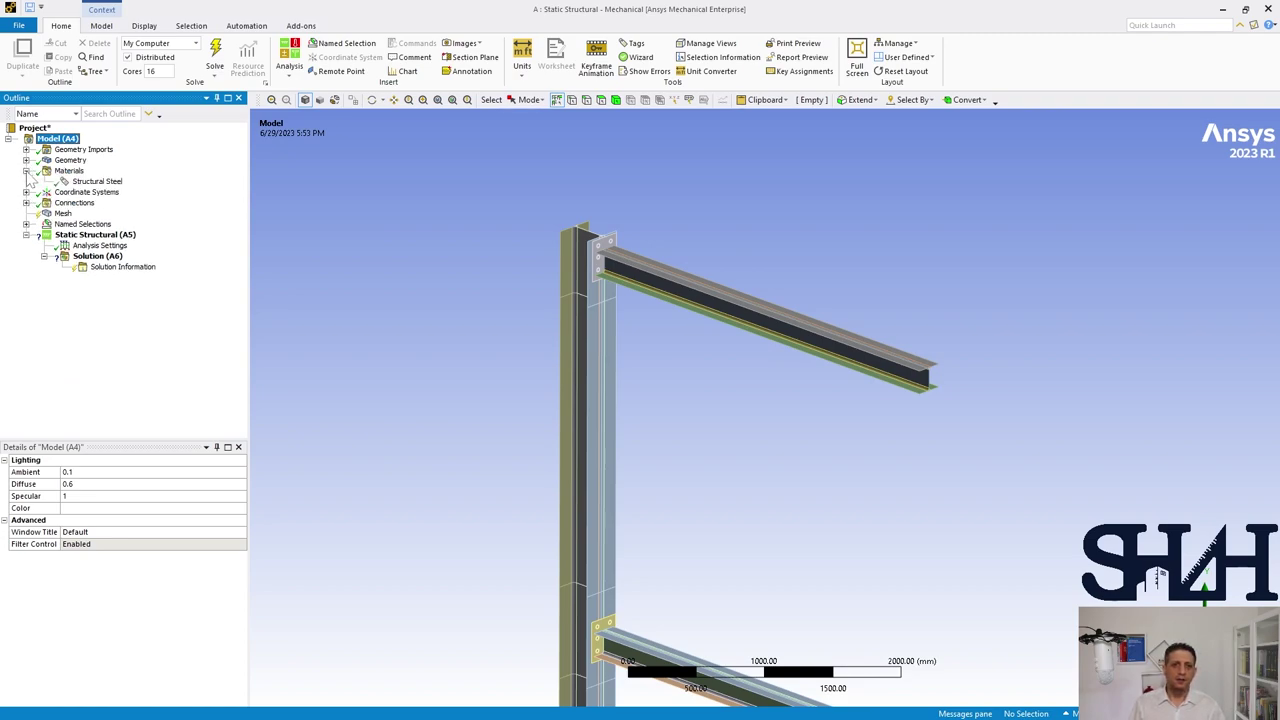
left_click(26, 171)
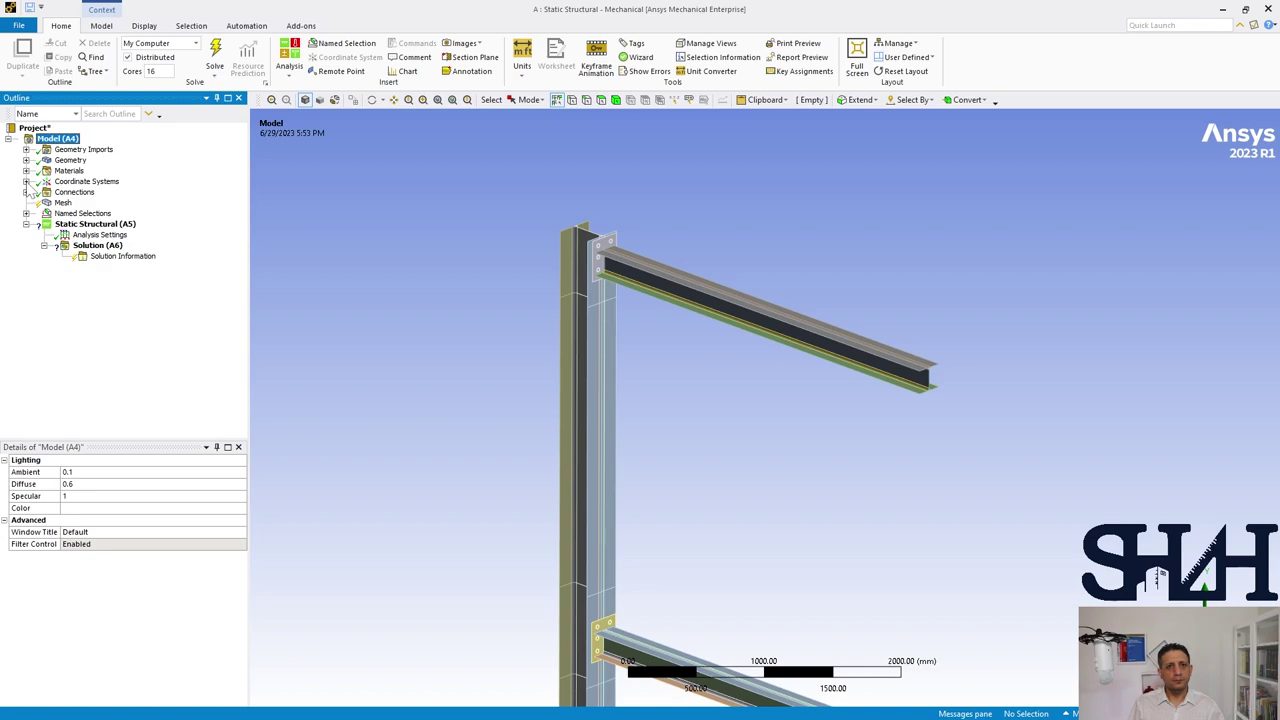
- Delete all automatically generated contact regions, from Contact Region through Contact Region 30
left_click(26, 192)
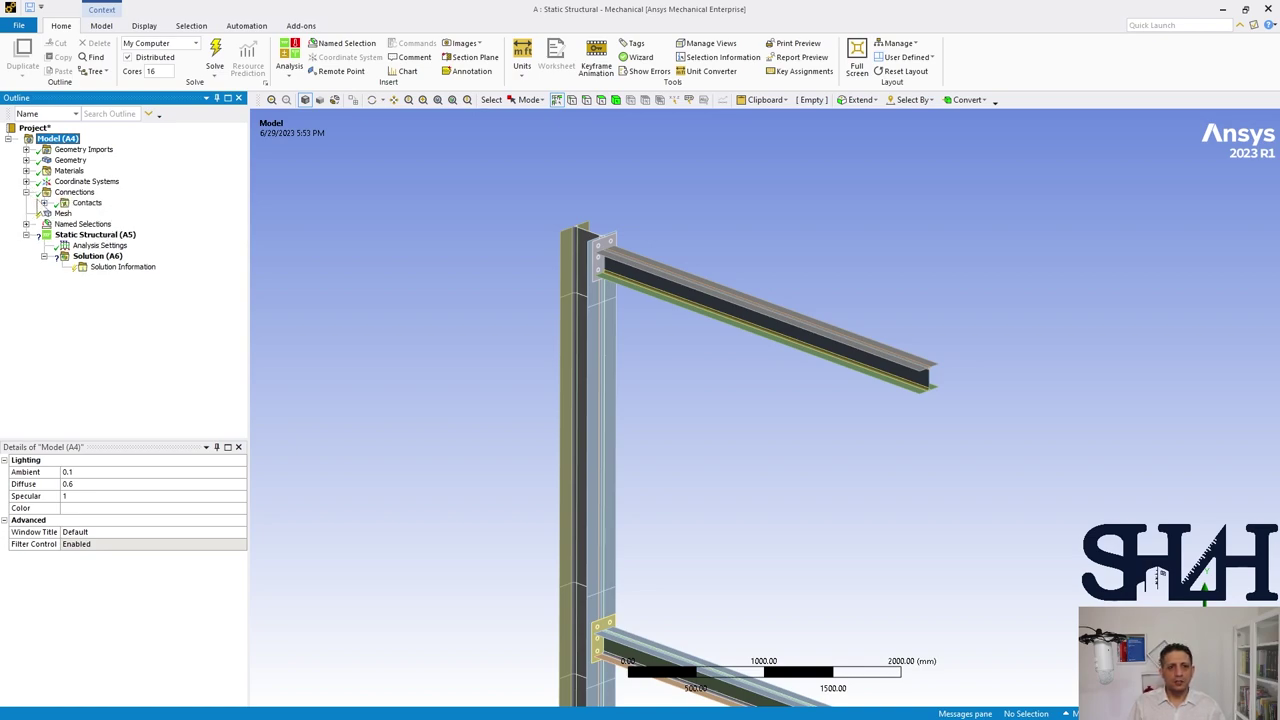
left_click(43, 203)
left_click(116, 140)
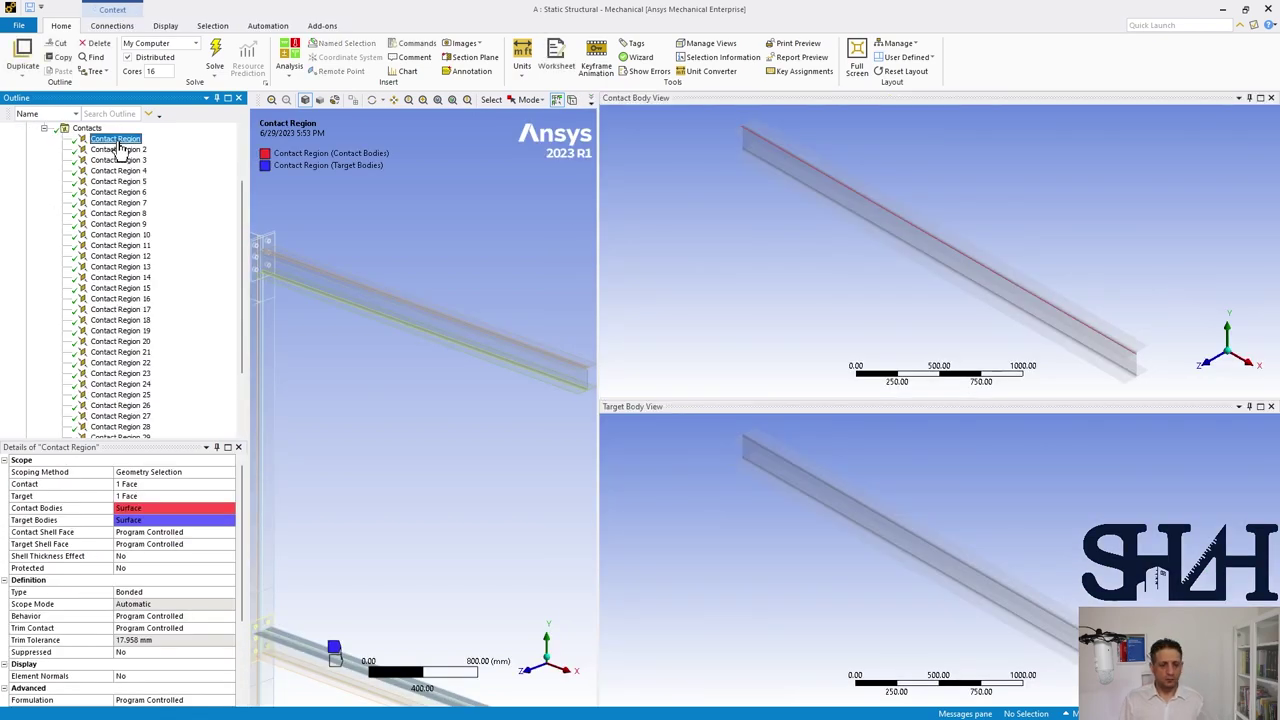
scroll(122, 258, "down", 3)
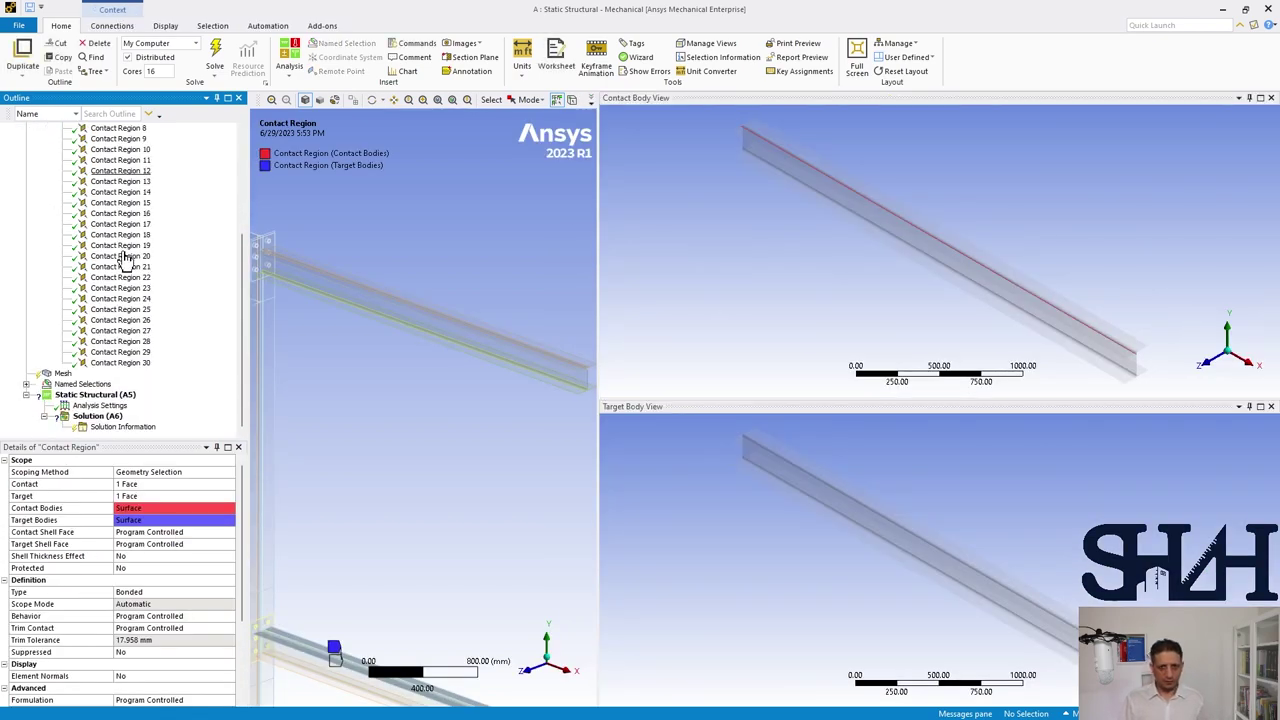
left_click(121, 363)
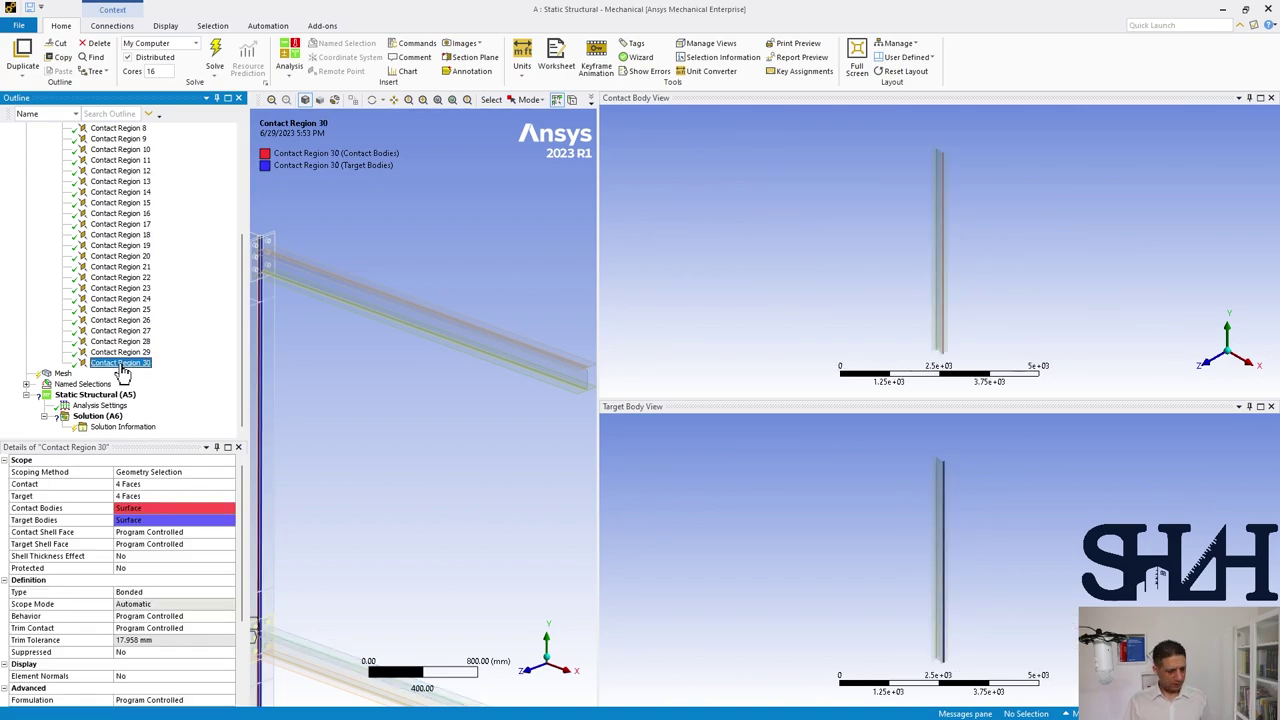
scroll(121, 365, "up", 5)
left_click(118, 215, "shift")
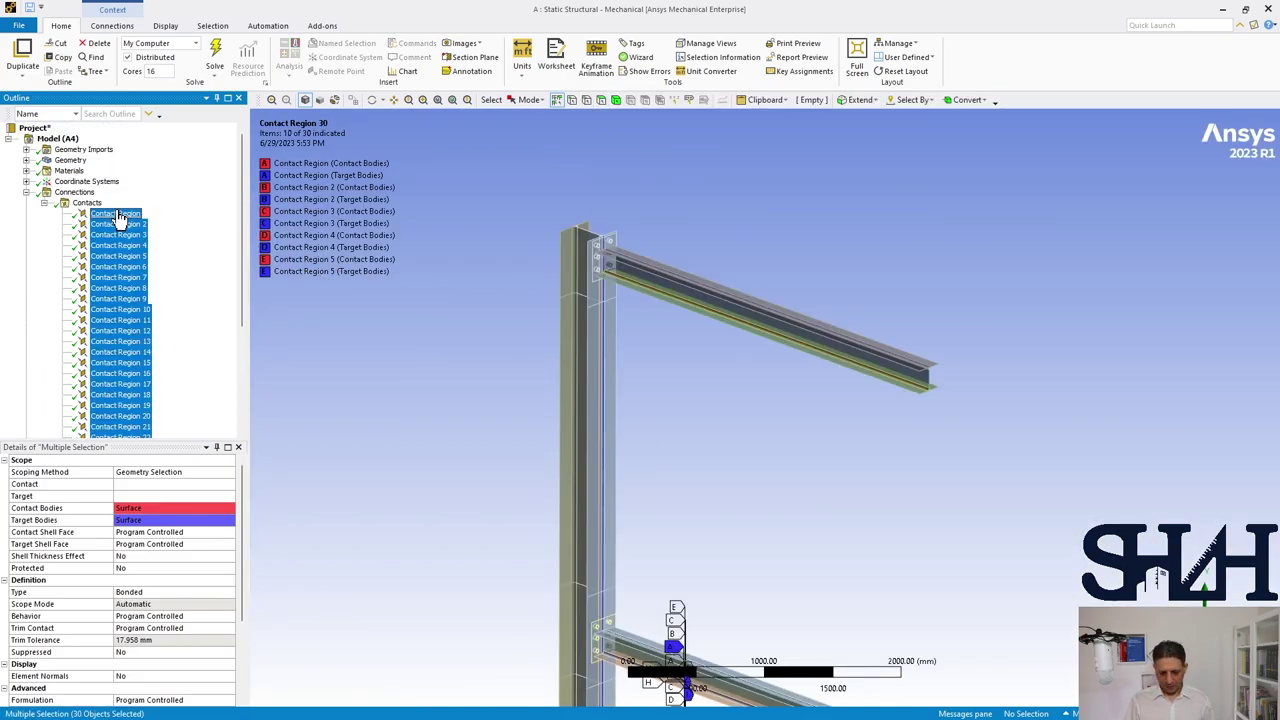
key("Delete")
key("Return")
- Set Generate Automatic Connection On Refresh to No for the model's connections
left_click(78, 192)
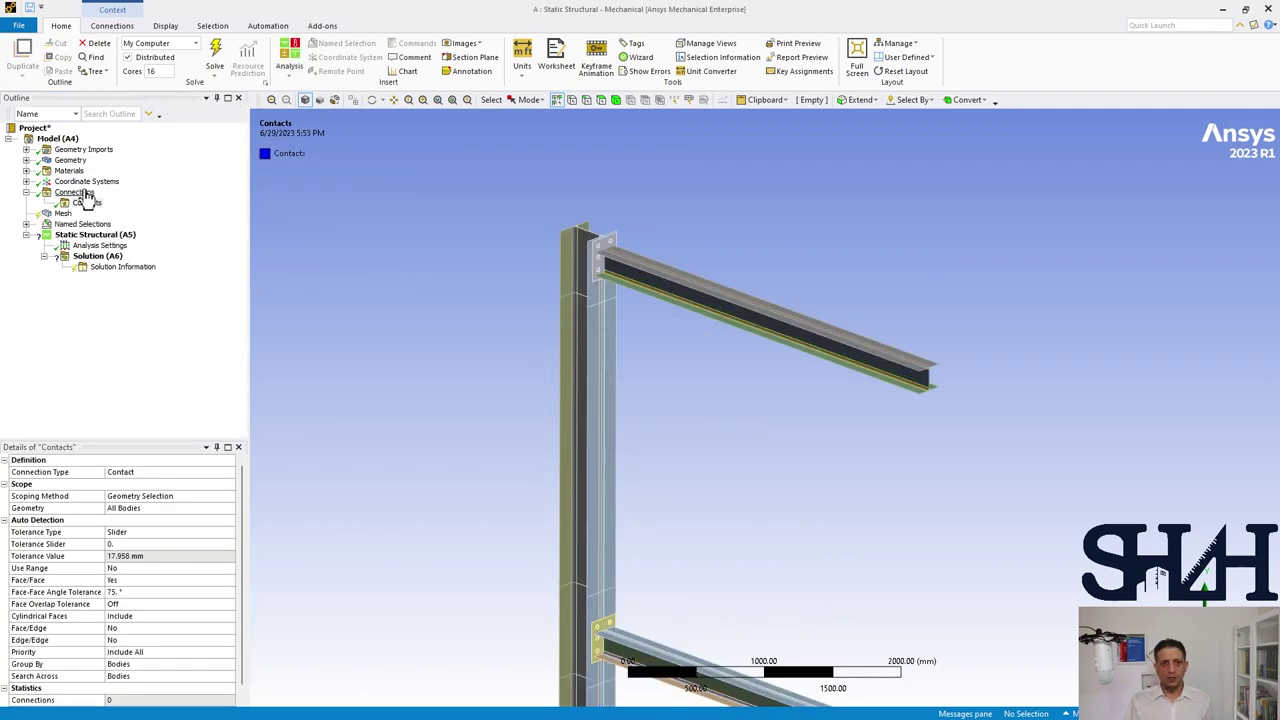
double_click(185, 474)
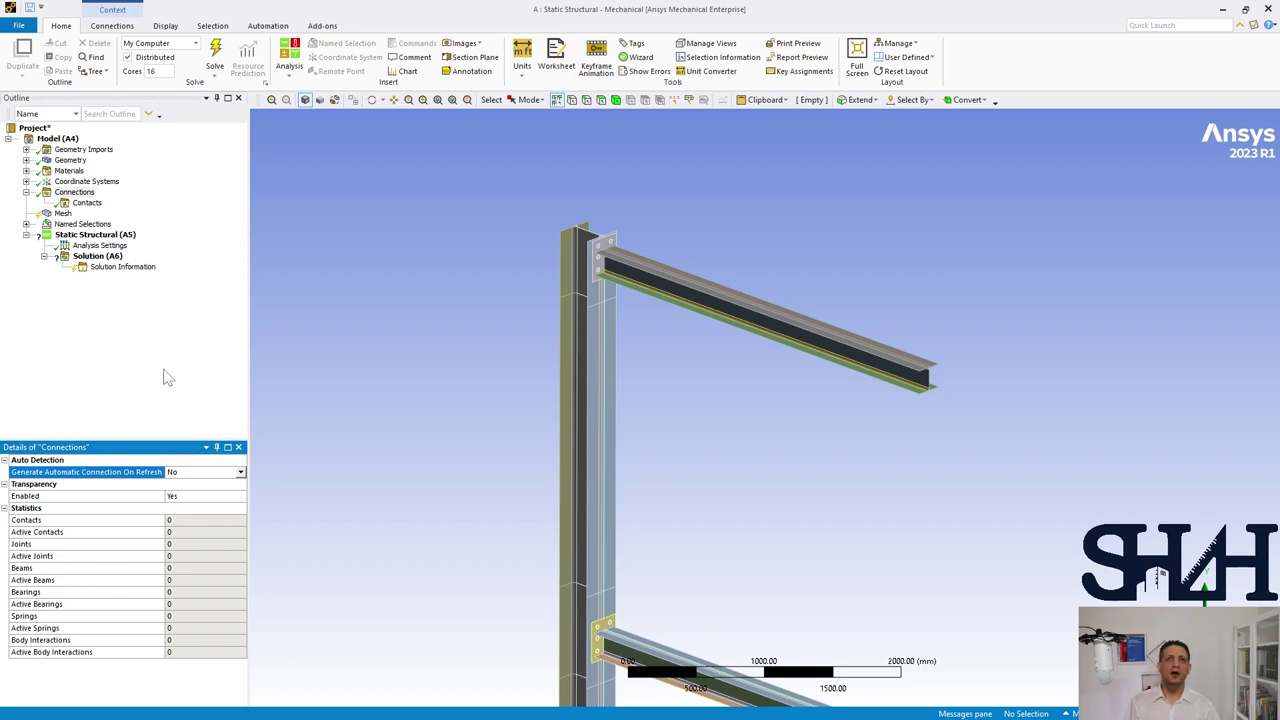
- Insert a manual contact region into the Contacts group for the upper beam joint
left_click(87, 203)
scroll(548, 320, "down", 3)
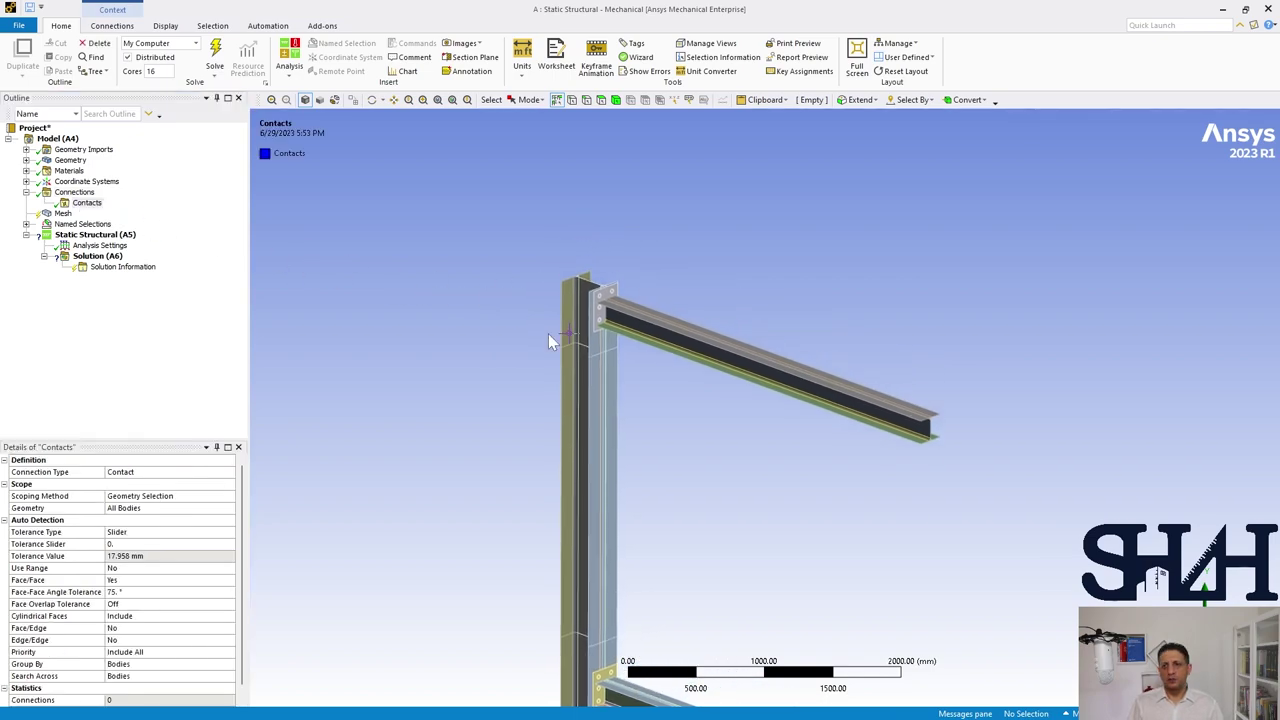
scroll(565, 330, "up", 5)
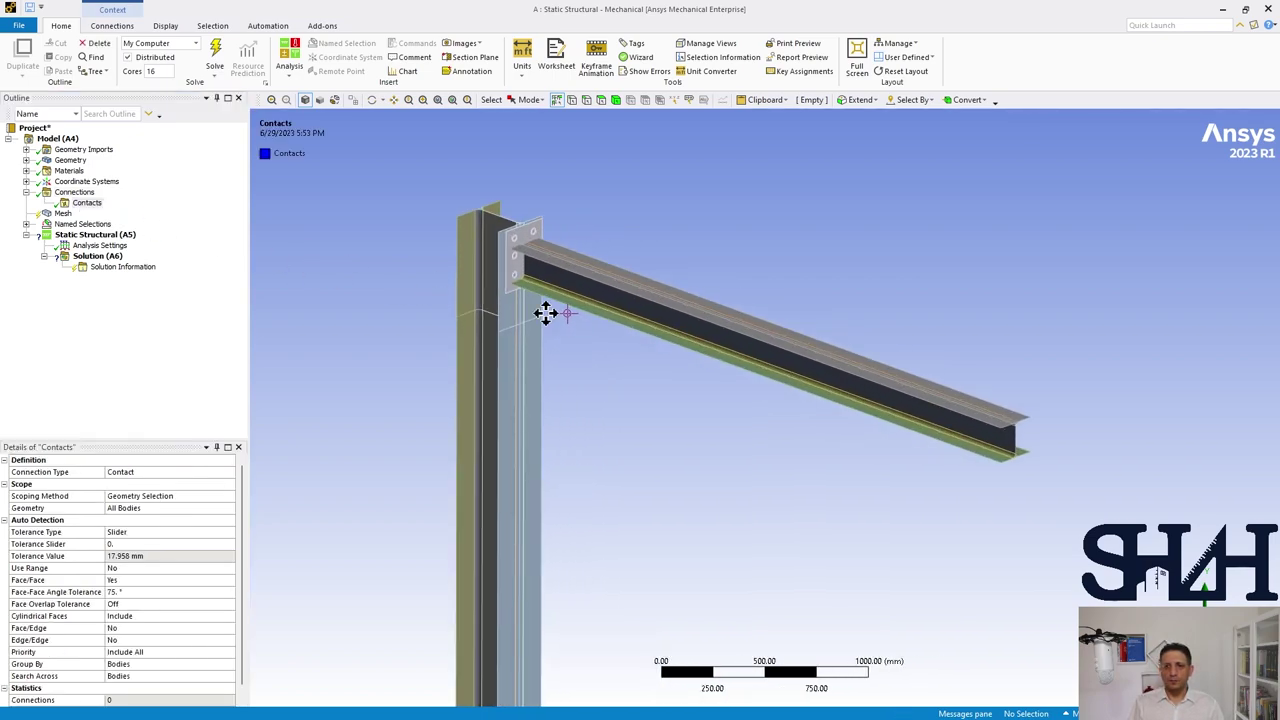
scroll(709, 377, "up", 3)
middle_click_drag(650, 312, 646, 290)
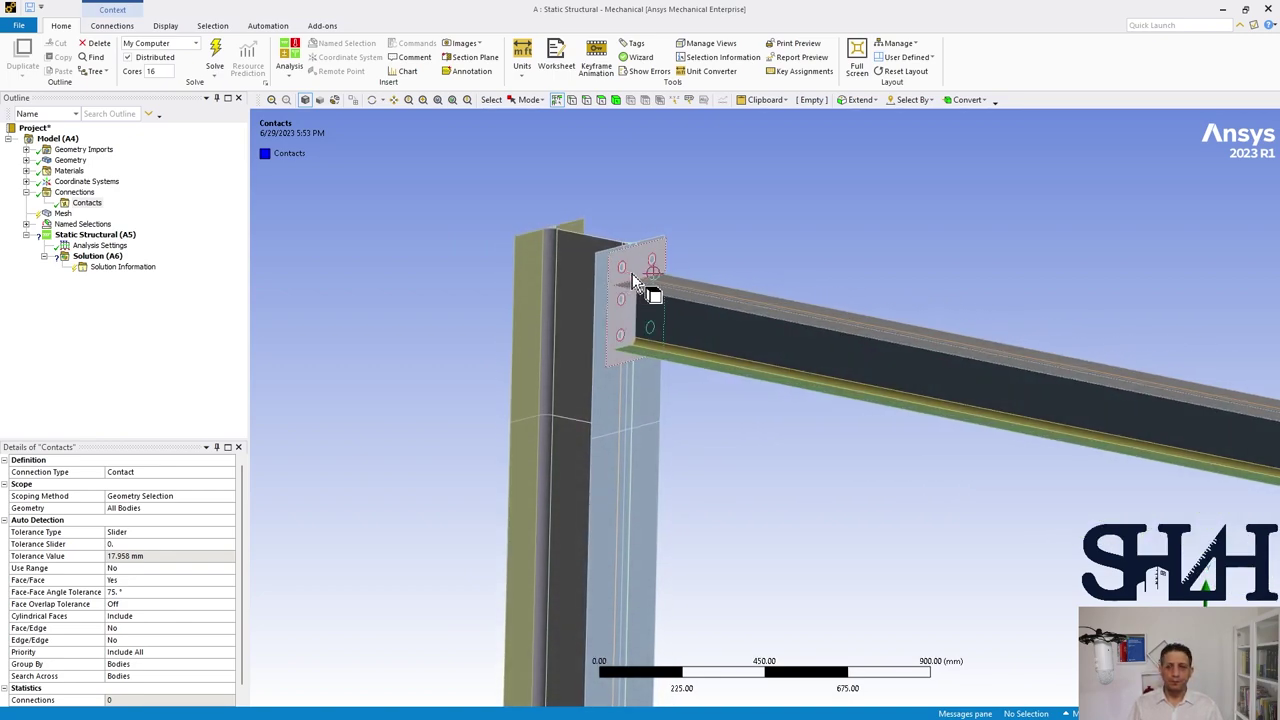
right_click(104, 205)
mouse_move(160, 228)
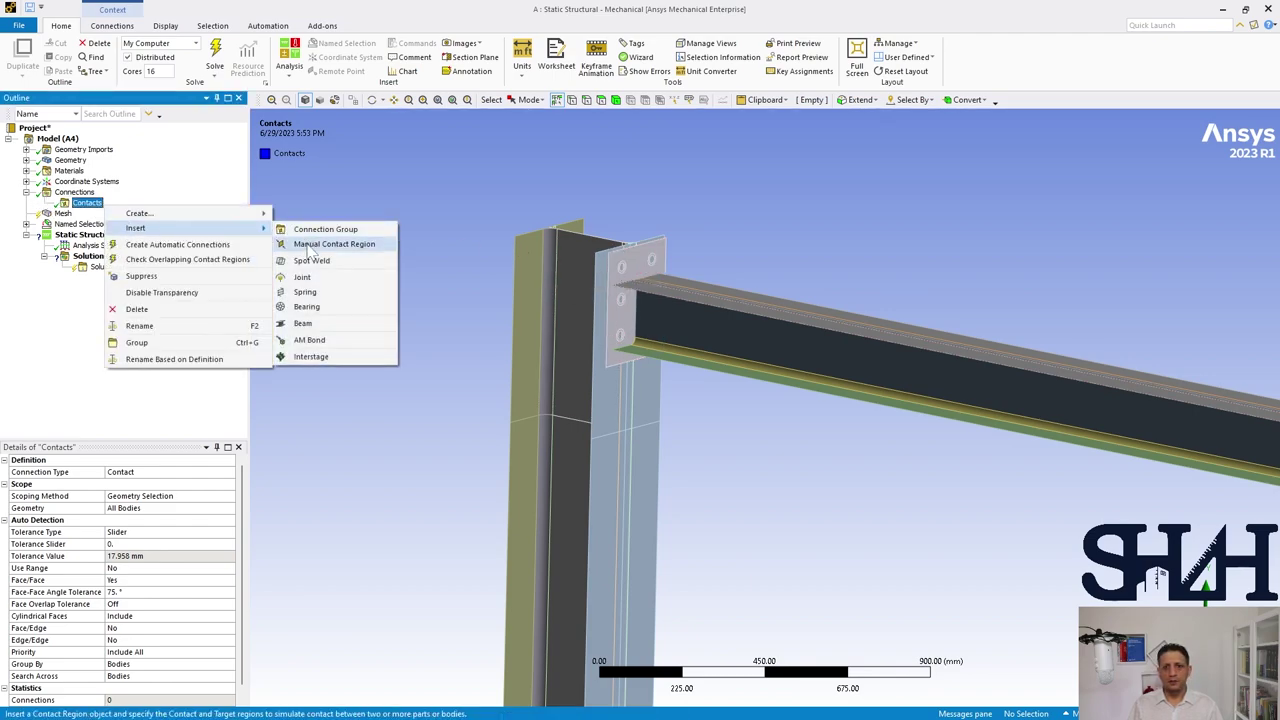
left_click(314, 246)
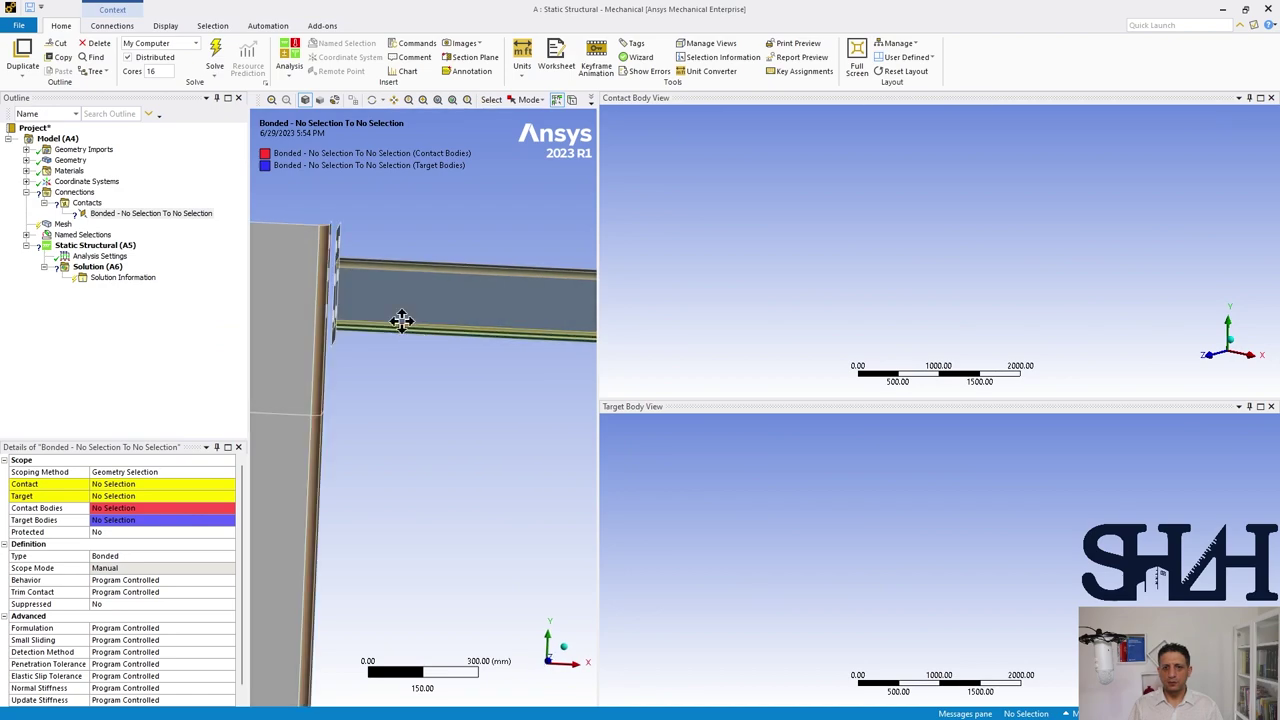
- Box-select the edges at the upper beam's column-side end in a front view and assign them as the contact side
middle_click_drag(401, 320, 431, 262)
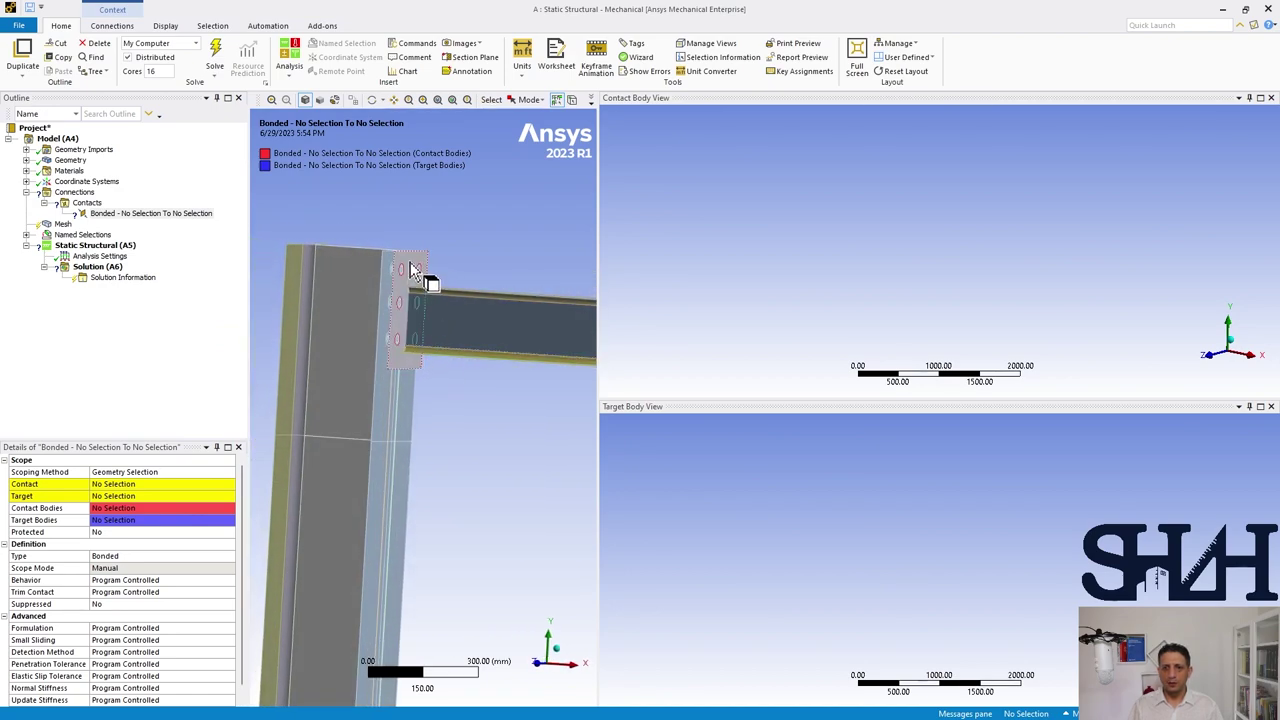
right_click(410, 270)
key("Escape")
left_click(445, 467)
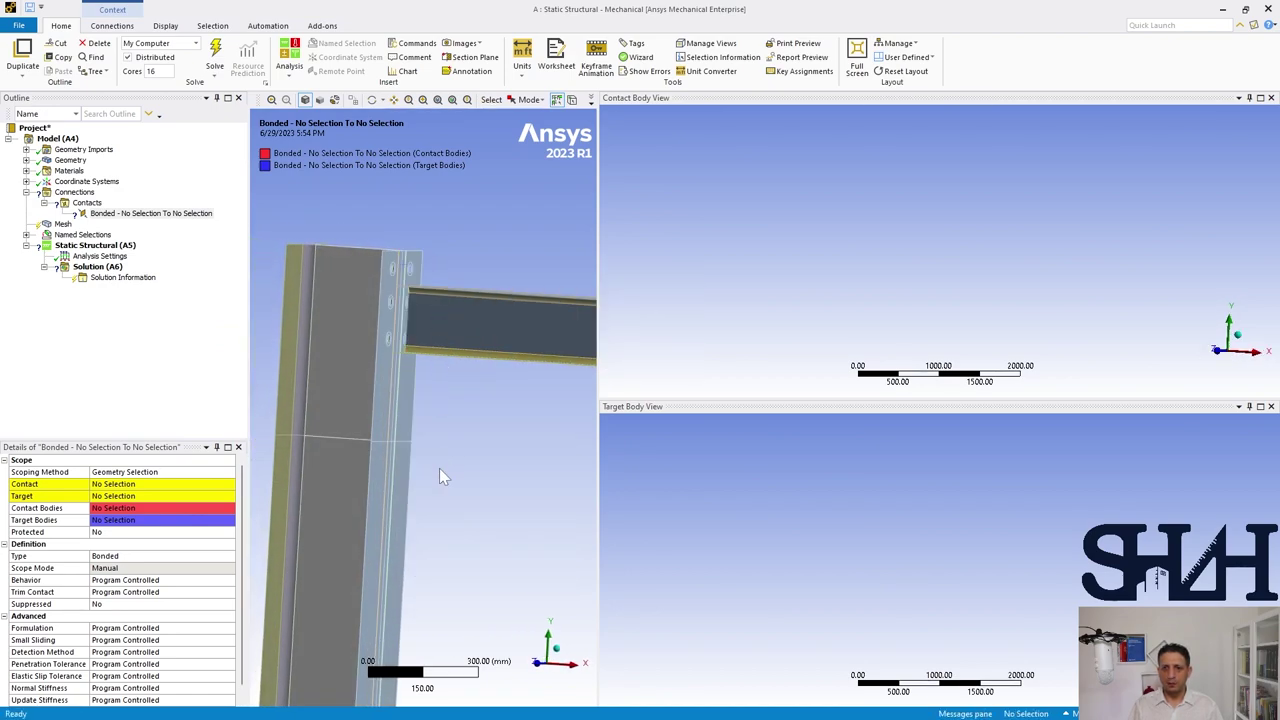
left_click(531, 662)
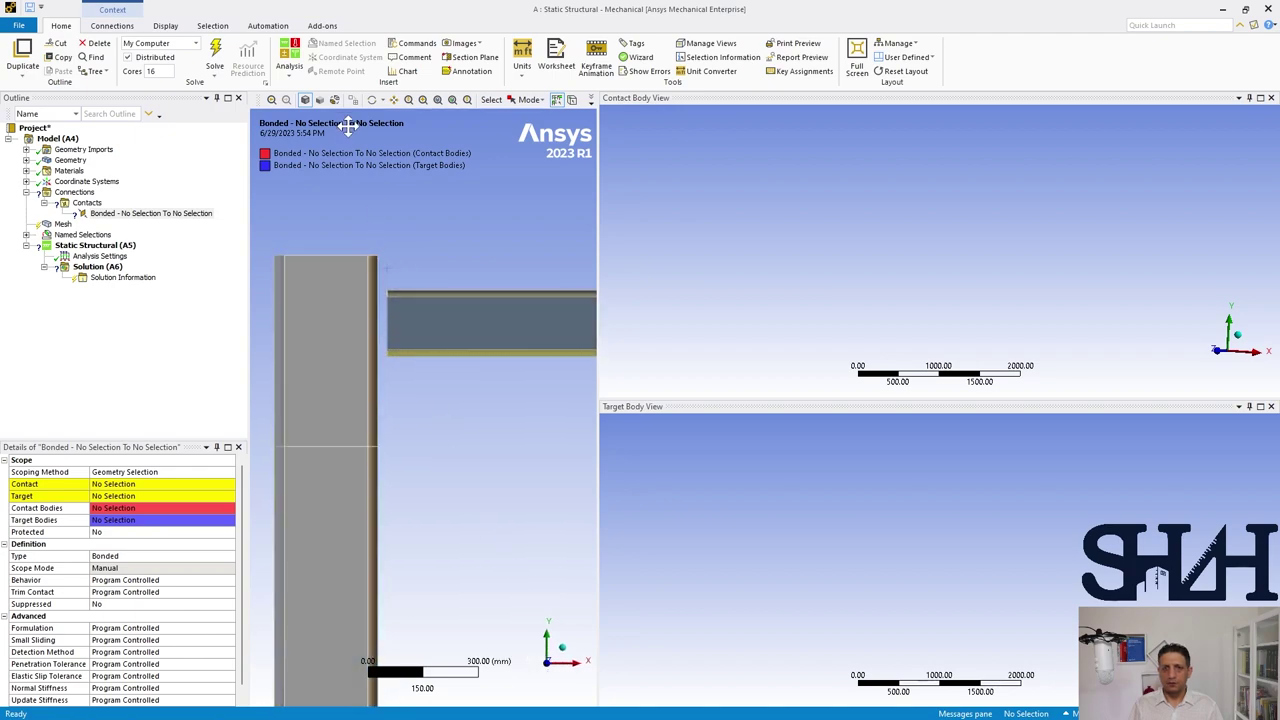
left_click(529, 99)
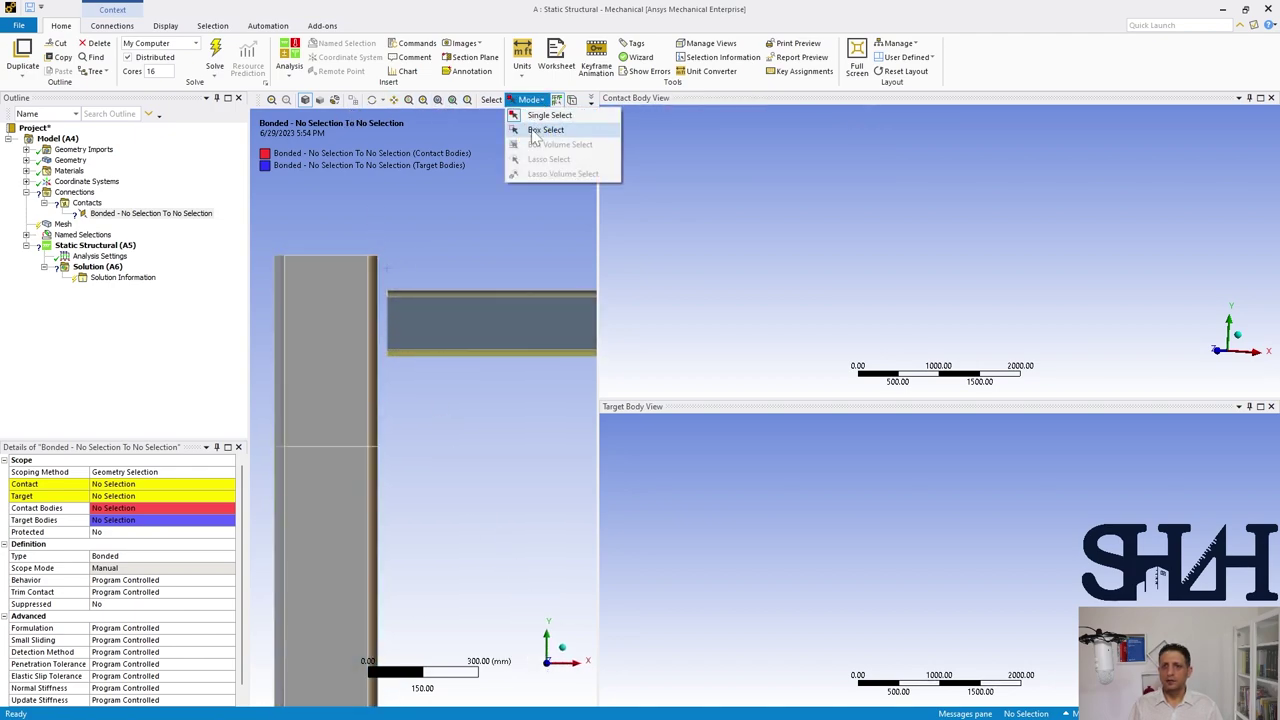
left_click(540, 131)
left_click(590, 100)
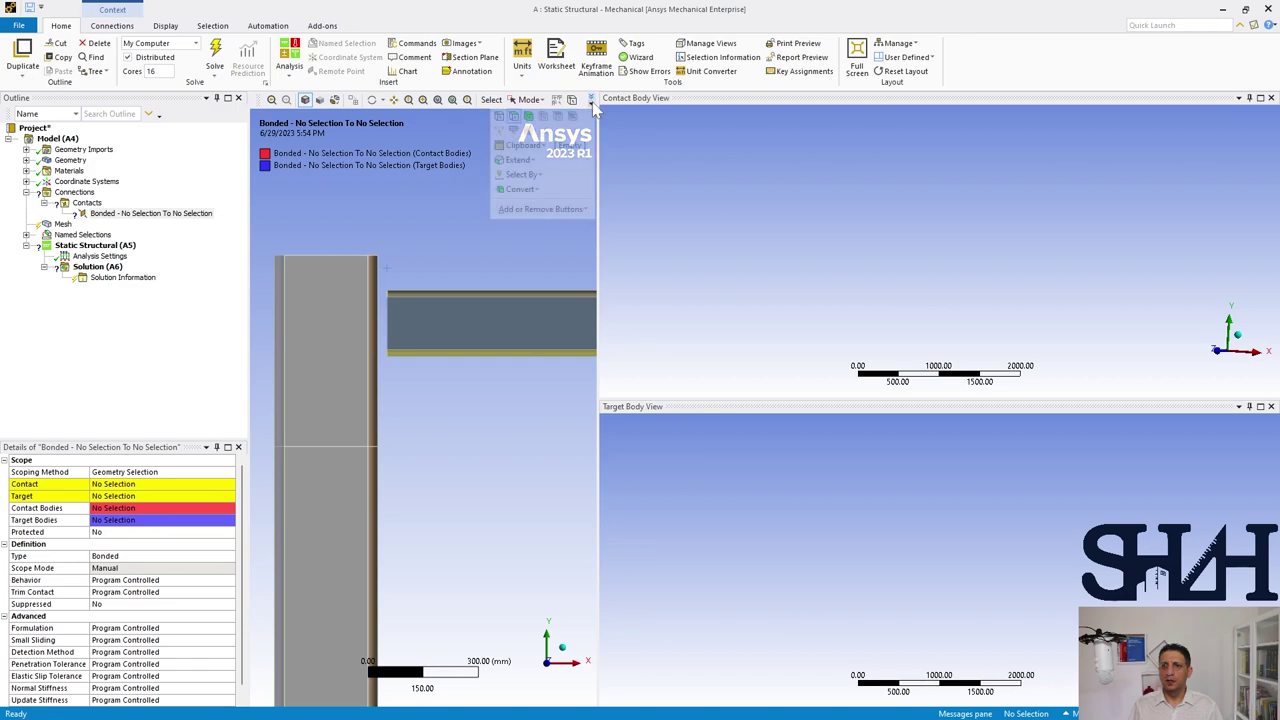
left_click(498, 117)
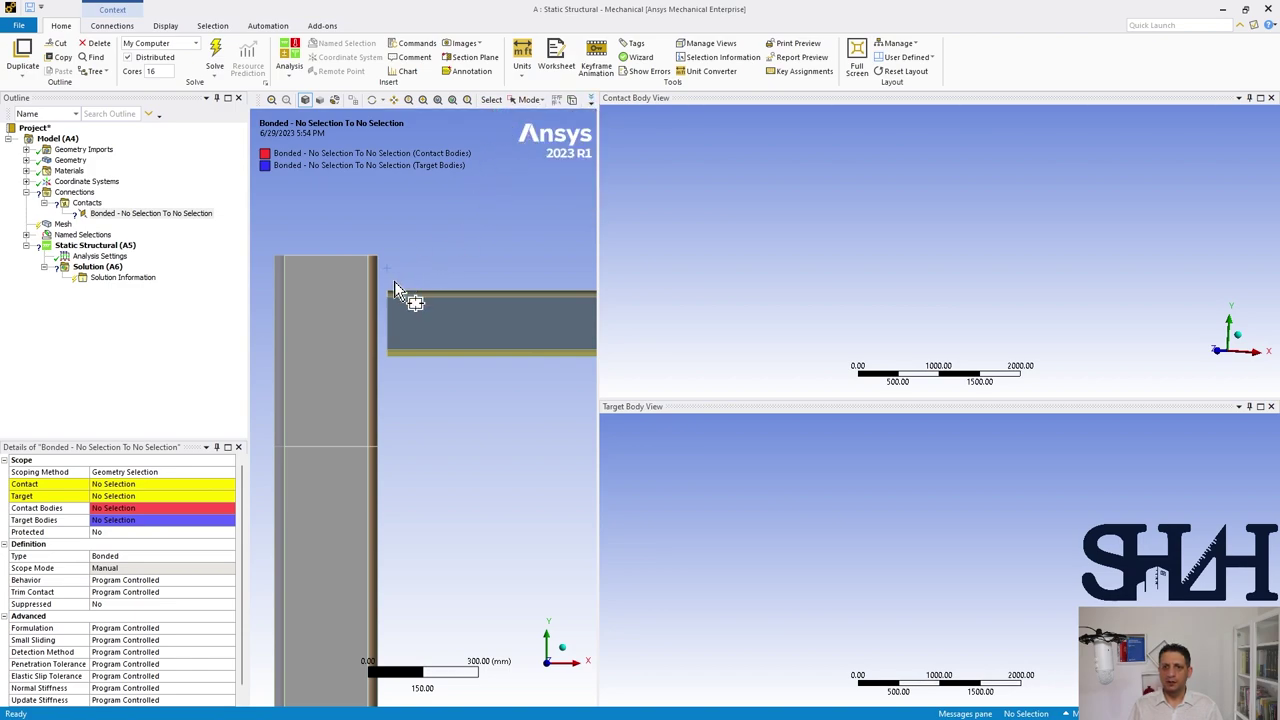
left_click_drag(383, 285, 405, 412)
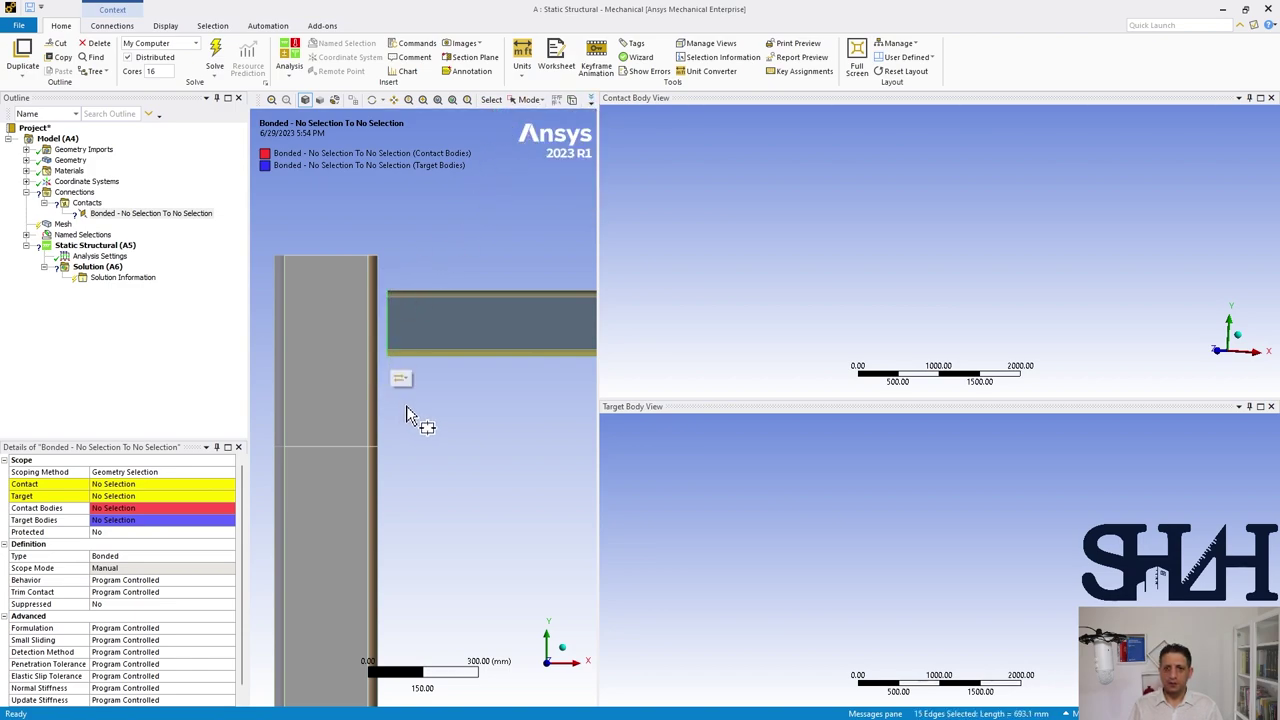
left_click(112, 484)
left_click(106, 484)
- Enlarge the main model view and assign the upper end plate's face as the target of the bonded contact
right_click(432, 230)
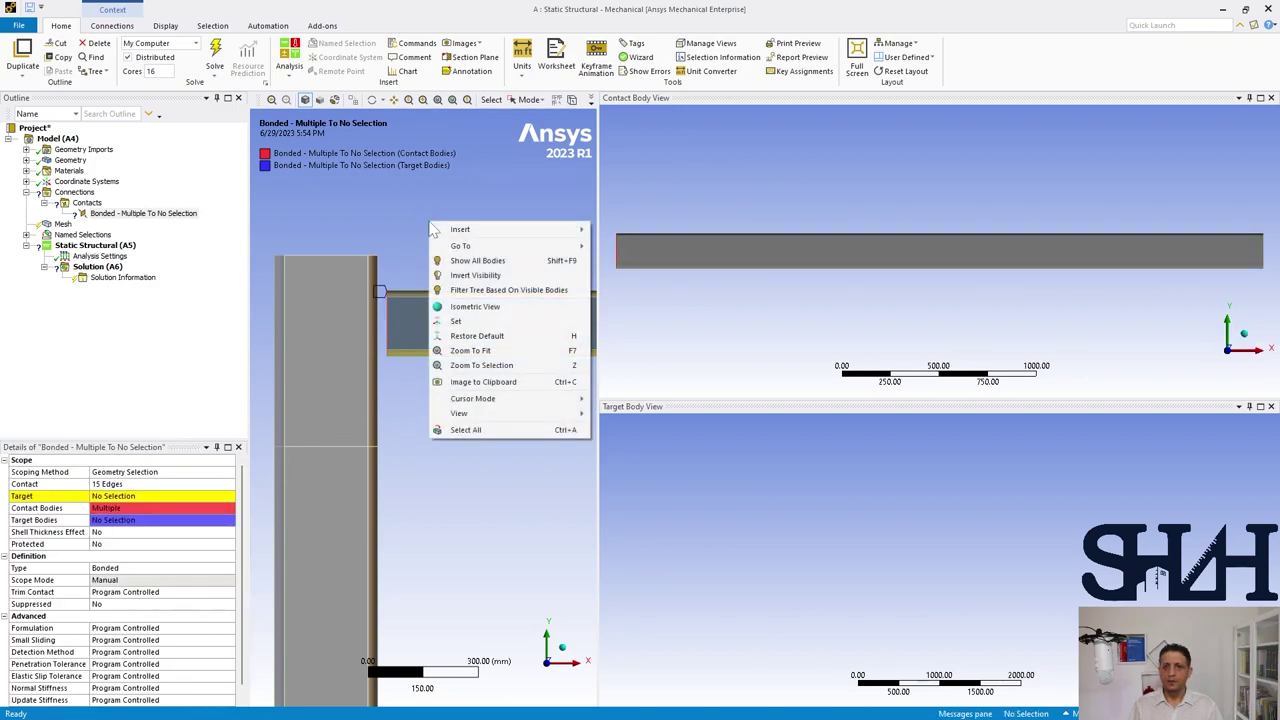
left_click(458, 262)
left_click(528, 99)
left_click(567, 115)
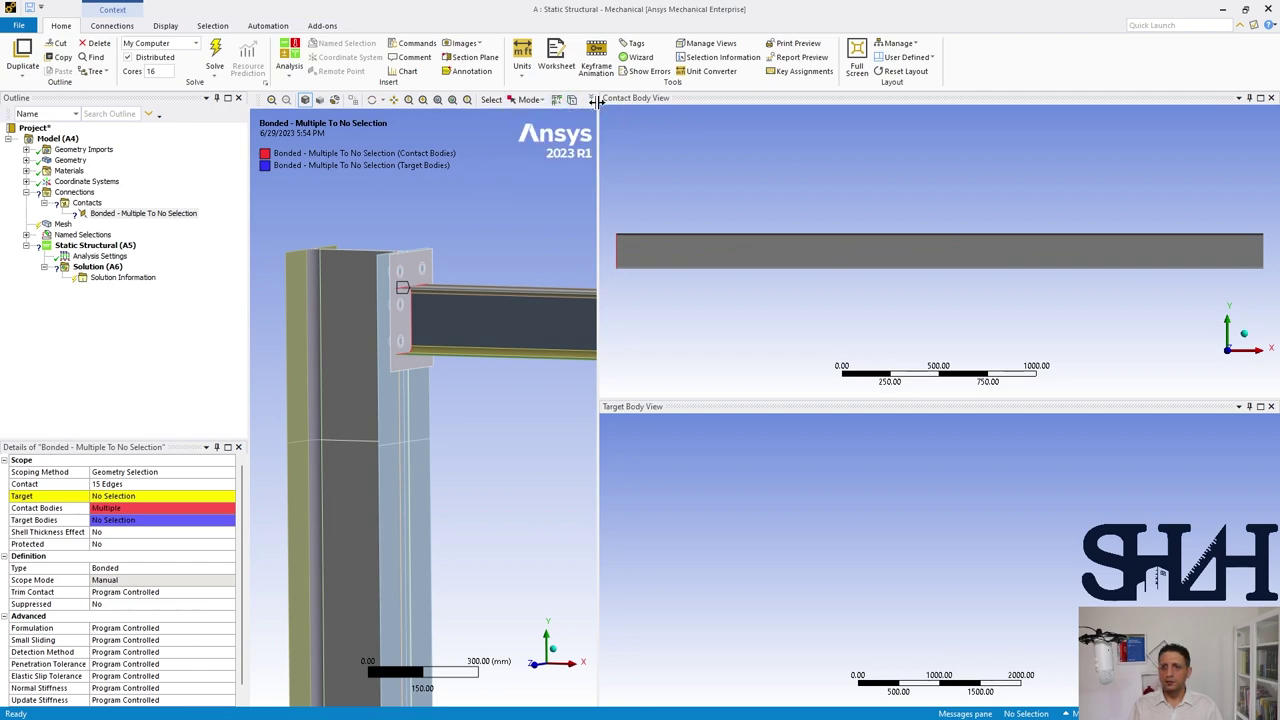
left_click_drag(597, 118, 760, 119)
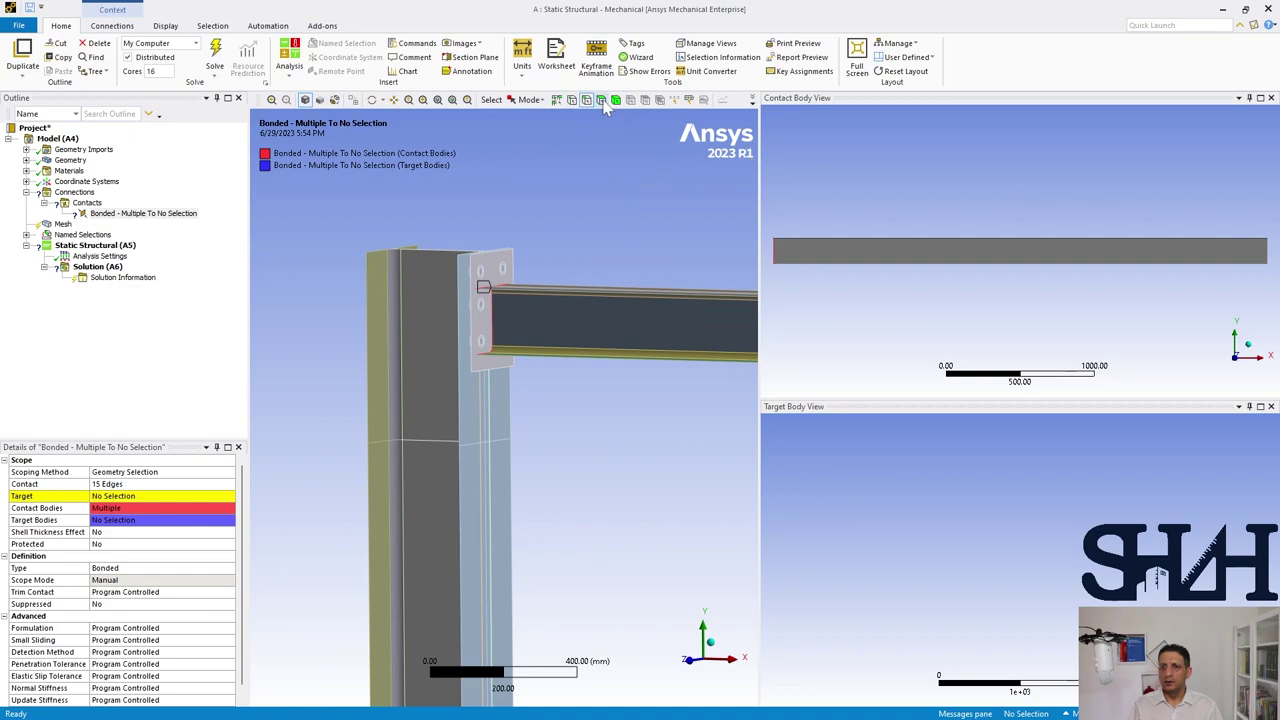
left_click(495, 265)
left_click(112, 496)
left_click(106, 496)
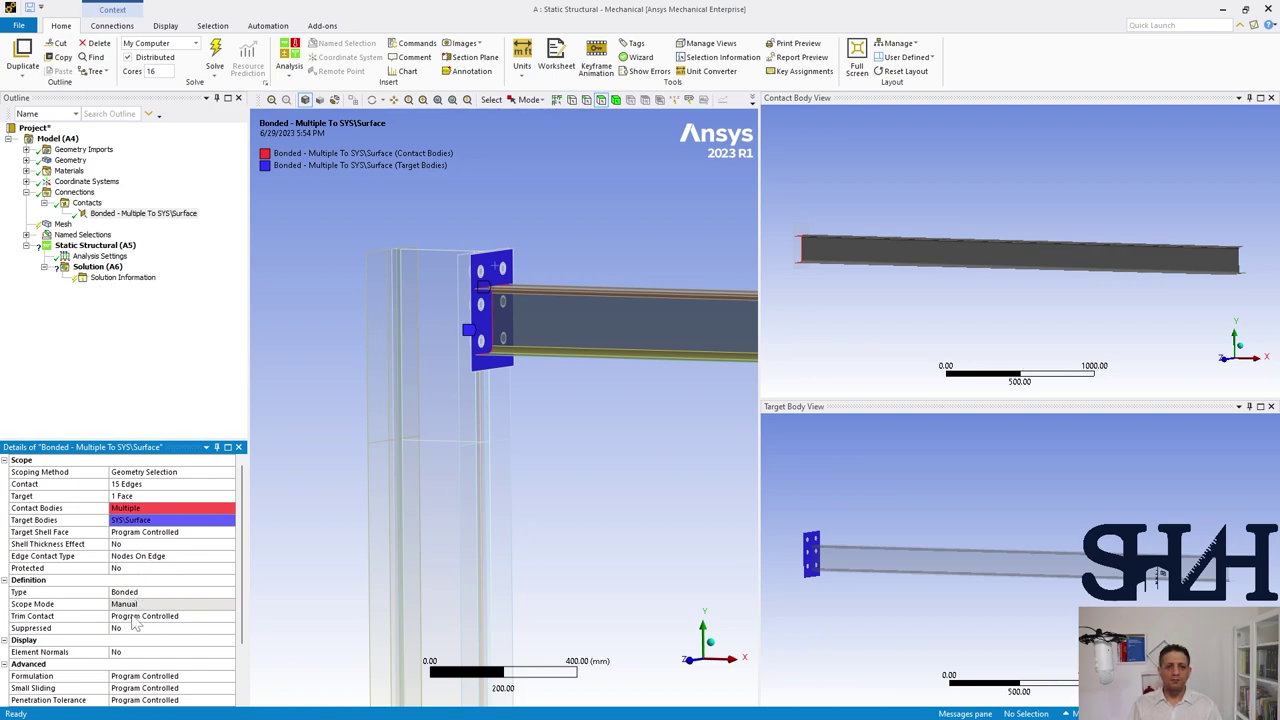
- Review the new bonded contact's detail settings and inspect the upper and lower beam end-plate joints
scroll(135, 624, "down", 2)
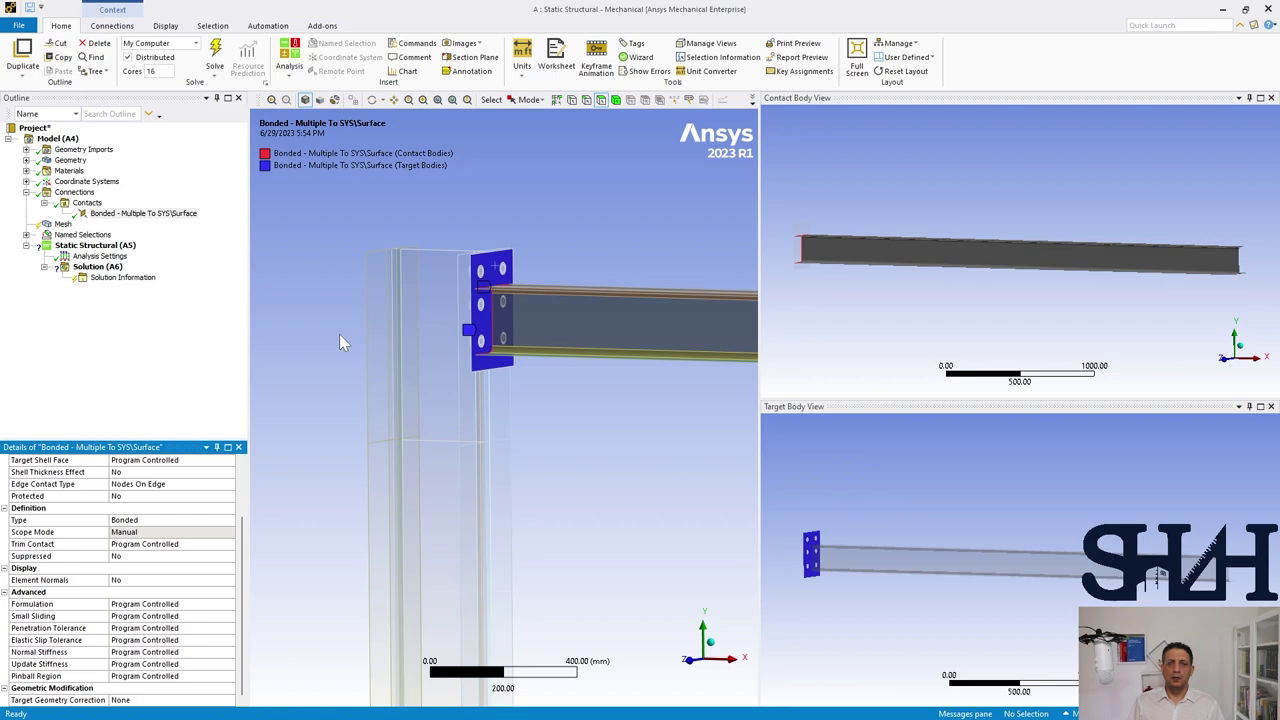
middle_click_drag(339, 334, 346, 341)
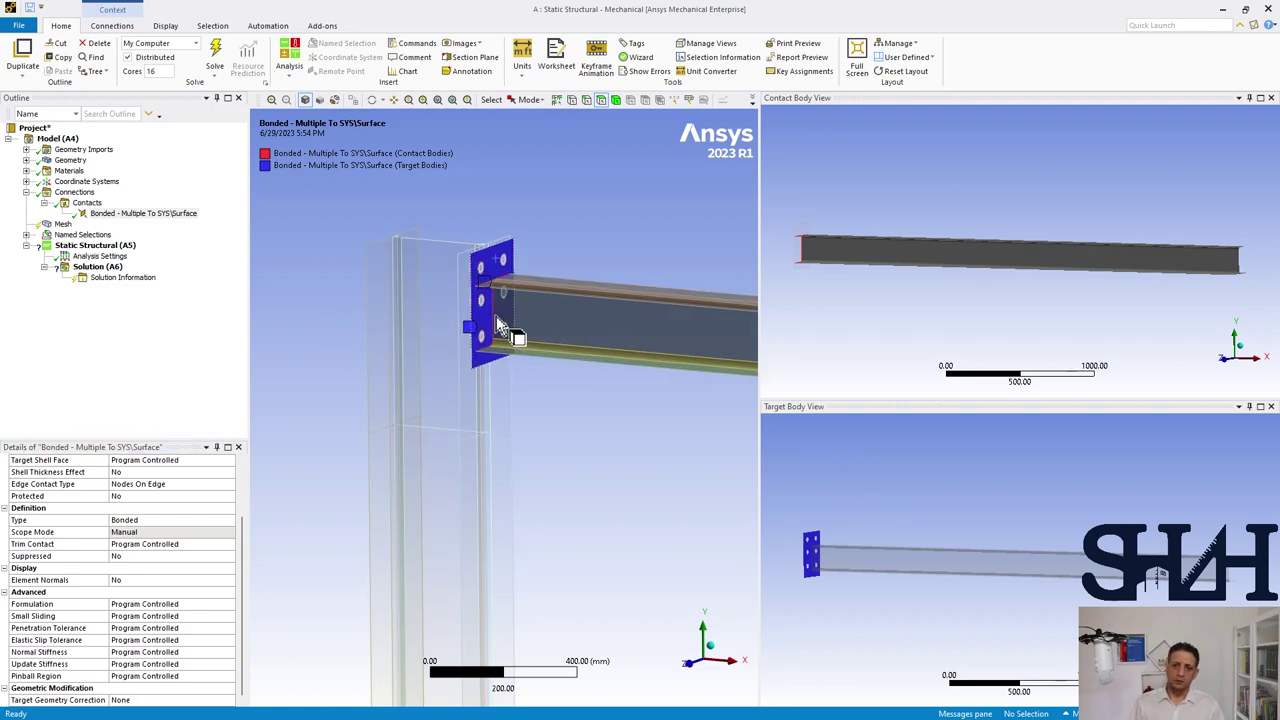
scroll(490, 325, "up", 5)
middle_click_drag(517, 341, 511, 410)
scroll(491, 315, "down", 5)
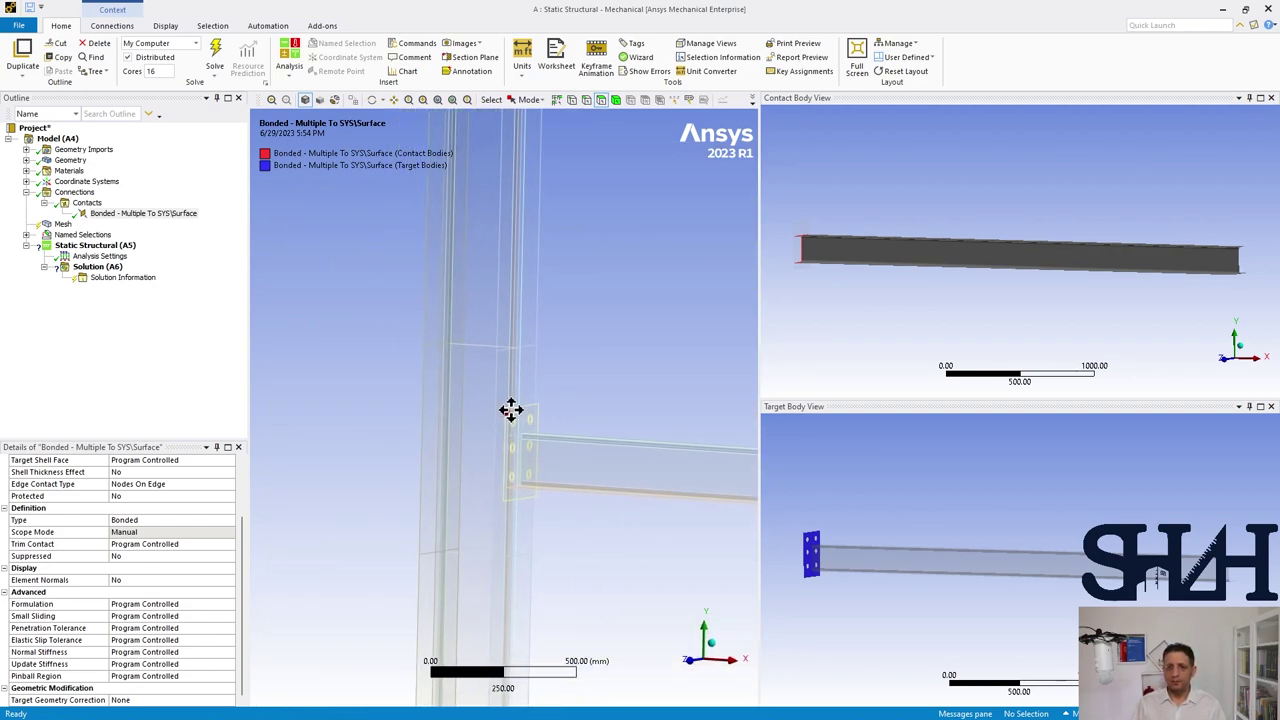
- Hide the end plate at the lower beam's column joint to expose the beam end in a front view
scroll(511, 410, "up", 5)
left_click(522, 405)
right_click(525, 402)
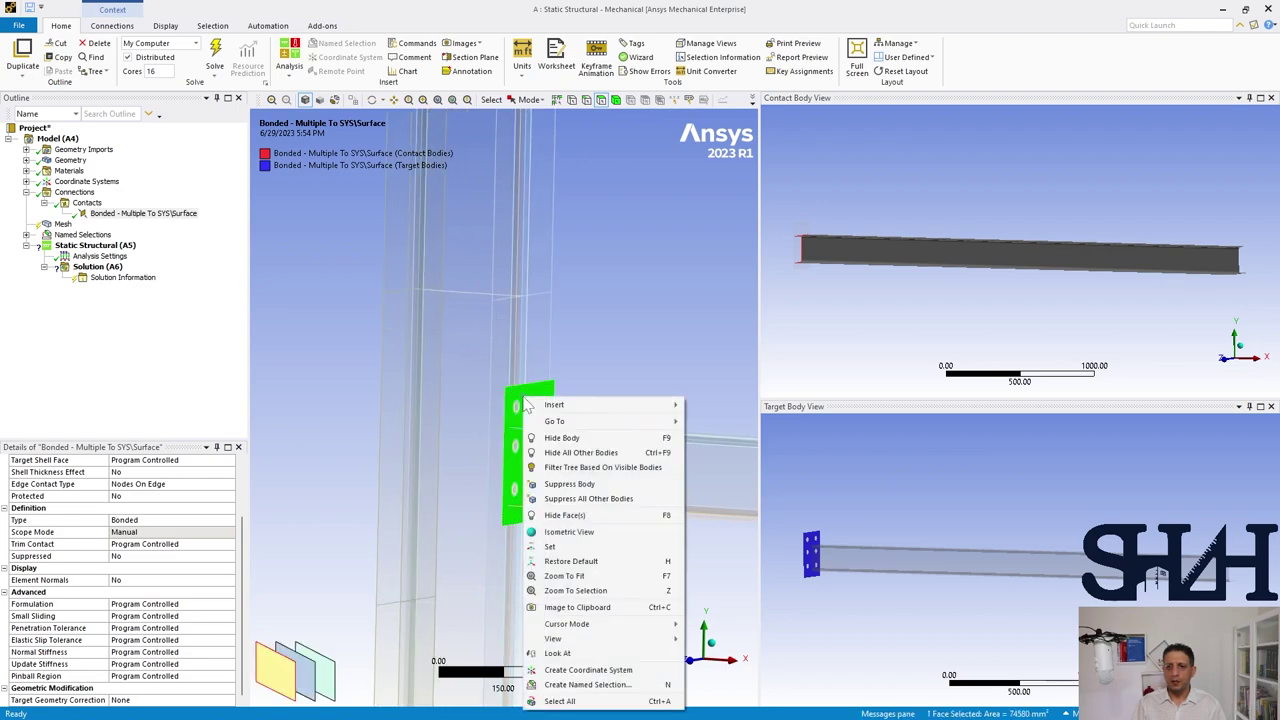
left_click(547, 437)
middle_click_drag(547, 435, 535, 398)
middle_click_drag(697, 670, 477, 377)
- Insert a manual contact region into the Contacts group for the lower beam joint
right_click(95, 206)
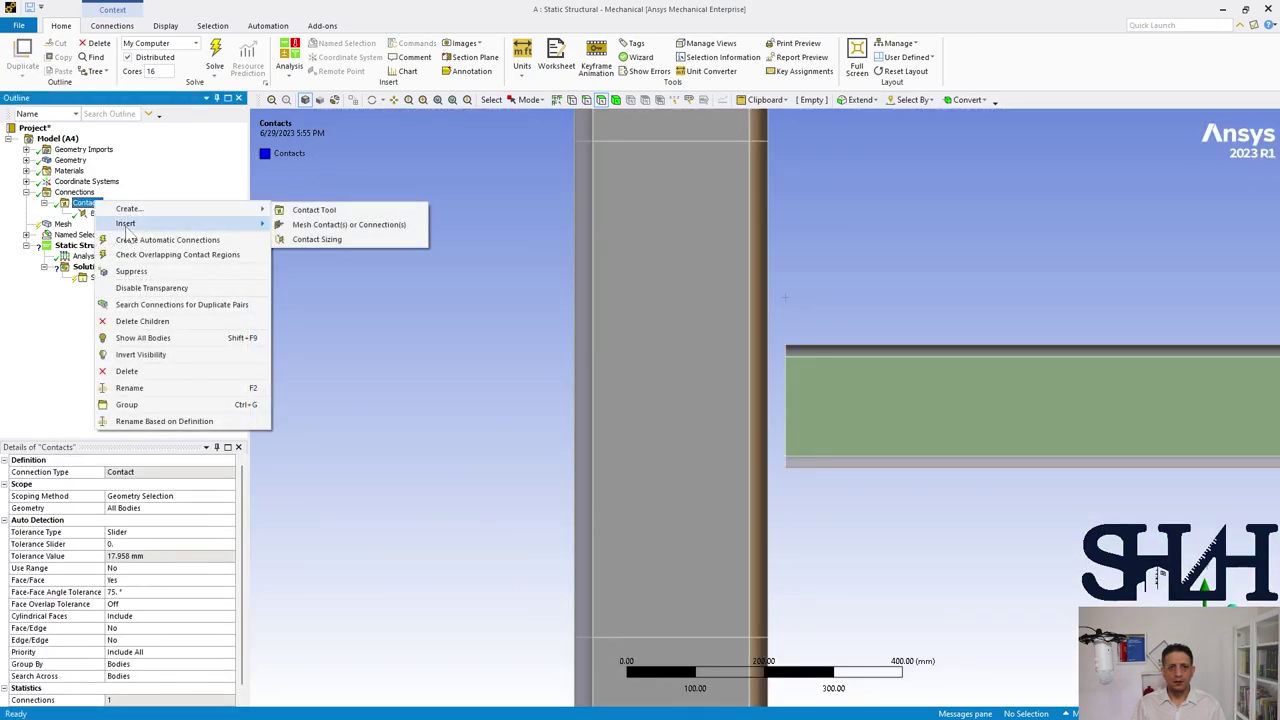
mouse_move(130, 223)
left_click(333, 239)
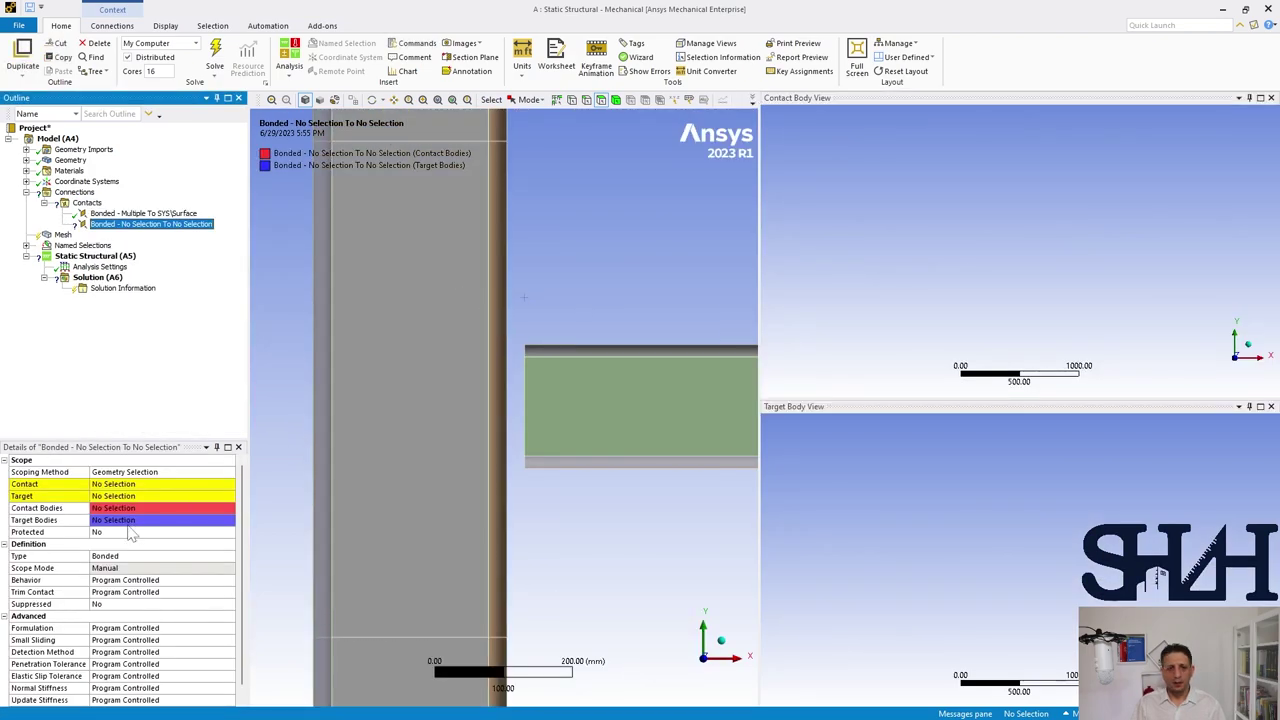
- Box-select the edges at the lower beam's column-side end and assign them as the contact side
left_click(529, 99)
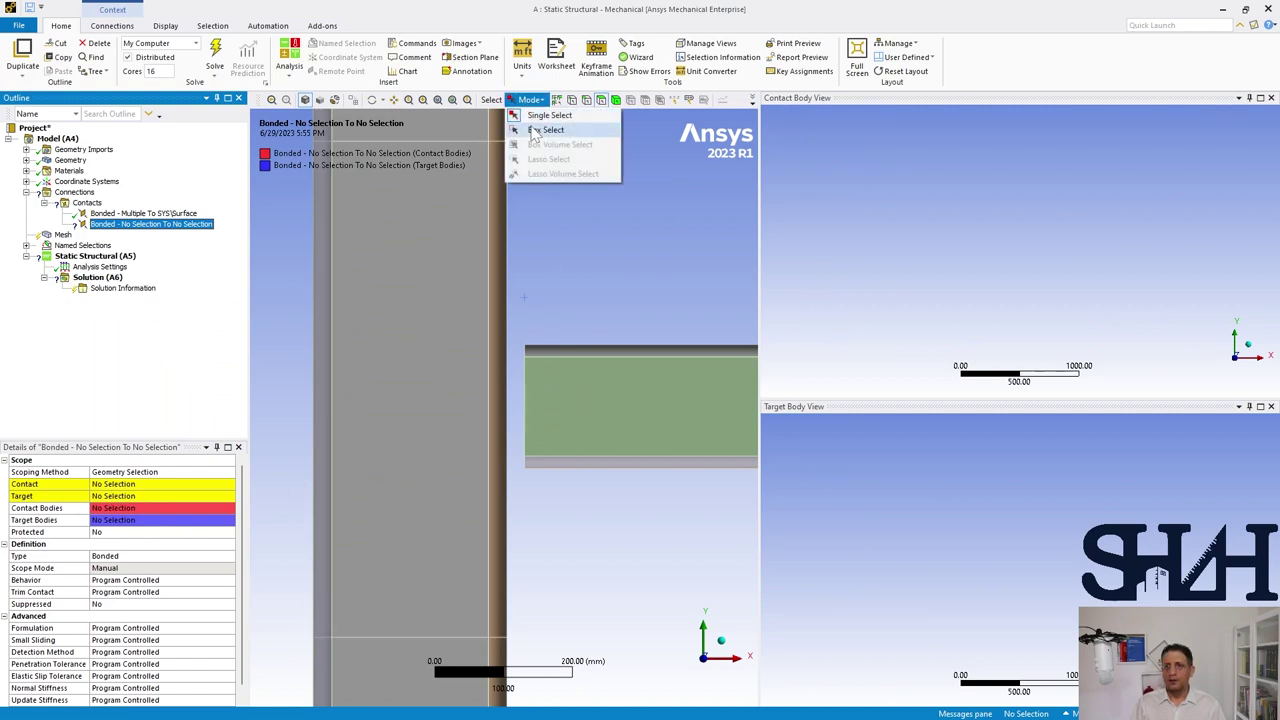
left_click(540, 127)
left_click_drag(522, 332, 552, 562)
left_click(110, 484)
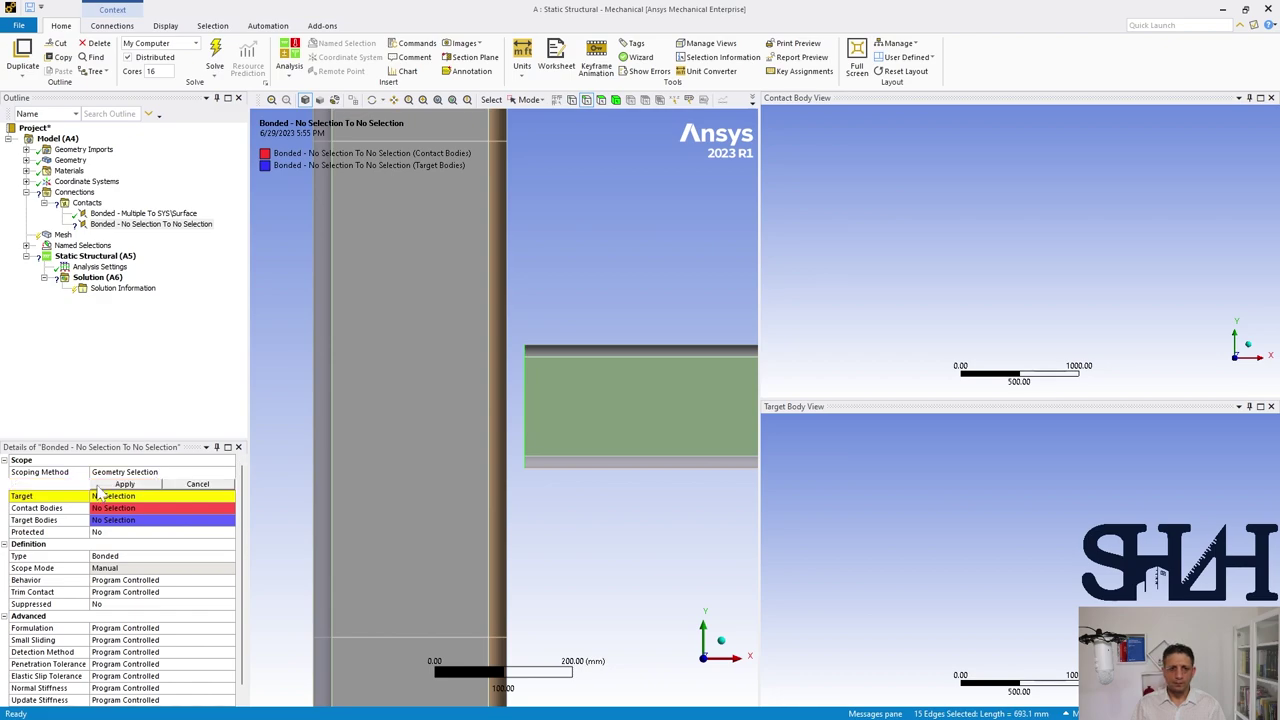
left_click(110, 484)
- Show all bodies again and, in single selection mode, assign the lower end plate's face as the target of the bonded contact
left_click(530, 100)
left_click(540, 114)
right_click(580, 225)
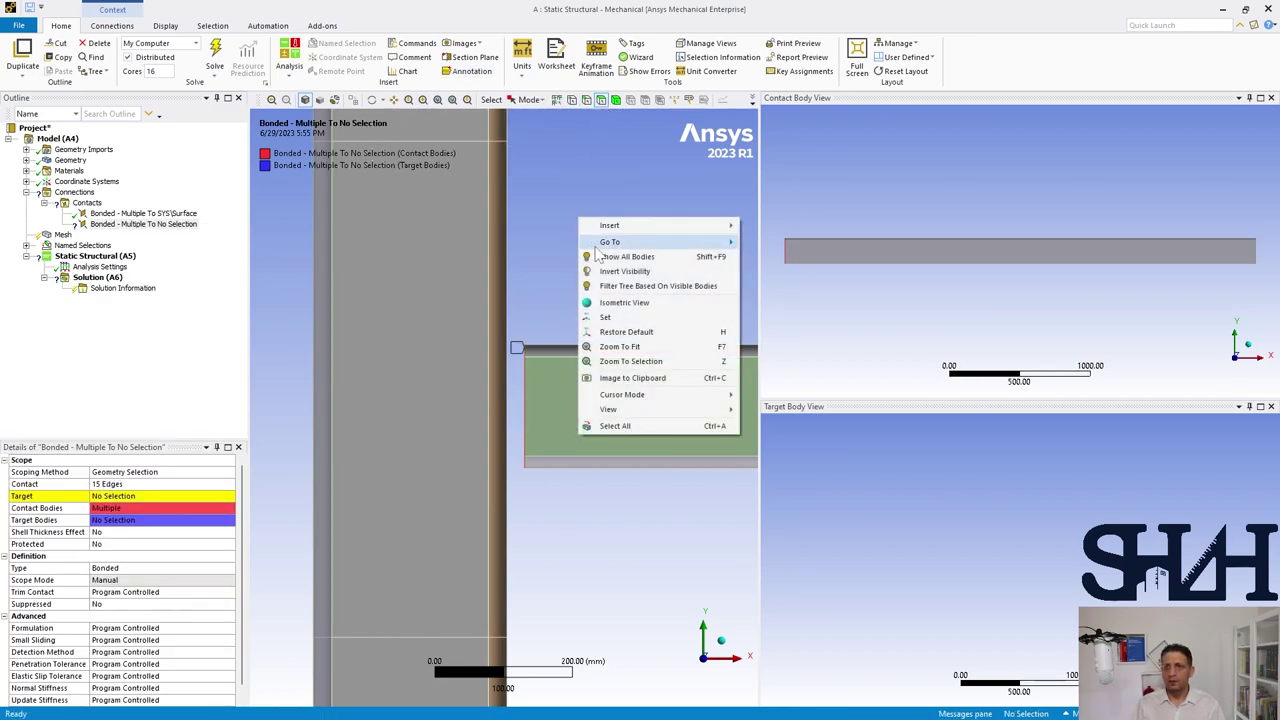
left_click(600, 258)
left_click(537, 285)
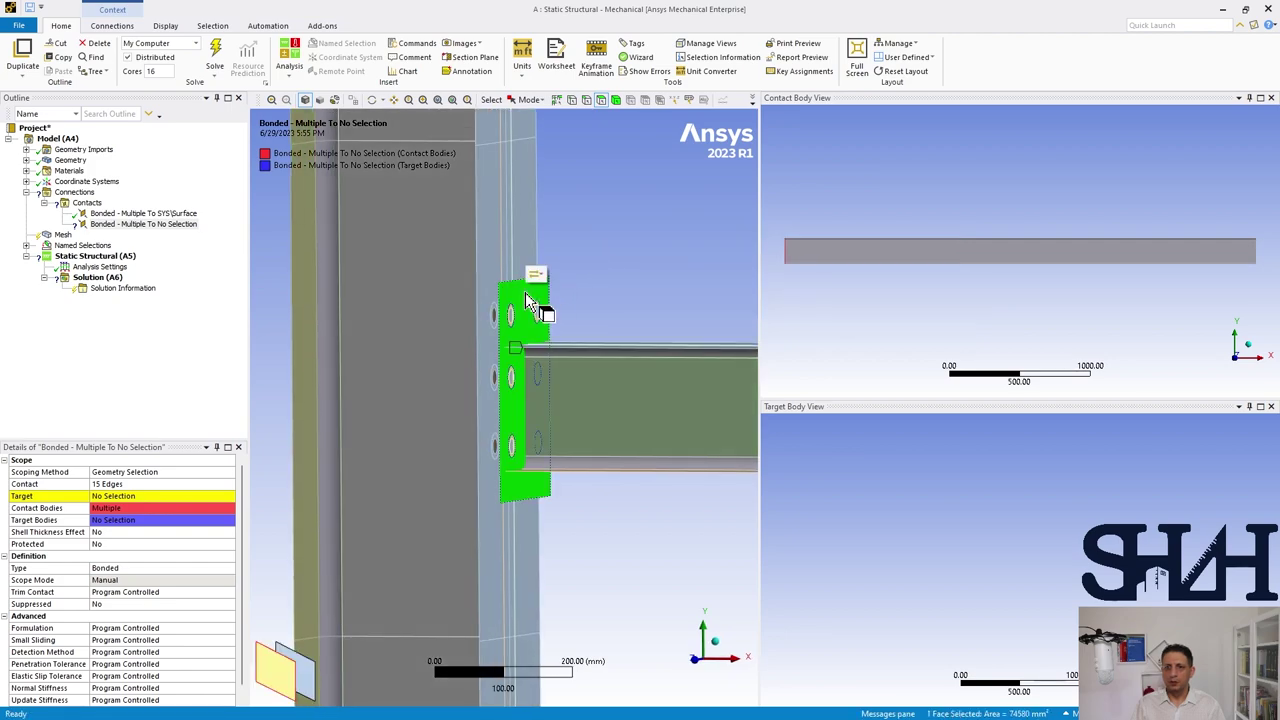
left_click(110, 496)
left_click(110, 496)
middle_click_drag(429, 271, 404, 256)
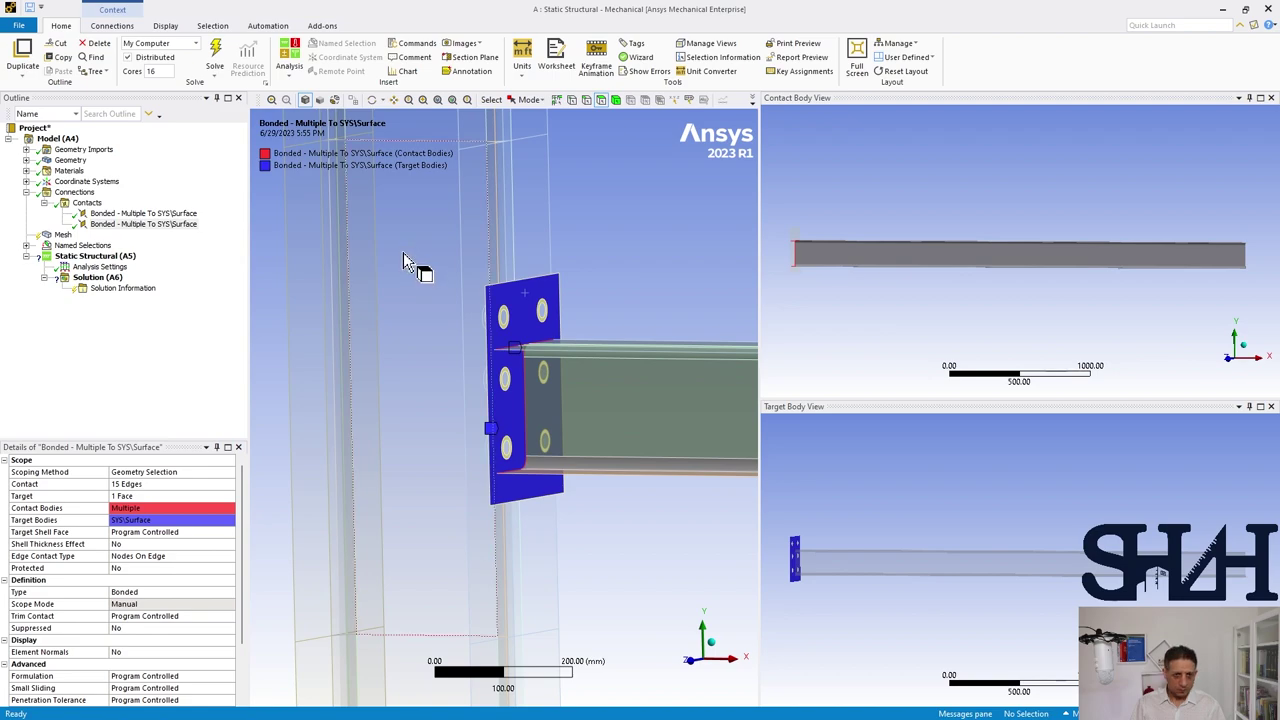
- Hide both HEA200 beam bodies, leaving the column and the two end plates visible
scroll(432, 245, "up", 2)
scroll(426, 238, "down", 5)
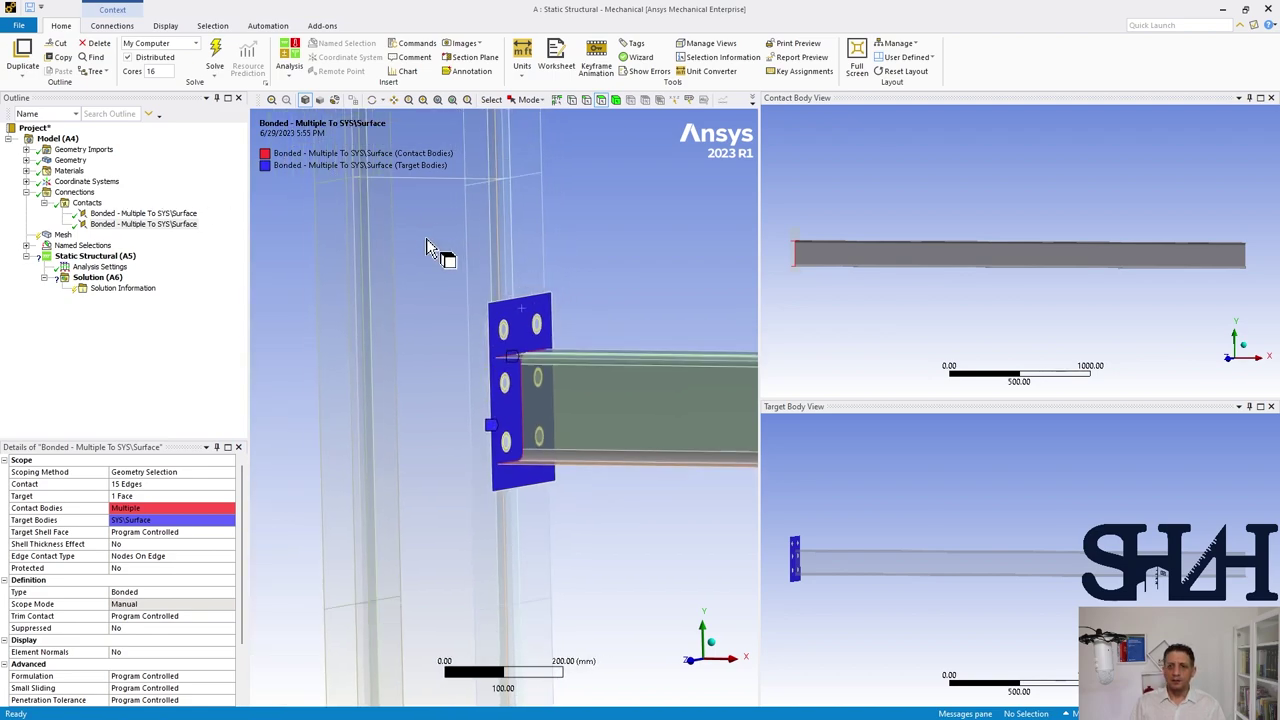
middle_click_drag(426, 238, 423, 357, "ctrl")
scroll(456, 340, "up", 4)
scroll(529, 363, "up", 3)
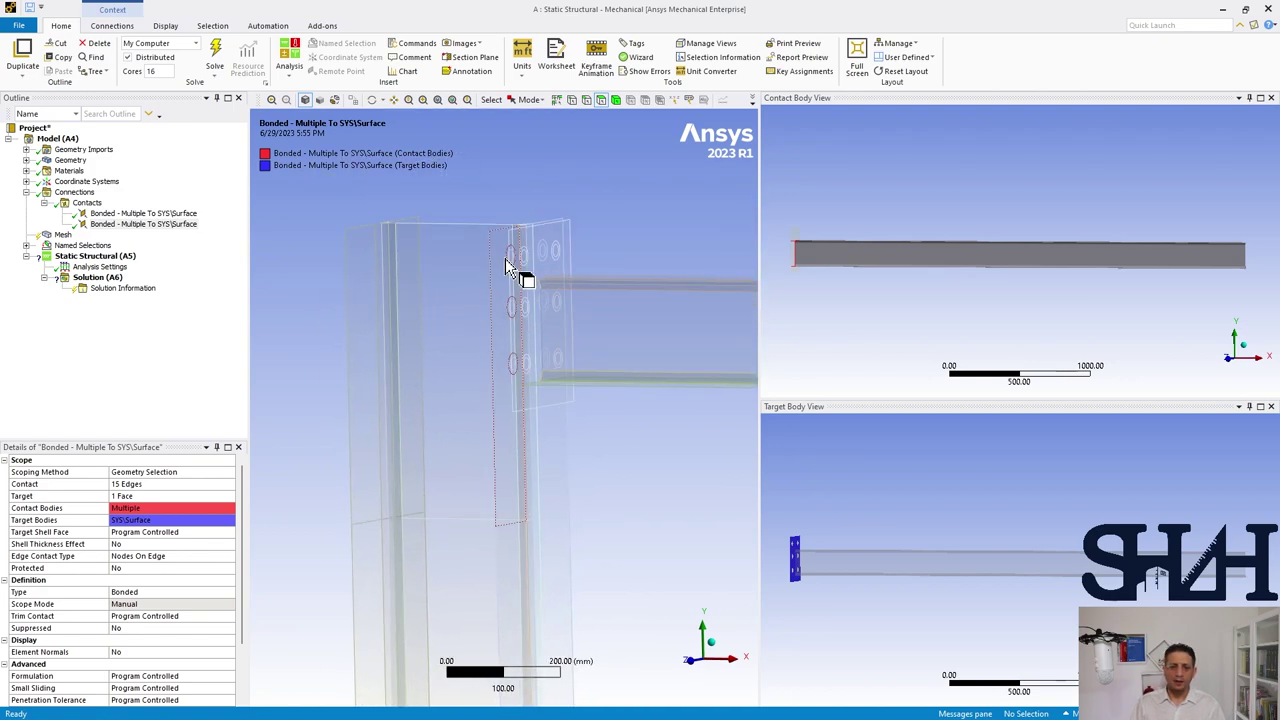
left_click(26, 160)
left_click(72, 172)
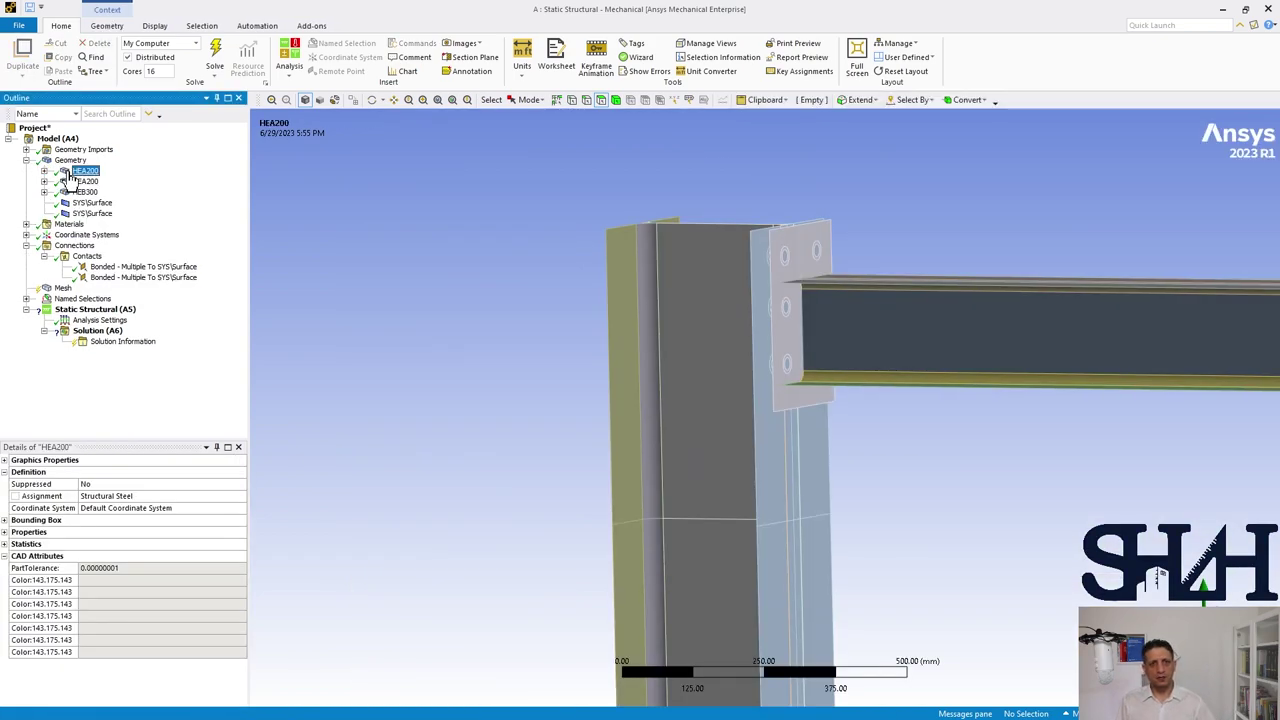
left_click(82, 181, "ctrl")
right_click(84, 181)
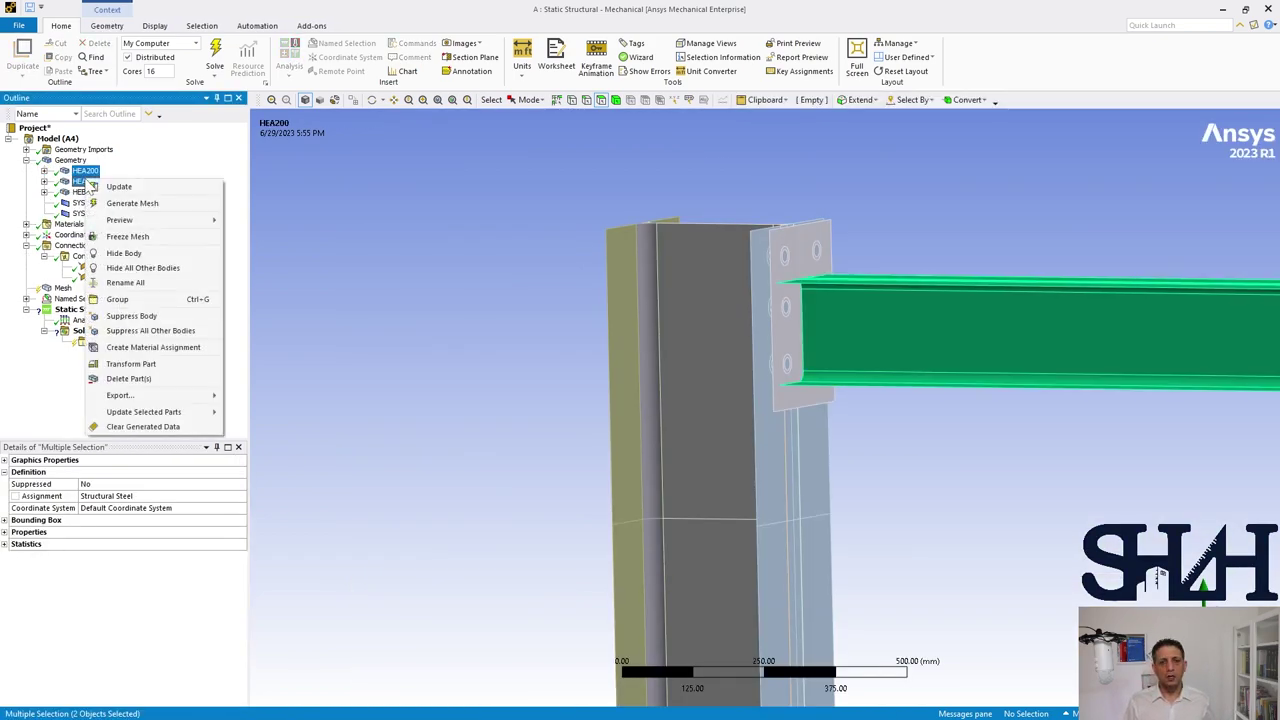
left_click(124, 253)
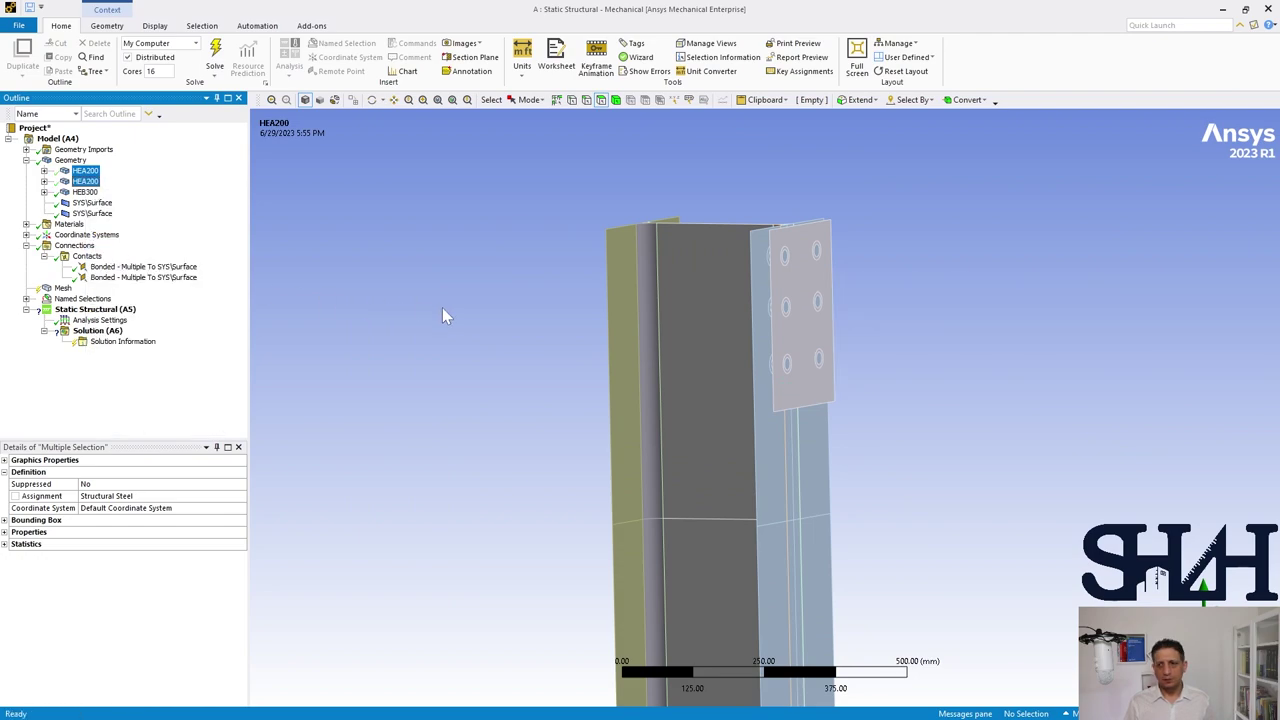
right_click(452, 313)
middle_click_drag(435, 294, 359, 323, "ctrl")
- Insert a manual contact region into the Contacts group for the upper end plate and the column flange
right_click(87, 258)
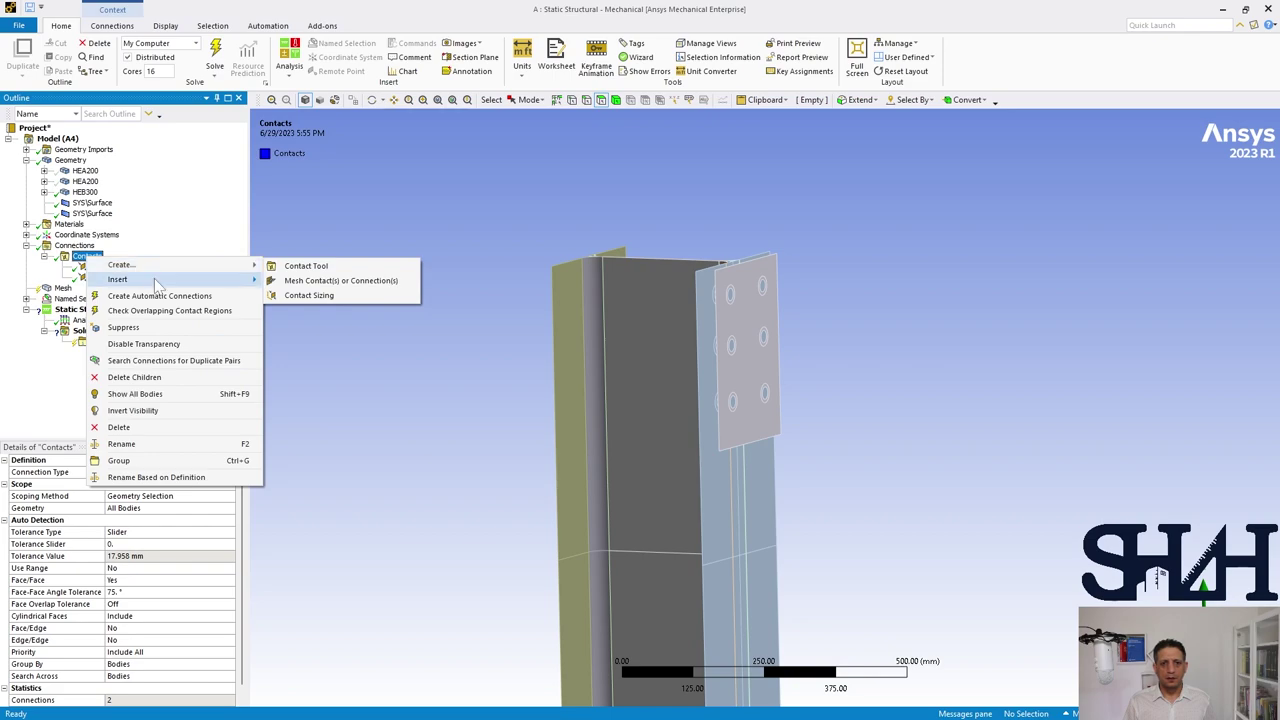
mouse_move(158, 282)
left_click(325, 296)
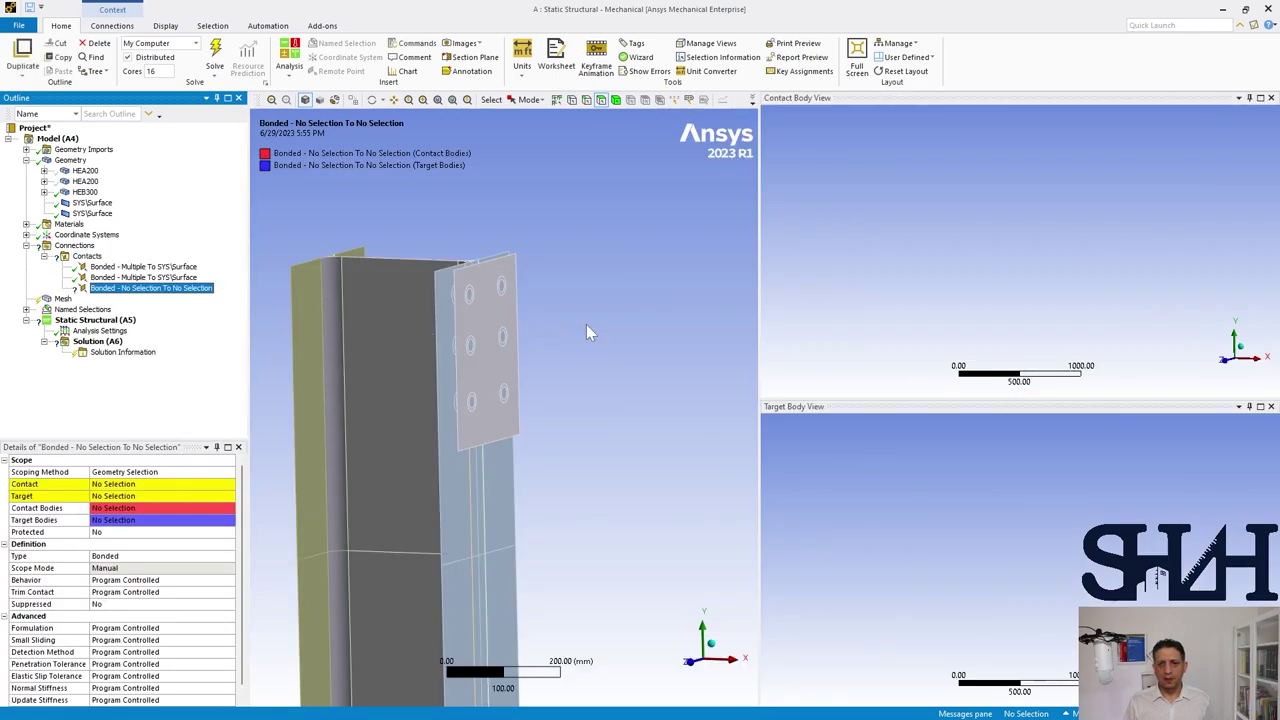
- Box-select the upper end plate's faces in a front view and assign them as the contact side
left_click(492, 311)
middle_click_drag(492, 311, 583, 298)
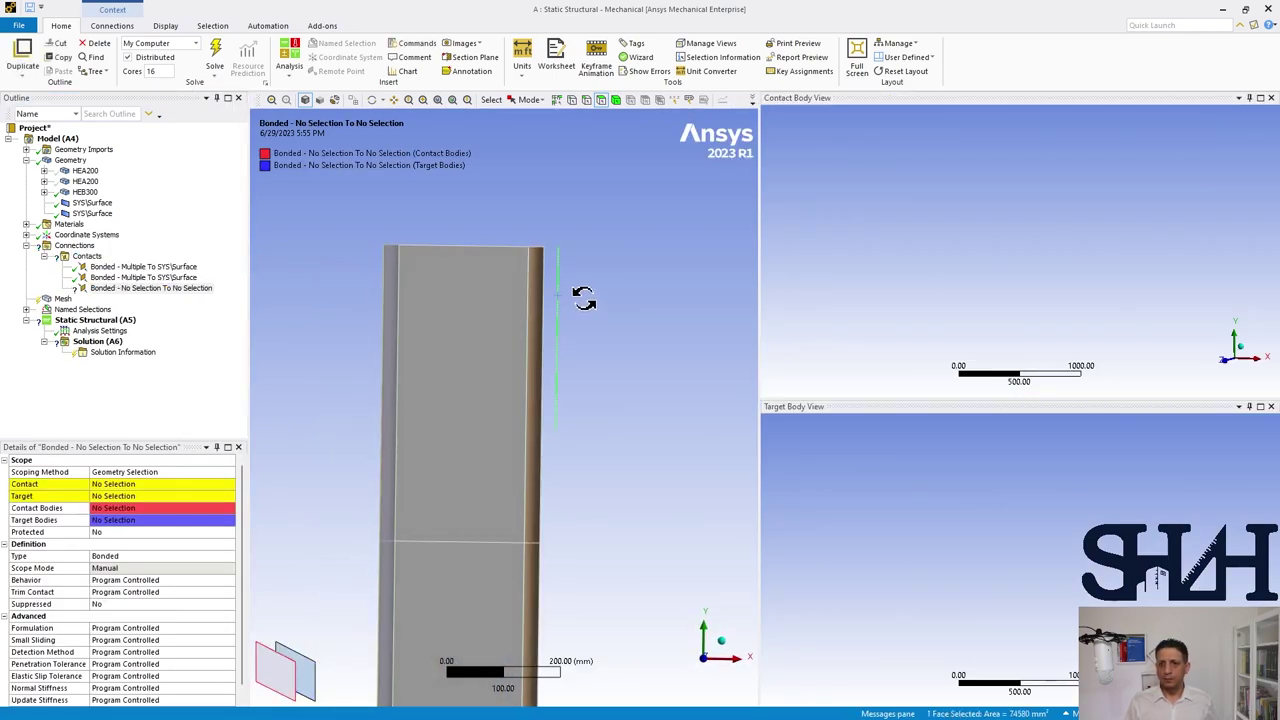
left_click(527, 99)
left_click(545, 110)
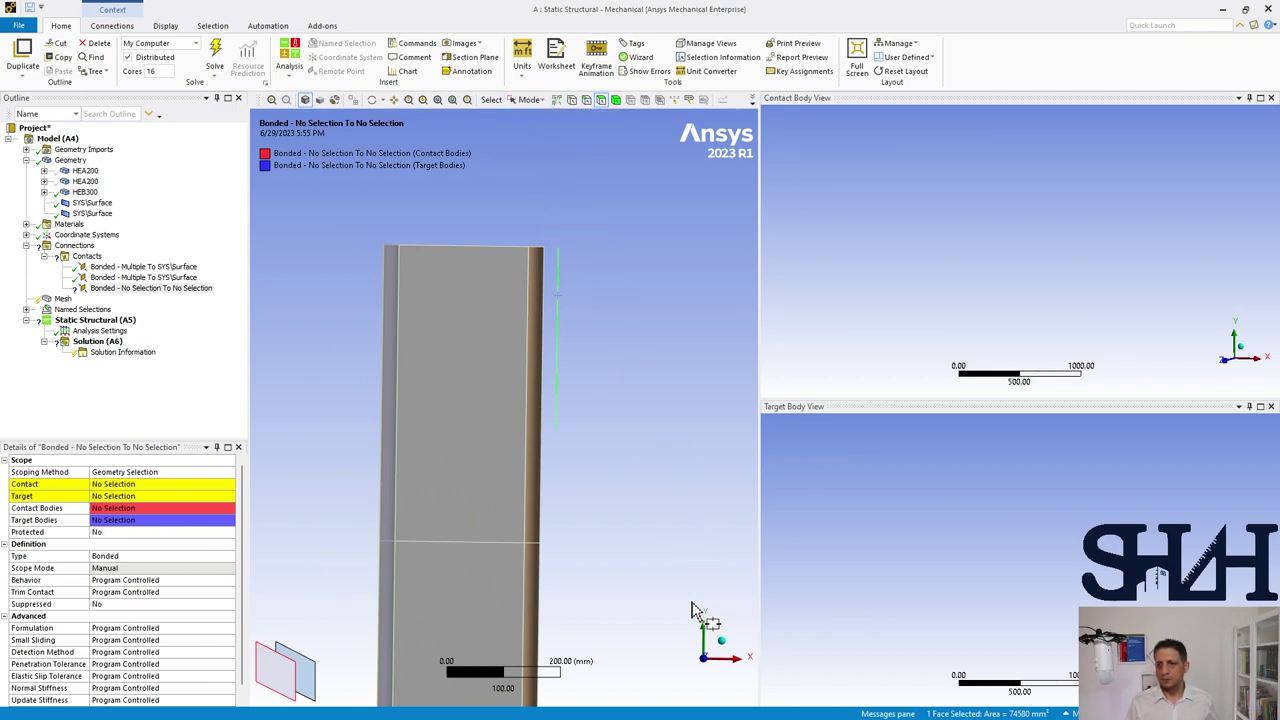
left_click(704, 664)
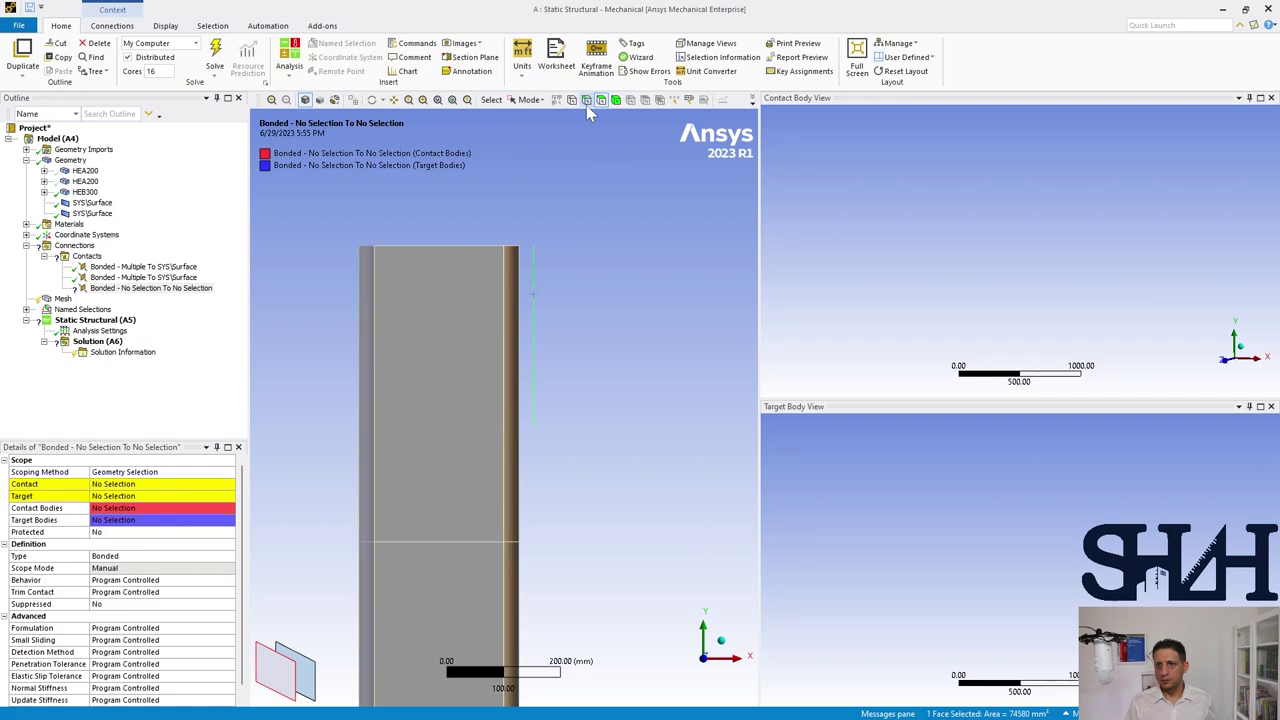
left_click_drag(524, 242, 575, 490)
middle_click_drag(600, 383, 300, 465)
left_click(112, 485)
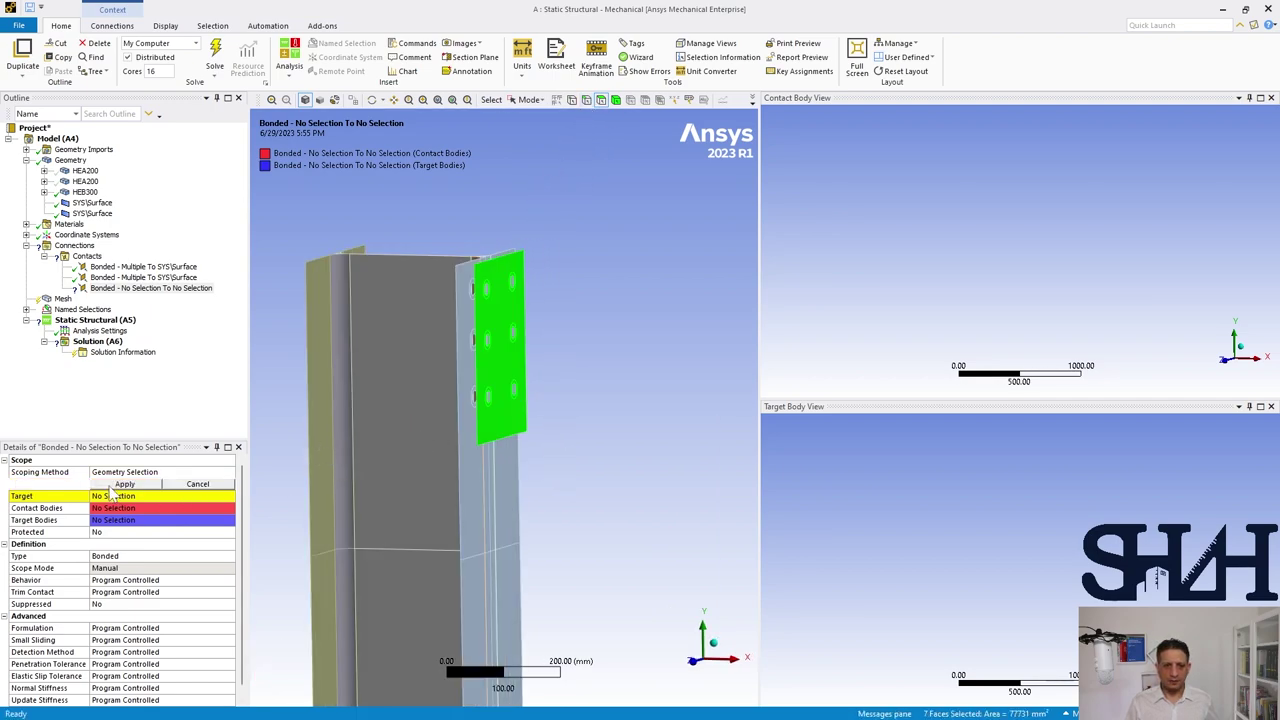
left_click(112, 485)
- Box-select the column flange faces behind the upper end plate in a front view and assign them as the target side
left_click(693, 668)
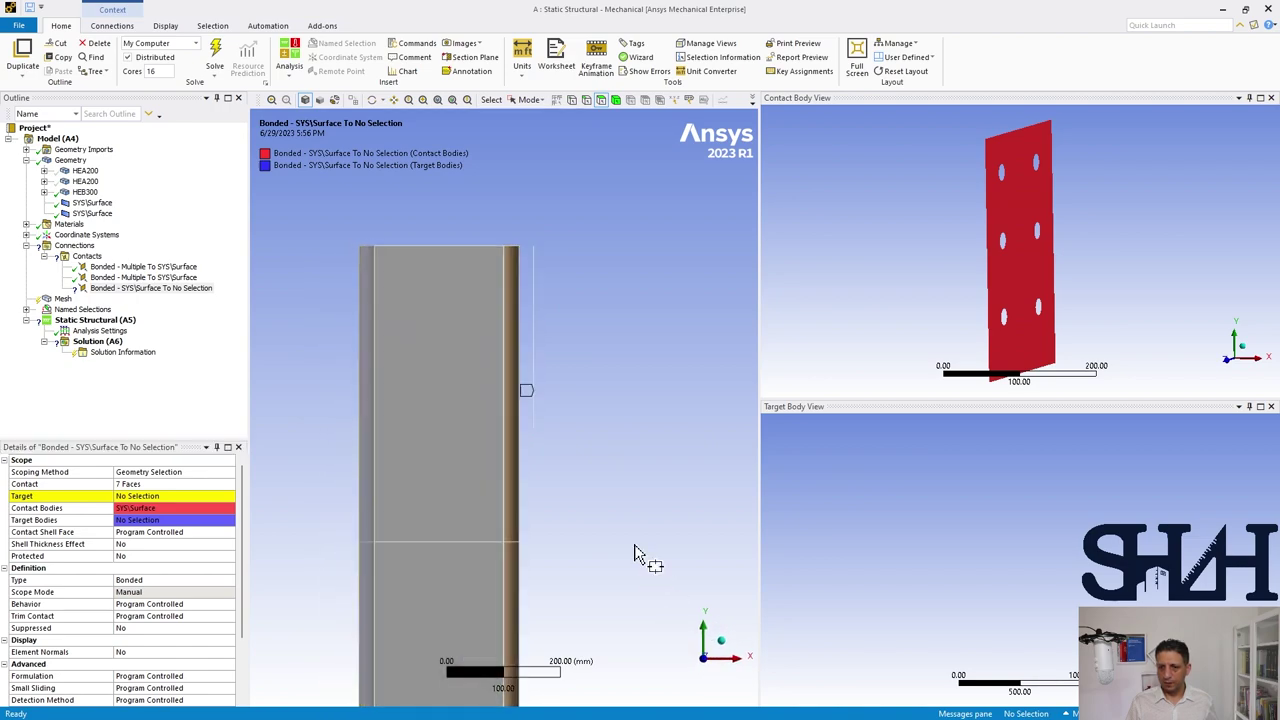
left_click_drag(515, 240, 521, 570)
left_click(140, 496)
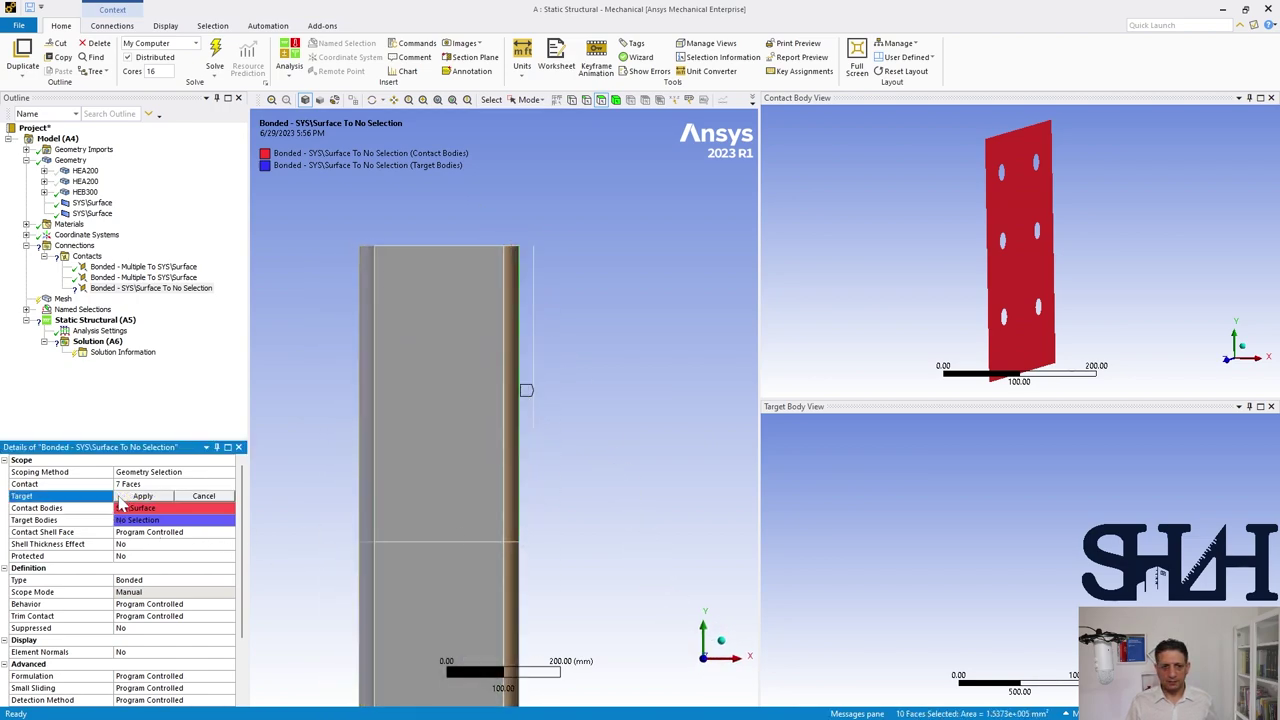
left_click(128, 496)
middle_click_drag(391, 443, 424, 390)
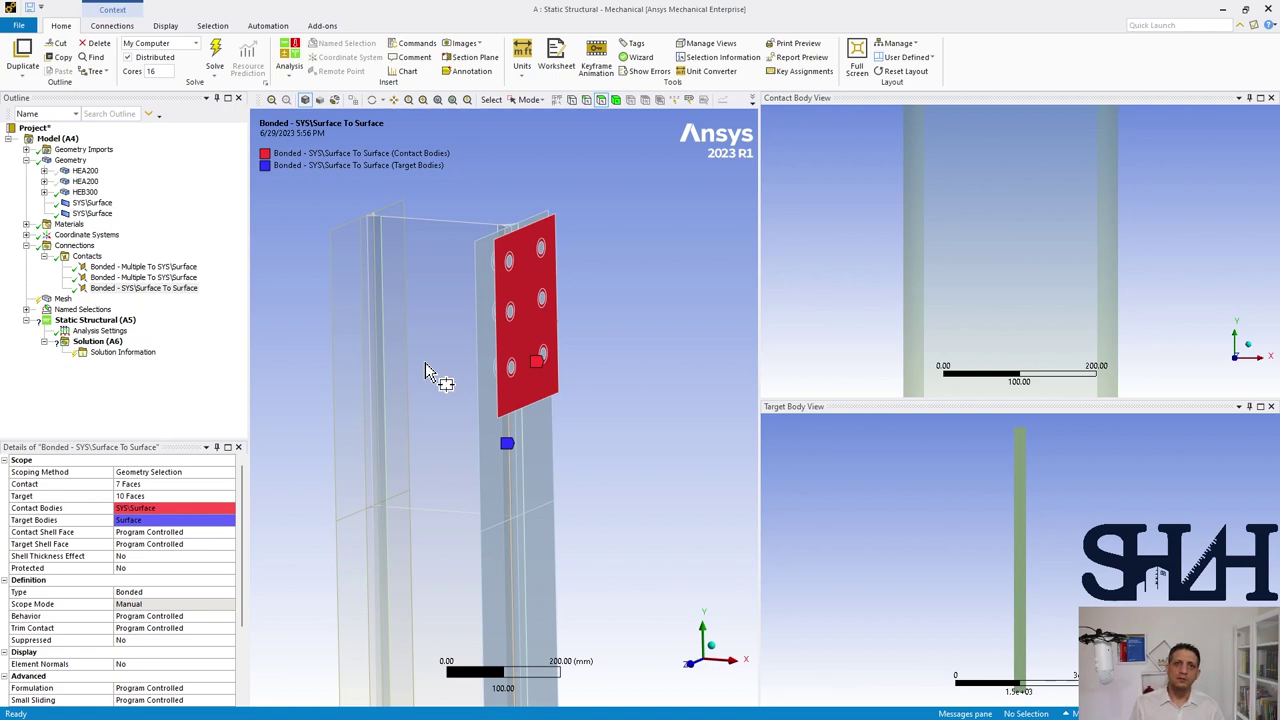
- Change the contact type between the upper end plate and the column flange to Frictionless
left_click(152, 592)
left_click(229, 592)
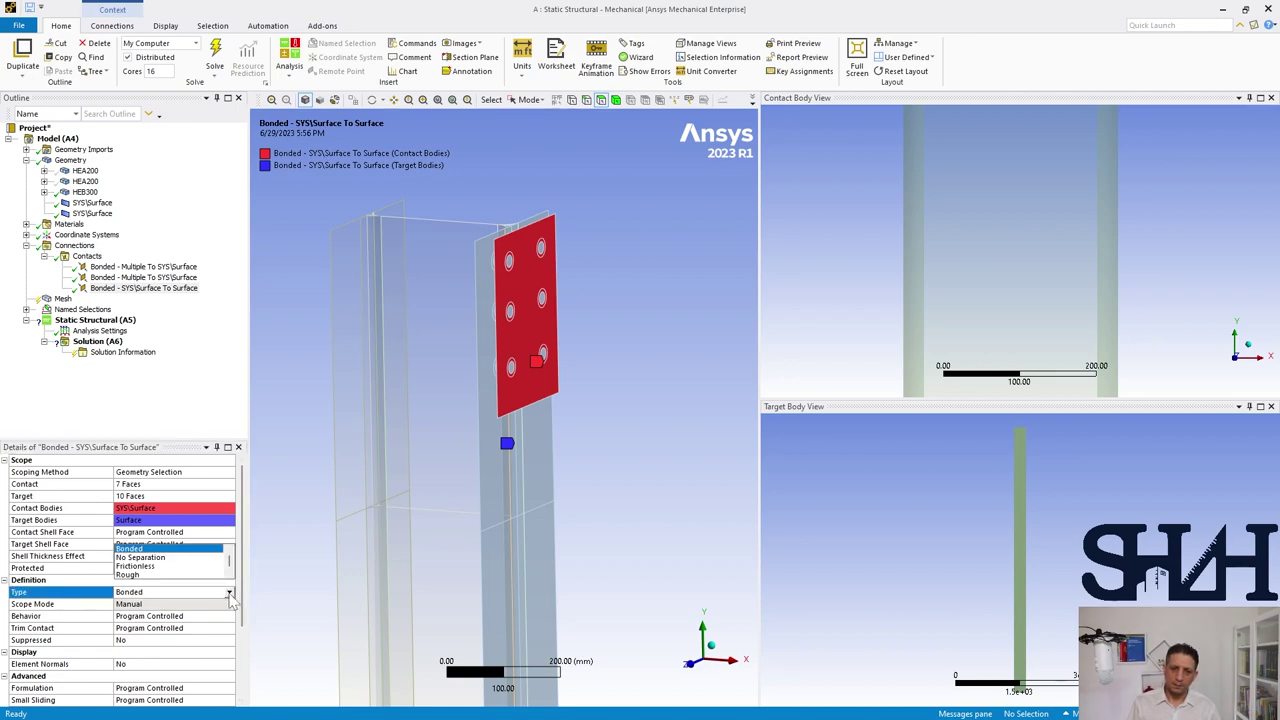
left_click(147, 567)
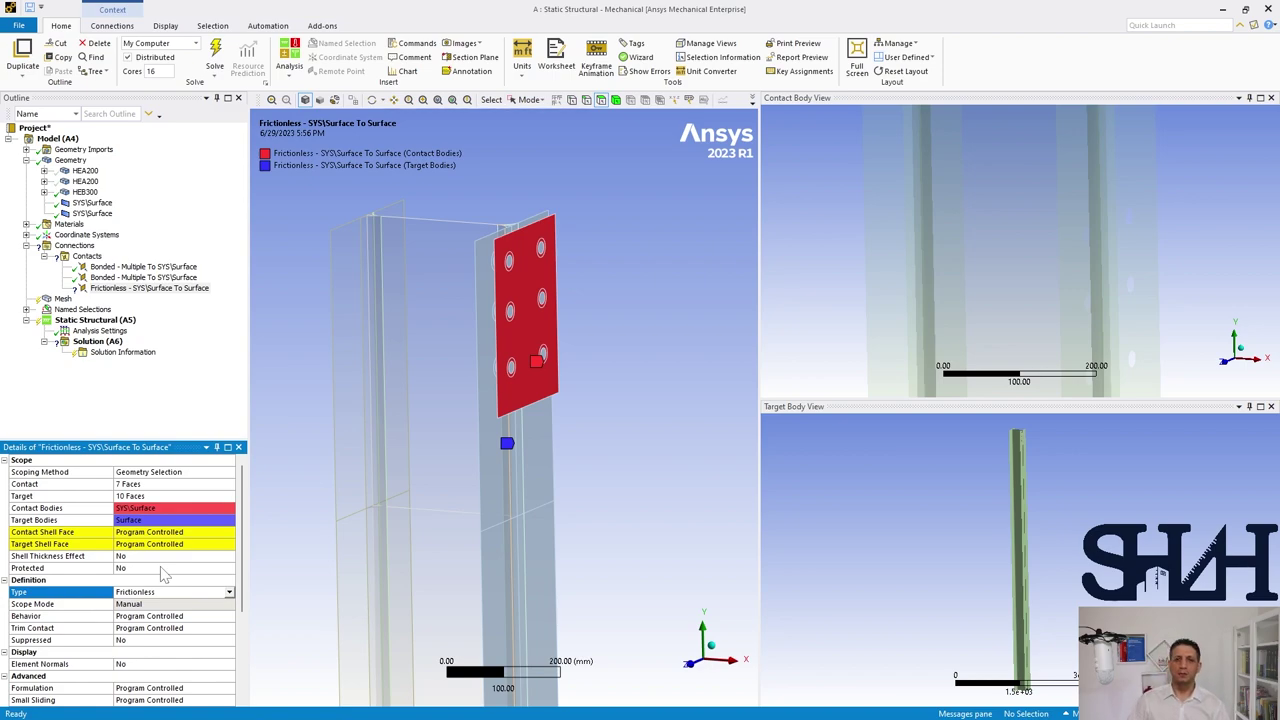
- Set both the contact shell face and the target shell face of the frictionless contact to Bottom and inspect the facing sides
middle_click_drag(338, 385, 396, 333)
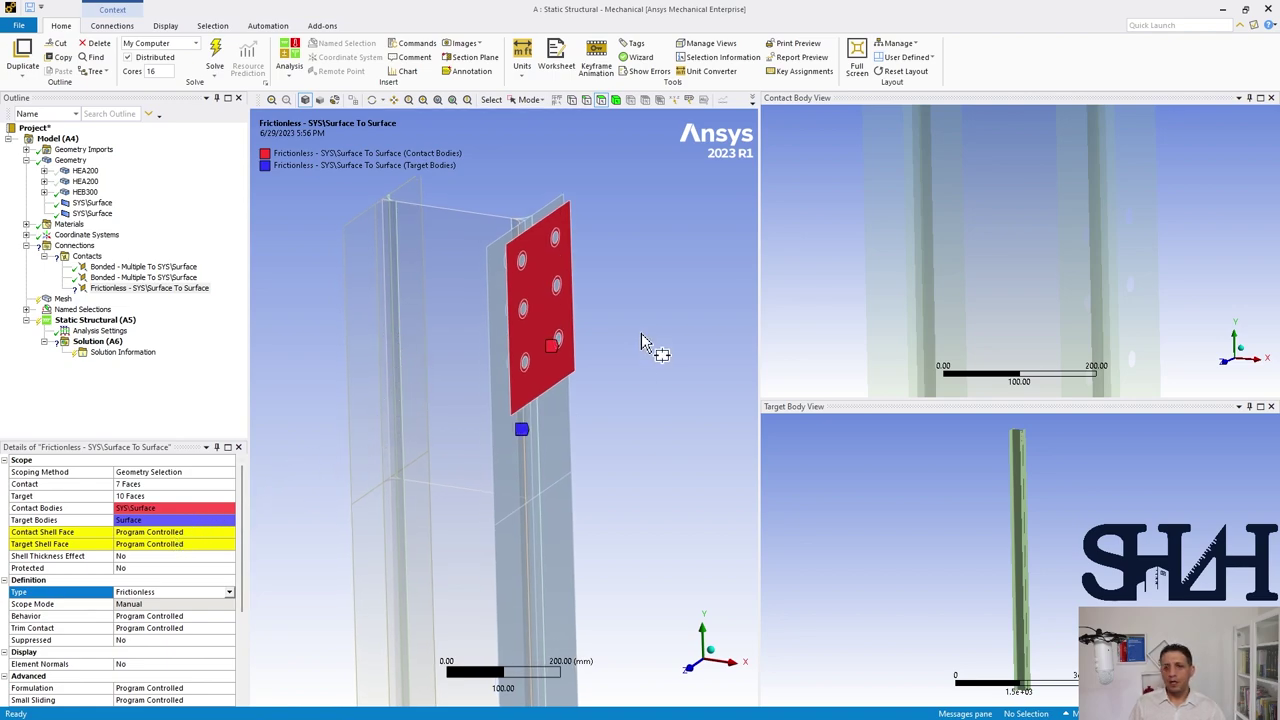
mouse_move(487, 330)
middle_mouse_down()
mouse_move(530, 325)
mouse_move(479, 319)
middle_mouse_up()
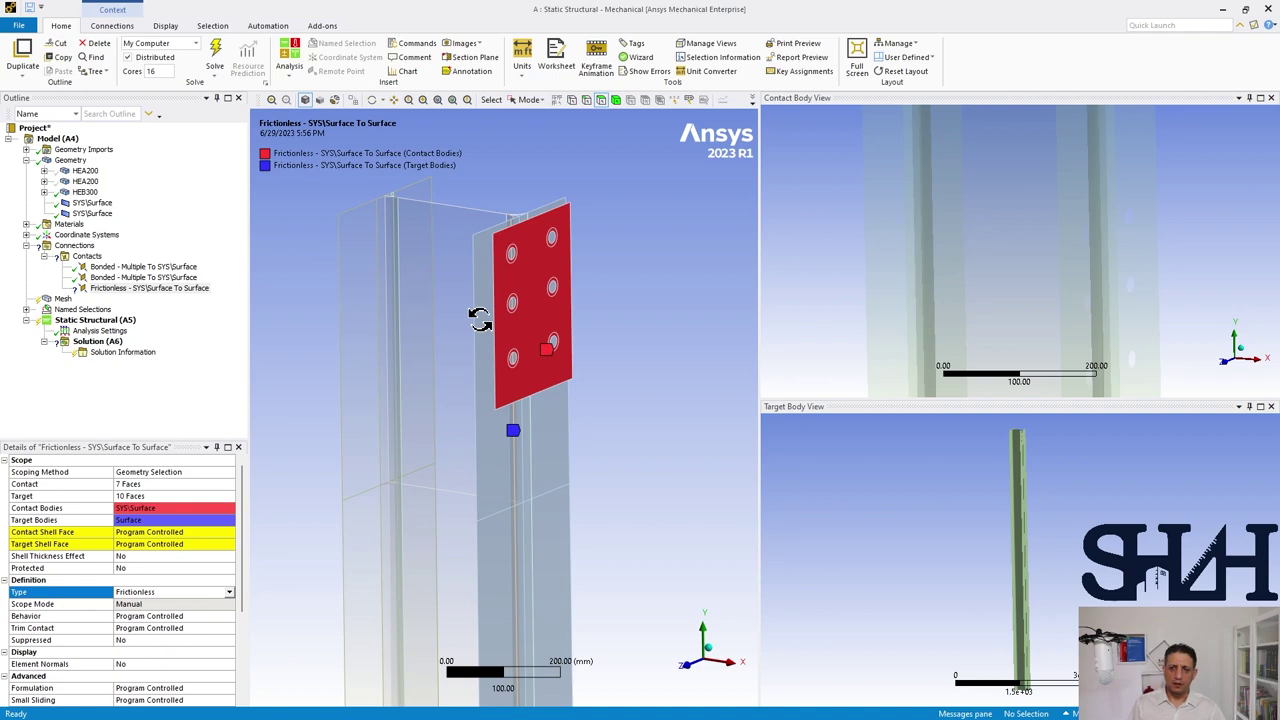
middle_click_drag(482, 300, 511, 287)
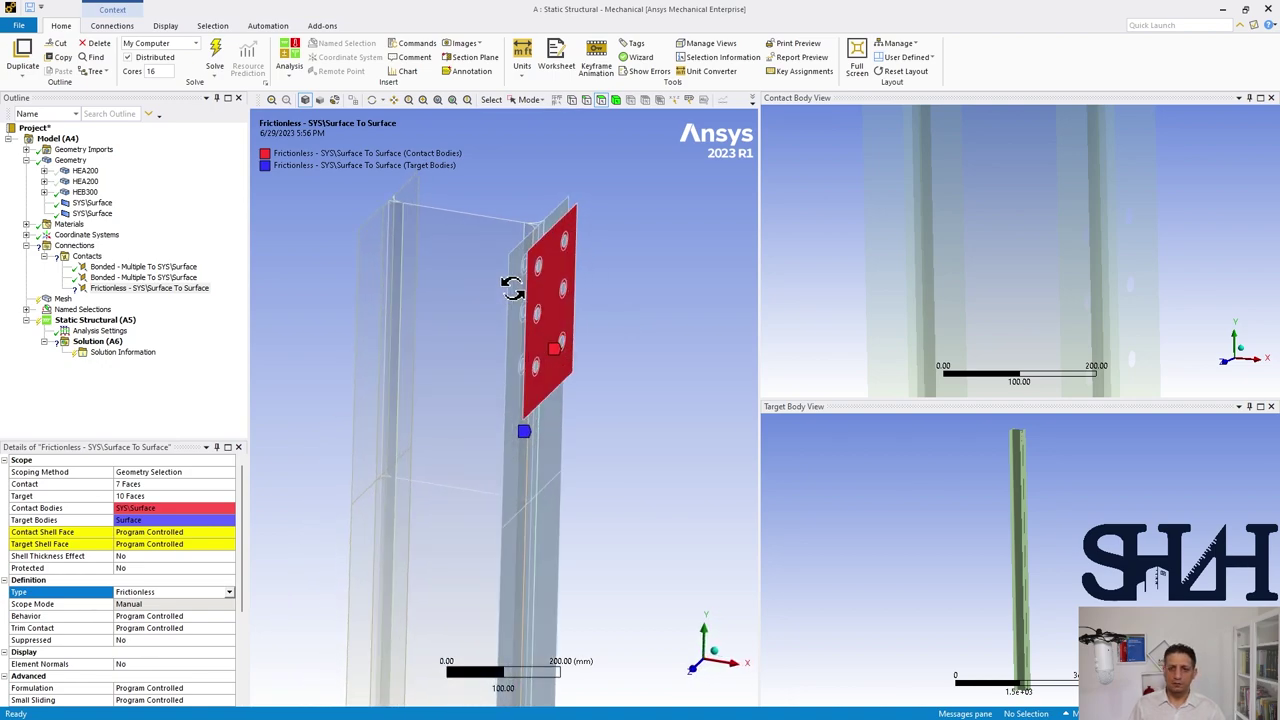
left_click(147, 534)
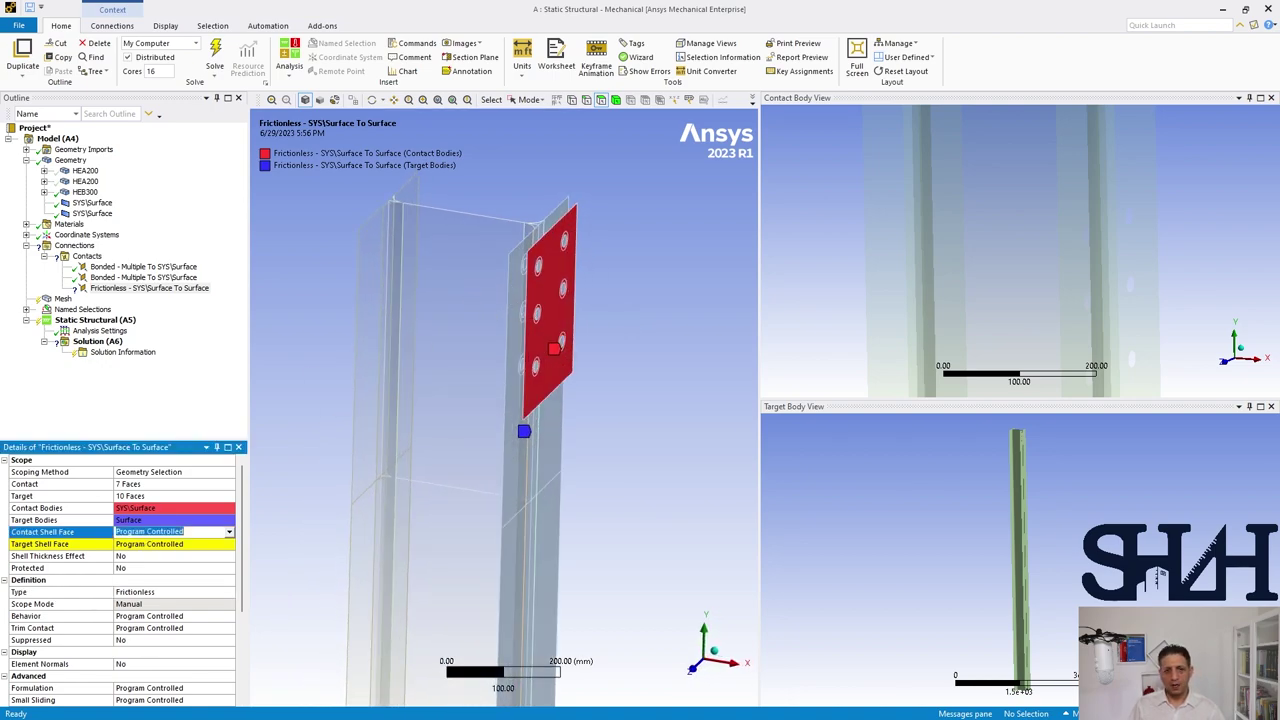
double_click(147, 534)
middle_click_drag(525, 296, 562, 293)
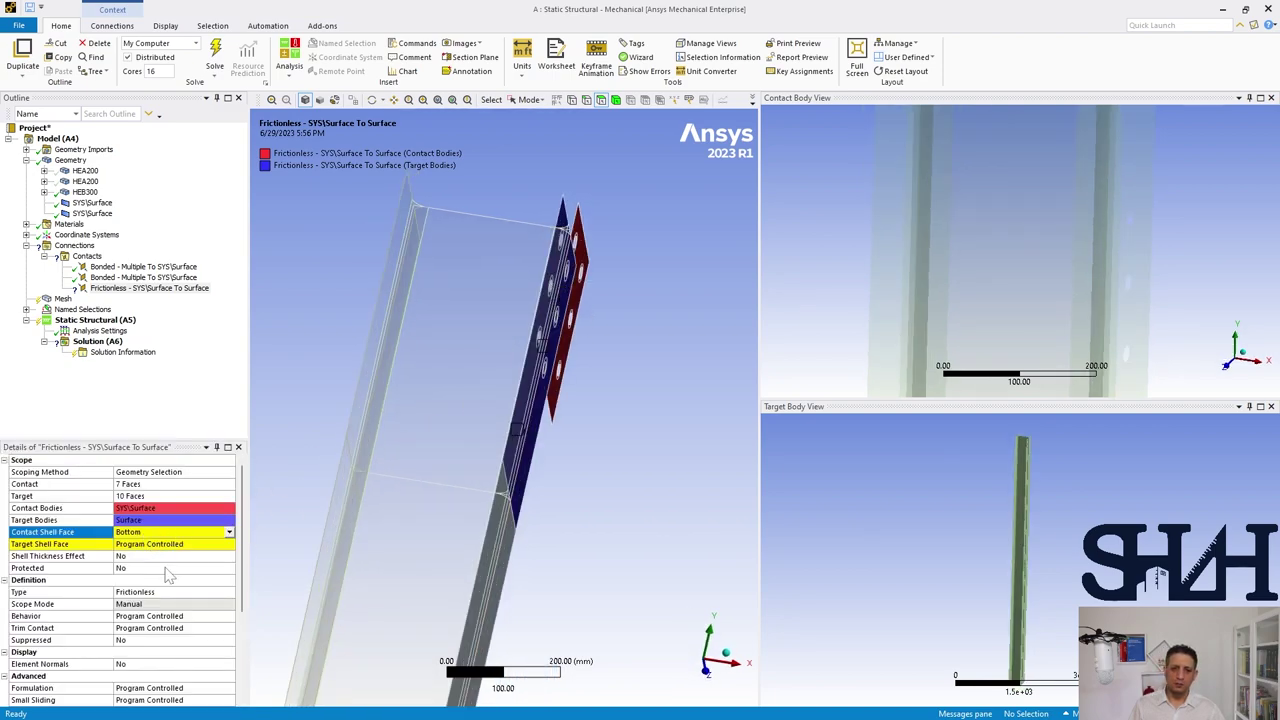
left_click(133, 549)
double_click(133, 549)
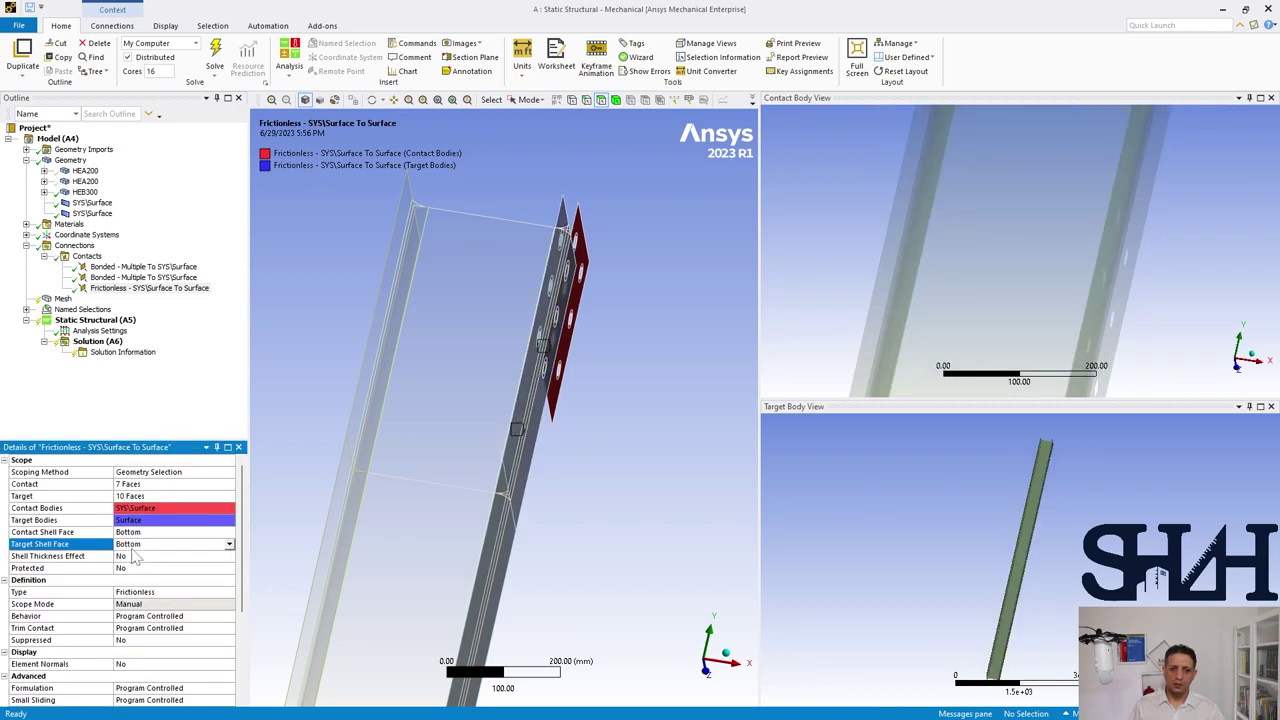
middle_click_drag(430, 410, 413, 414)
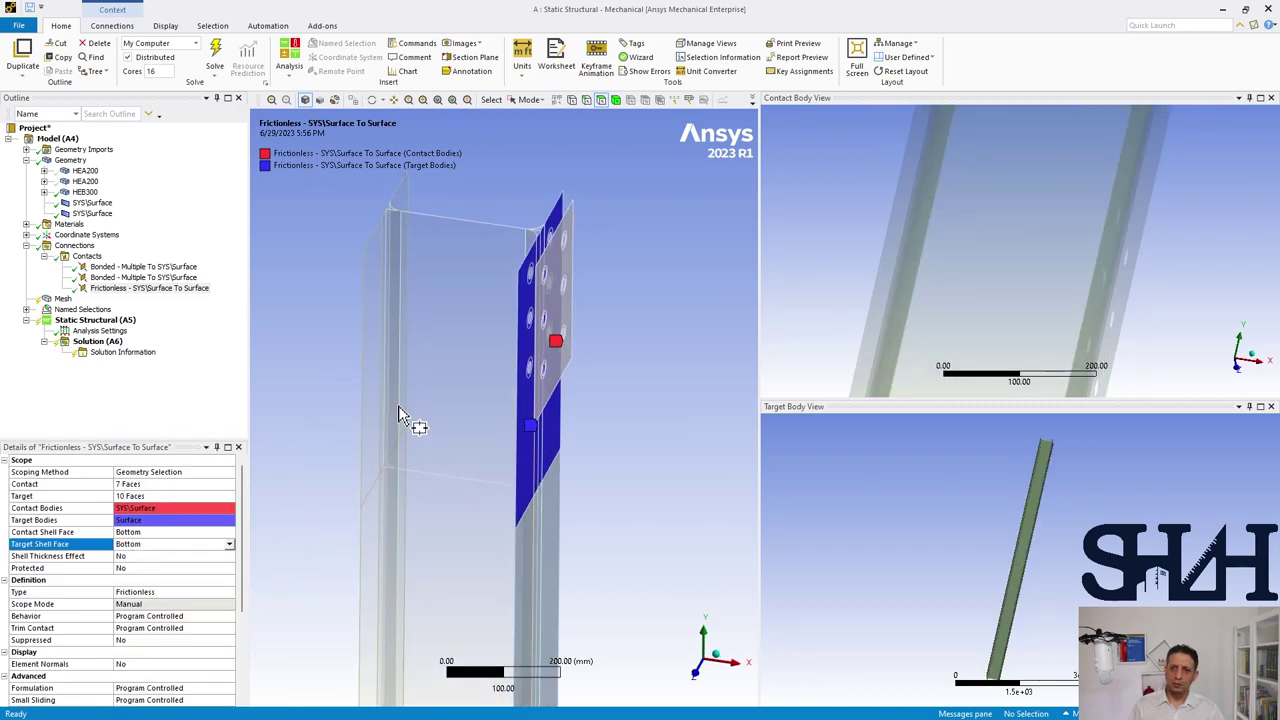
scroll(620, 340, "up", 3)
mouse_move(586, 337)
middle_mouse_down()
mouse_move(563, 363)
mouse_move(535, 330)
mouse_move(586, 364)
mouse_move(663, 337)
mouse_move(602, 338)
middle_mouse_up()
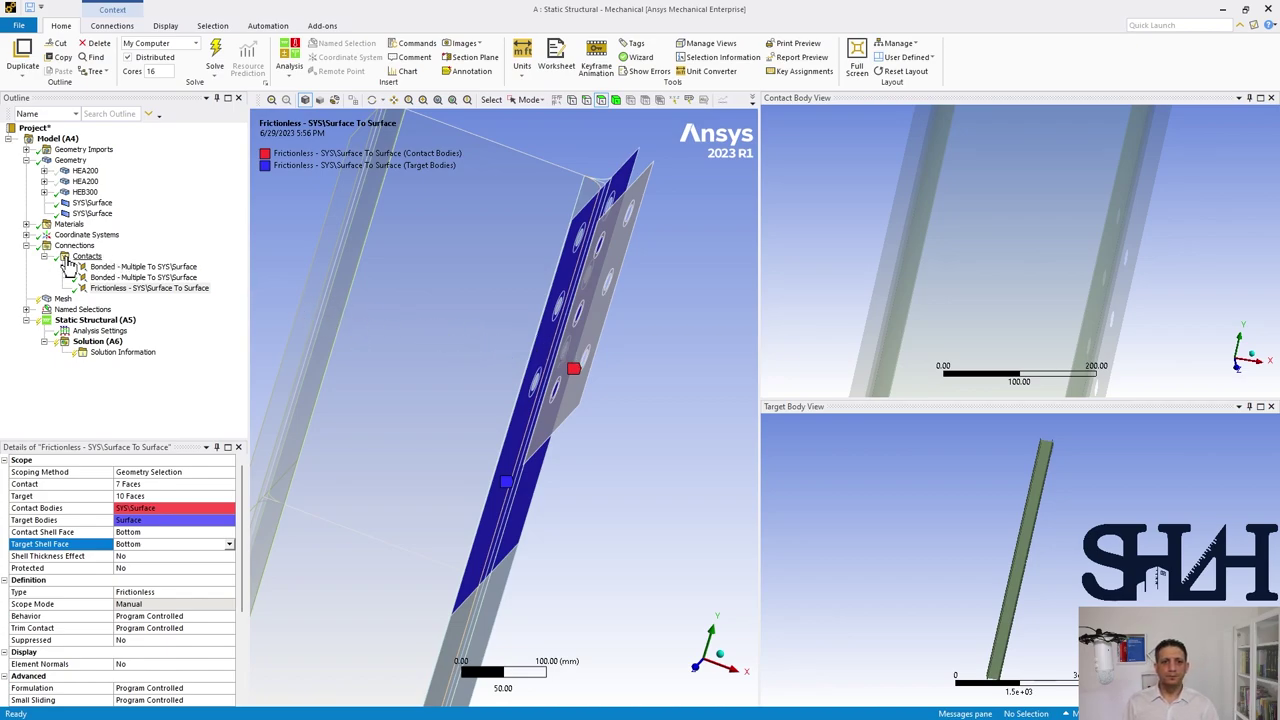
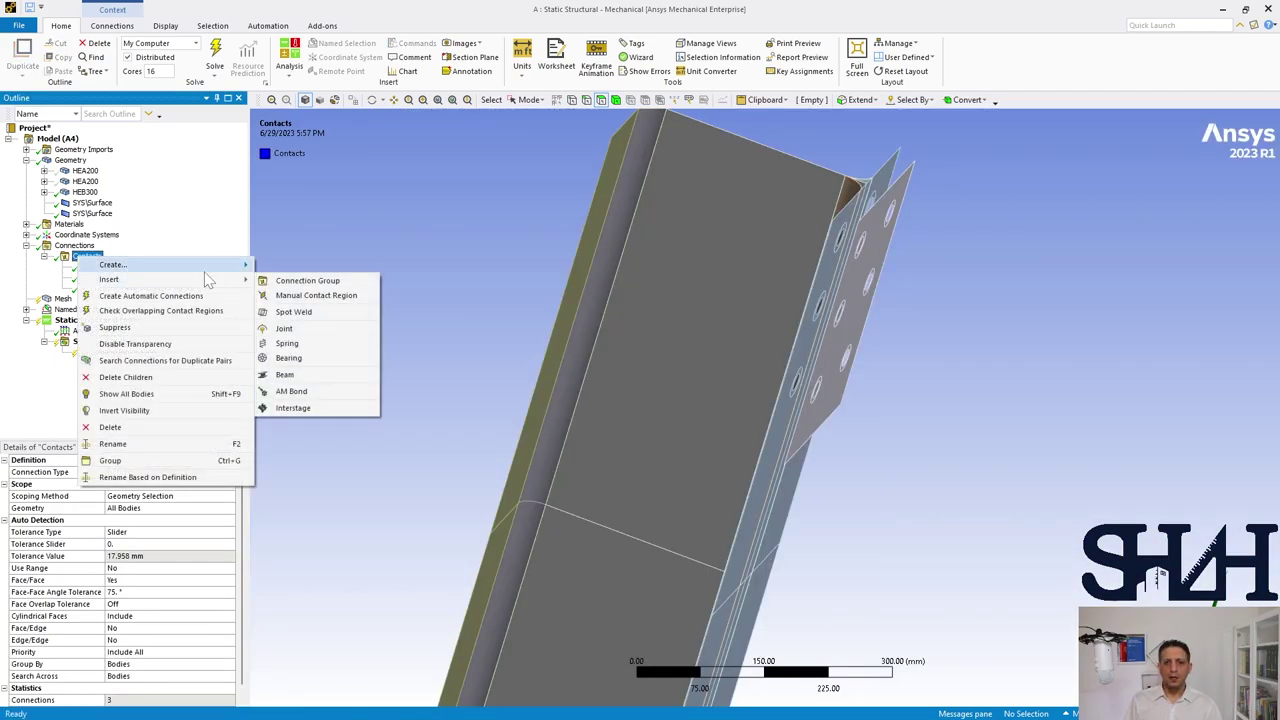
- Insert a manual contact region and box-select the lower end plate's faces in a front view as its contact side
left_click(316, 295)
middle_click_drag(512, 331, 586, 349)
scroll(586, 349, "down", 4)
scroll(543, 351, "up", 4)
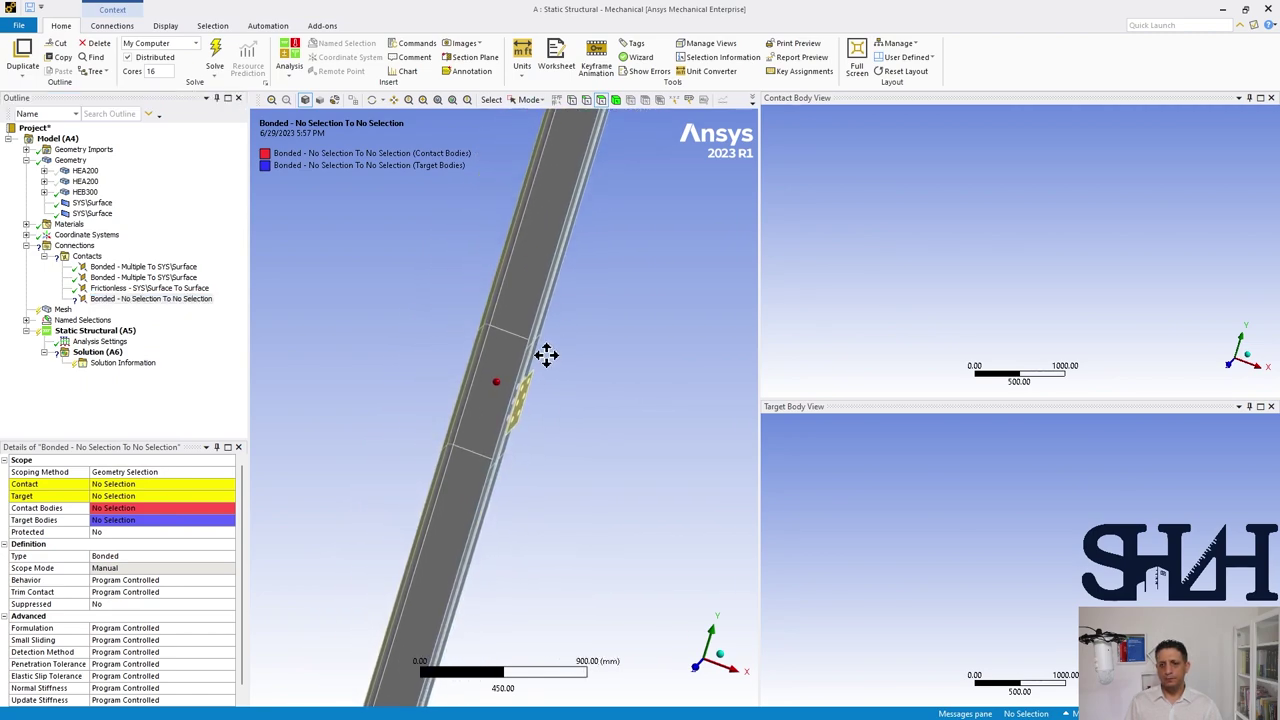
middle_click_drag(530, 418, 590, 324)
scroll(543, 386, "up", 2)
left_click(712, 662)
left_click_drag(552, 290, 608, 500)
middle_click_drag(594, 491, 576, 460)
left_click(130, 484)
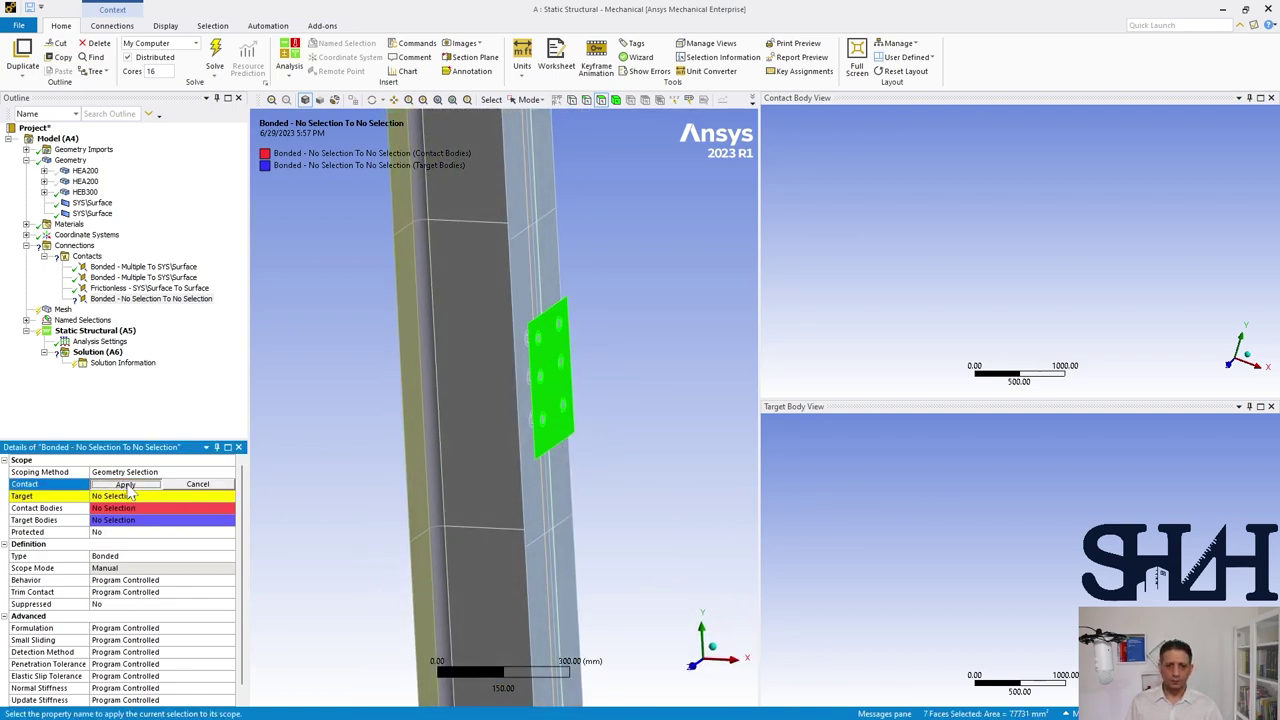
left_click(106, 484)
- Box-select the column flange faces behind the lower end plate in a front view and assign them as the target side
left_click(695, 668)
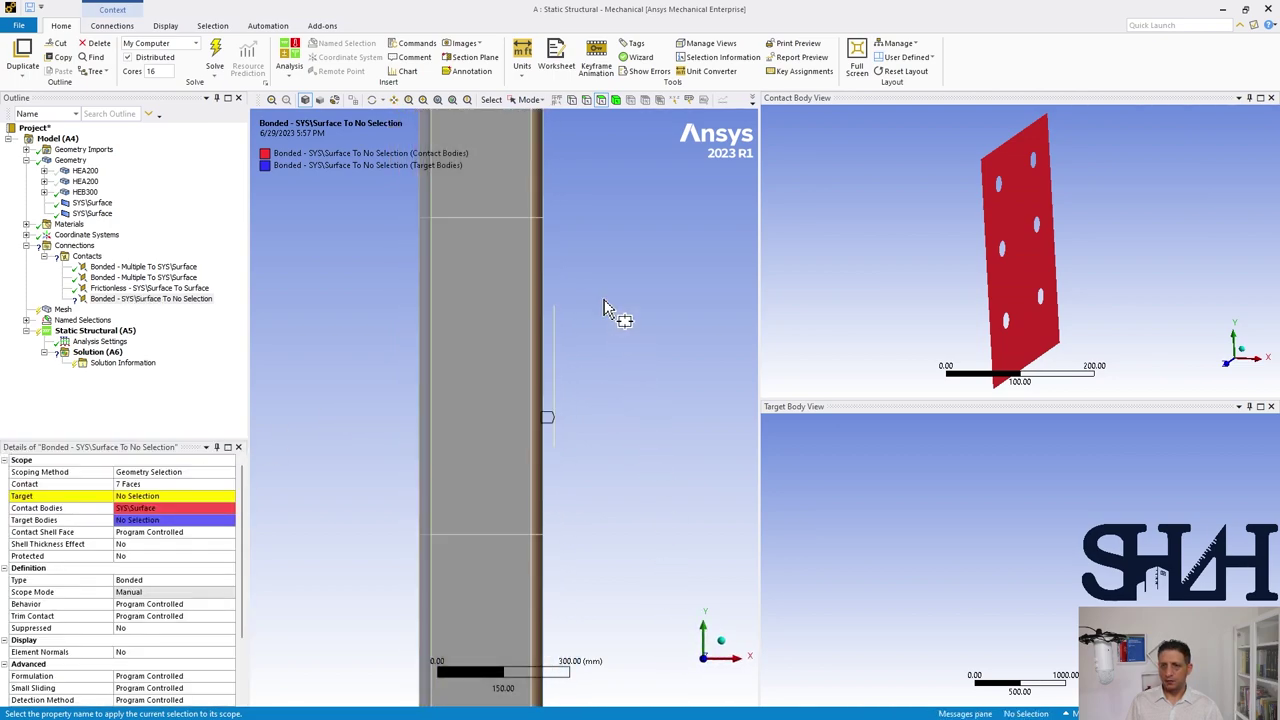
left_click_drag(540, 211, 564, 580)
middle_click_drag(583, 490, 250, 517)
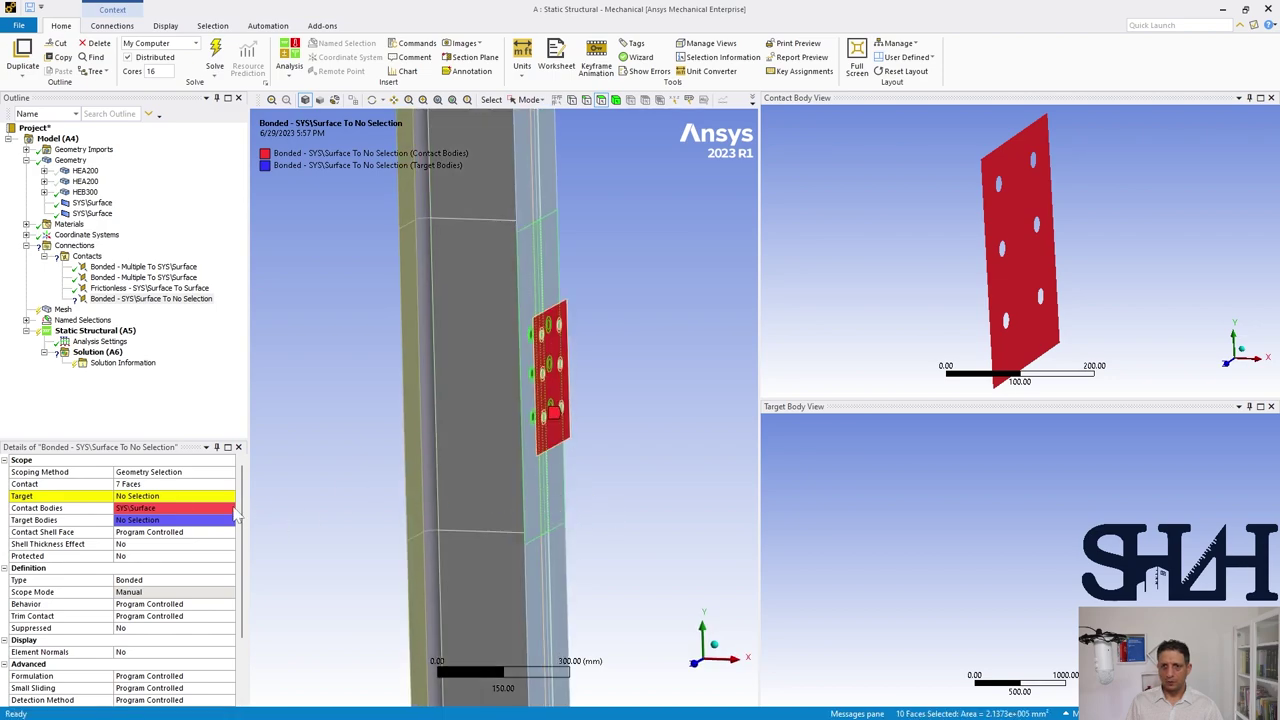
left_click(138, 496)
mouse_move(440, 450)
middle_mouse_down()
mouse_move(456, 430)
mouse_move(440, 440)
middle_mouse_up()
- Change the contact type between the lower end plate and the column flange to Frictionless
left_click(145, 593)
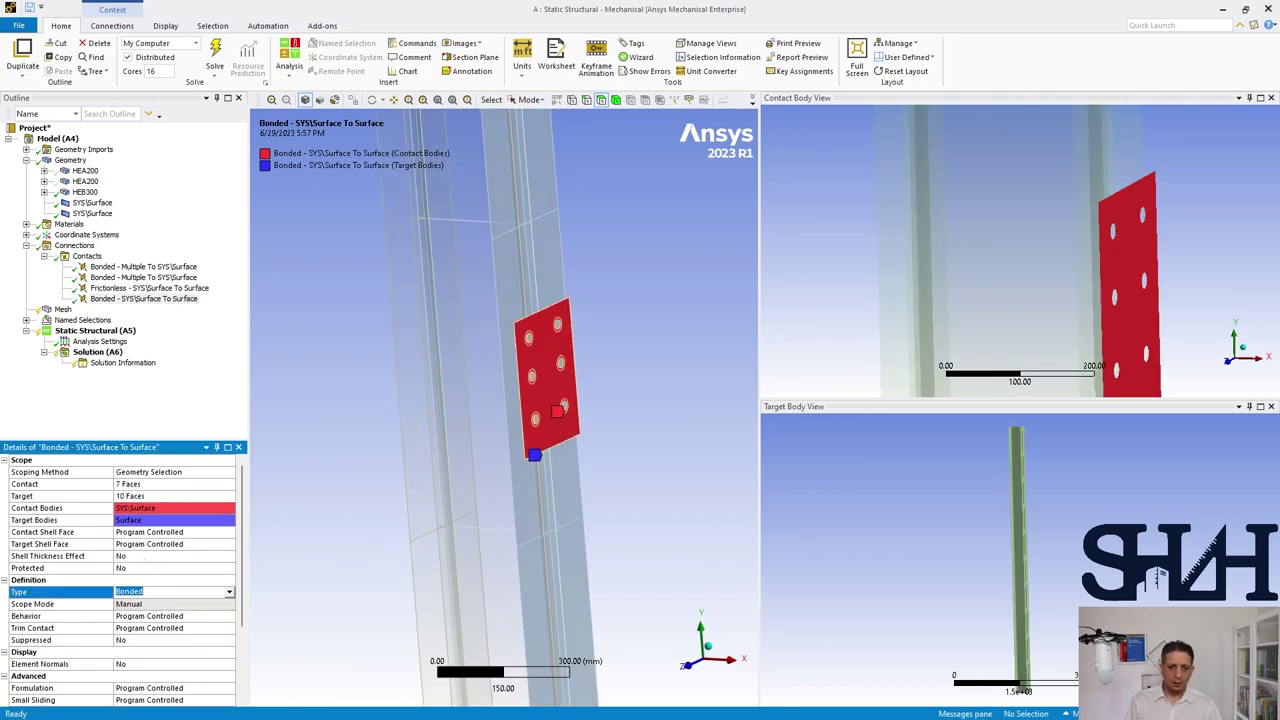
left_click(229, 592)
left_click(152, 566)
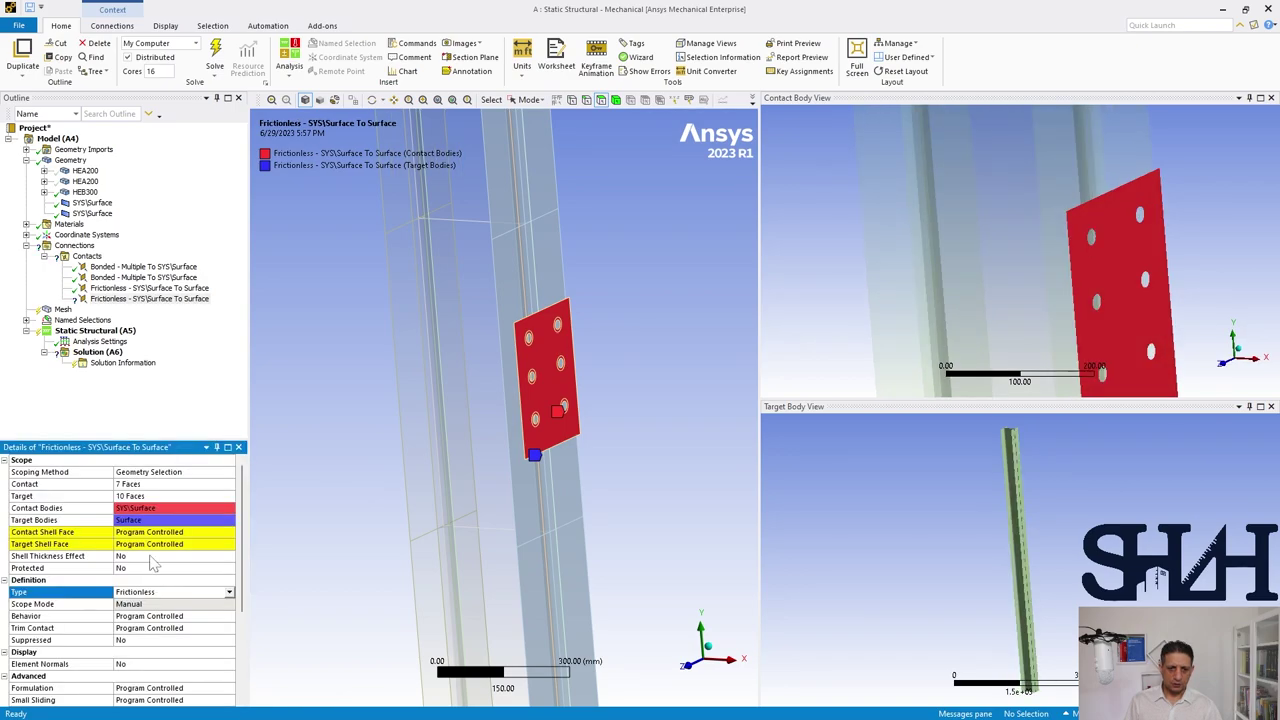
- Set the contact shell face and target shell face of the lower plate's frictionless contact to Bottom and inspect the facing sides
double_click(150, 532)
double_click(150, 532)
left_click(150, 544)
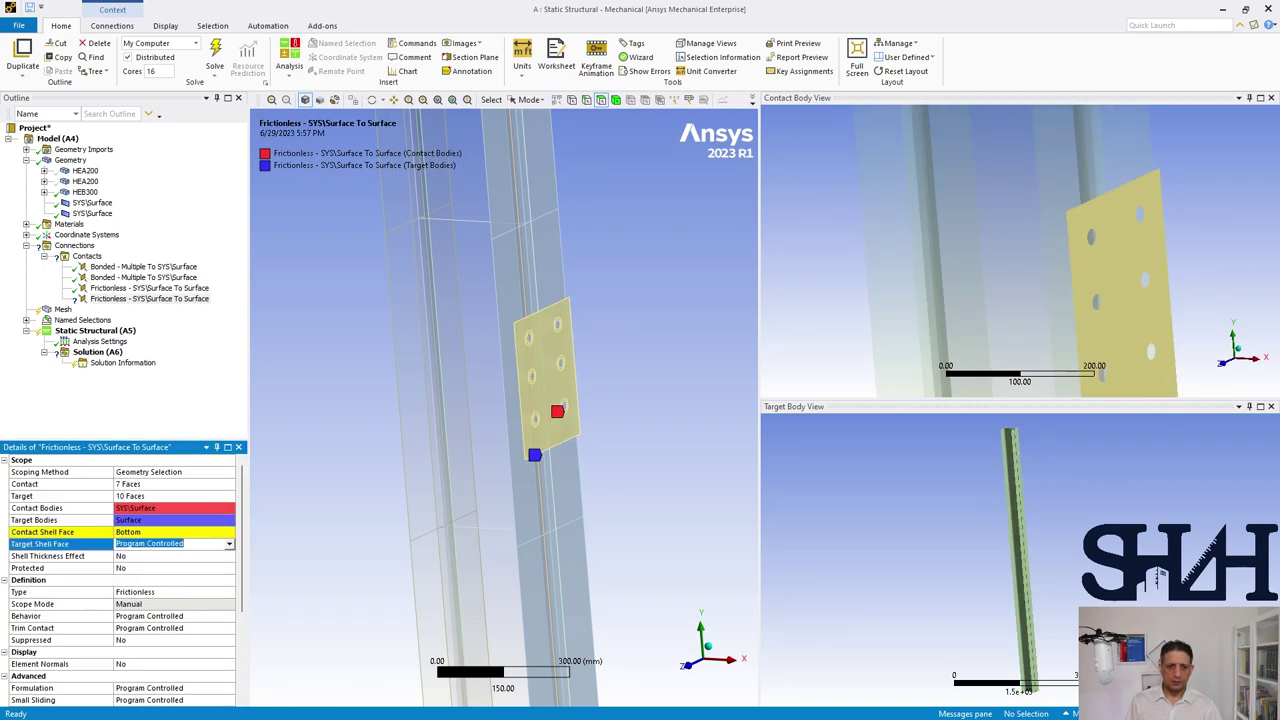
double_click(150, 544)
double_click(150, 544)
mouse_move(400, 443)
middle_mouse_down()
mouse_move(443, 434)
mouse_move(420, 437)
middle_mouse_up()
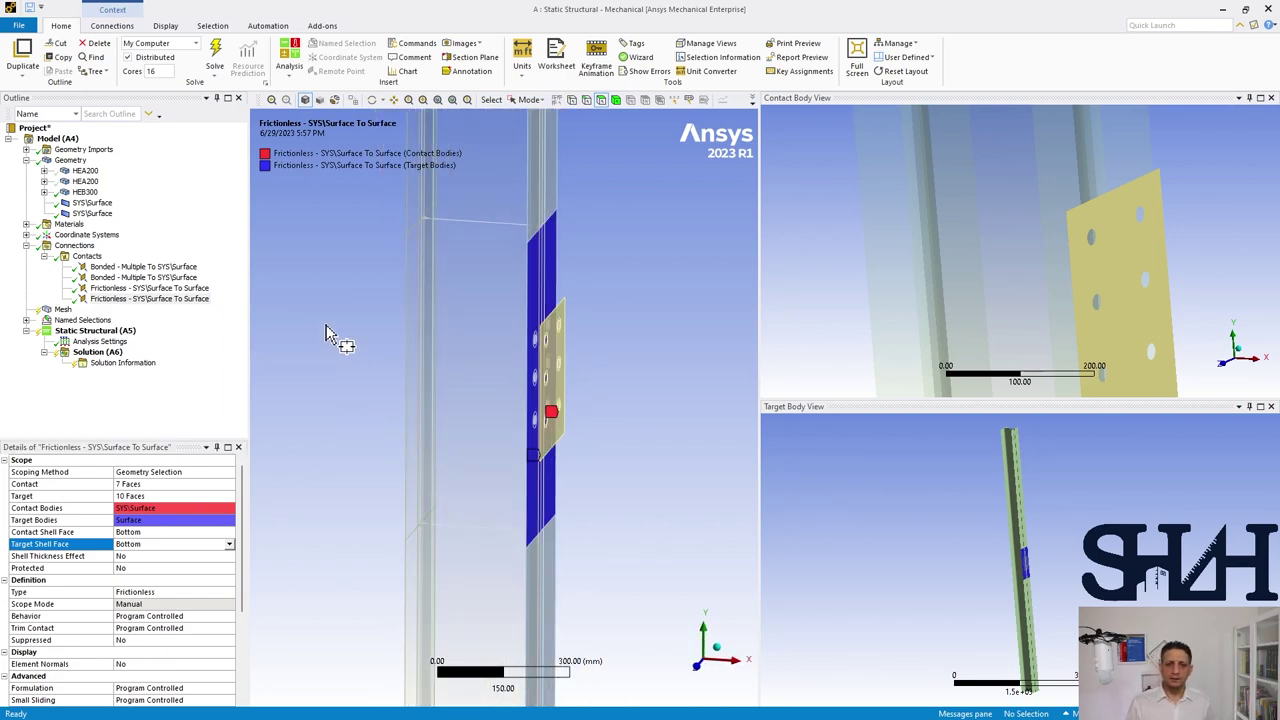
middle_click_drag(363, 330, 491, 337)
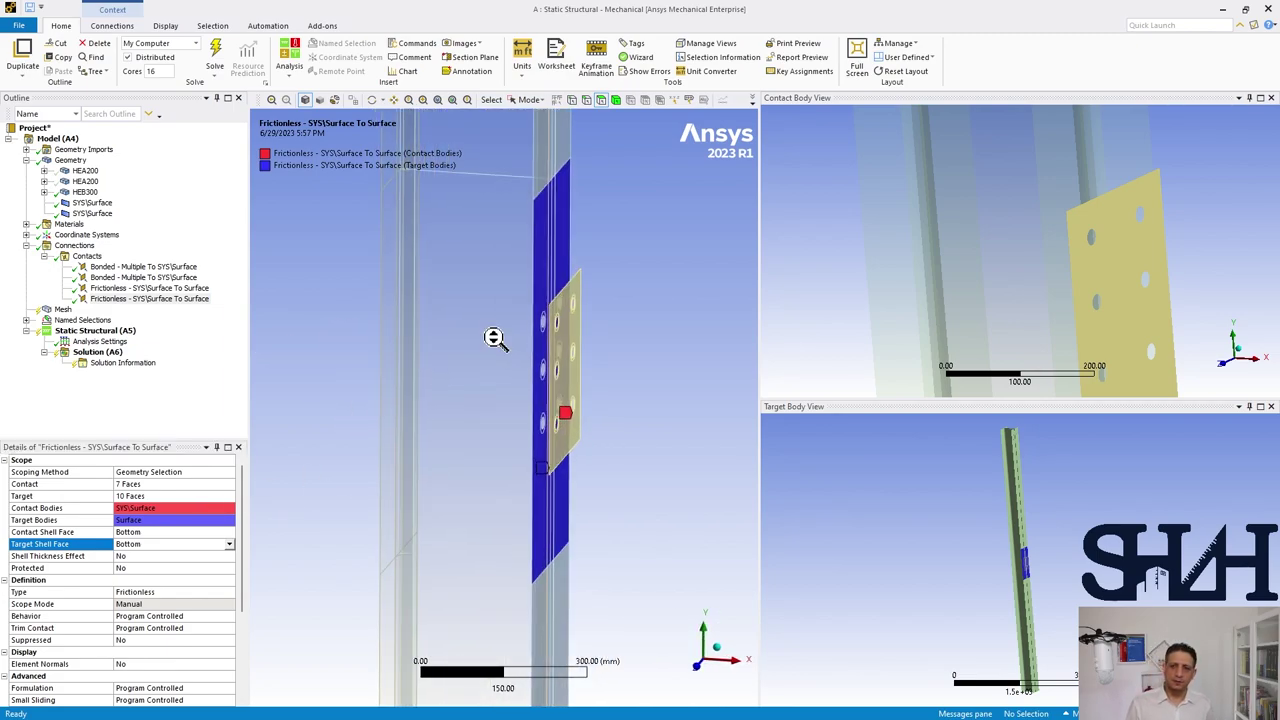
- Set the geometric modification offset of the upper end plate's frictionless contact to 25.5 mm
left_click(151, 288)
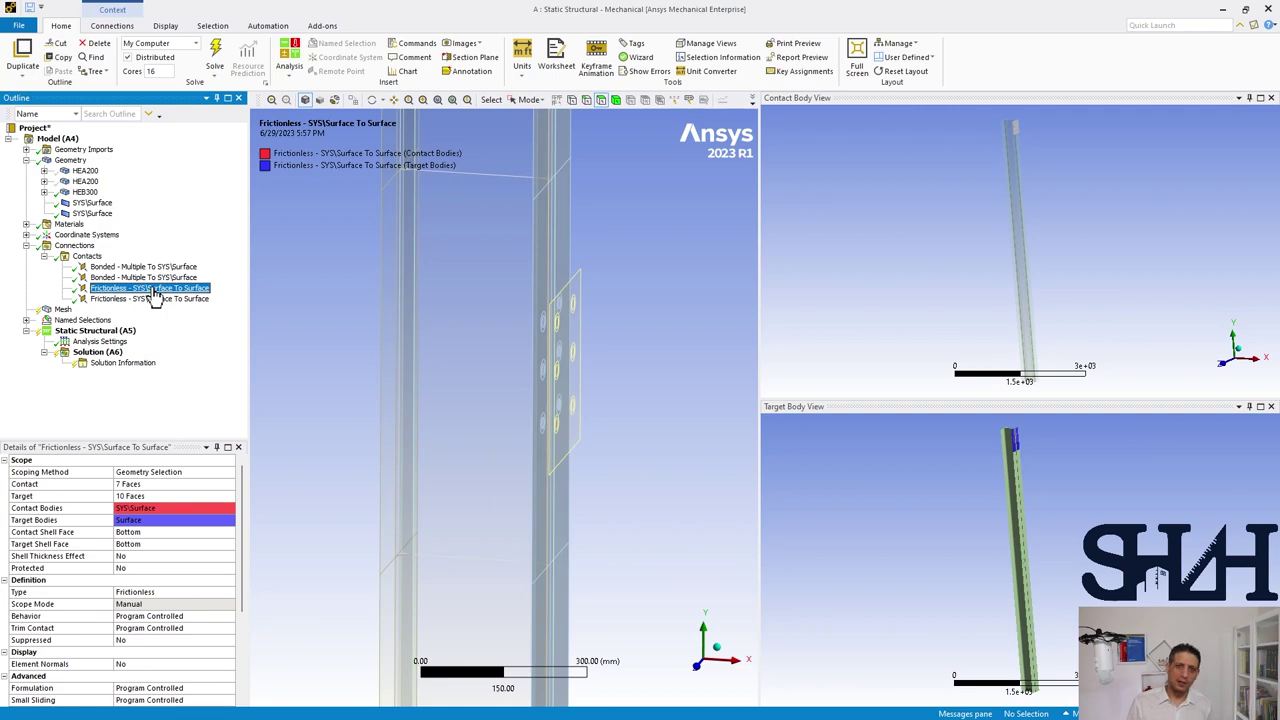
scroll(150, 580, "down", 3)
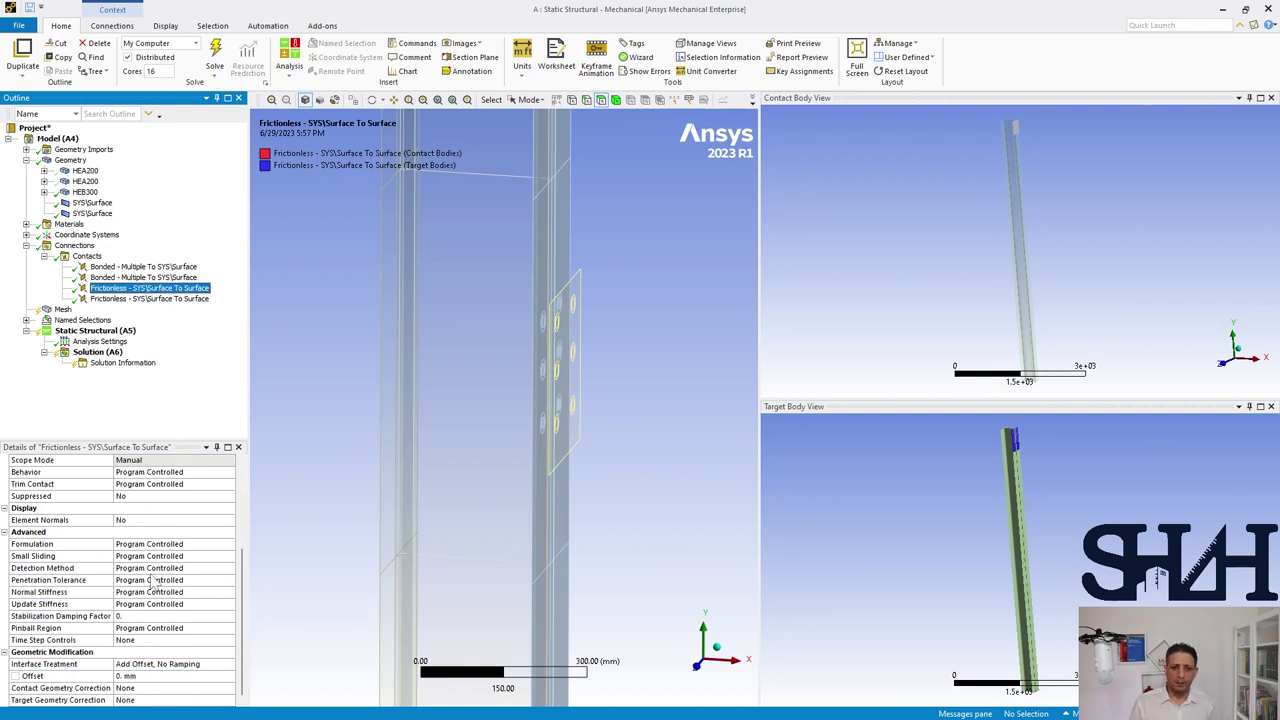
scroll(149, 524, "up", 3)
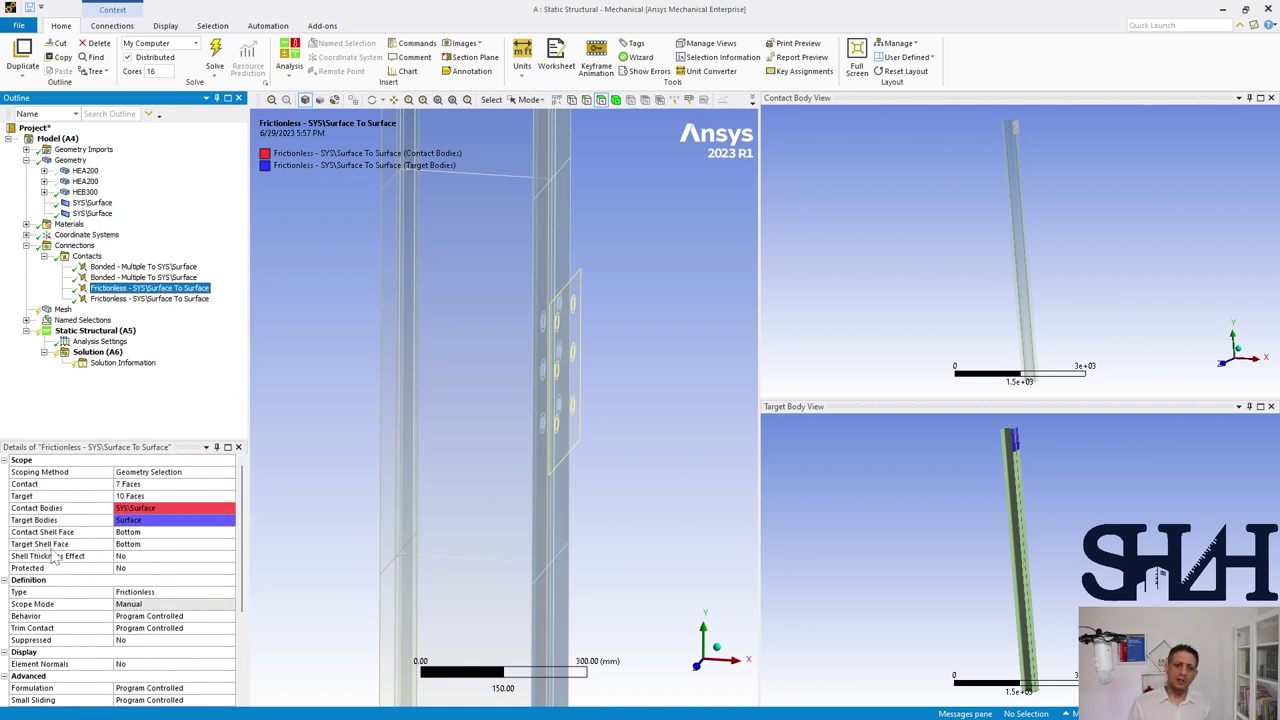
scroll(138, 578, "down", 3)
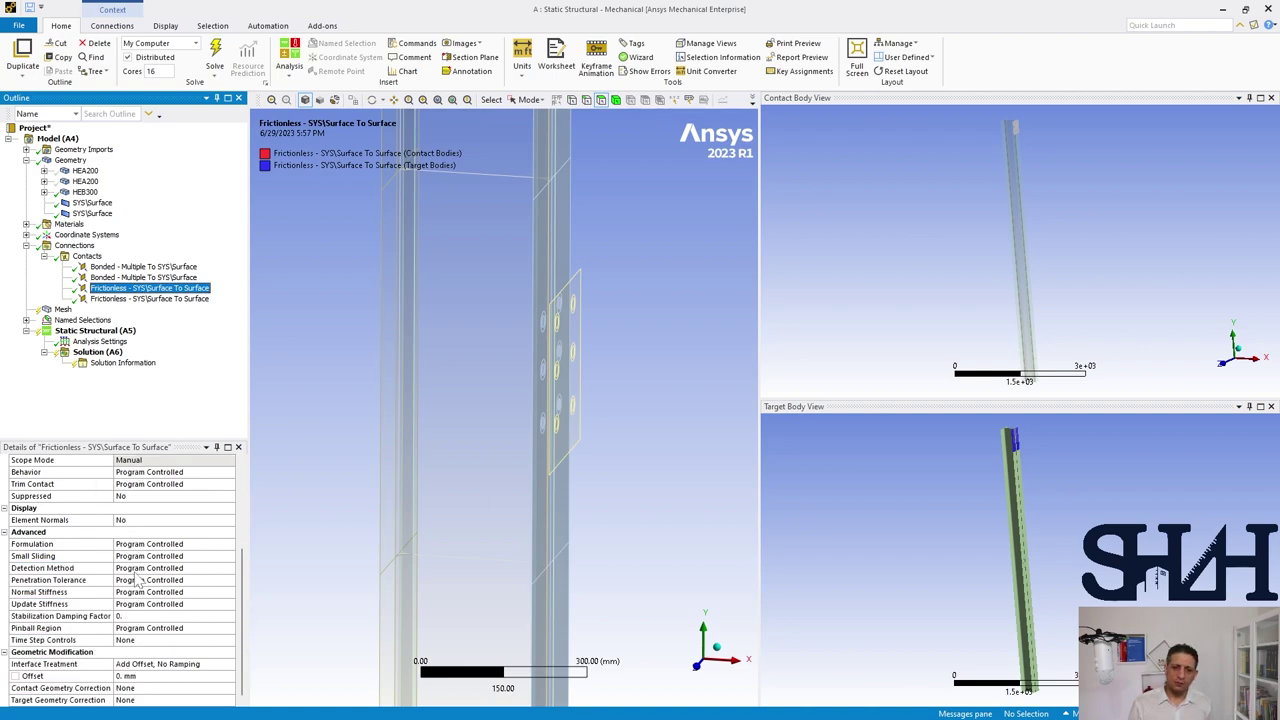
middle_click_drag(471, 451, 514, 377)
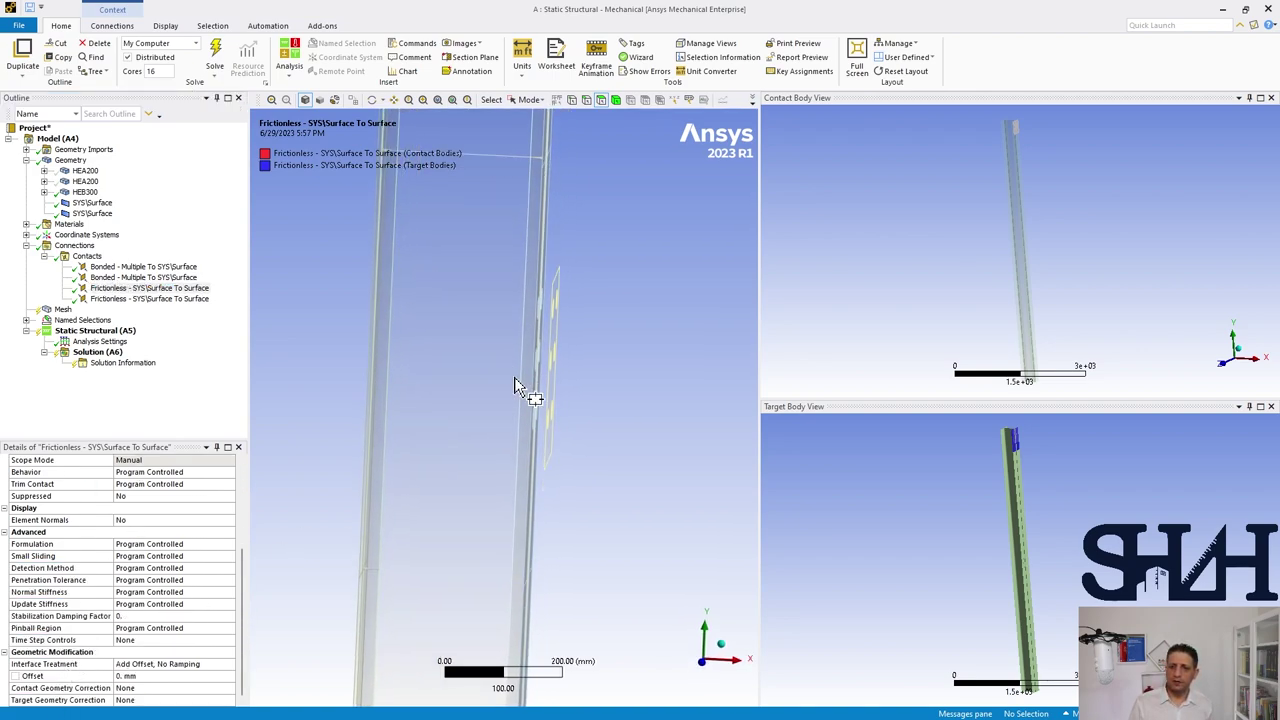
left_click(710, 665)
scroll(505, 265, "up", 2)
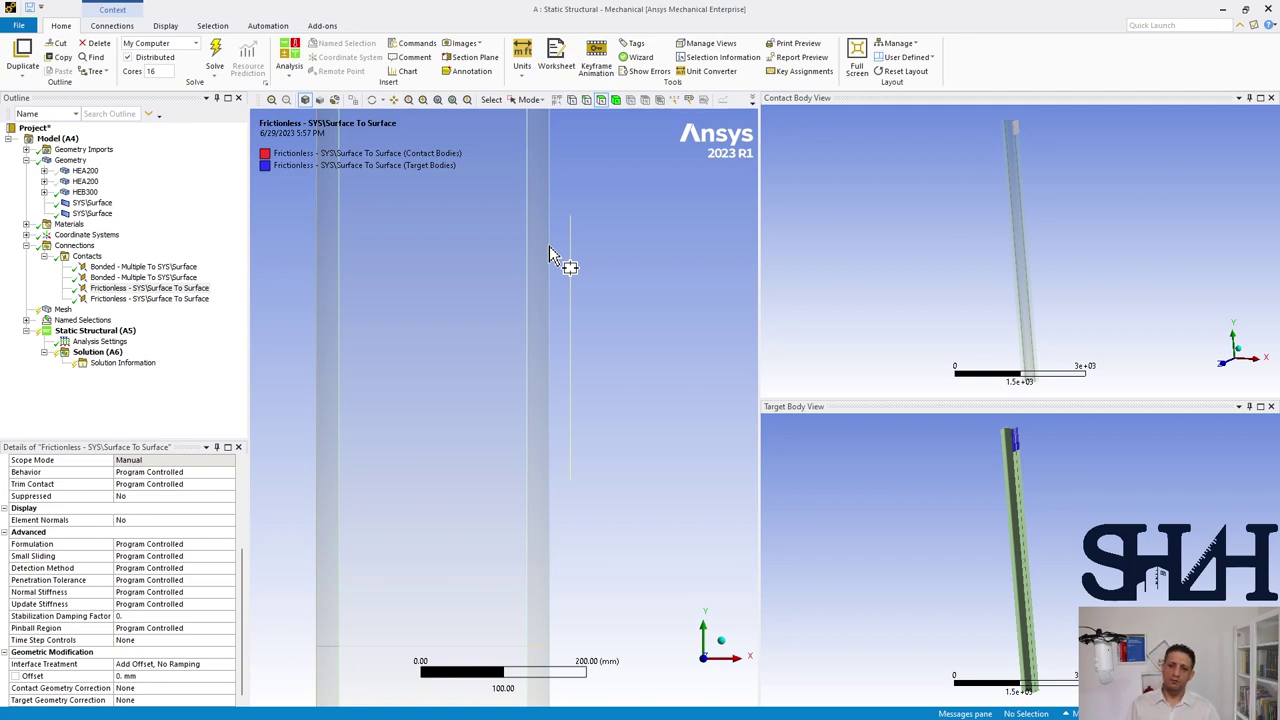
left_click(141, 677)
type("25")
key("Return")
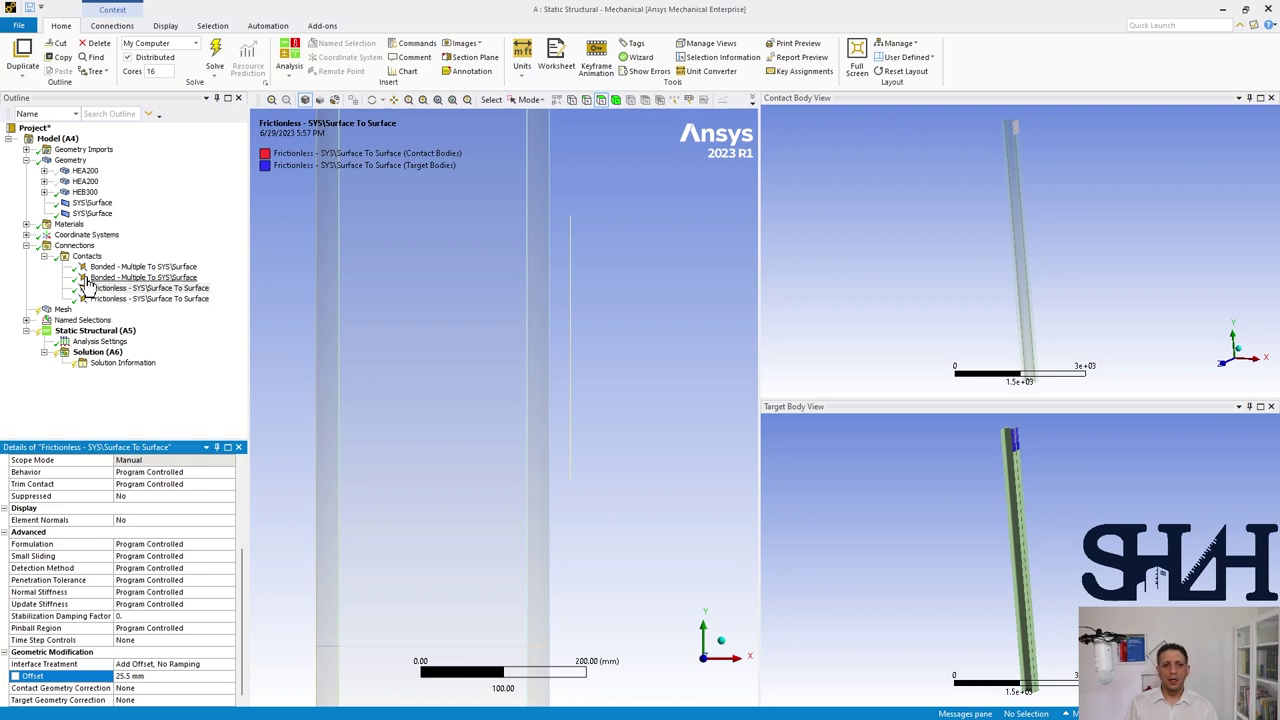
- Switch from box selection to single selection and insert a joint under Connections
scroll(370, 293, "down", 5)
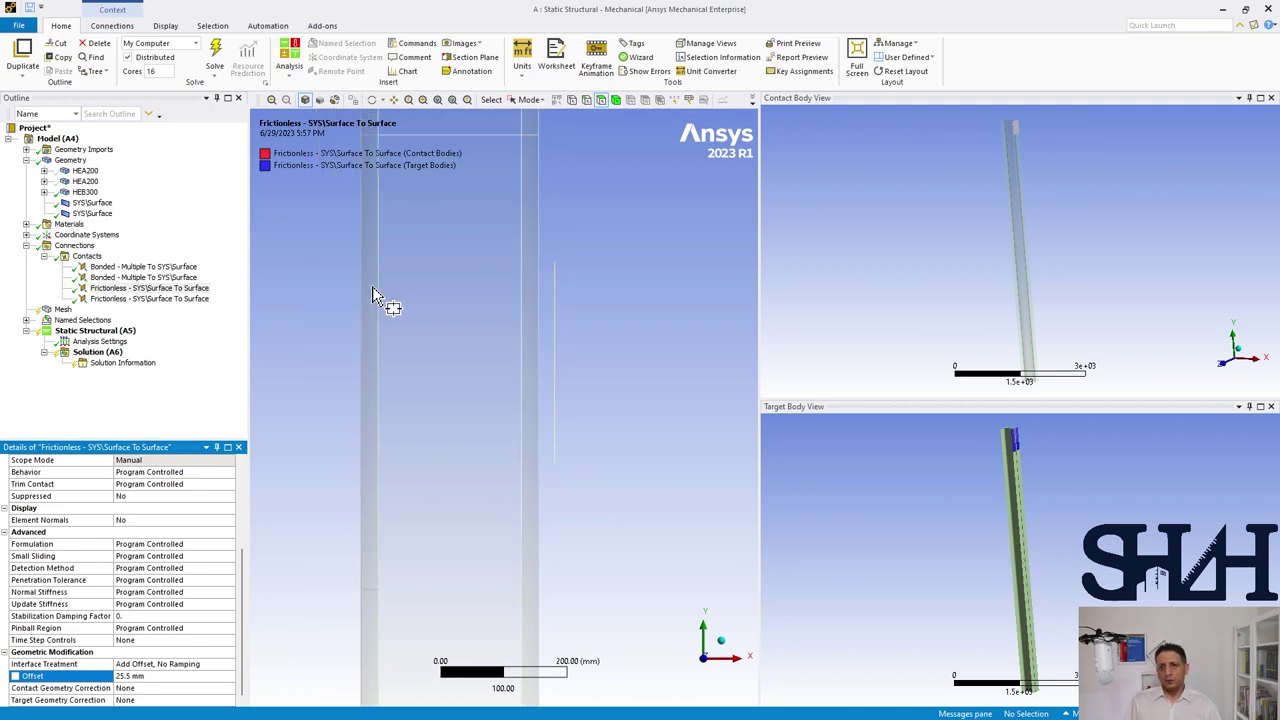
scroll(480, 440, "down", 2)
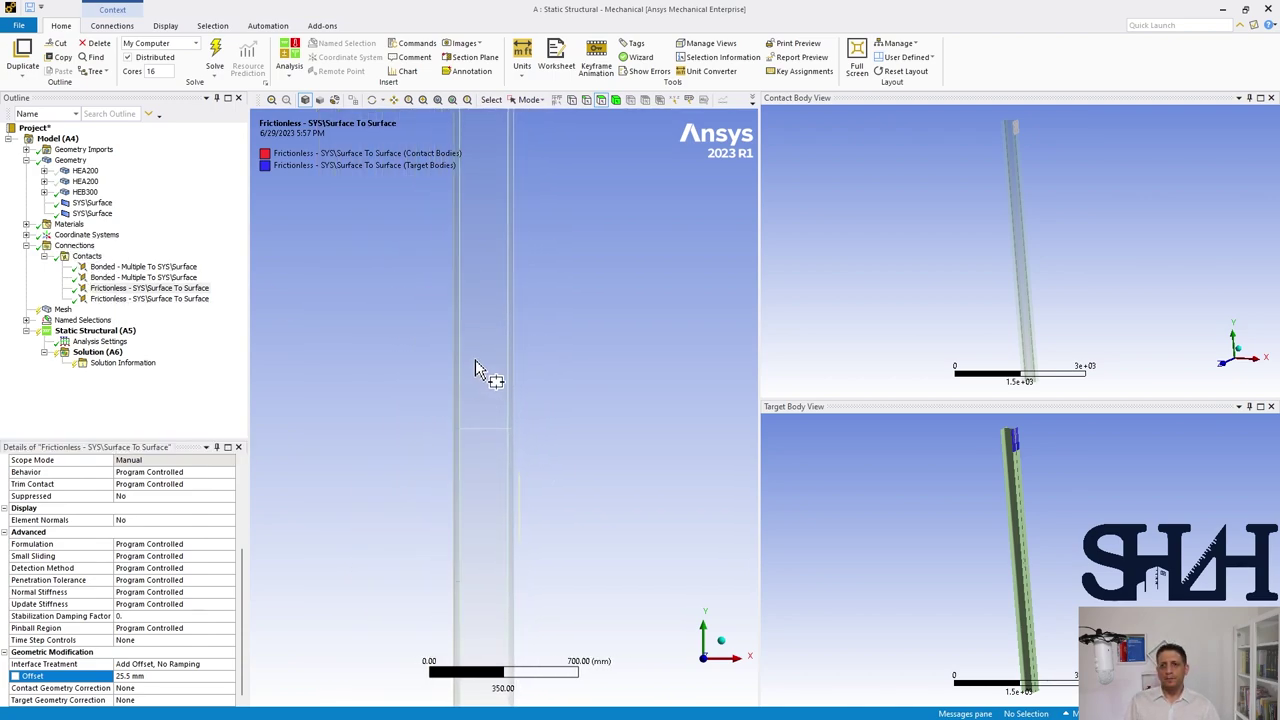
middle_click_drag(489, 413, 523, 286)
scroll(478, 325, "up", 3)
left_click(530, 100)
left_click(535, 131)
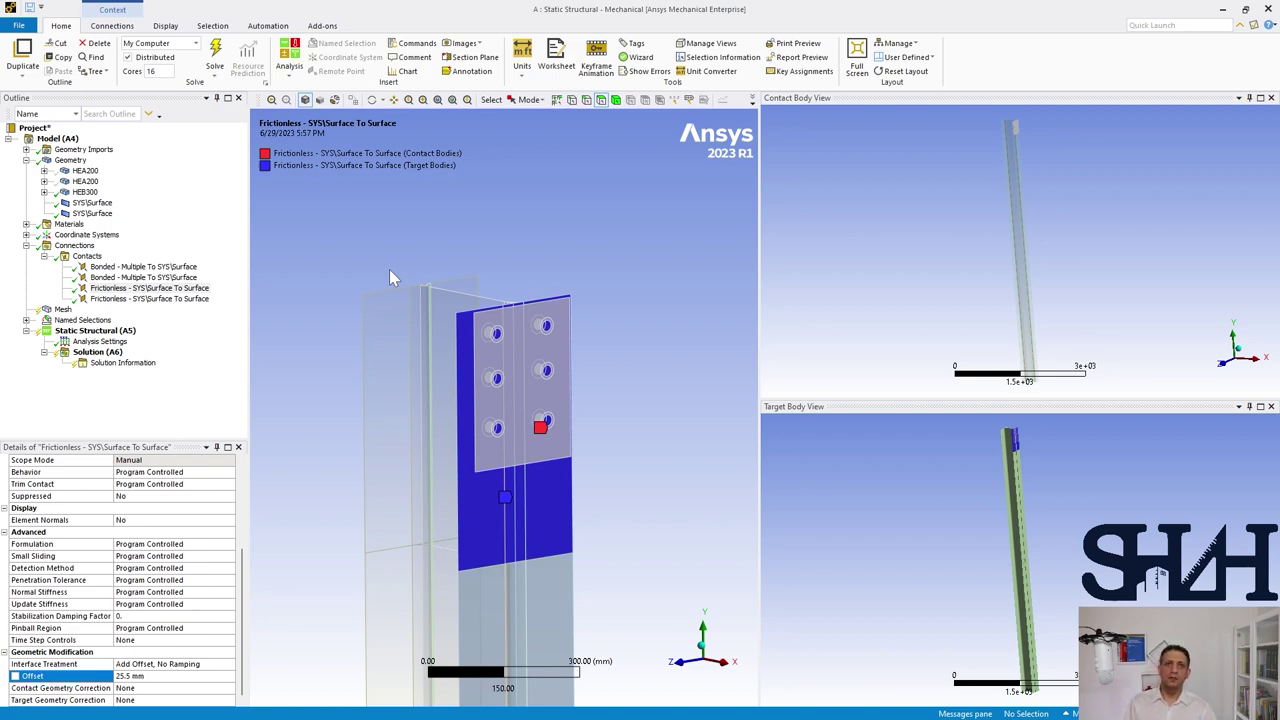
middle_click_drag(395, 288, 413, 330)
left_click(74, 245)
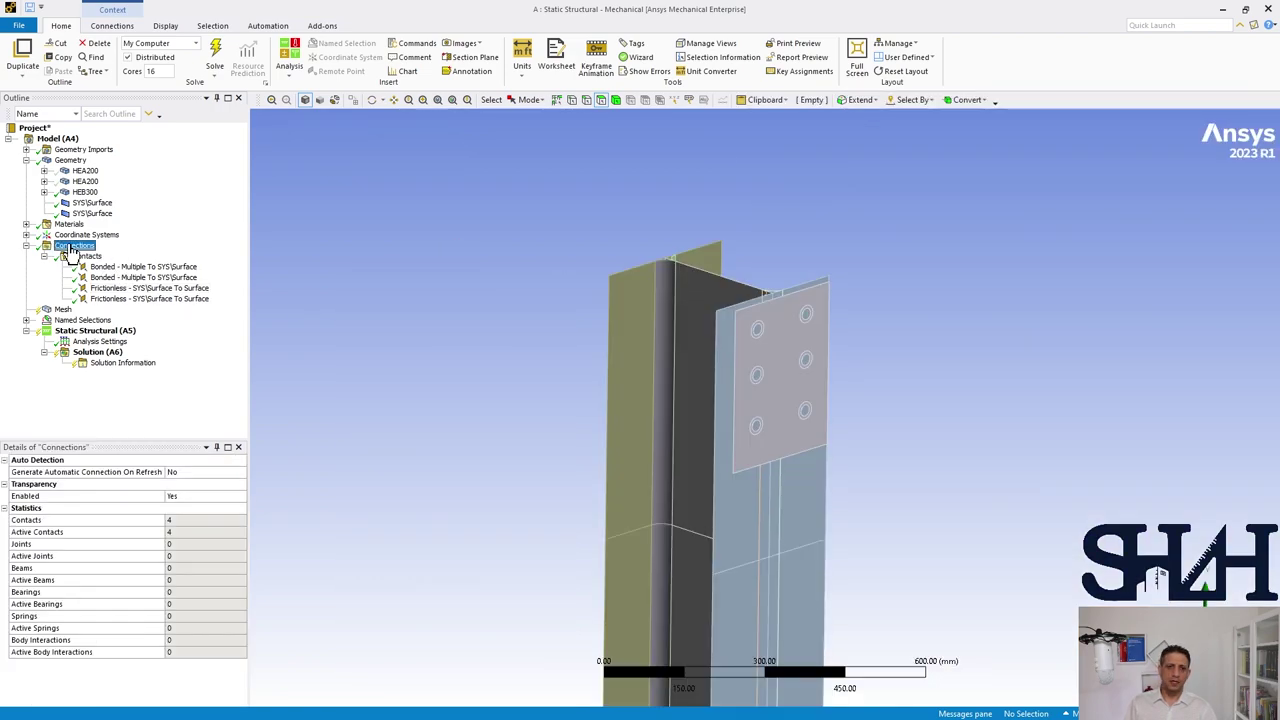
right_click(76, 246)
mouse_move(100, 253)
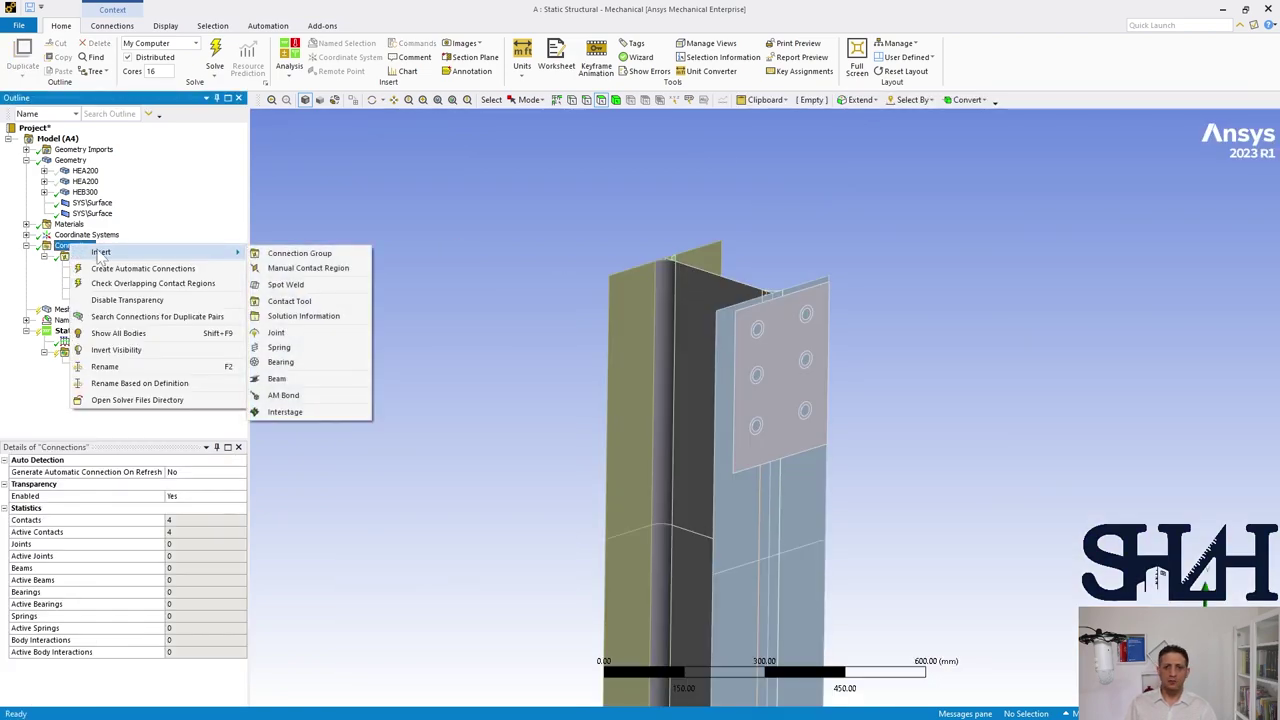
left_click(286, 338)
- Assign the ring face around the upper-left bolt hole of the upper end plate as the joint's mobile scope
scroll(551, 349, "up", 5)
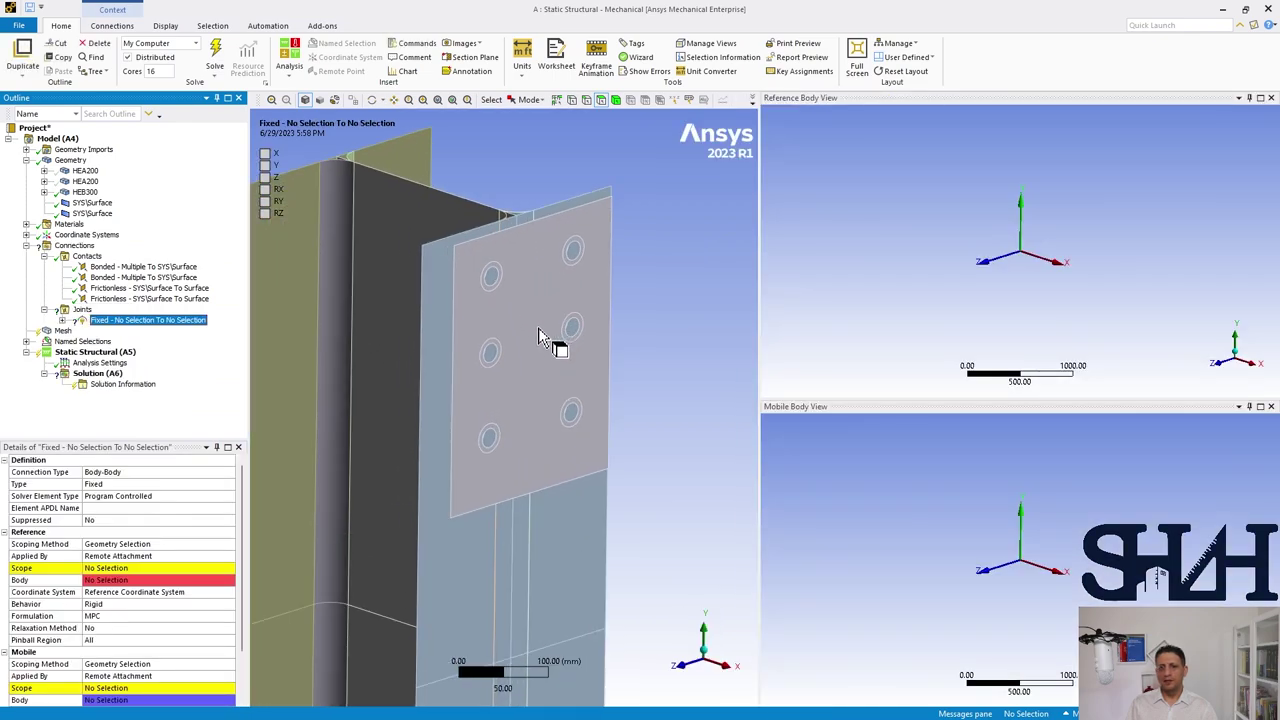
scroll(547, 328, "up", 4)
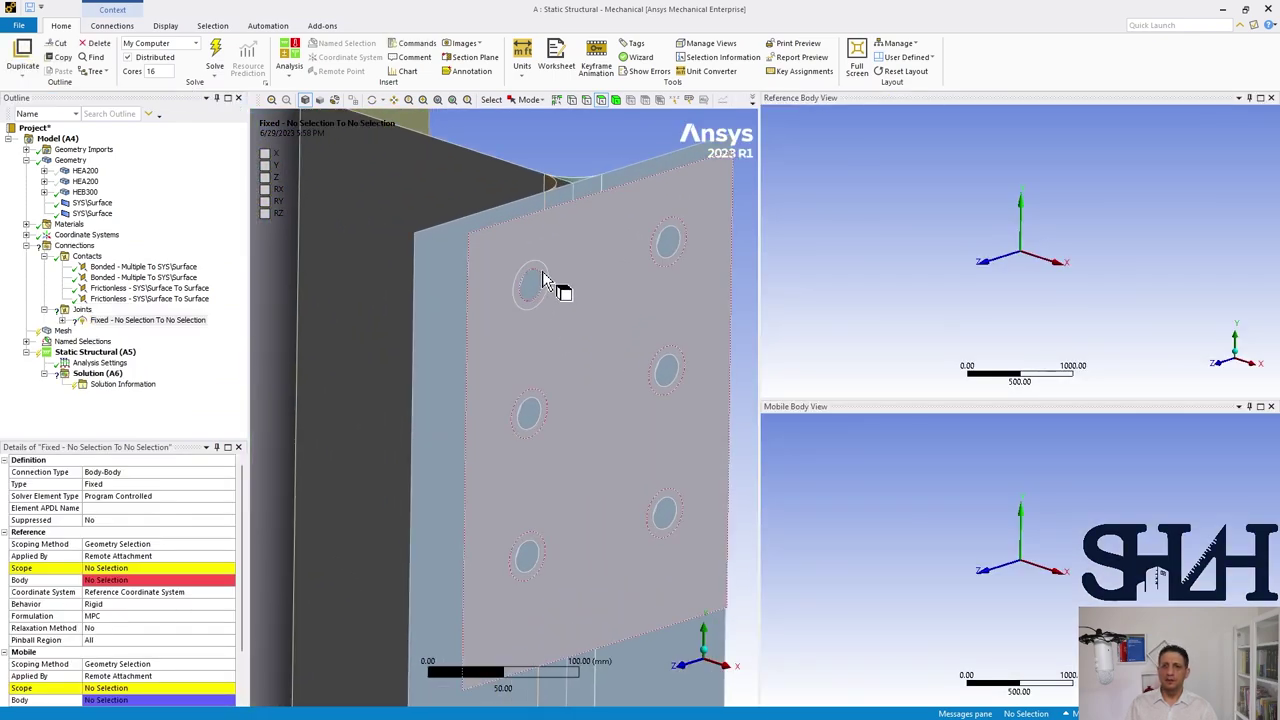
left_click(536, 274)
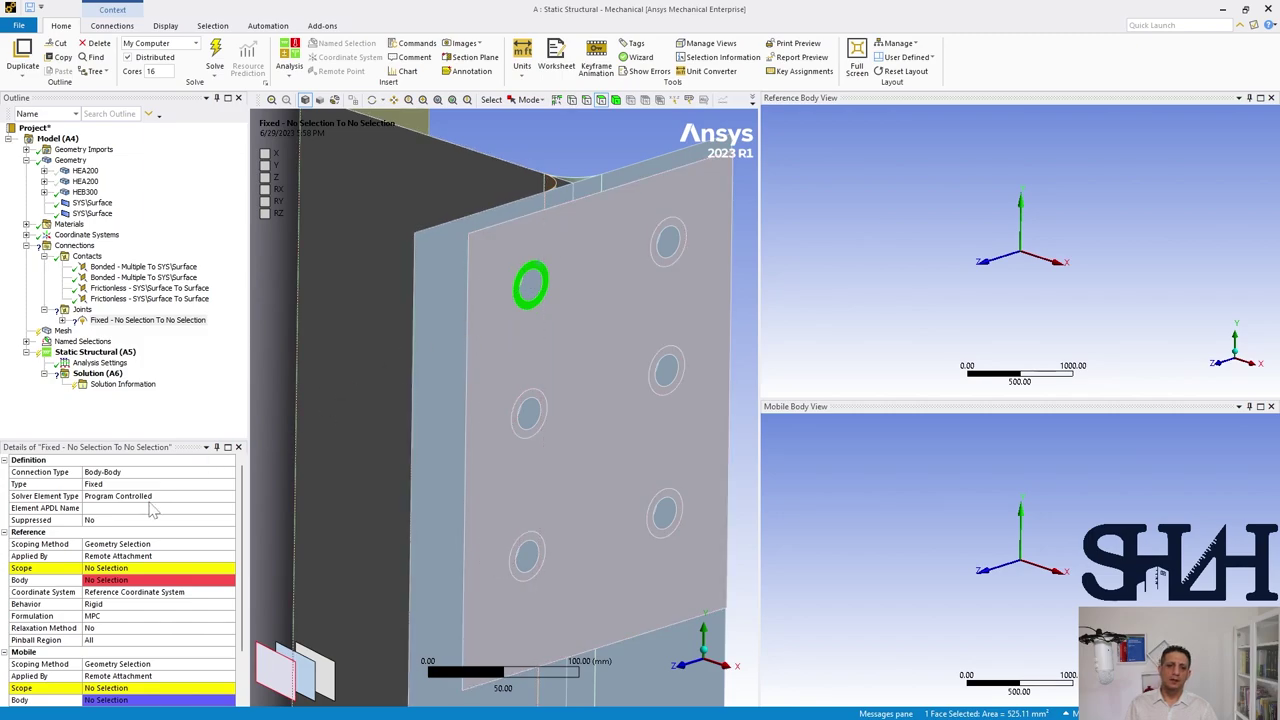
scroll(142, 598, "down", 2)
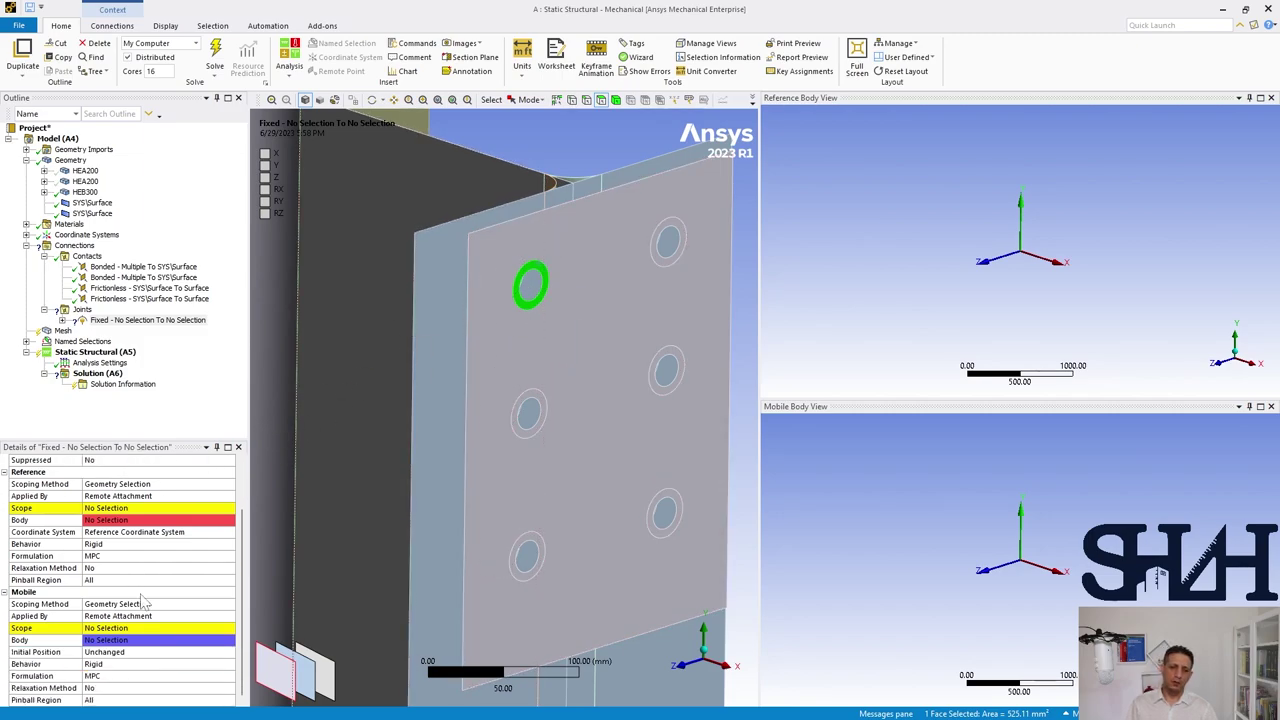
left_click(110, 637)
- Assign the matching ring face around the column flange's bolt hole as the joint's reference scope
middle_click_drag(437, 357, 607, 307)
left_click(604, 282)
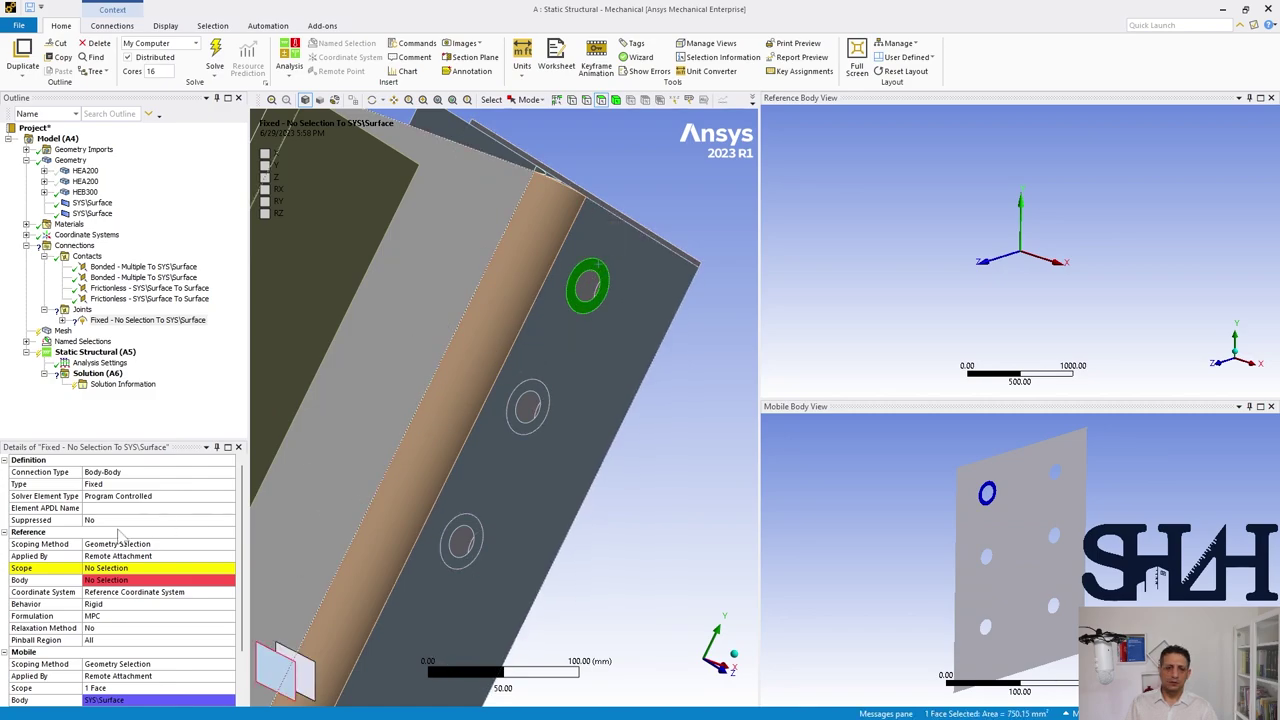
left_click(104, 578)
middle_click_drag(470, 460, 458, 362)
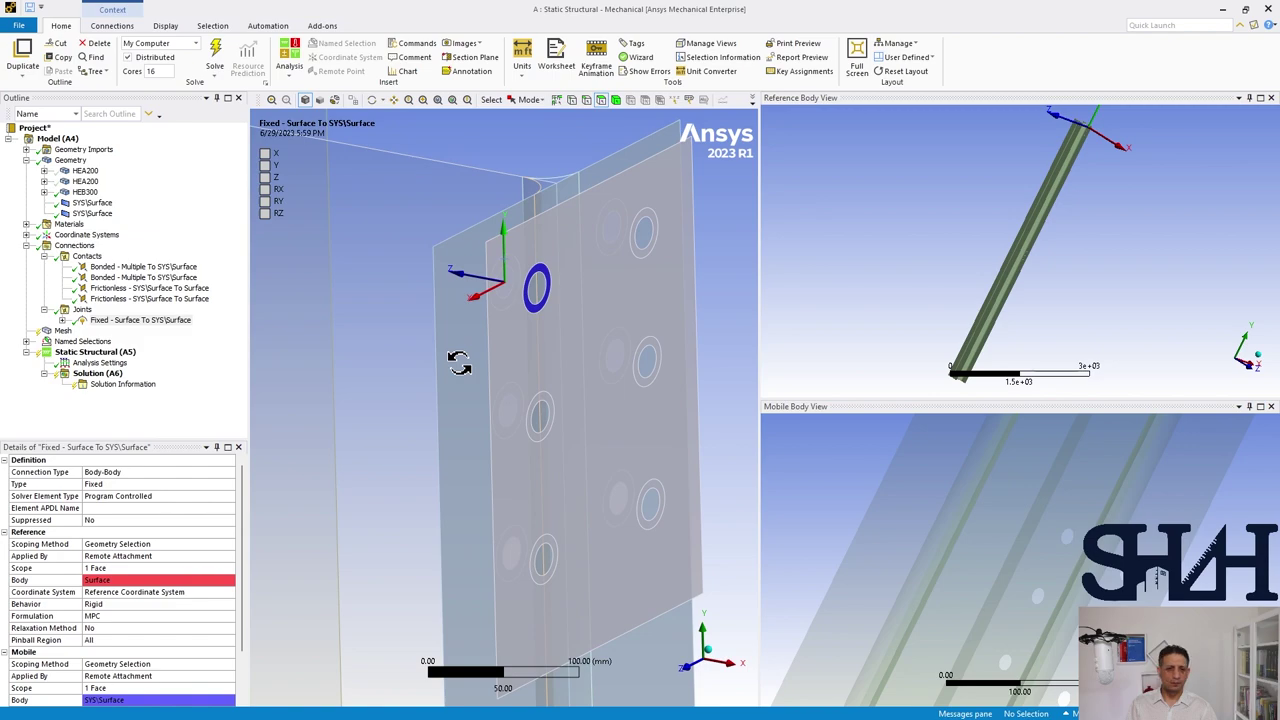
- Change the joint type between the column flange and the end plate to General
left_click(155, 484)
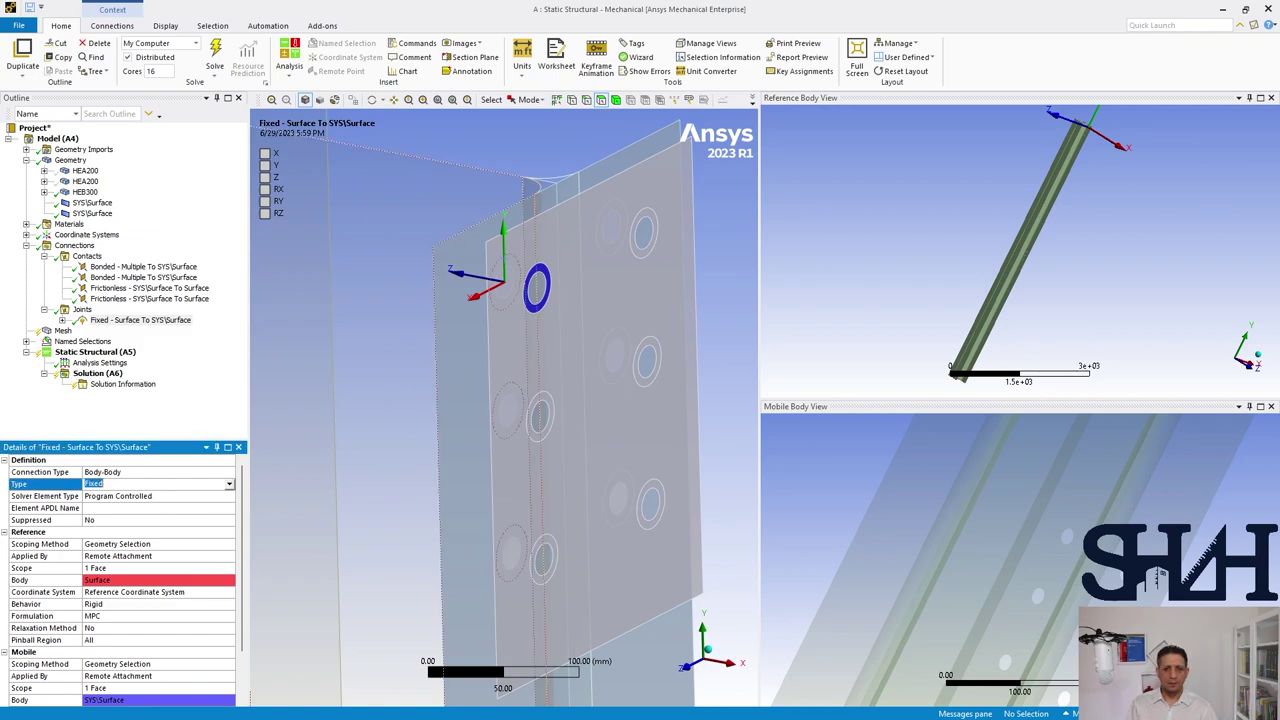
left_click(229, 484)
scroll(122, 470, "down", 1)
left_click(100, 467)
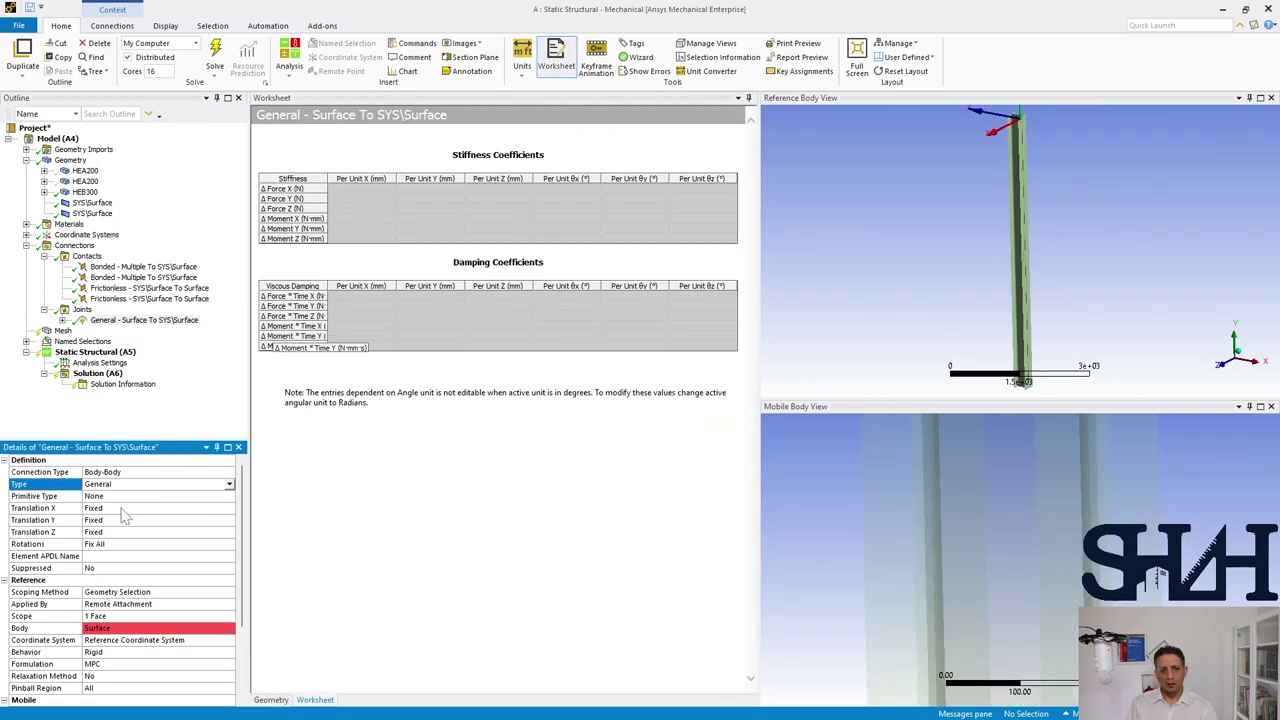
- Set the general joint's rotations to Free All
left_click(99, 545)
left_click(229, 545)
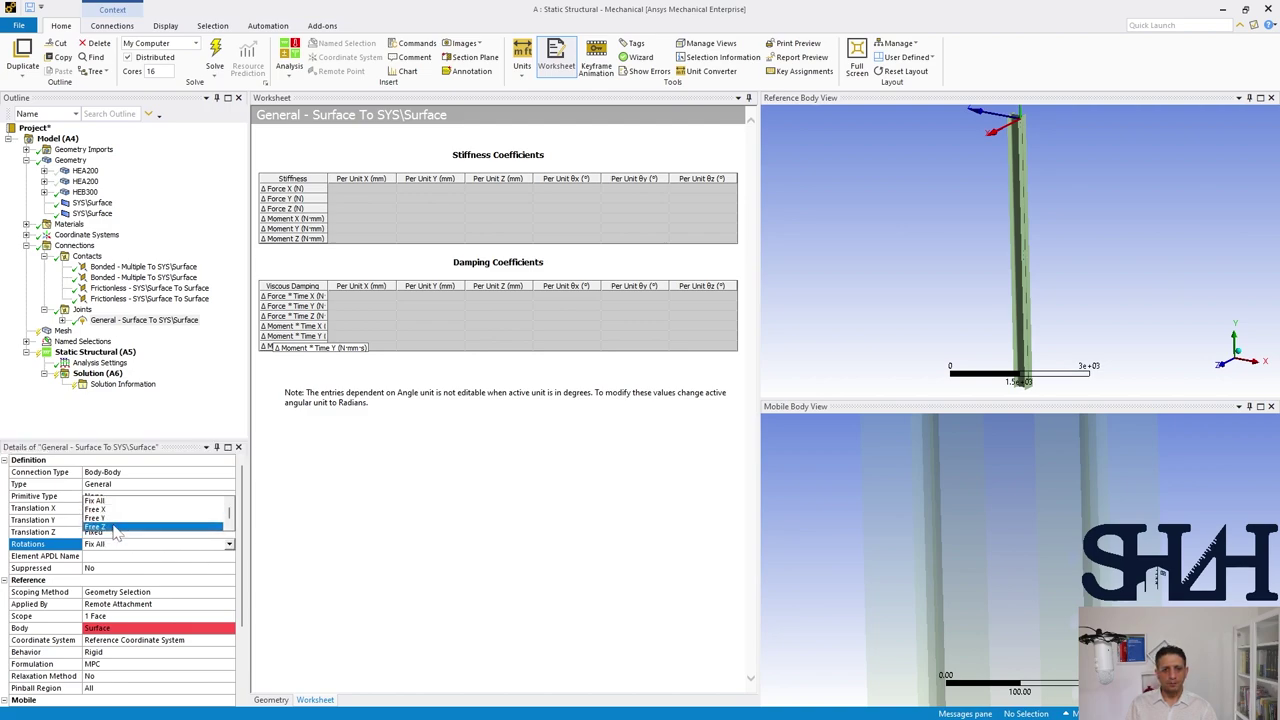
scroll(112, 530, "down", 1)
left_click(102, 528)
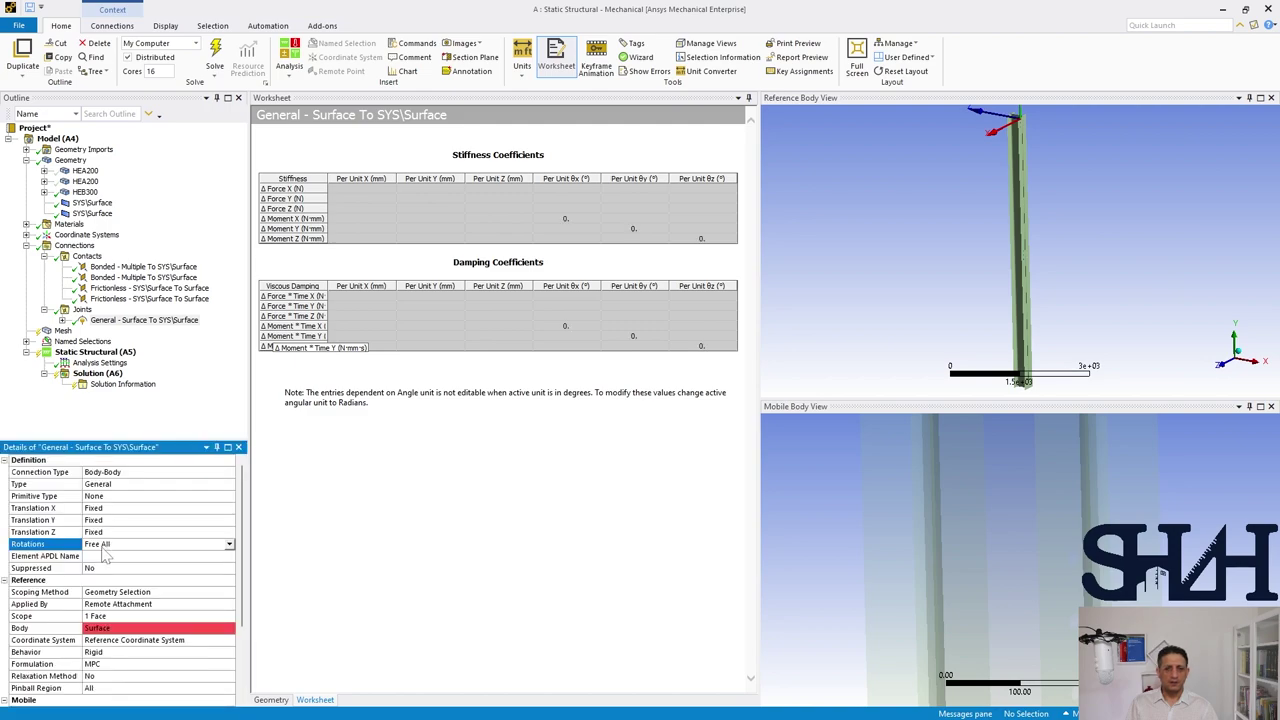
- Open the Object Generator with the general joint as template, using the Reference named selection as reference side and Mobile as mobile side
left_click(270, 699)
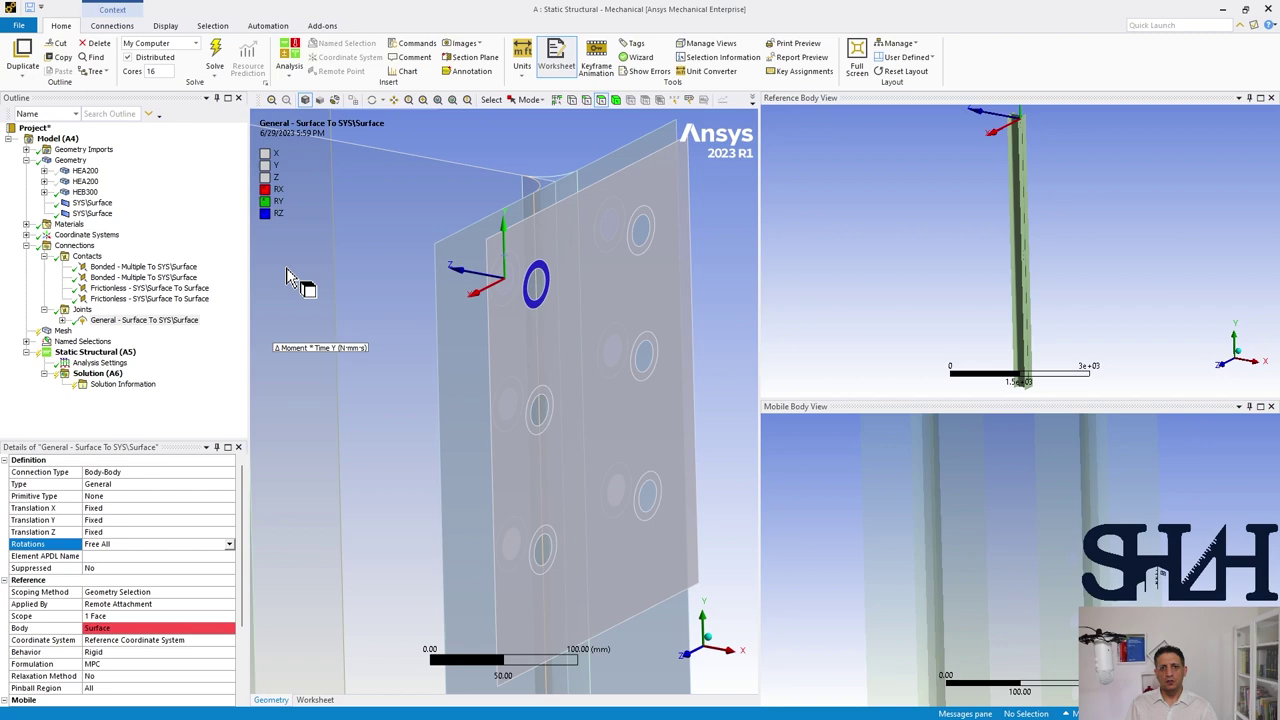
middle_click_drag(290, 278, 366, 291, "ctrl")
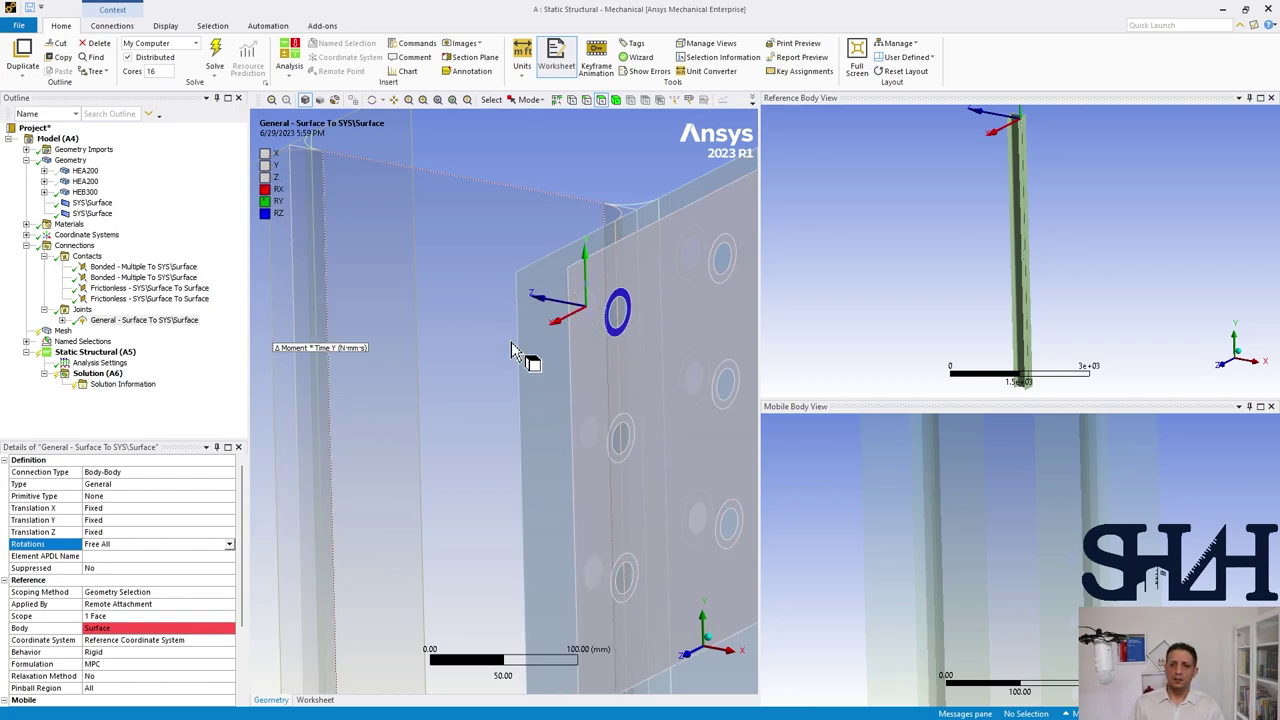
middle_click_drag(517, 397, 487, 358)
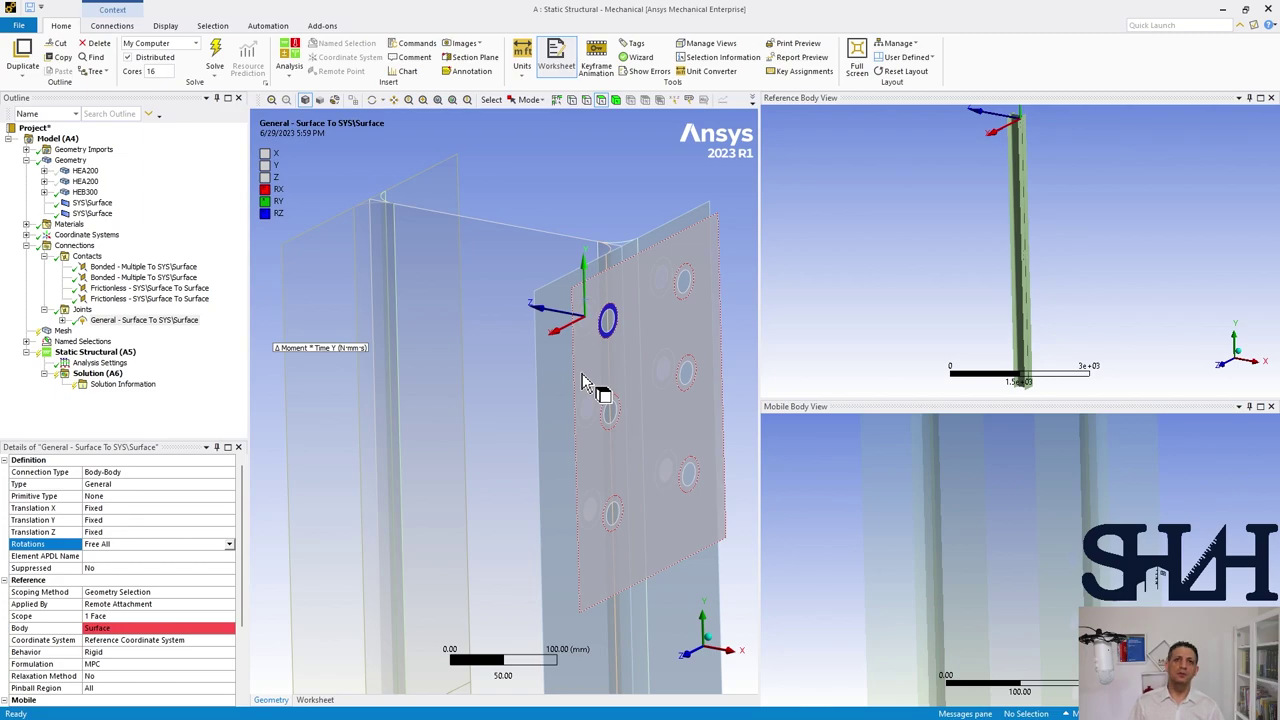
left_click(268, 26)
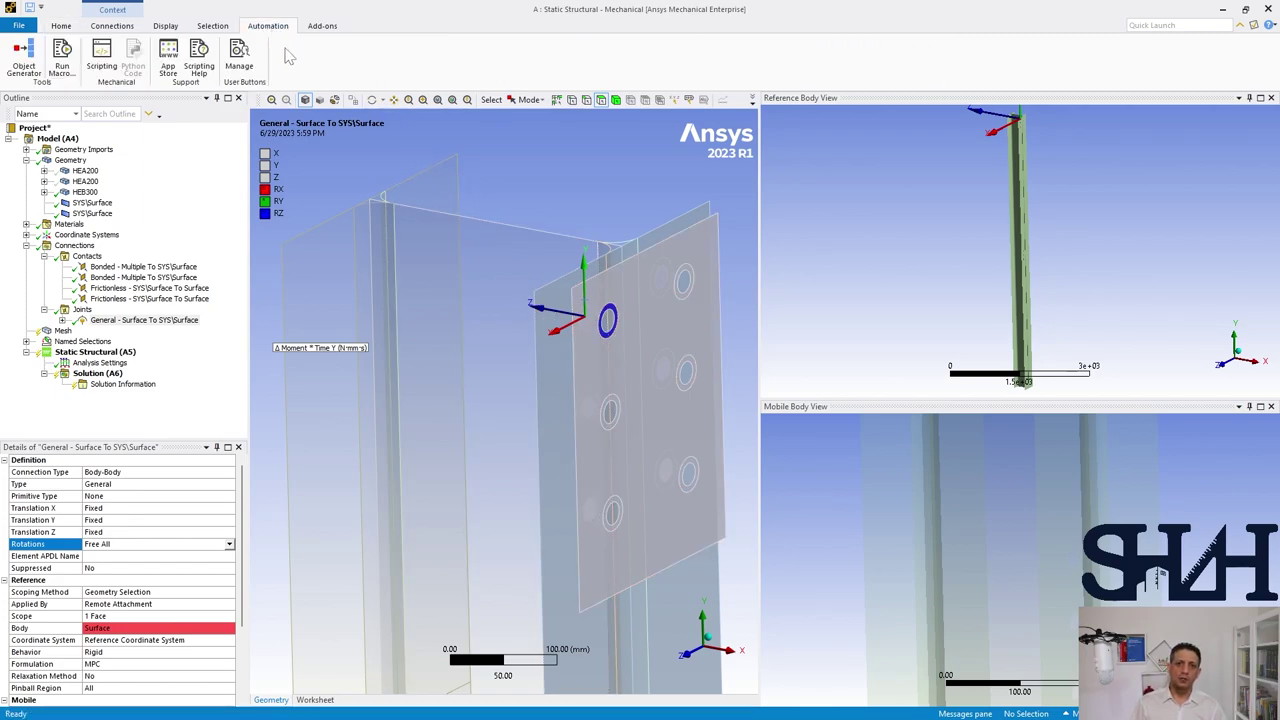
left_click(24, 56)
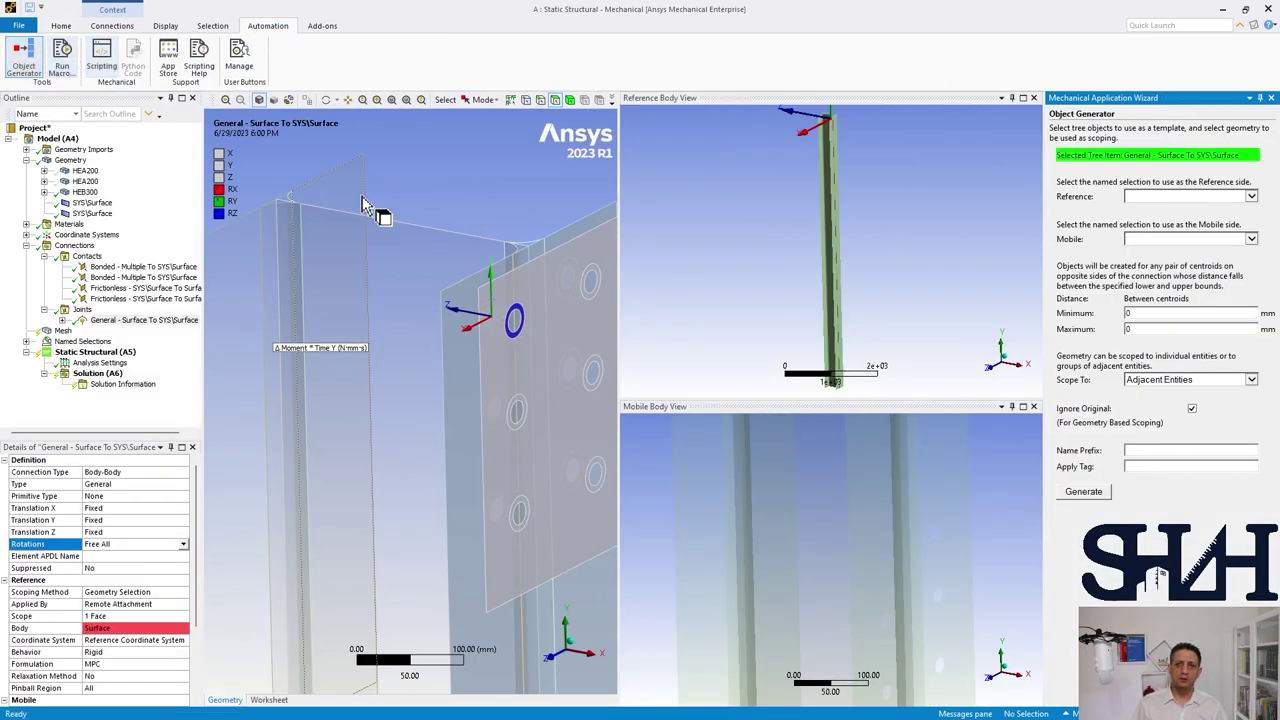
left_click(1170, 202)
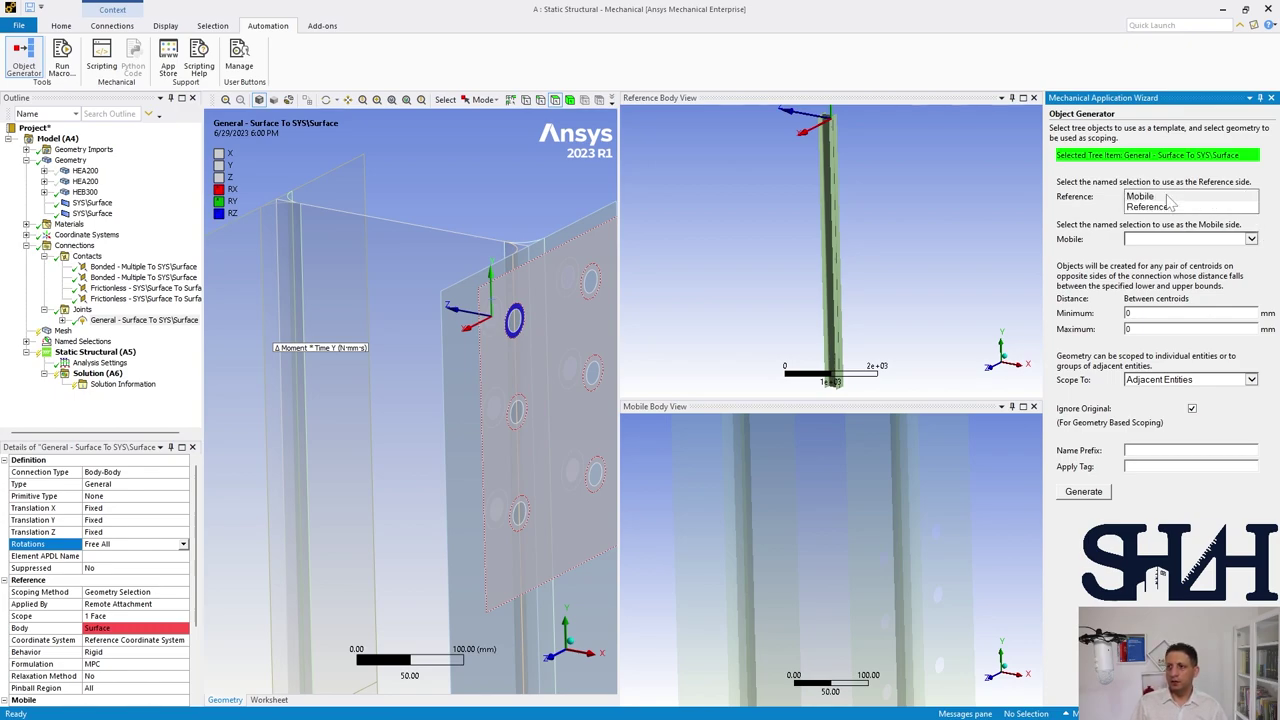
left_click(1155, 206)
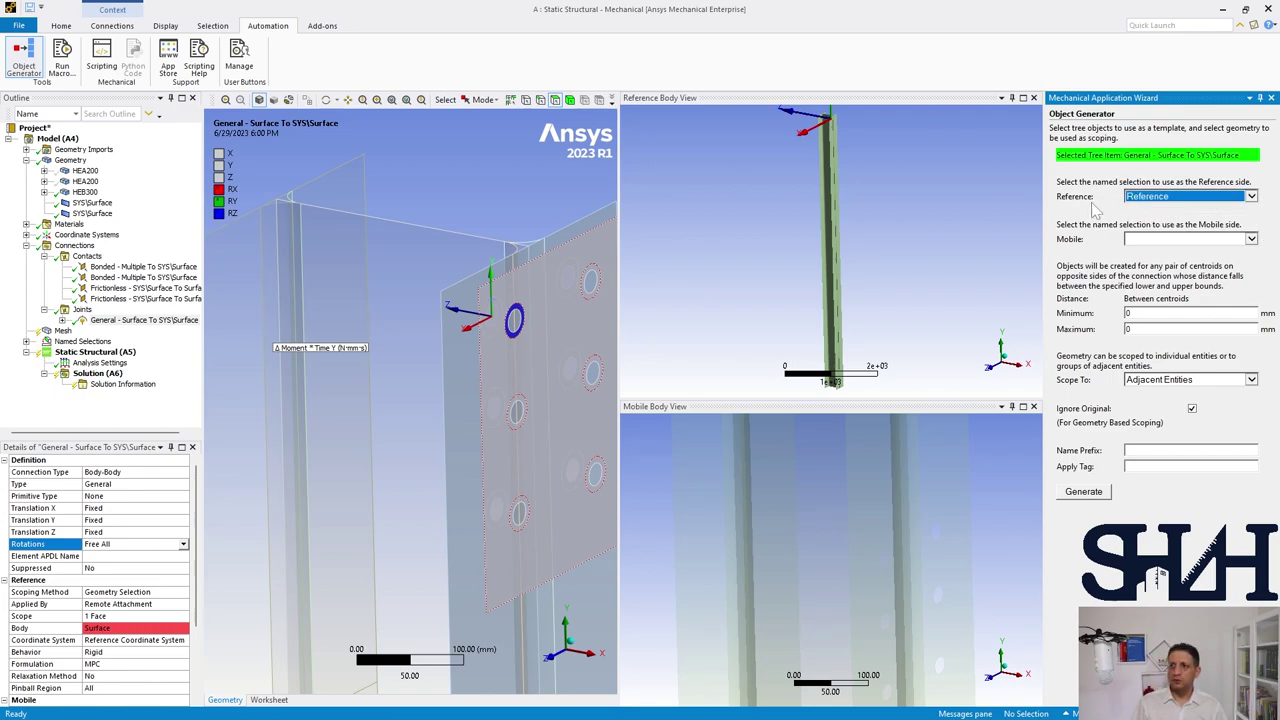
left_click(1160, 240)
left_click(1150, 250)
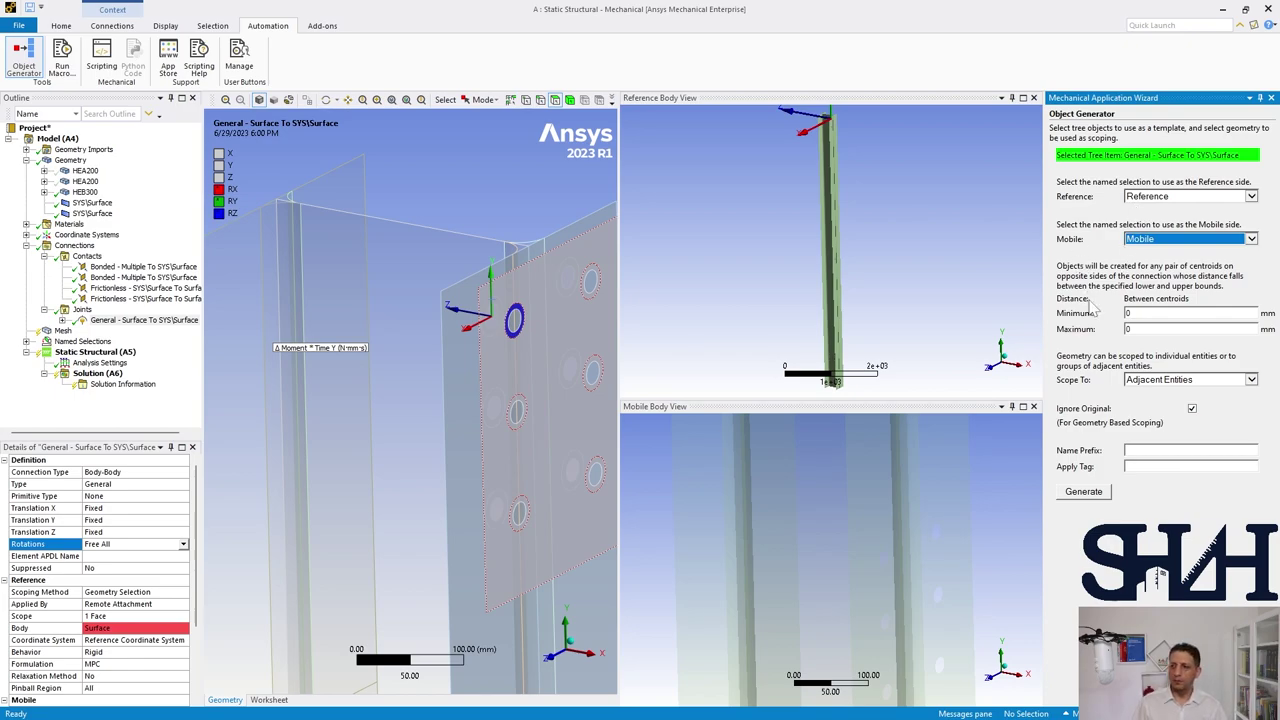
- Generate the remaining bolt joints with a maximum centroid distance of 50 mm, and close the Object Generator
left_click(1135, 330)
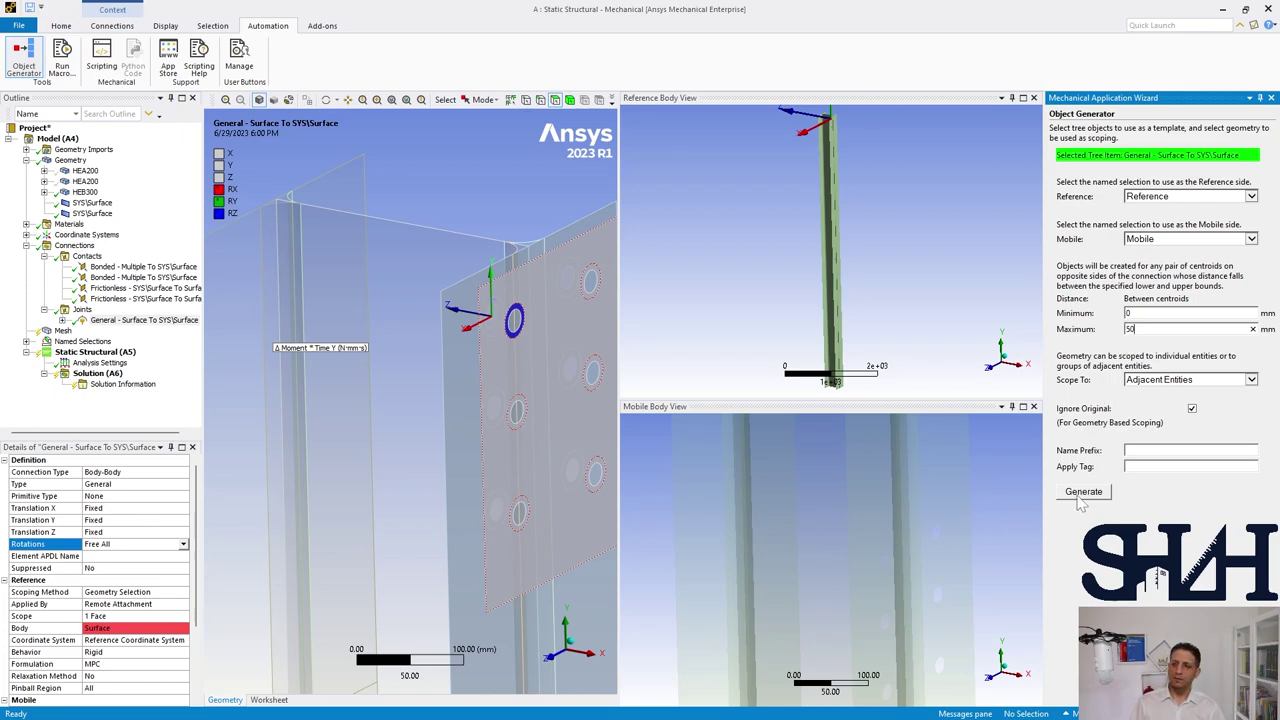
left_click(1080, 500)
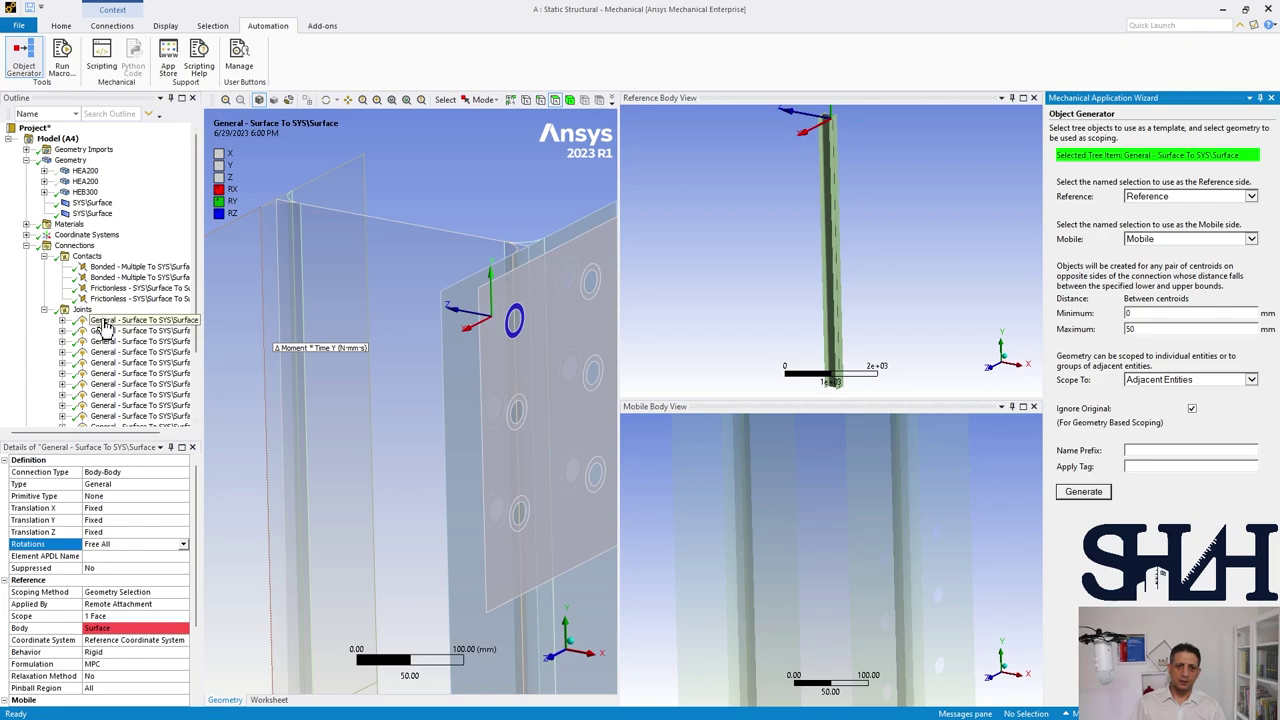
left_click(1272, 98)
- Check the bolt-hole locations of the general joints numbered 2 to 6 on the column flange
left_click(148, 330)
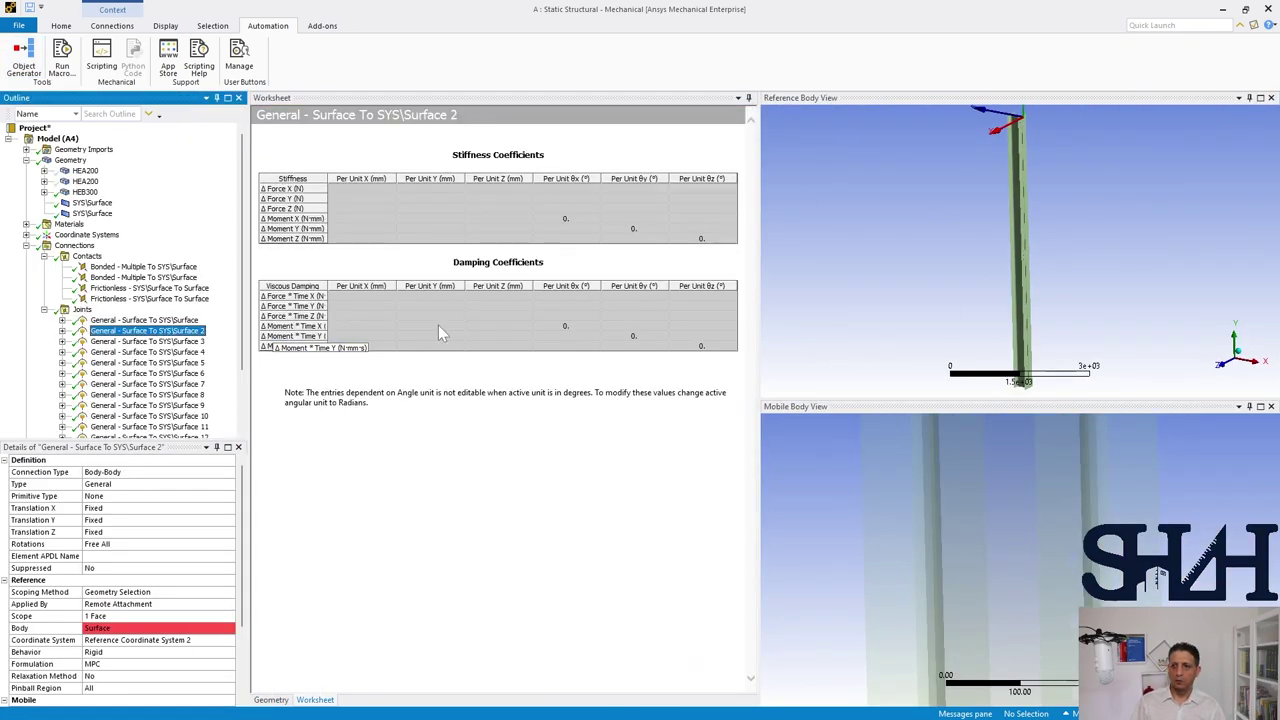
scroll(920, 200, "up", 5)
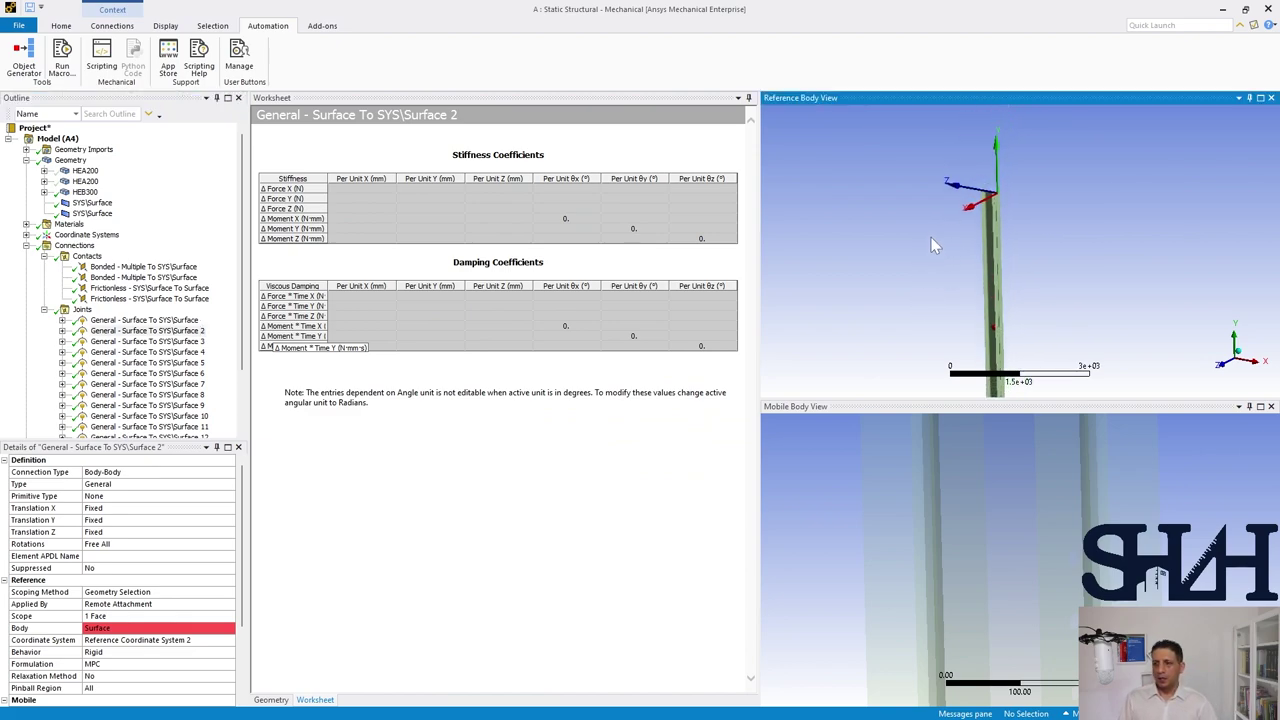
middle_click_drag(910, 165, 1014, 257)
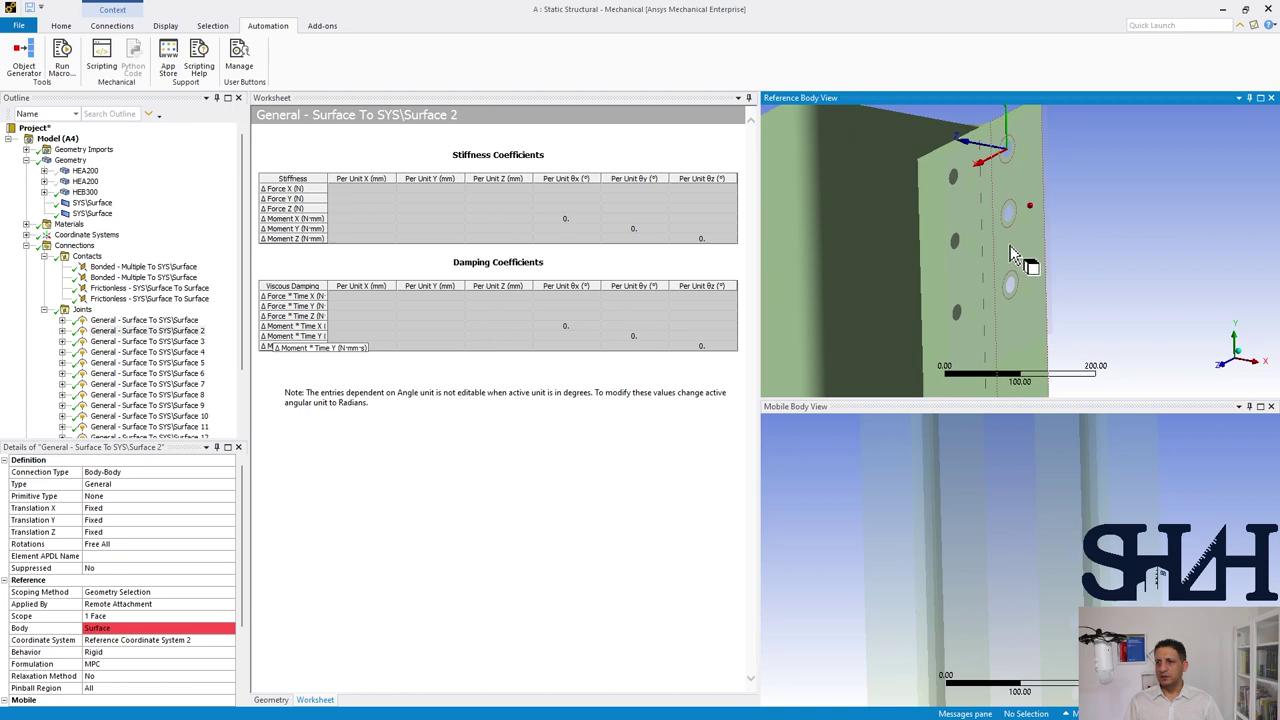
left_click(138, 341)
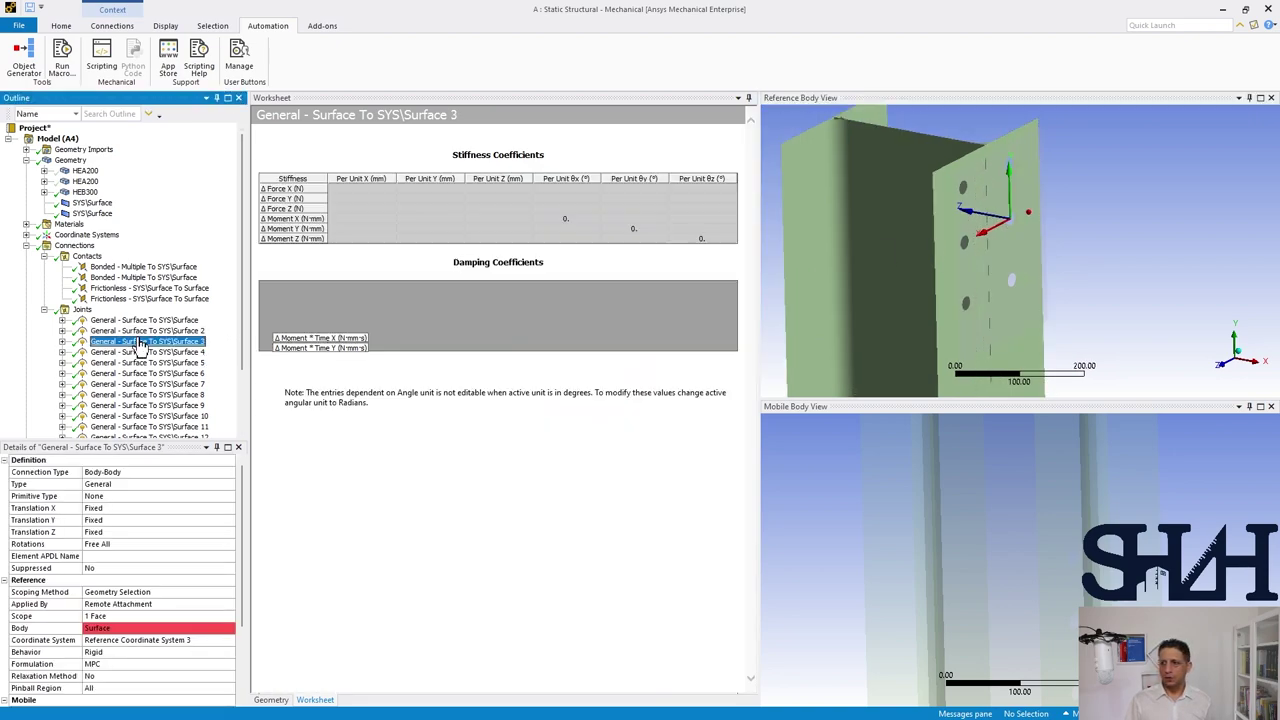
left_click(140, 352)
left_click(140, 362)
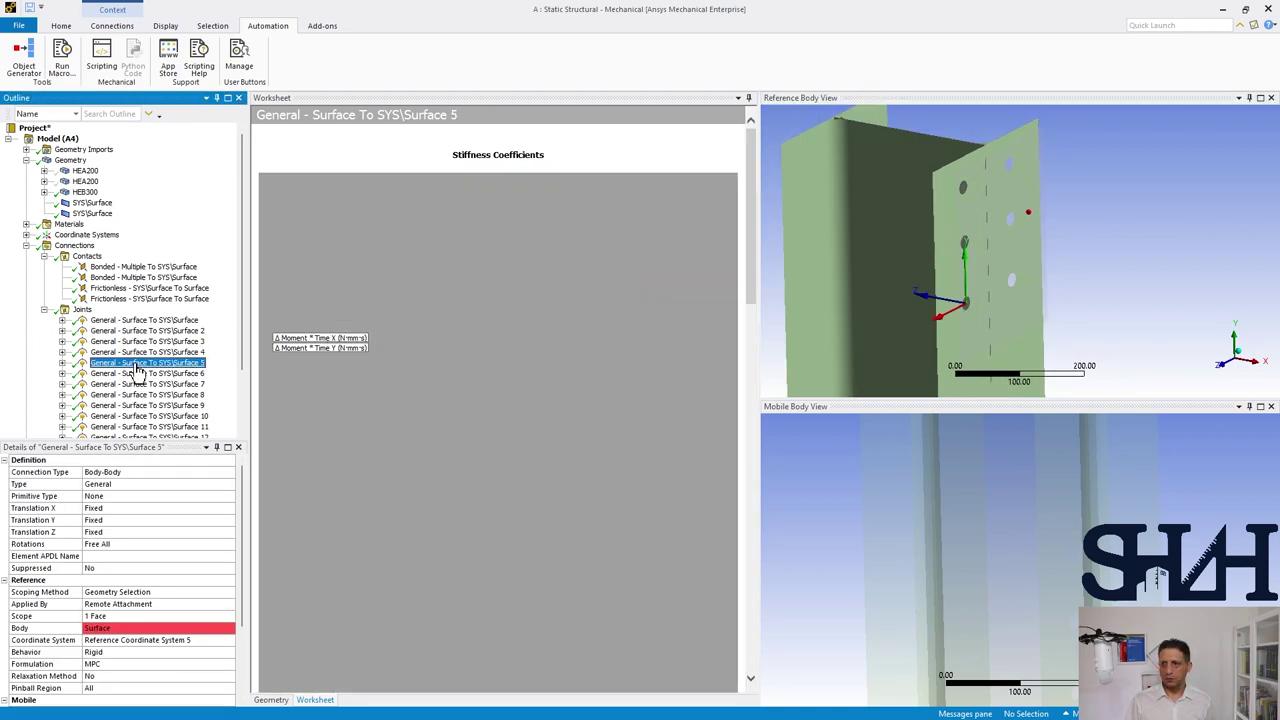
left_click(137, 373)
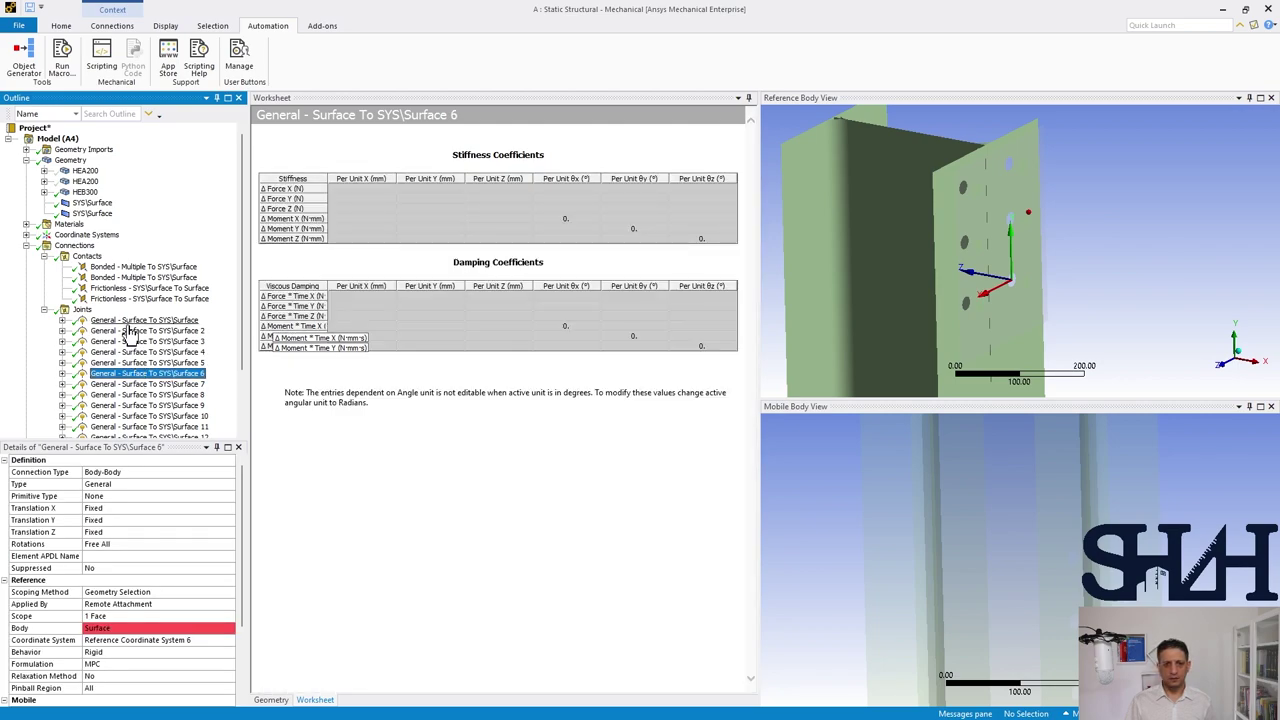
- Group the first six general joints into a folder named Top
left_click(130, 321)
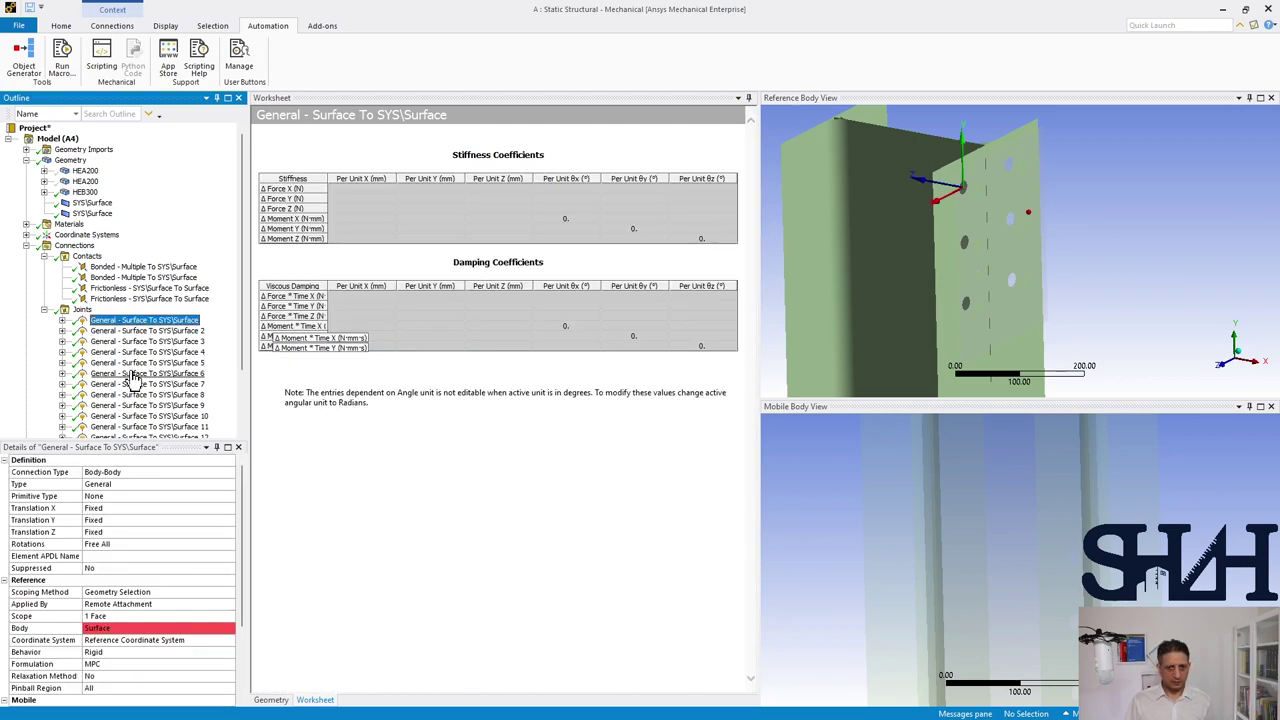
left_click(133, 375, "shift")
right_click(133, 375)
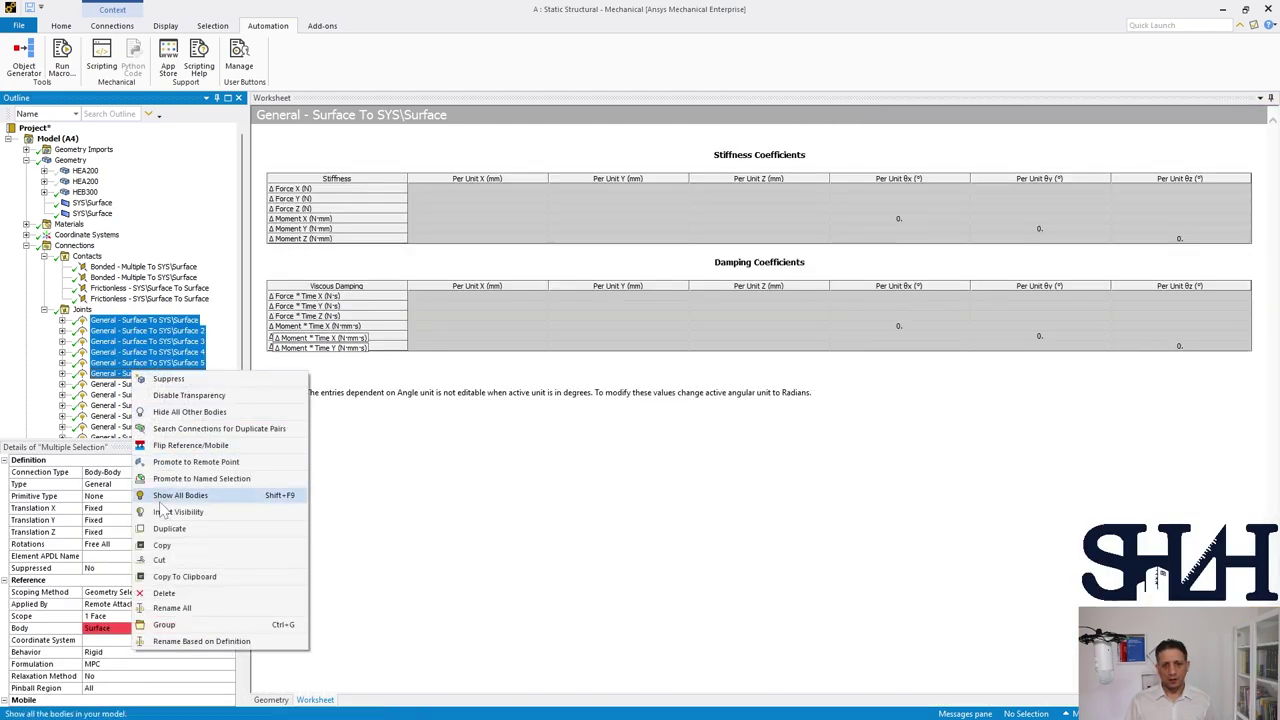
left_click(165, 624)
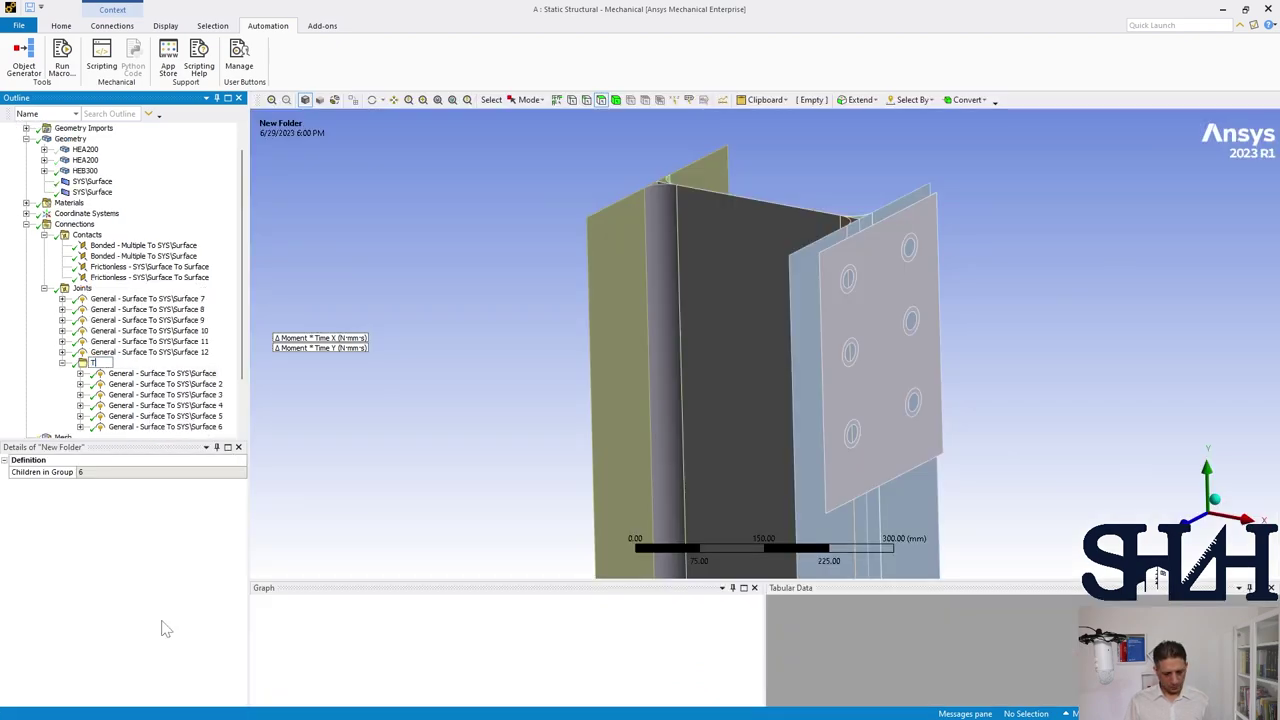
- Check the bolt-hole locations of the general joints numbered 7 to 12 on the column flange
left_click(135, 299)
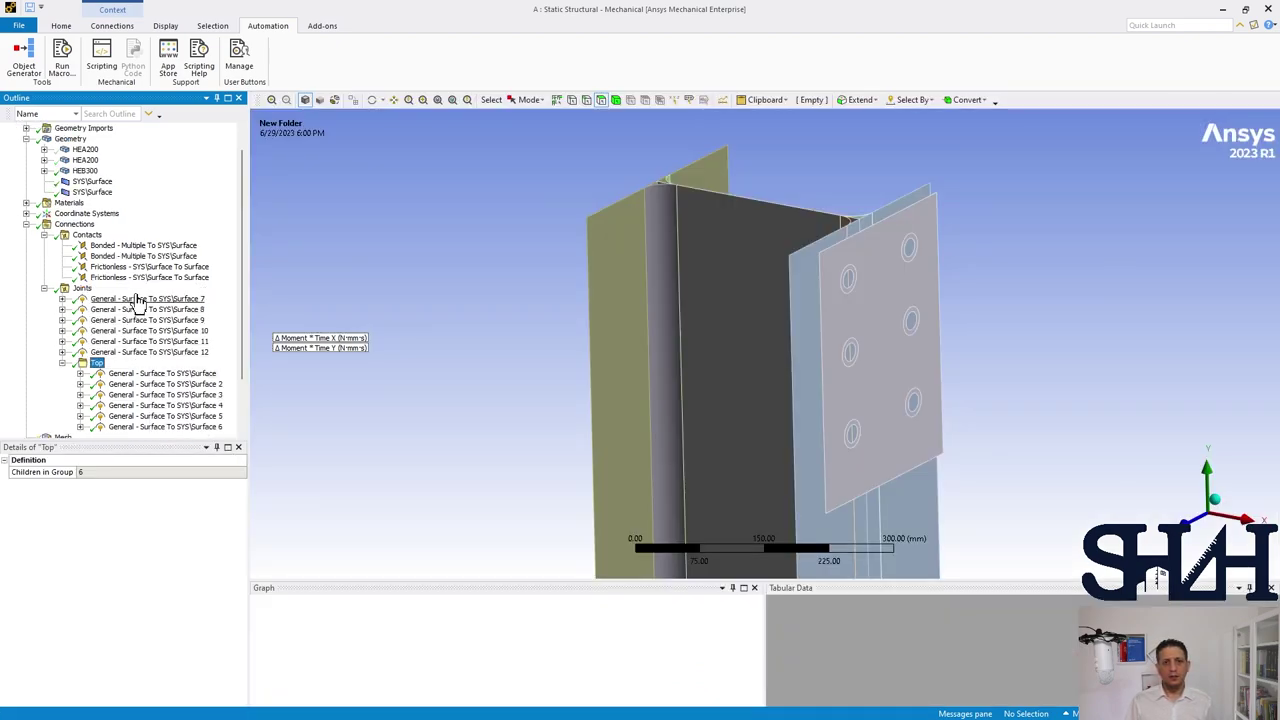
scroll(868, 269, "down", 2)
middle_click_drag(874, 270, 960, 281)
scroll(966, 240, "up", 2)
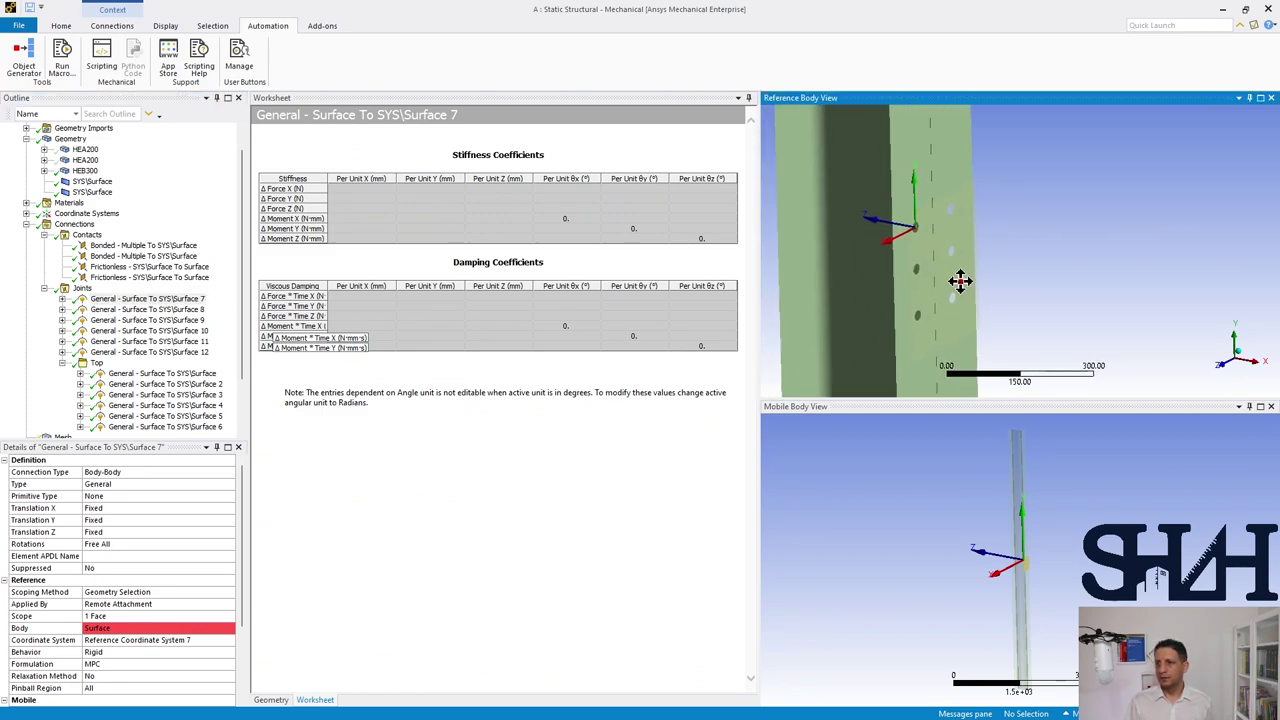
left_click(131, 309)
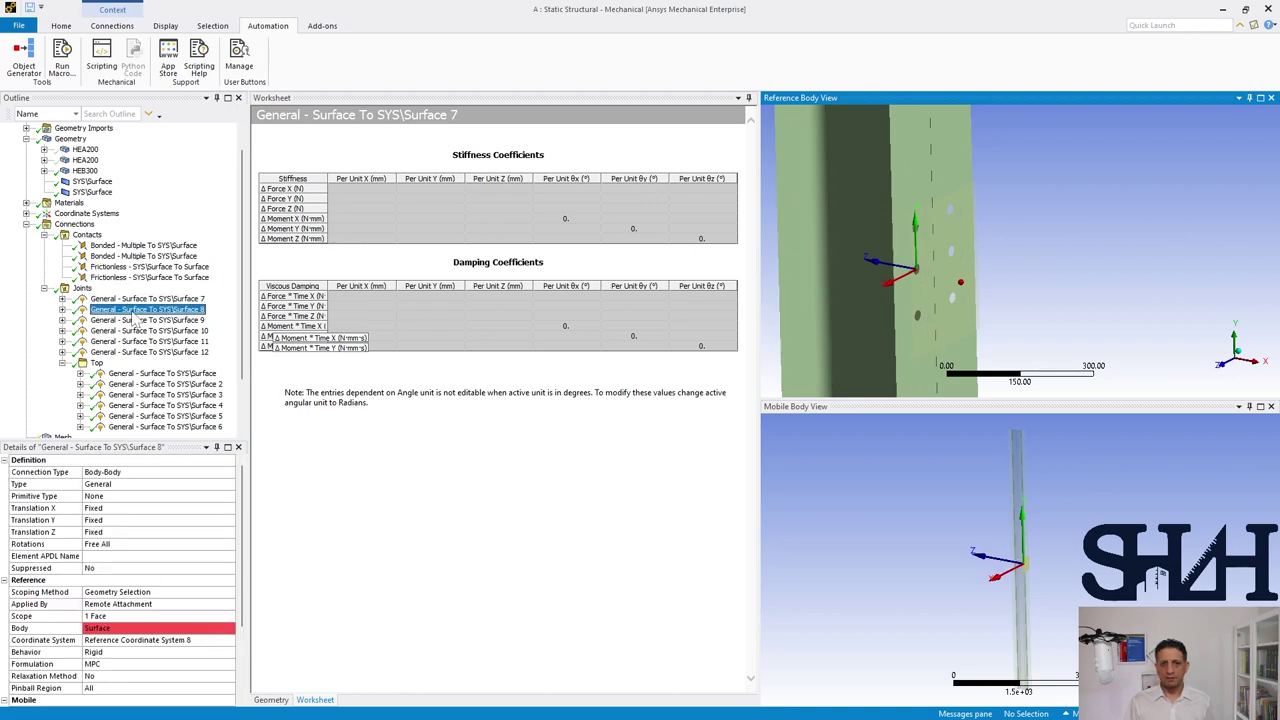
left_click(137, 321)
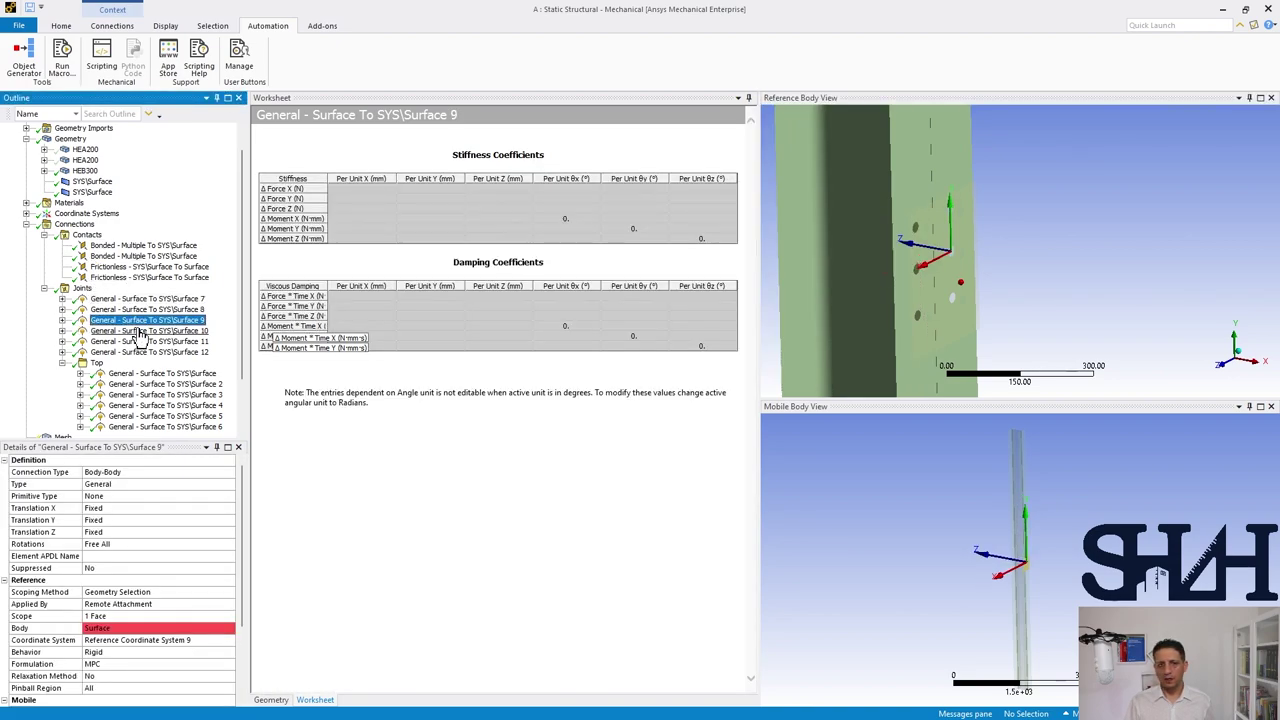
left_click(138, 332)
left_click(140, 342)
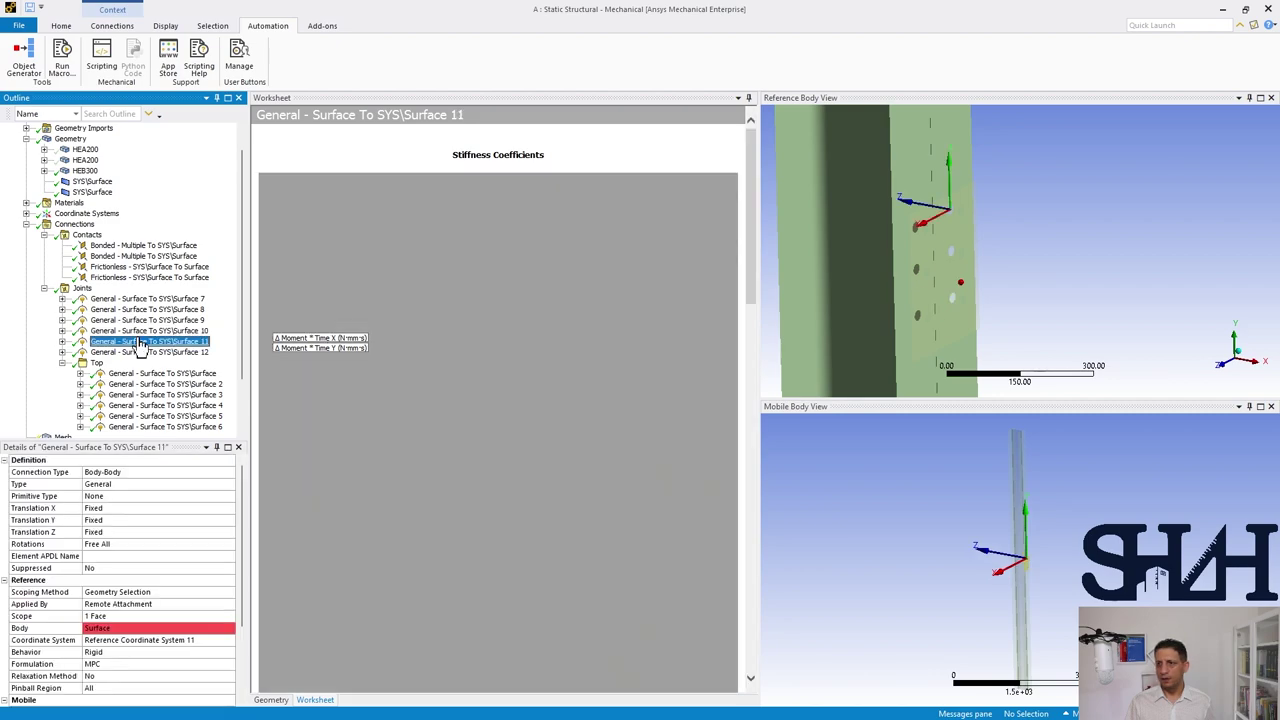
left_click(141, 353)
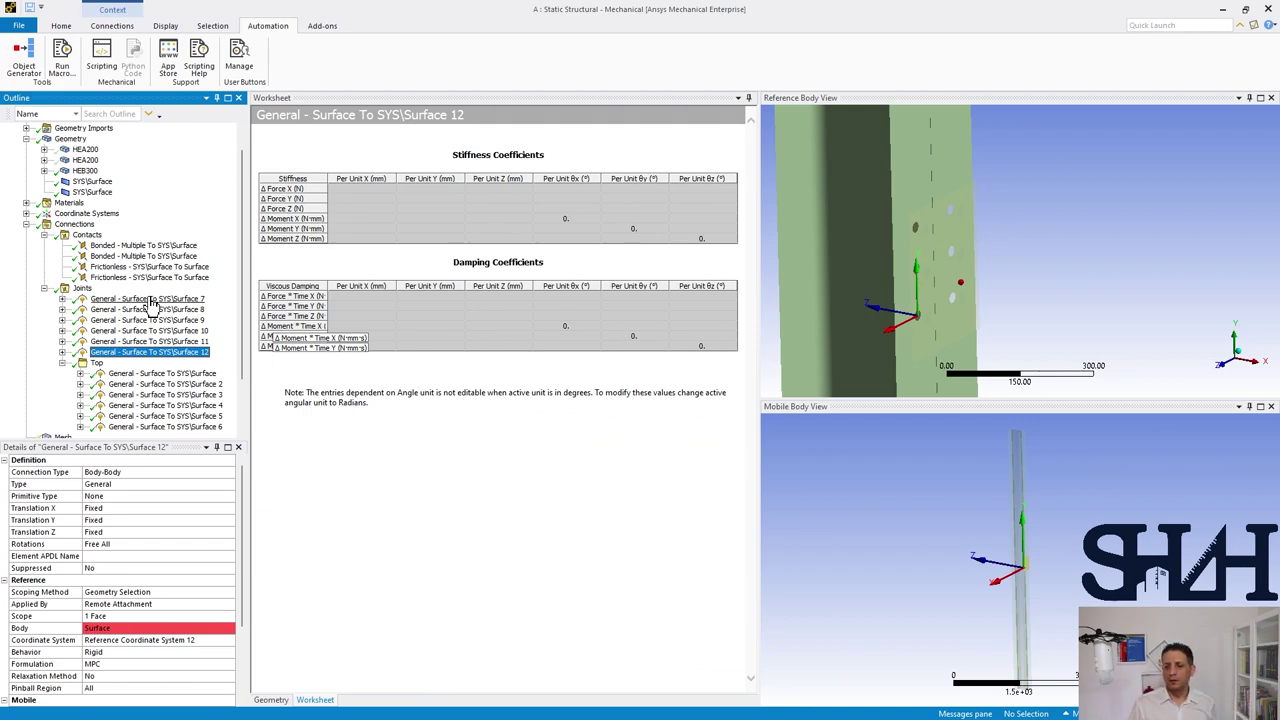
- Group general joint 7 into a new folder named Bot
left_click(150, 300)
right_click(150, 300)
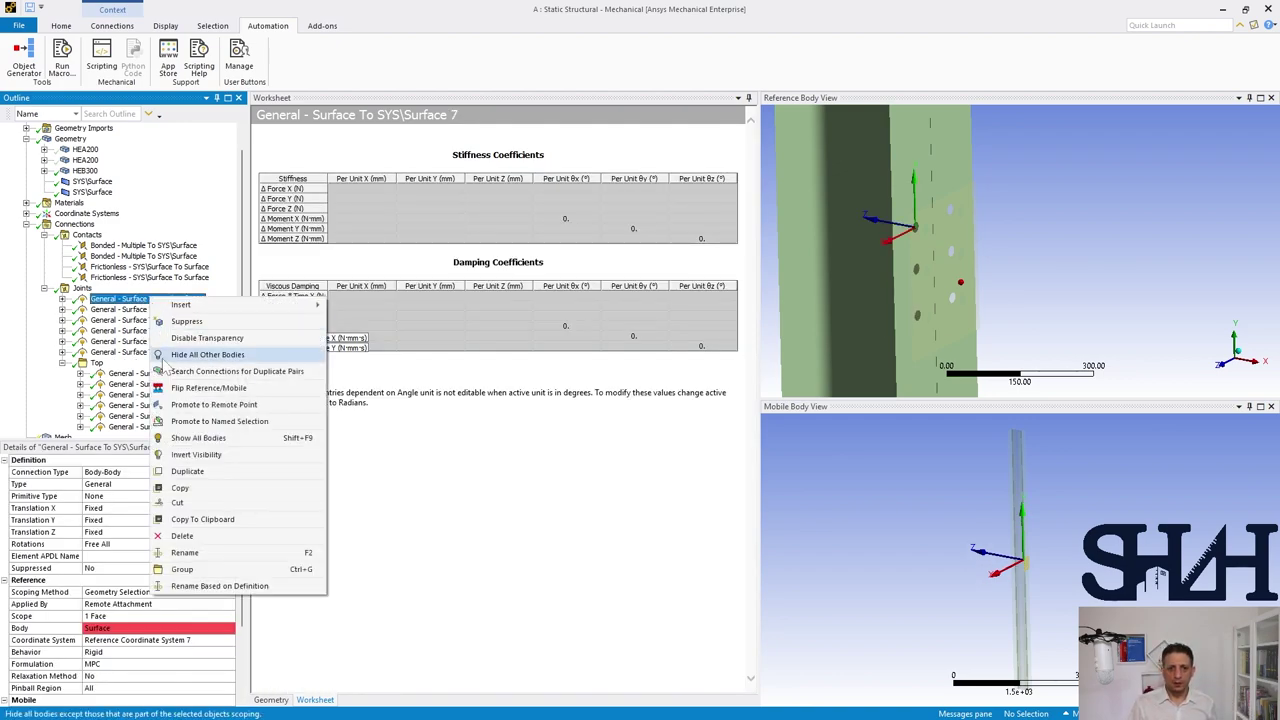
left_click(180, 569)
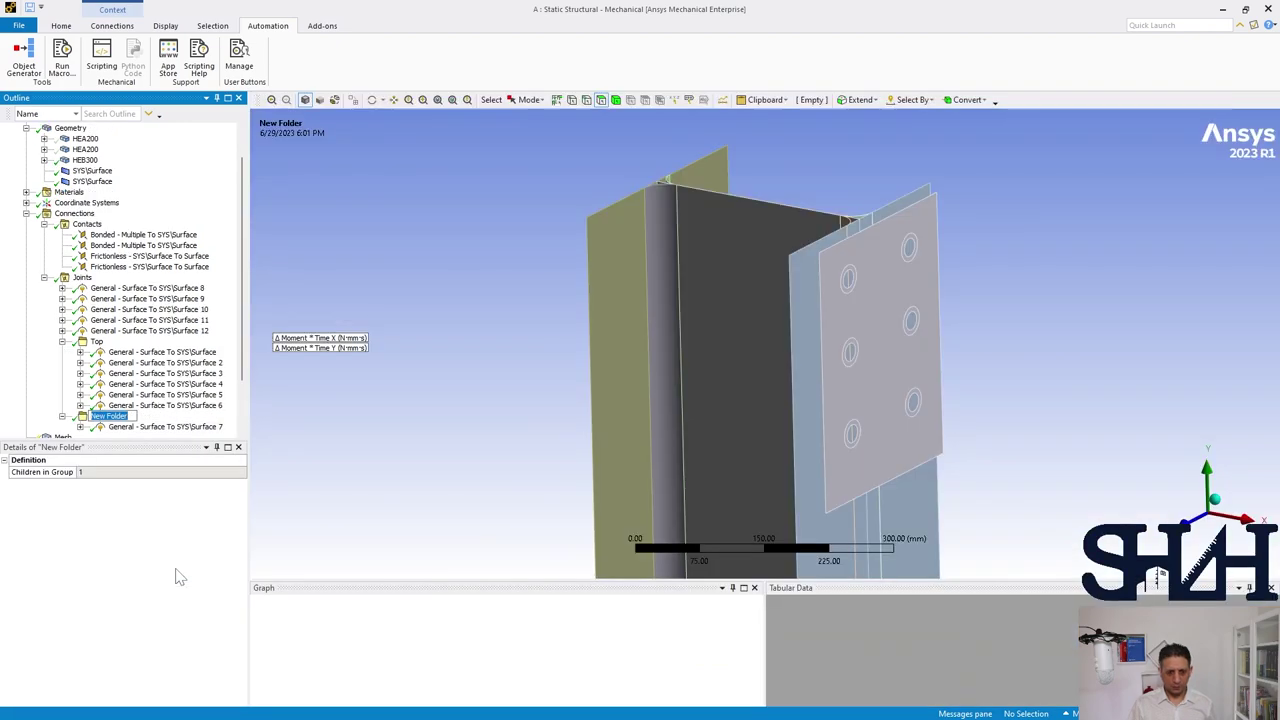
- Move general joints 11, 8 and 9 into the Bot folder, and select general joint 10
left_click(168, 321)
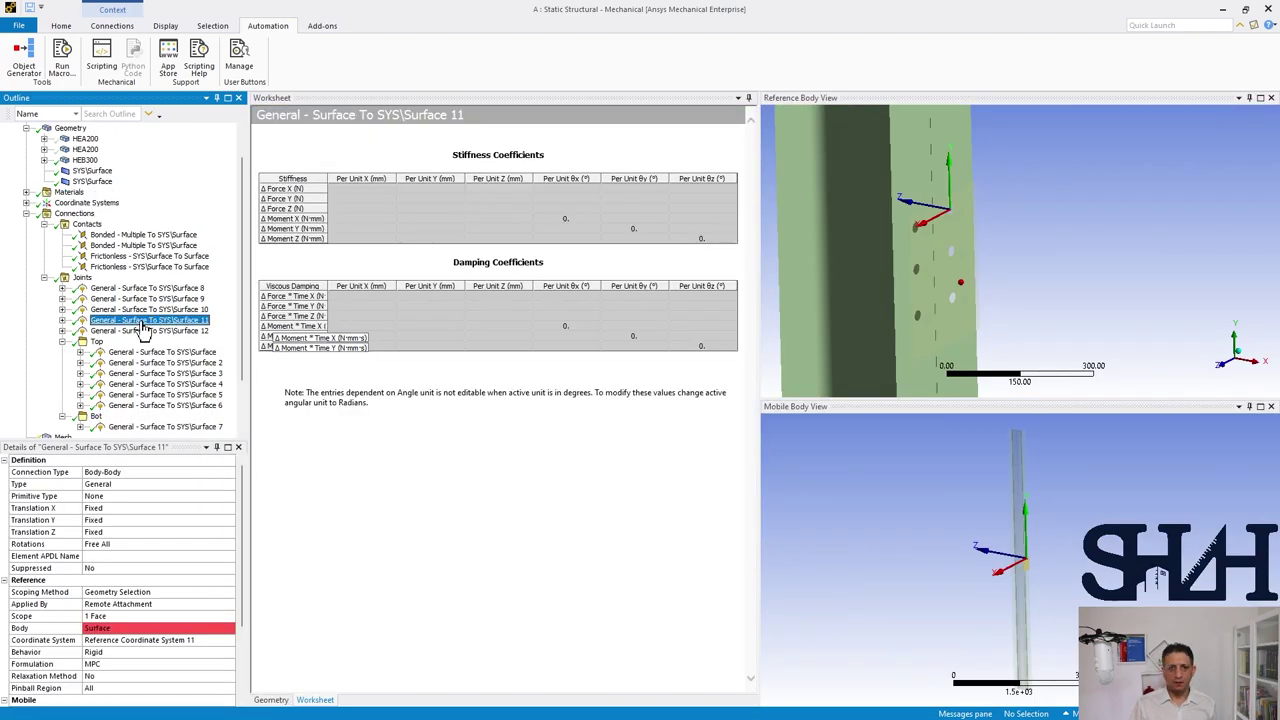
left_click_drag(105, 426, 95, 408)
left_click(118, 280)
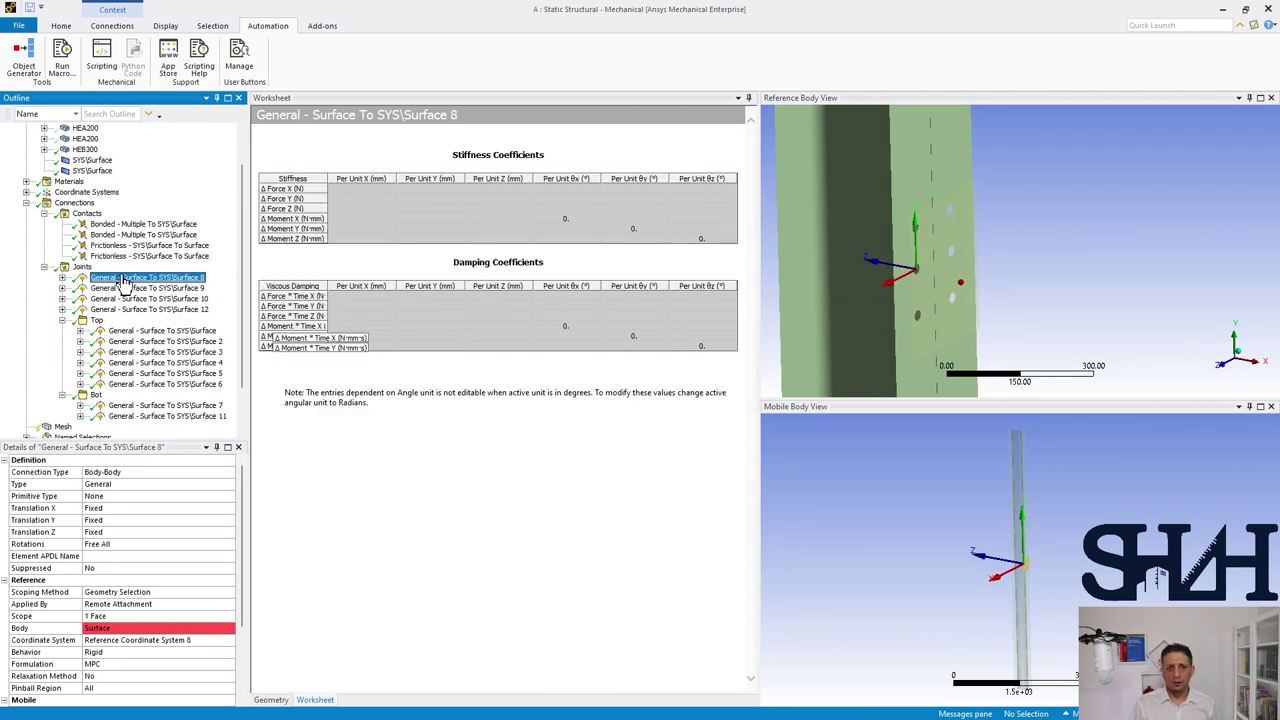
left_click_drag(100, 405, 96, 398)
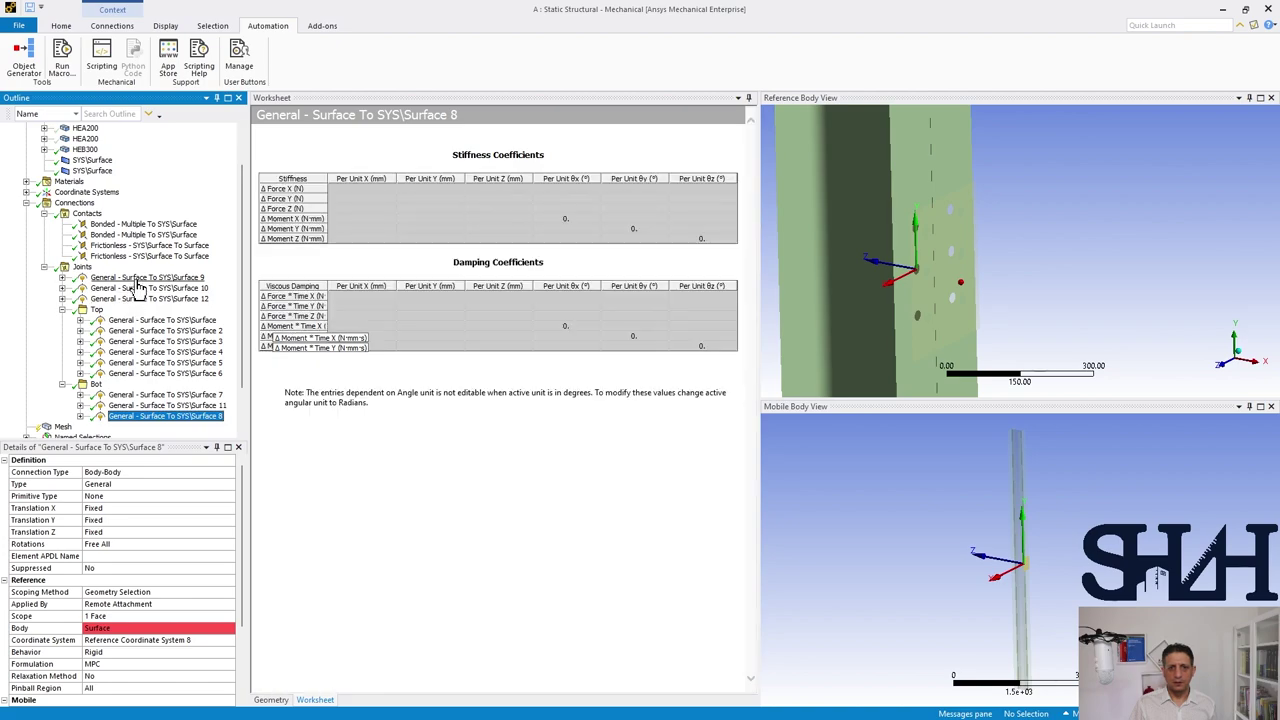
left_click(140, 279)
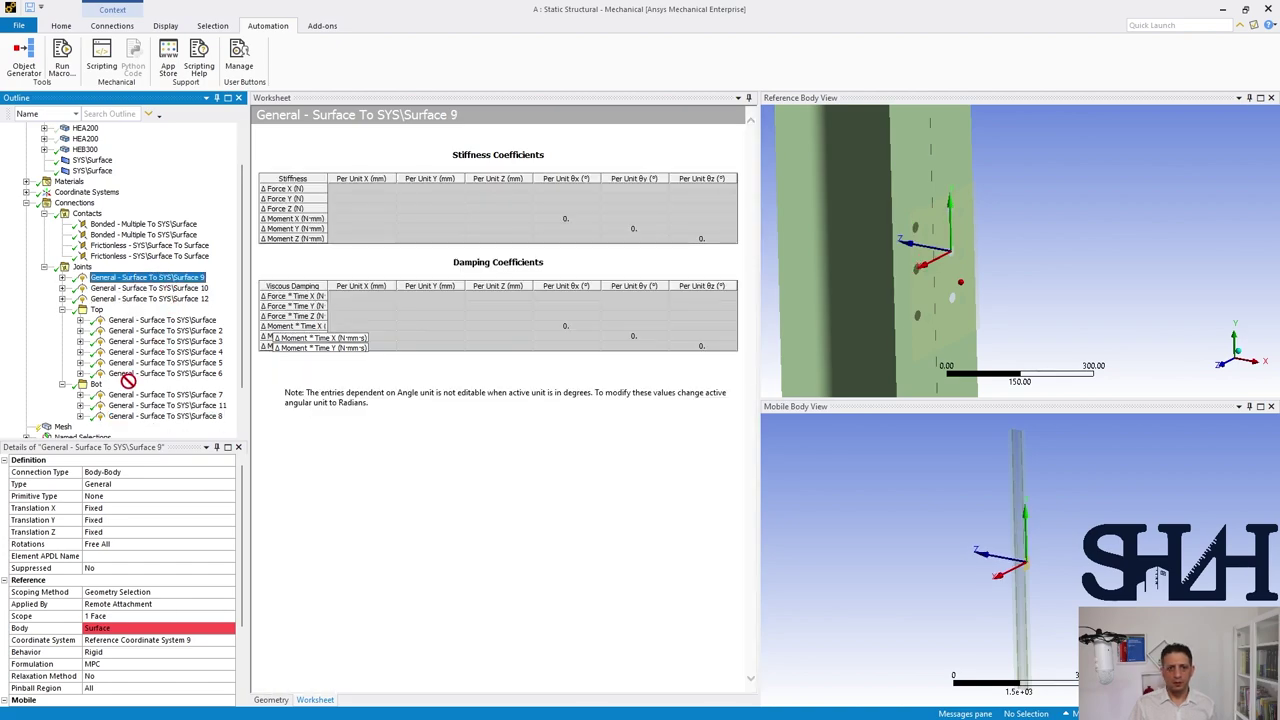
left_click_drag(99, 396, 96, 385)
left_click(145, 288)
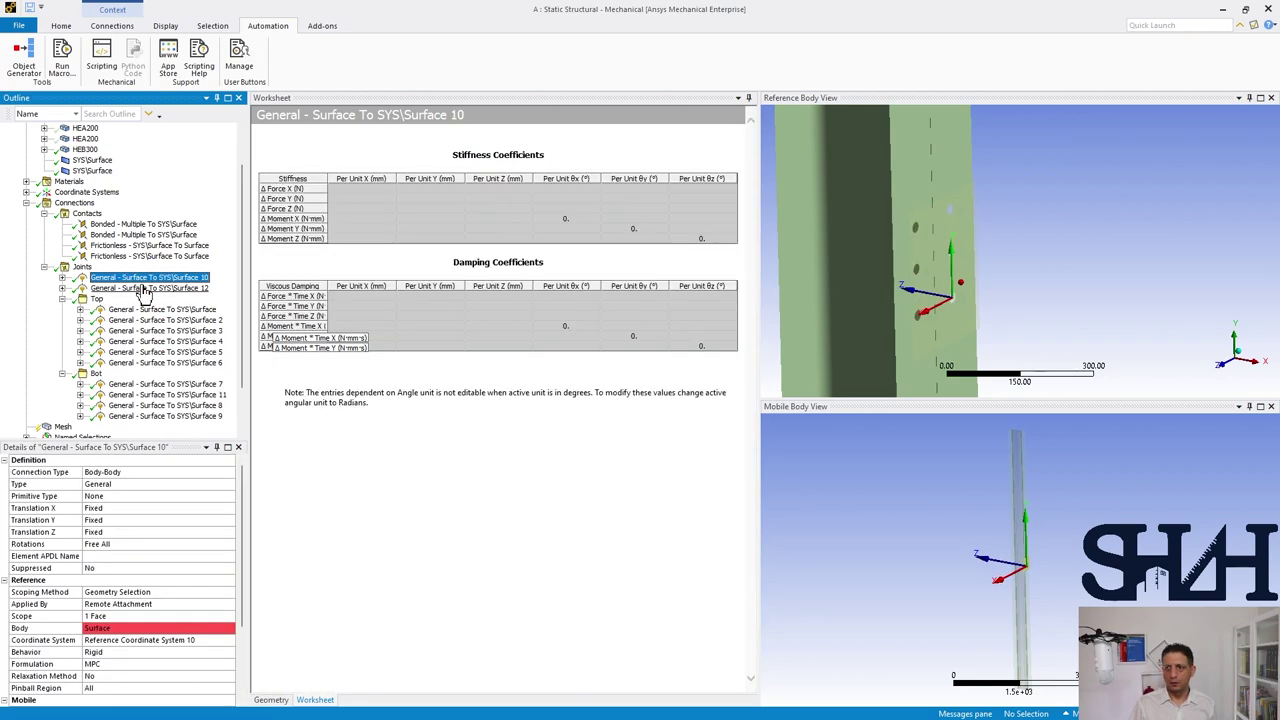
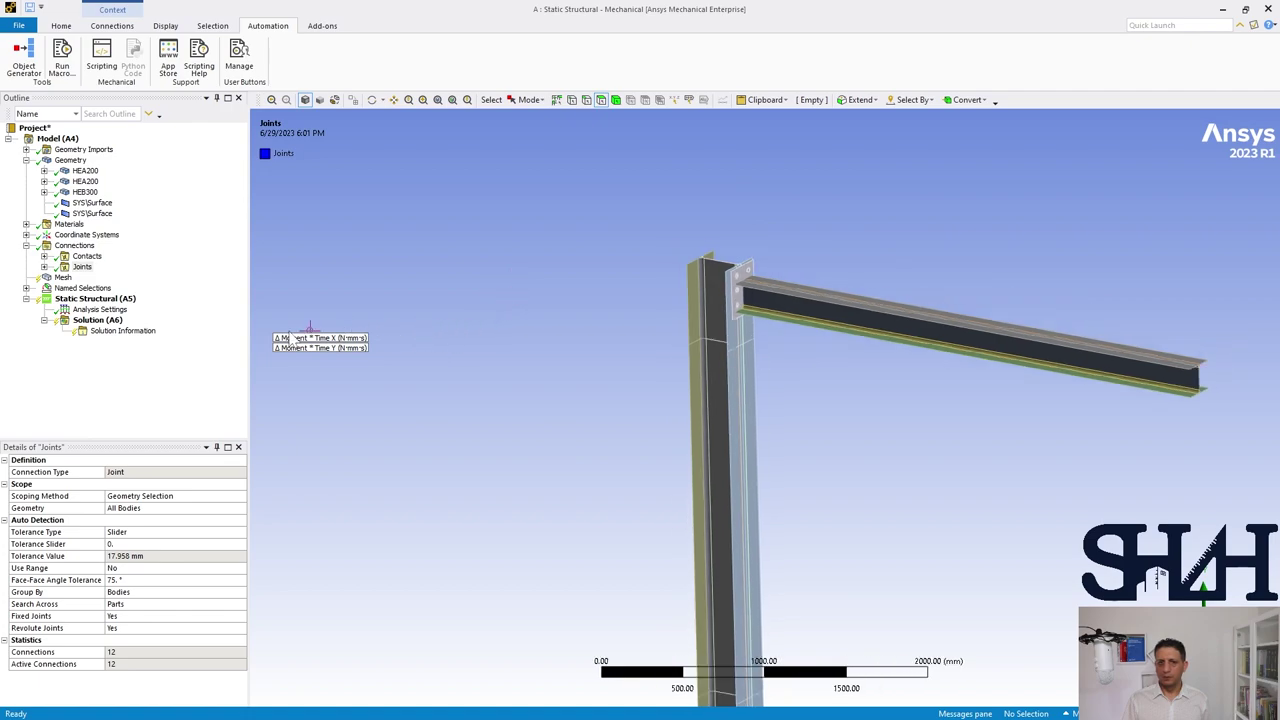
- Fit the whole column and both beams in the graphics view
scroll(469, 363, "up", 3)
scroll(451, 289, "down", 1)
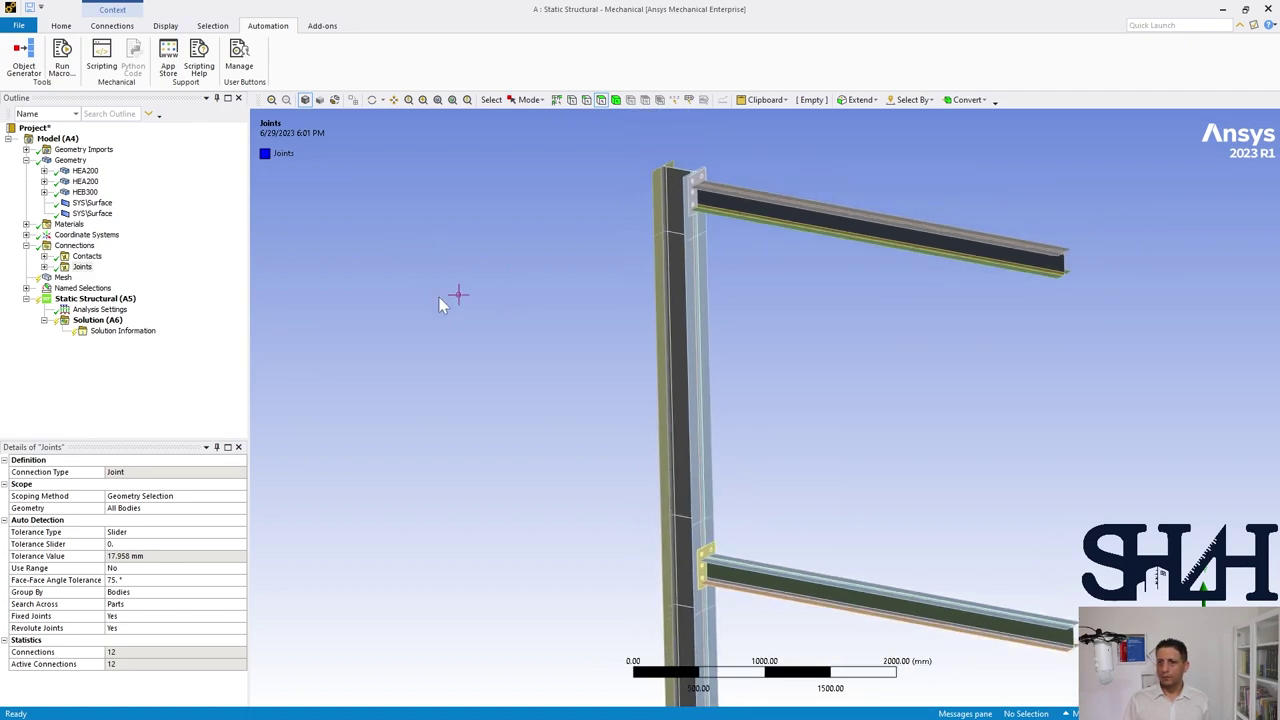
right_click(444, 301)
left_click(485, 435)
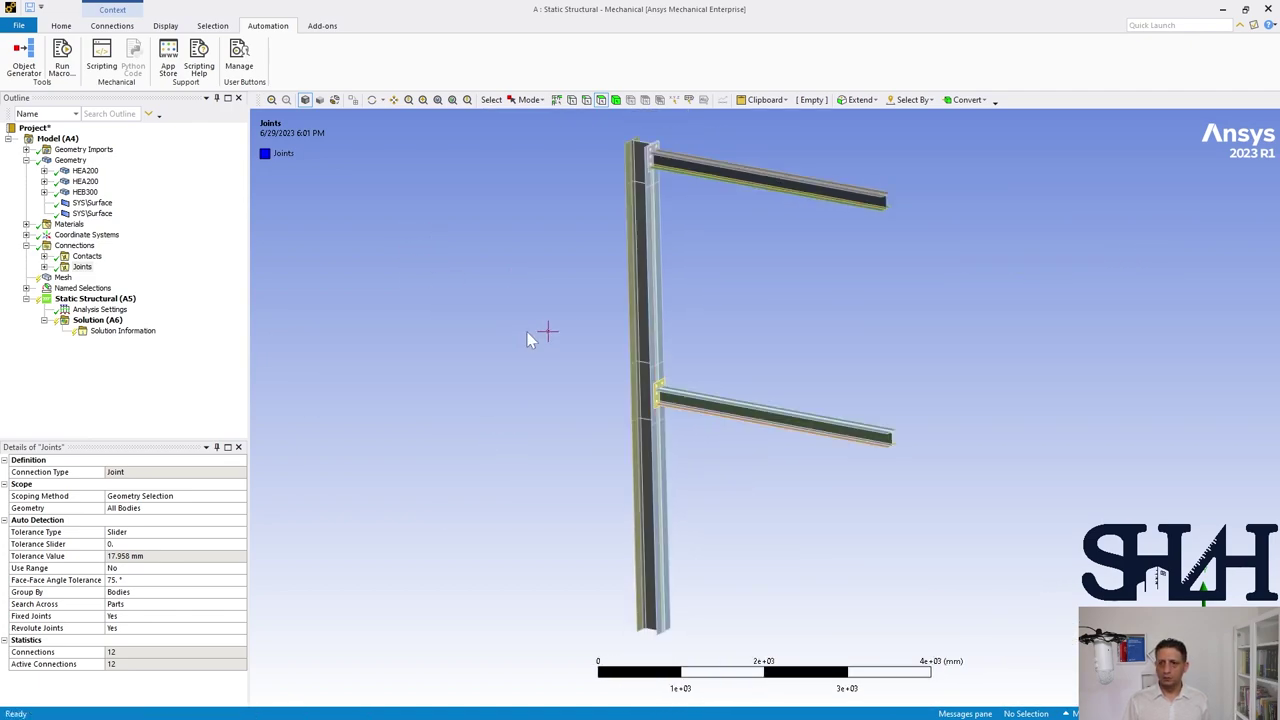
- Add a mapped face meshing control to both beams and the plain column segments outside the two connection zones
right_click(63, 278)
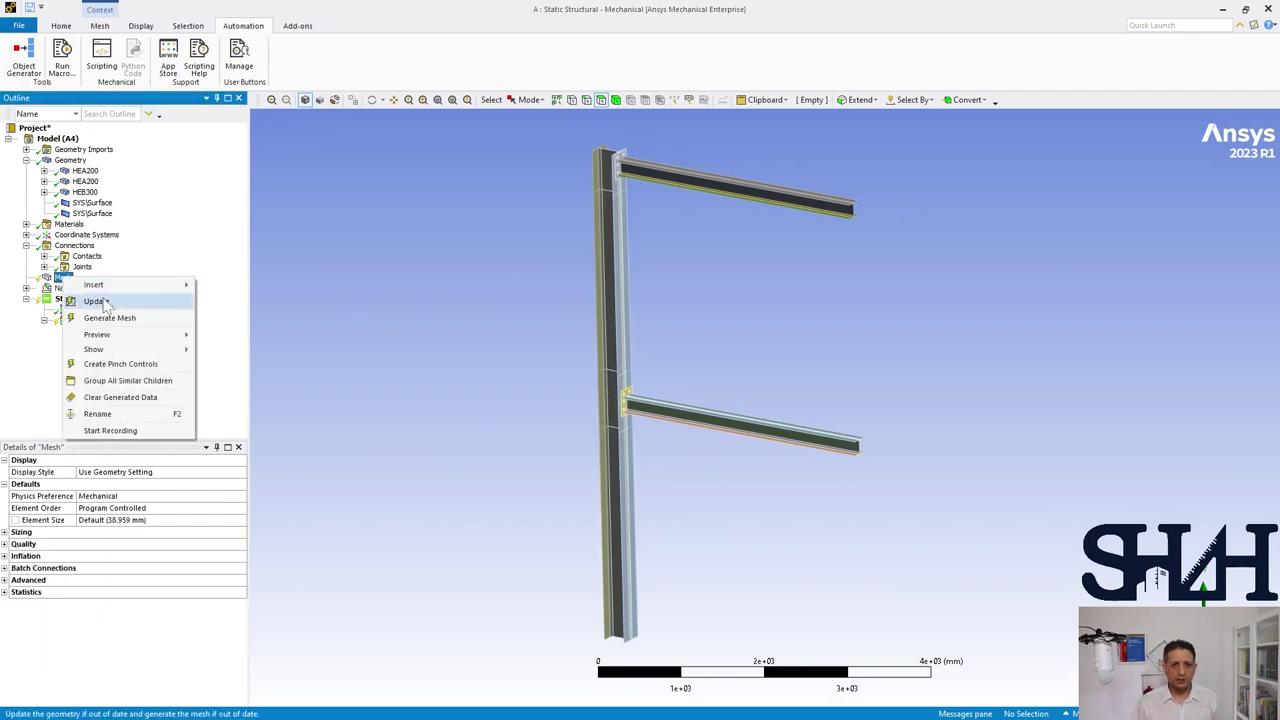
mouse_move(112, 286)
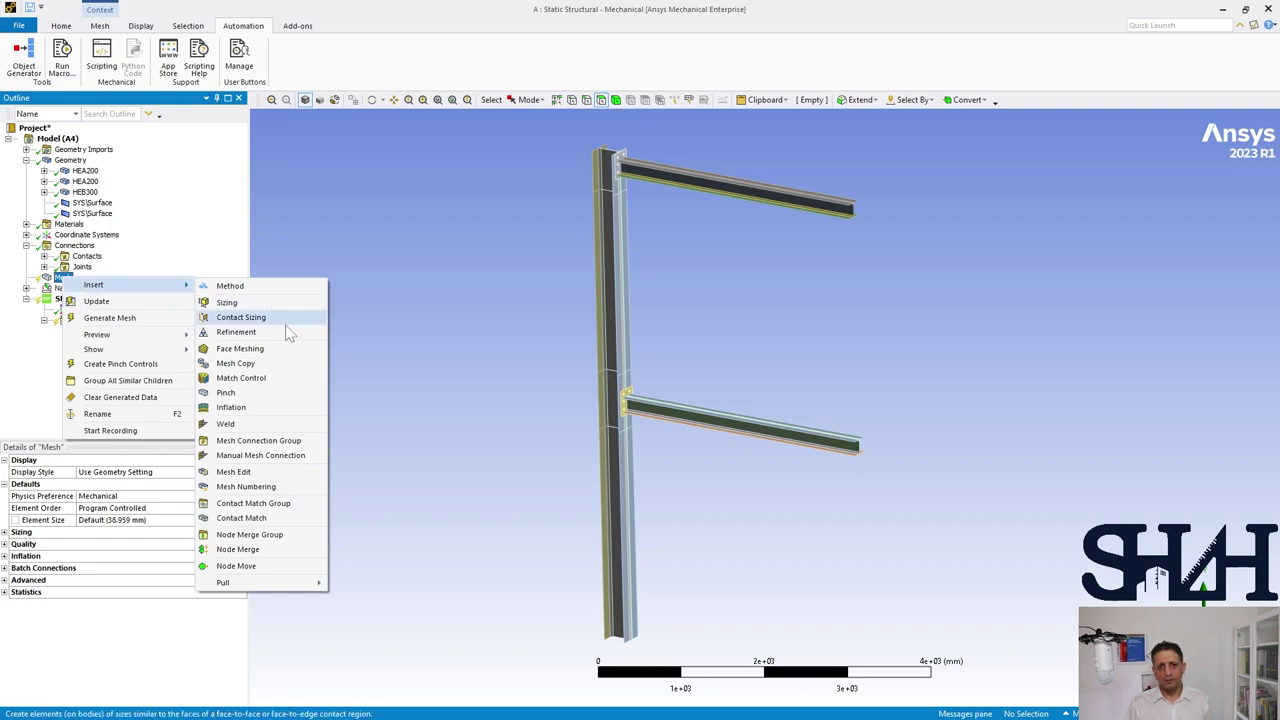
left_click(240, 348)
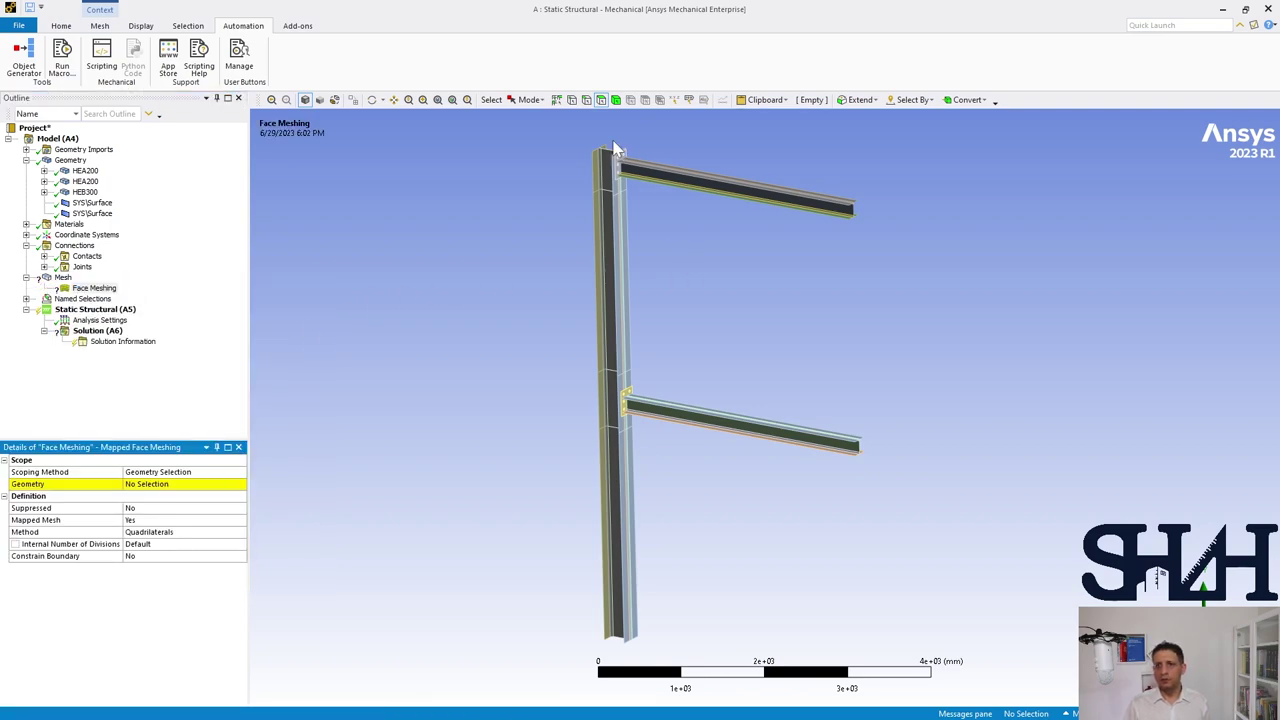
left_click(521, 100)
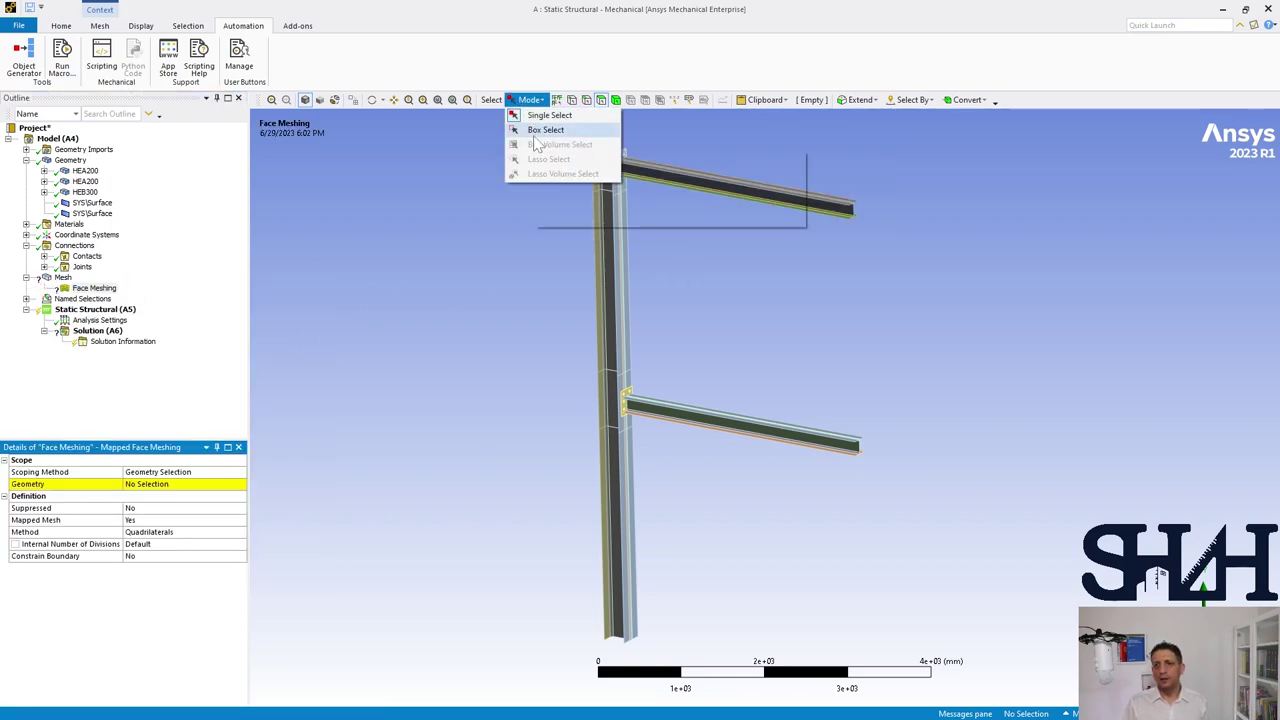
left_click(545, 130)
left_click_drag(660, 236, 558, 298)
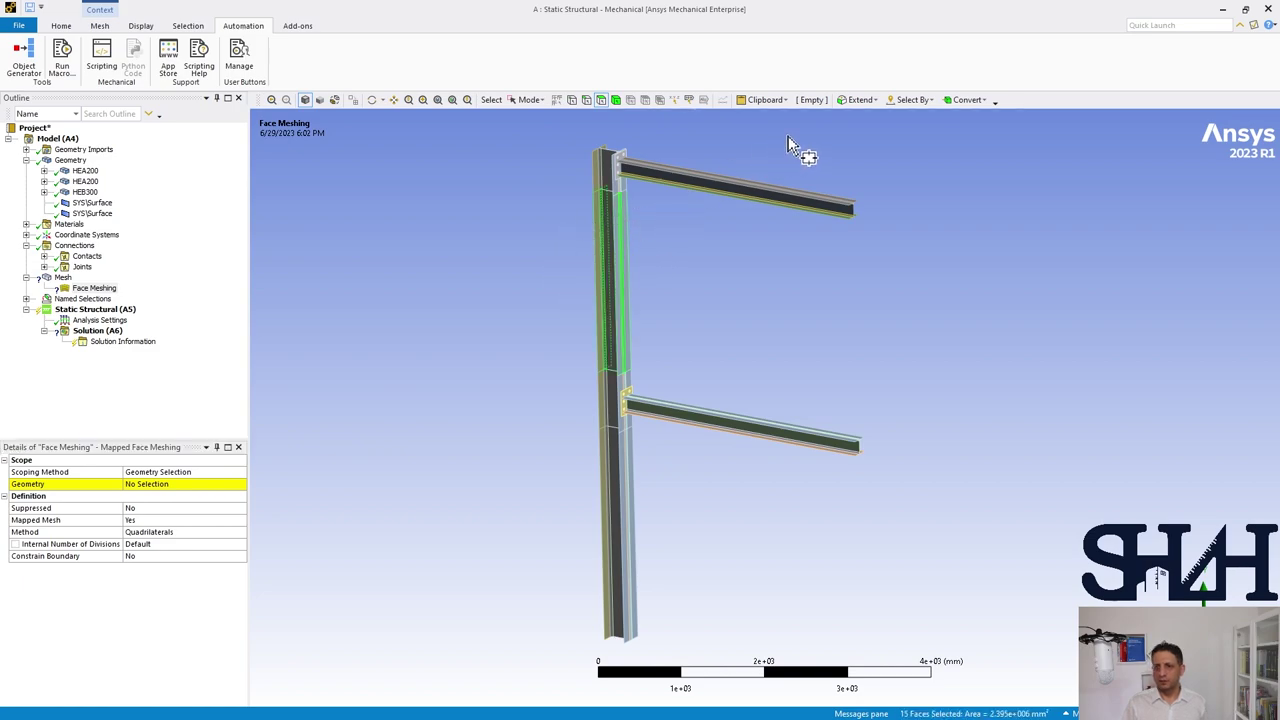
left_click_drag(791, 155, 750, 253, "ctrl")
left_click_drag(757, 357, 563, 528, "ctrl")
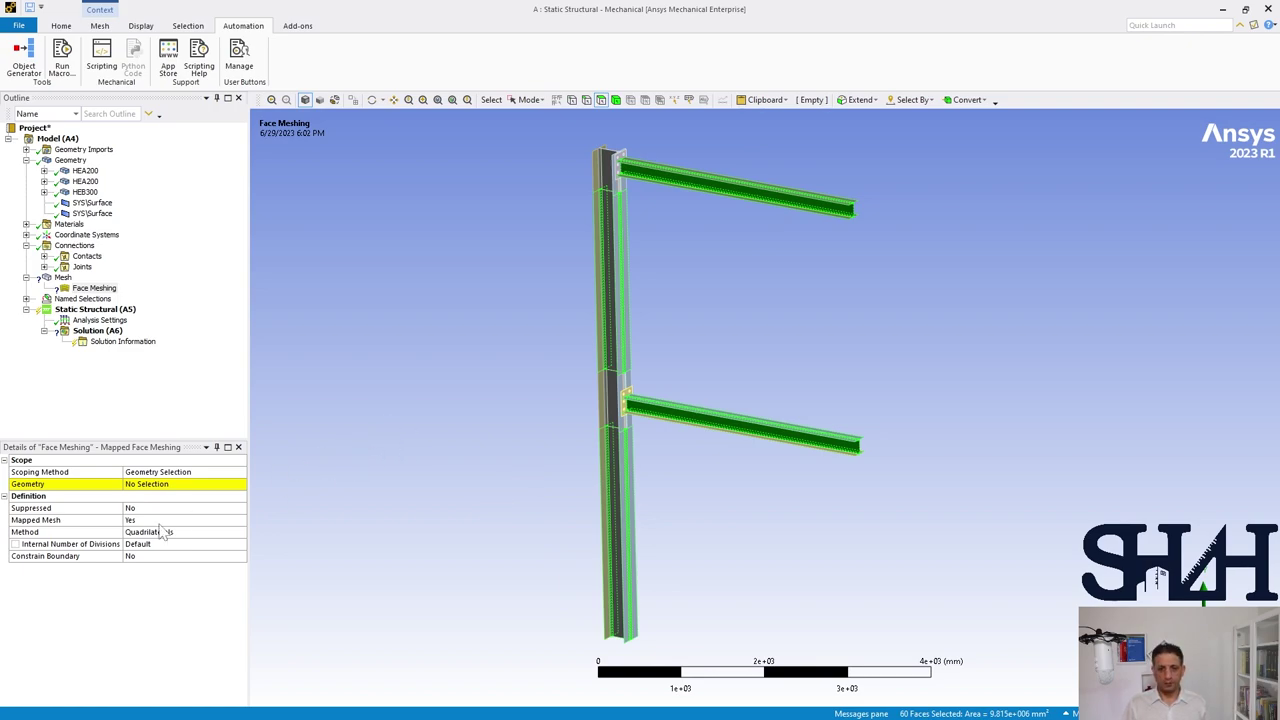
left_click(133, 485)
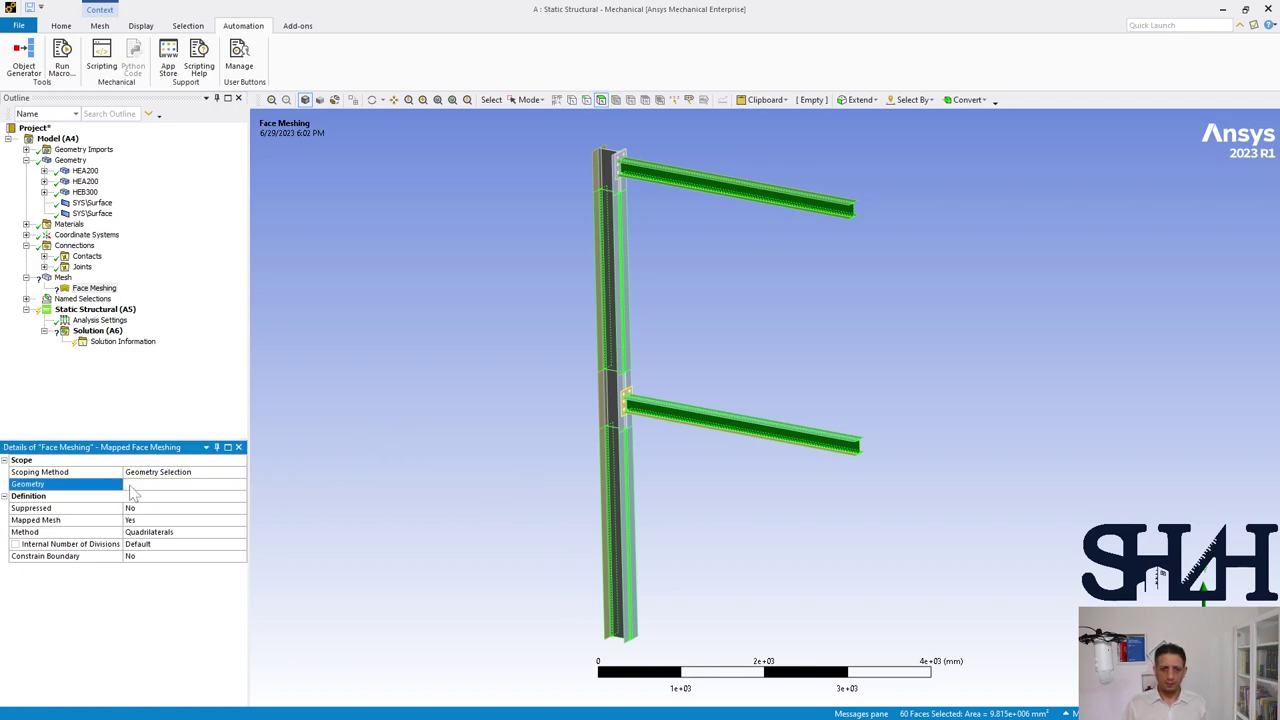
left_click(152, 484)
- Add a face sizing control scoped to the end plates and adjoining column segments at both beam connections
scroll(491, 290, "up", 5)
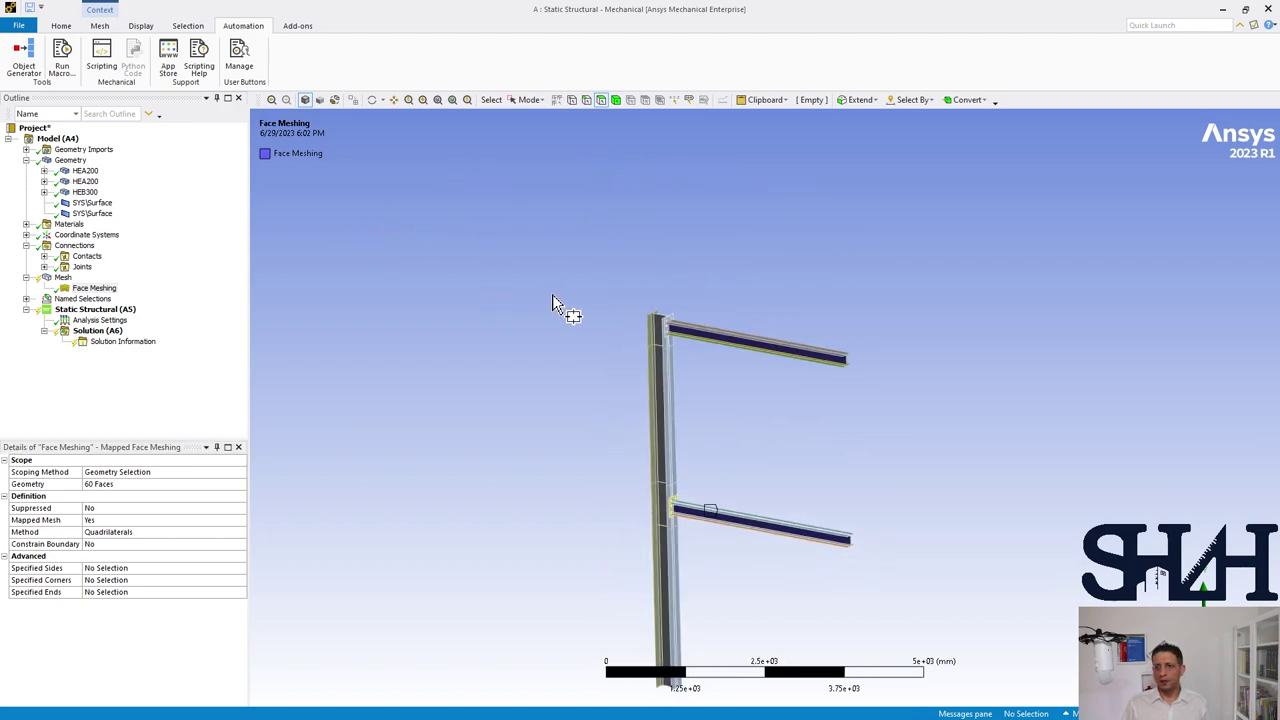
scroll(580, 308, "up", 3)
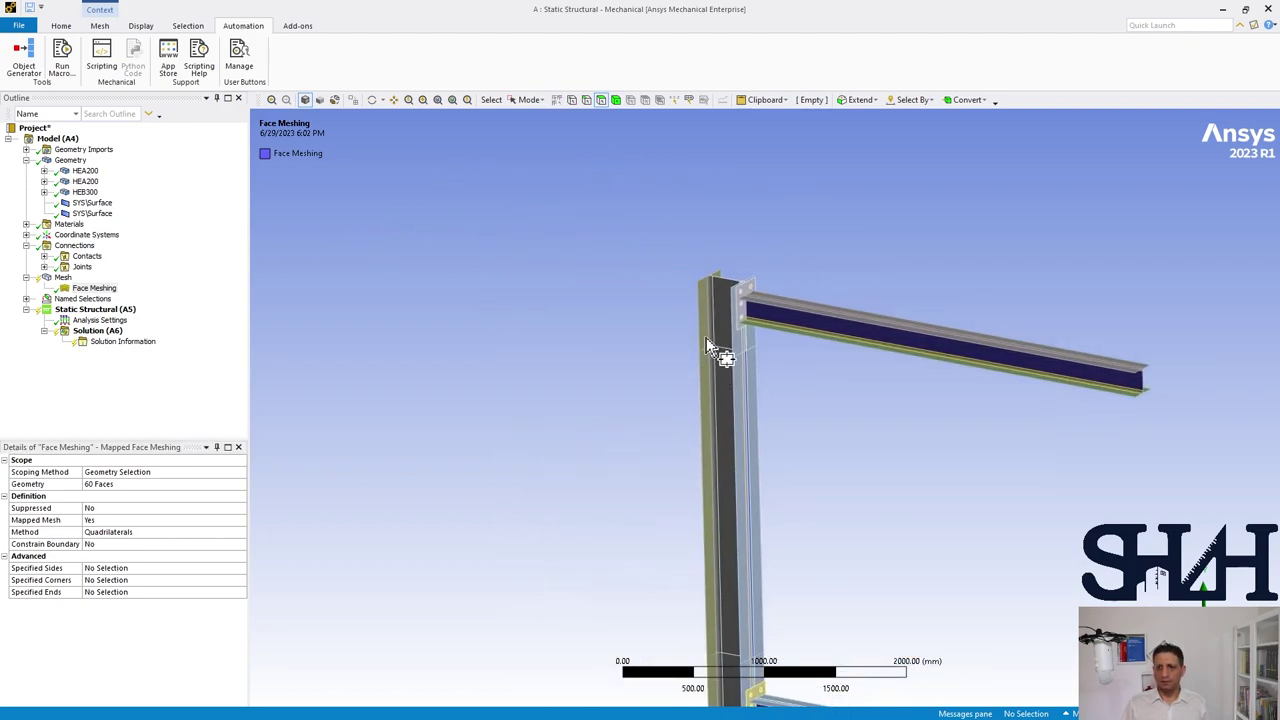
right_click(62, 279)
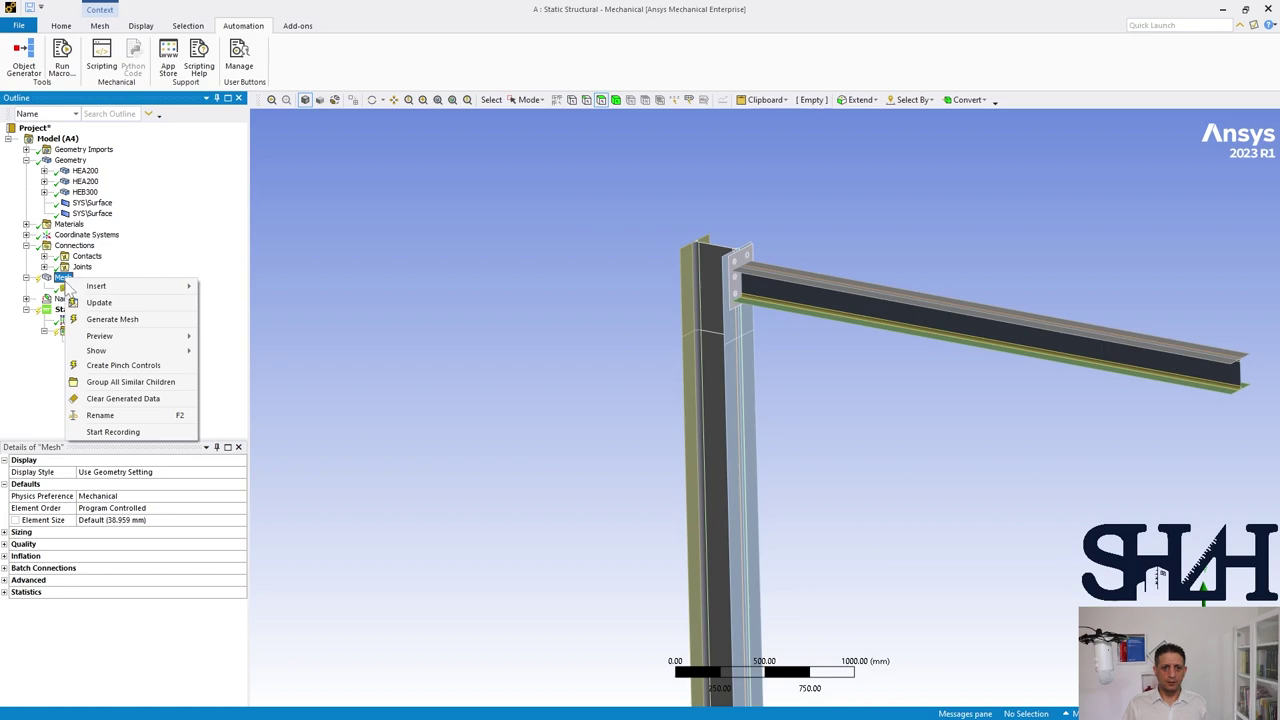
mouse_move(118, 290)
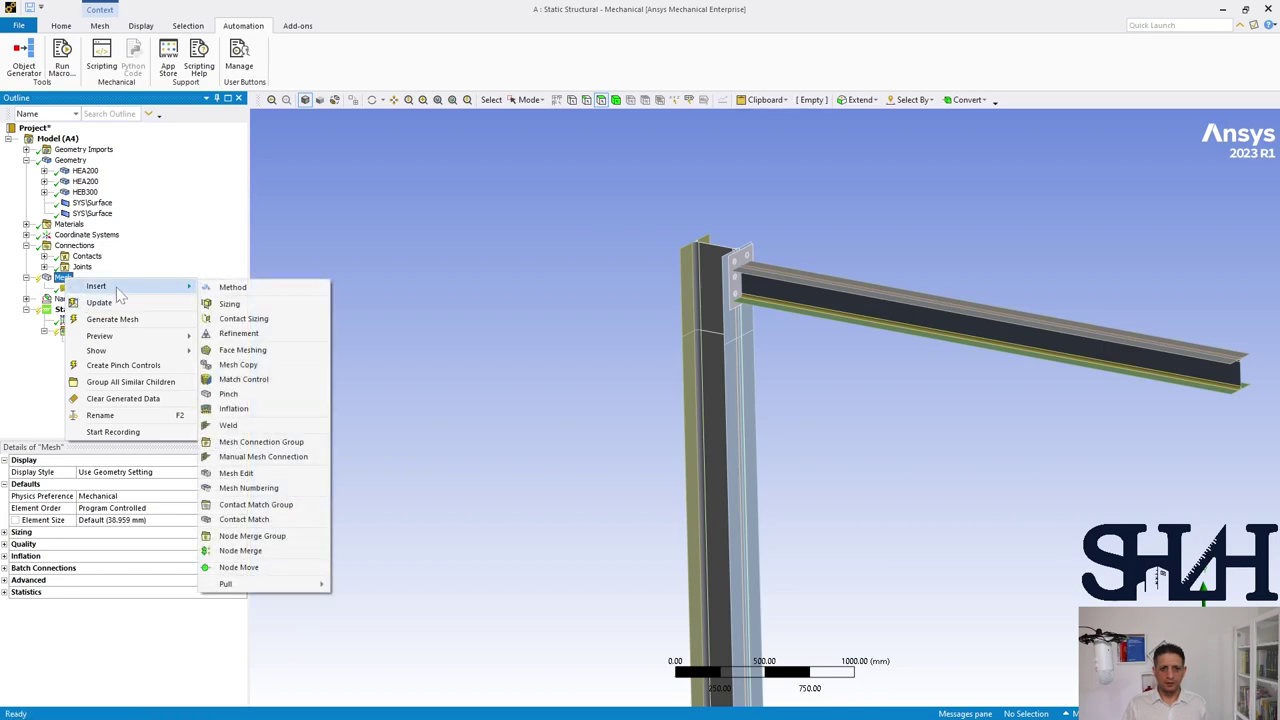
left_click(229, 303)
scroll(594, 285, "up", 2)
left_click_drag(558, 228, 800, 454)
scroll(630, 442, "down", 2)
scroll(630, 442, "down", 2)
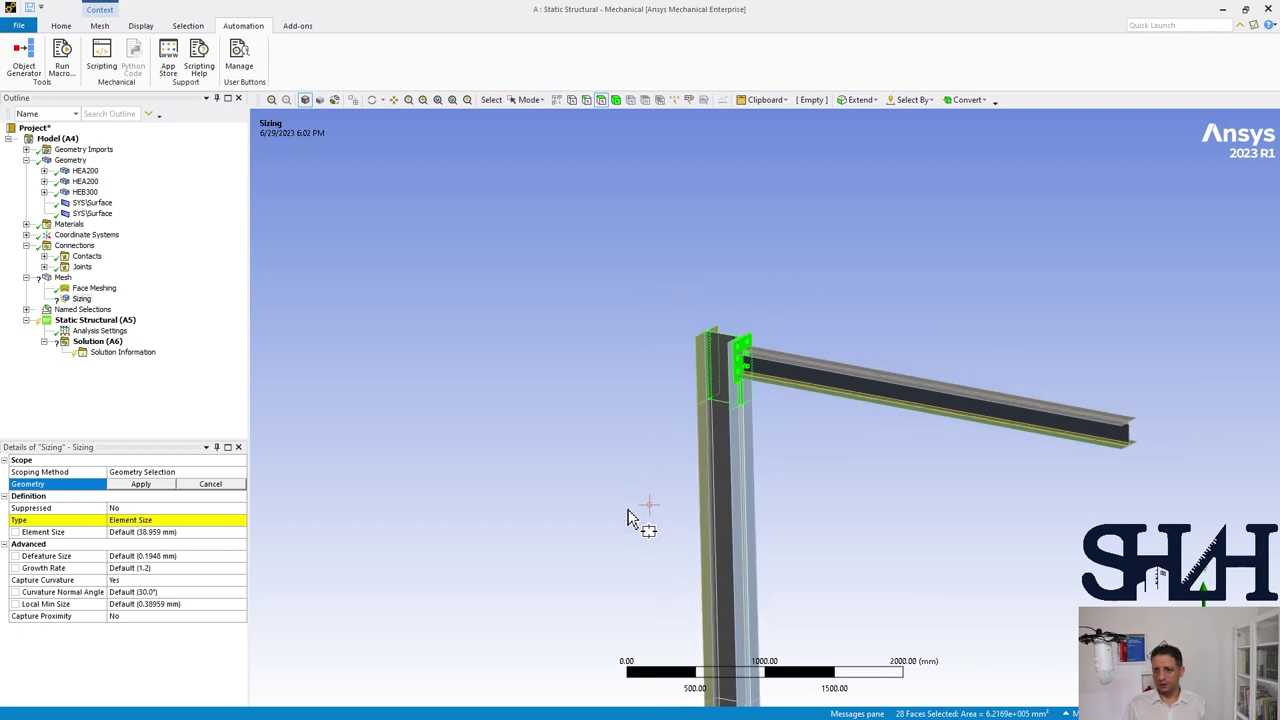
middle_click_drag(634, 509, 611, 294, "ctrl")
left_click_drag(636, 398, 742, 540)
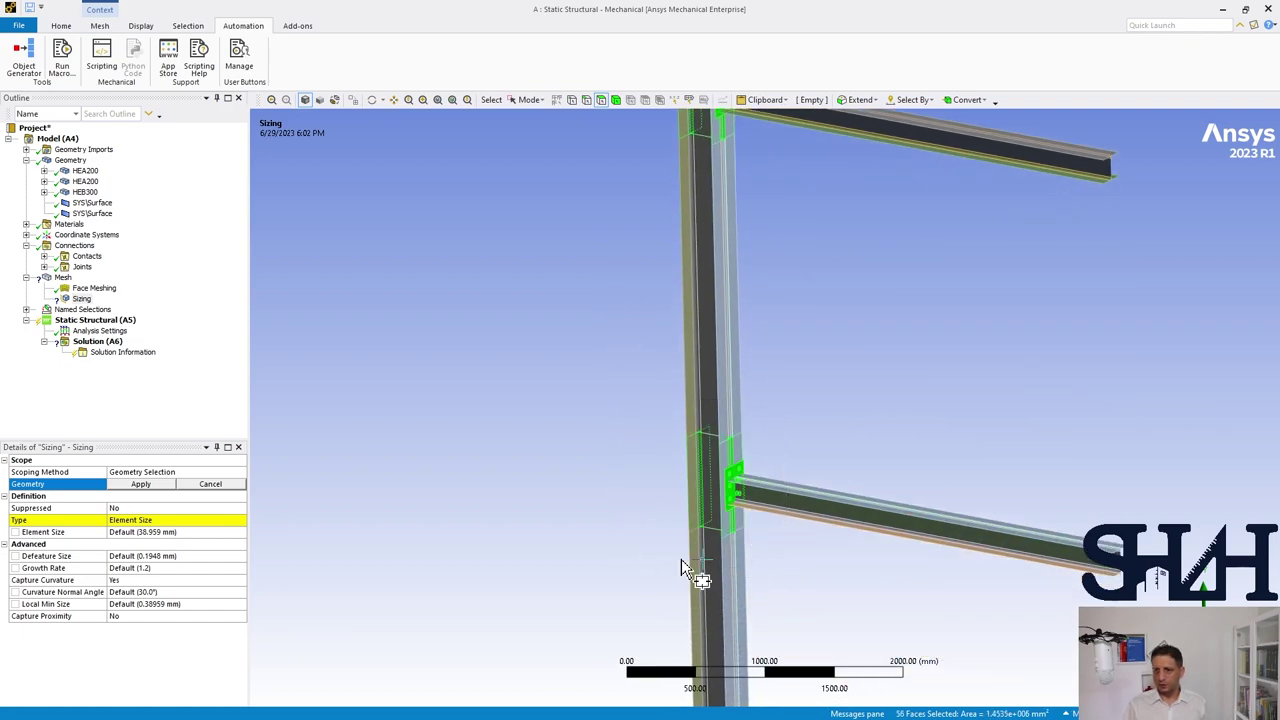
left_click(140, 485)
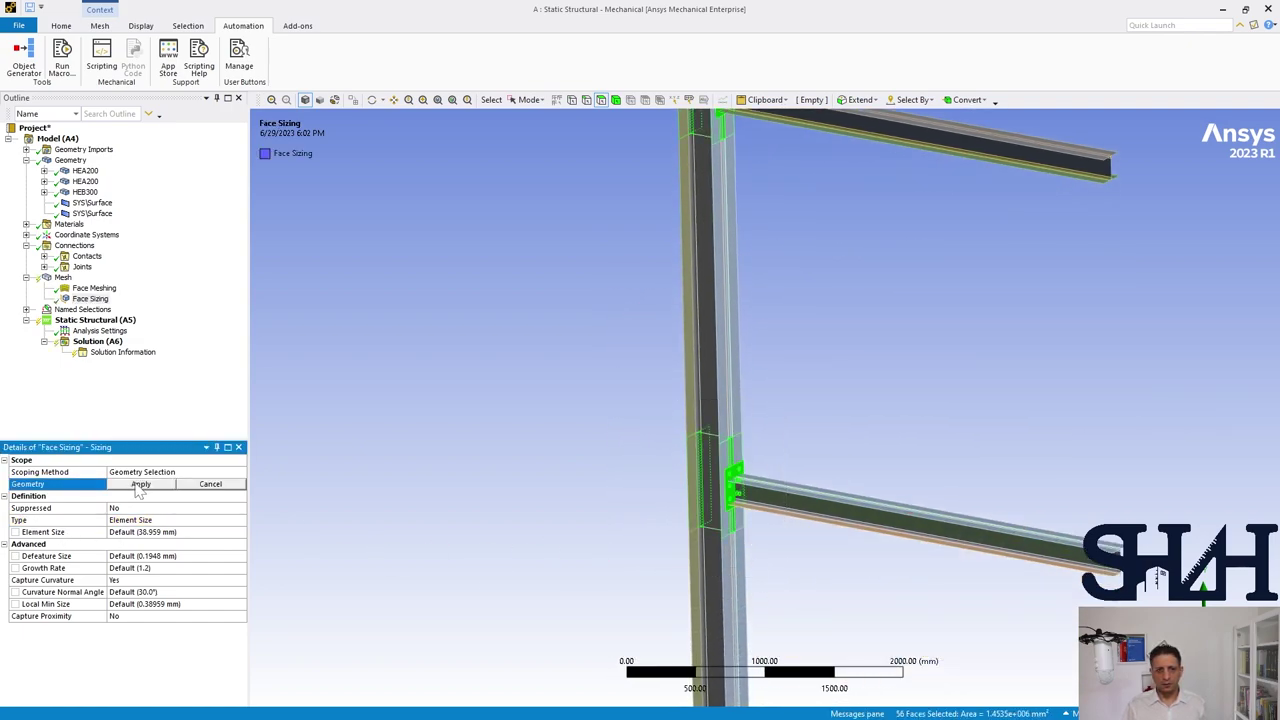
left_click(133, 485)
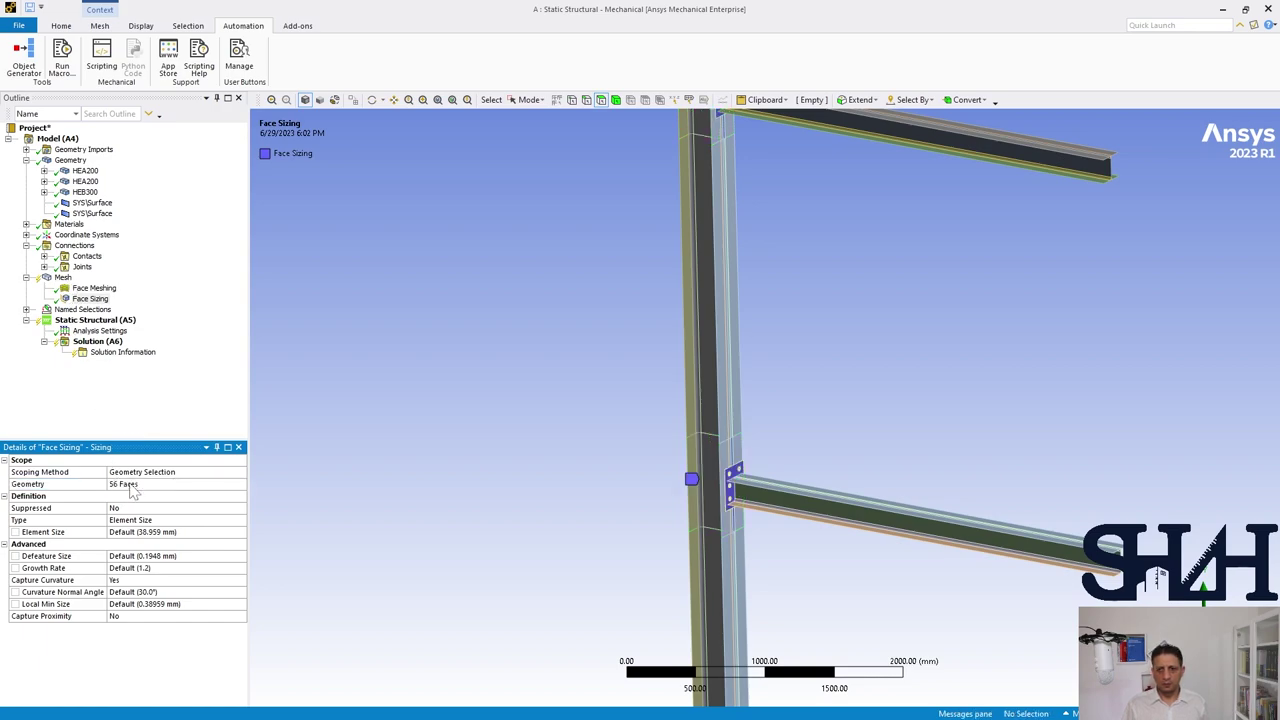
- Set the global mesh element size to 20 mm and the face sizing's element size to 10 mm
left_click(62, 277)
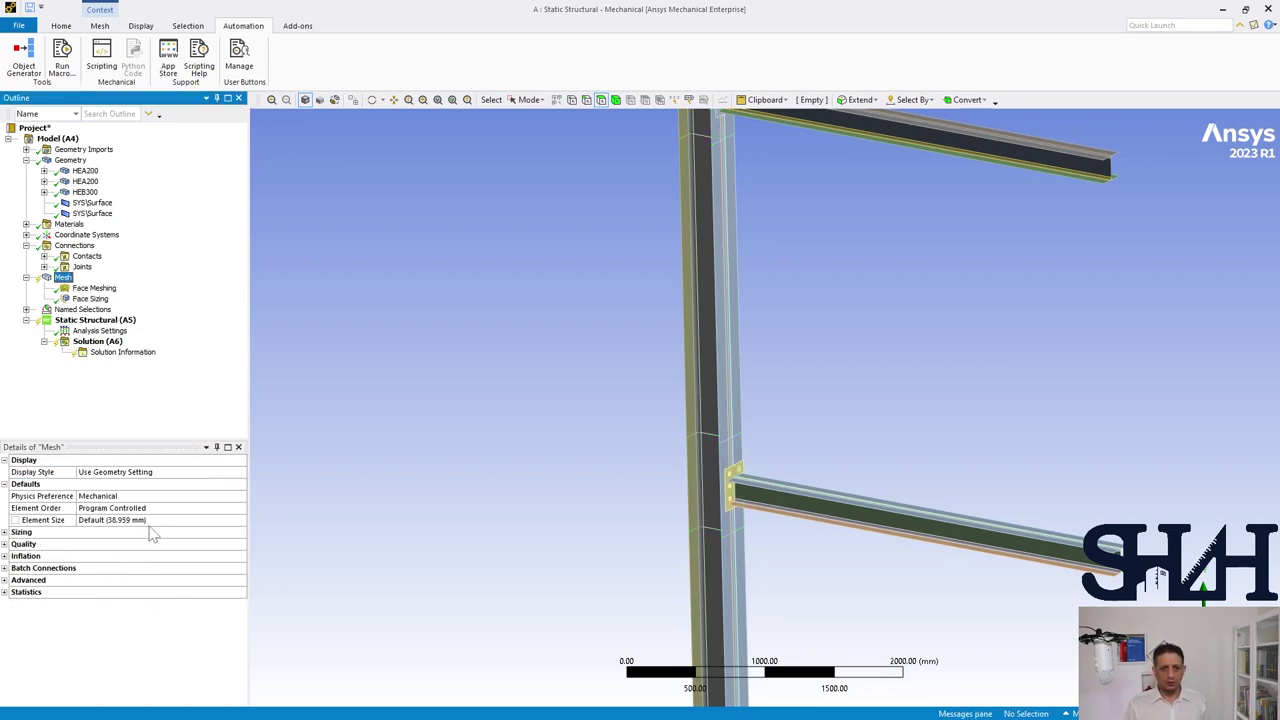
left_click(111, 520)
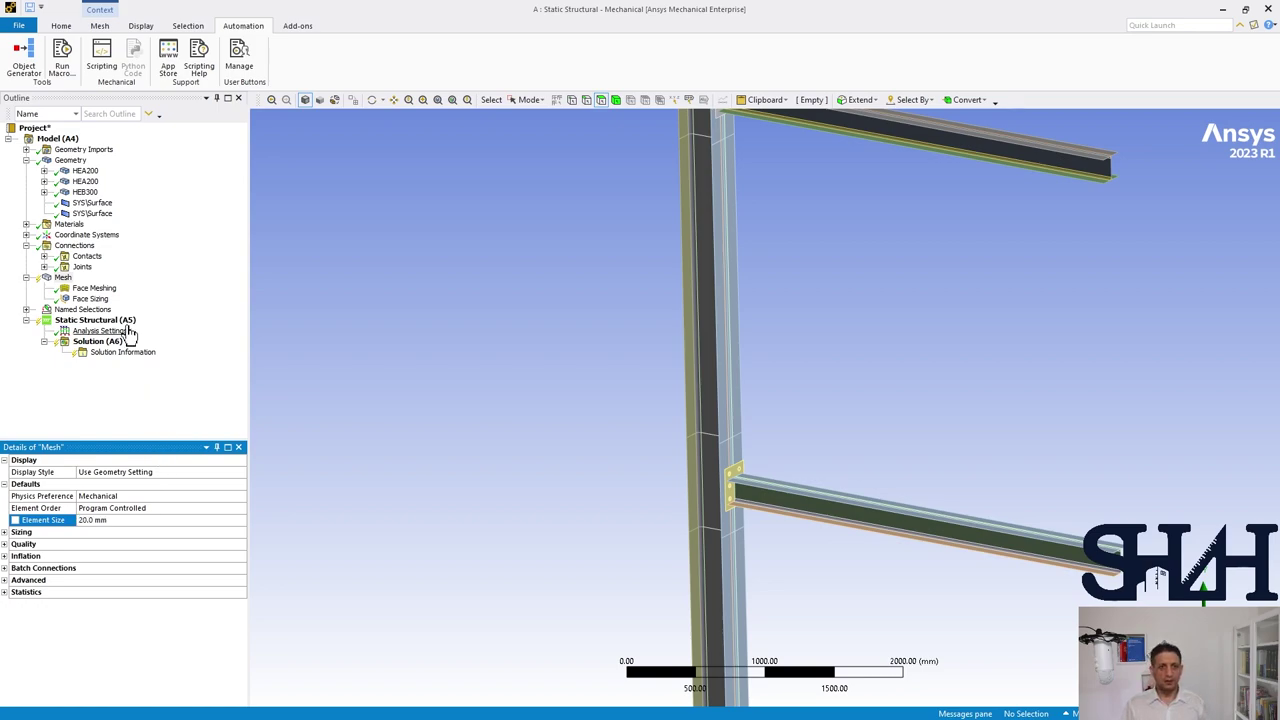
left_click(92, 299)
left_click(170, 533)
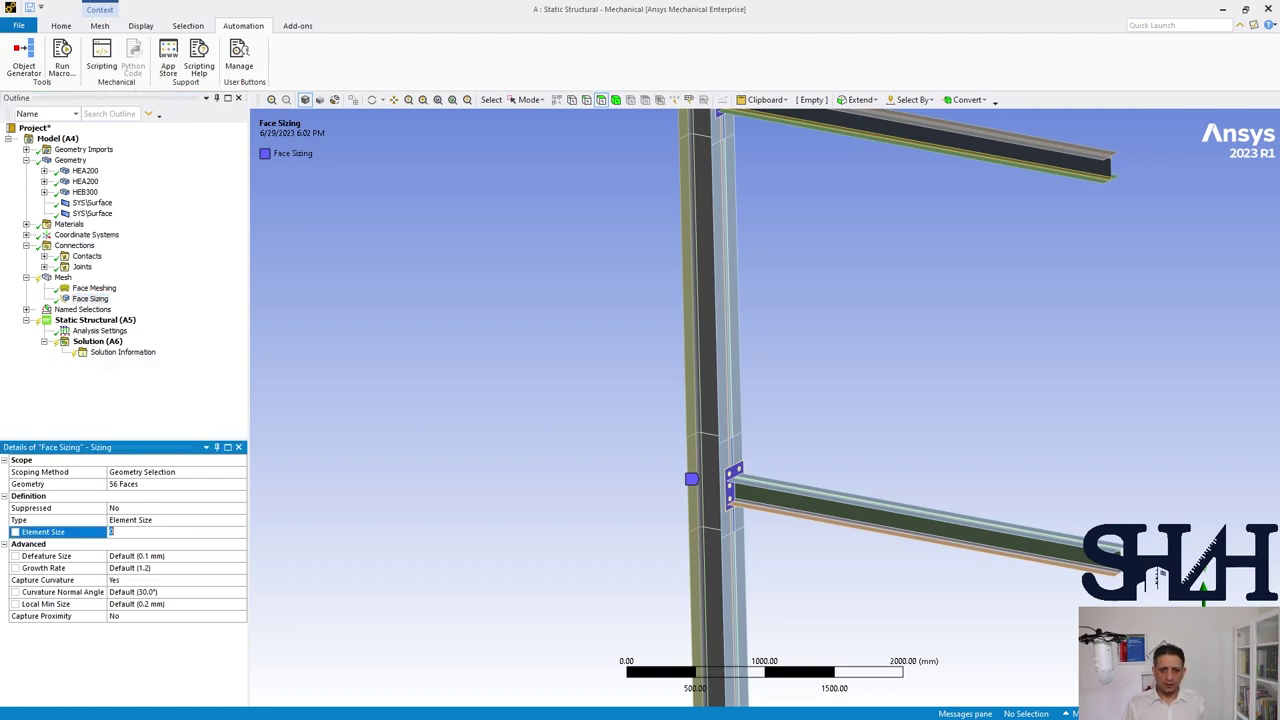
middle_click_drag(491, 286, 771, 251)
left_click(527, 99)
left_click(555, 128)
scroll(714, 214, "up", 3)
scroll(727, 235, "up", 2)
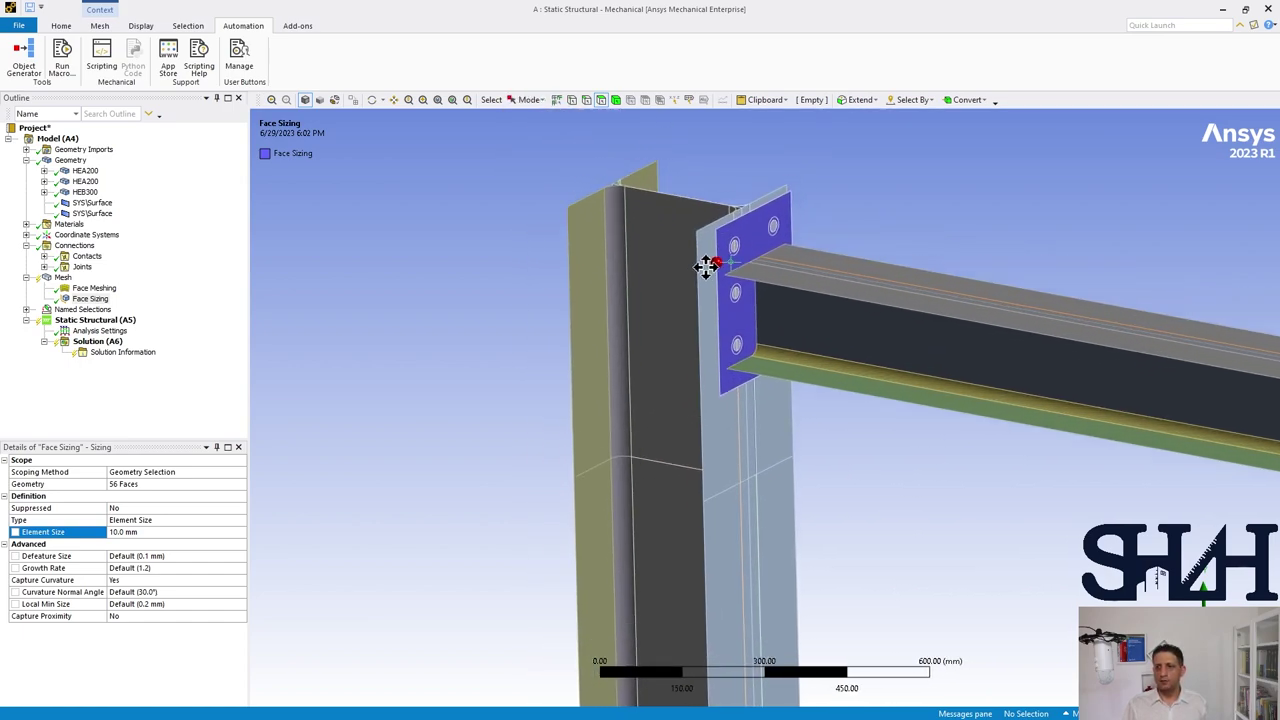
left_click(697, 276)
mouse_move(765, 240)
middle_mouse_down()
mouse_move(749, 223)
mouse_move(777, 249)
middle_mouse_up()
scroll(757, 257, "up", 3)
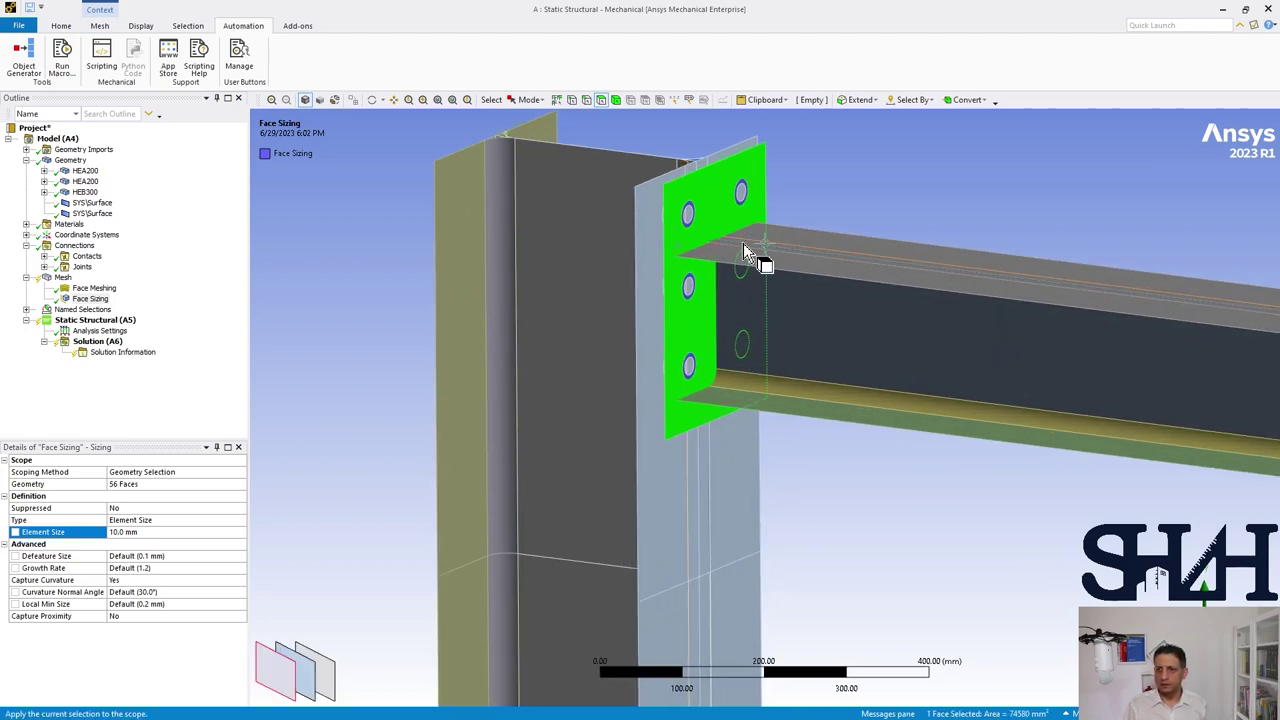
left_click(685, 213, "ctrl")
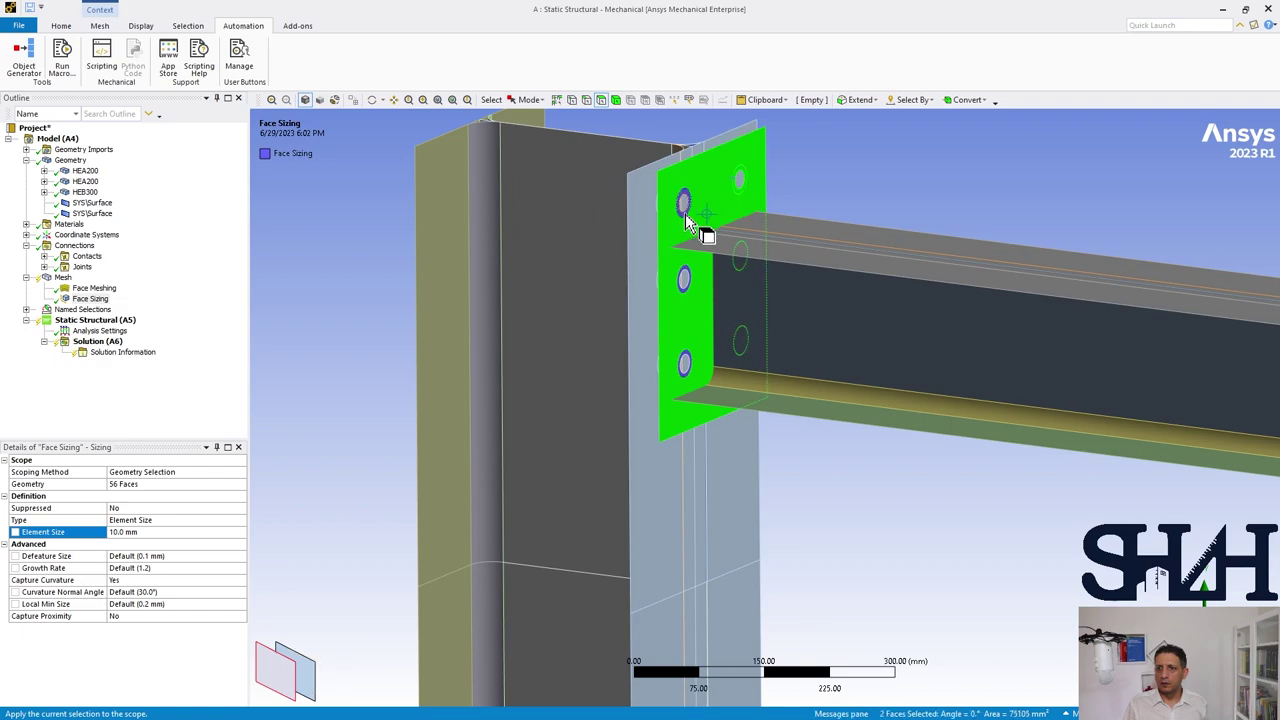
middle_click_drag(686, 206, 757, 217)
left_click(757, 217)
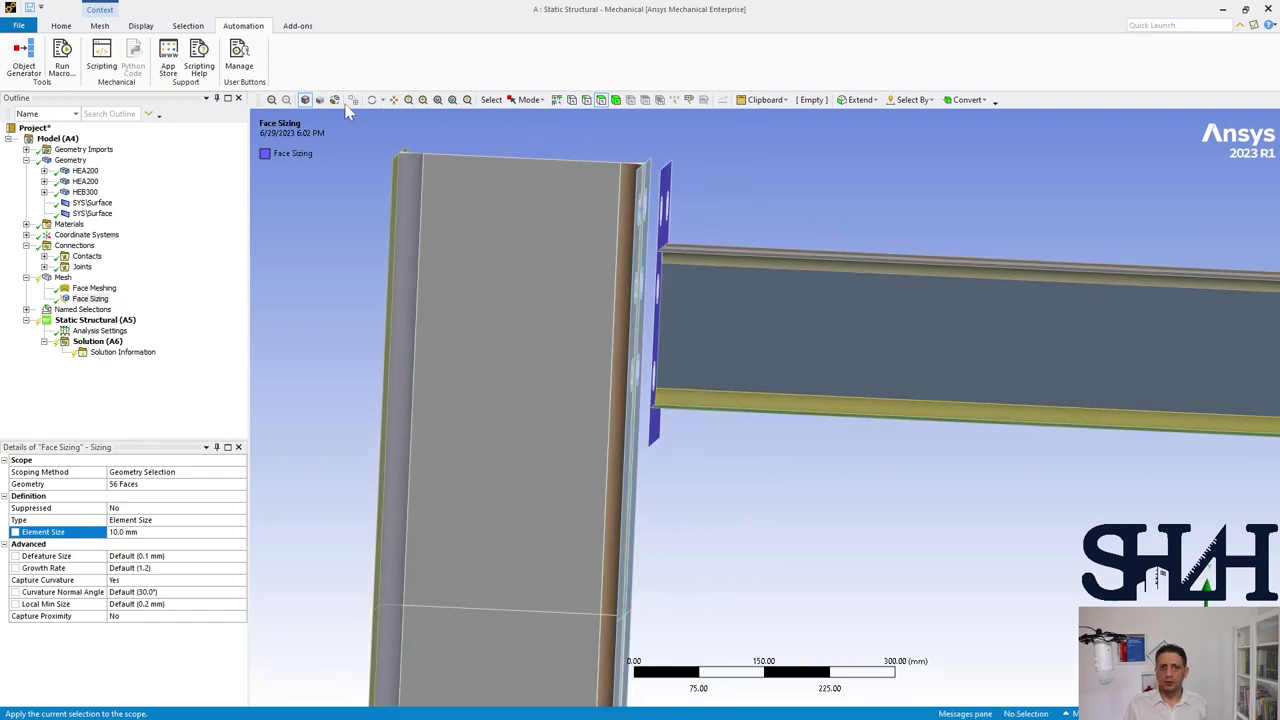
- Remove all faces of the upper beam's end plate from the face sizing scope using a box selection
left_click(529, 100)
left_click(545, 131)
middle_click_drag(697, 200, 648, 178)
left_click_drag(648, 172, 705, 455)
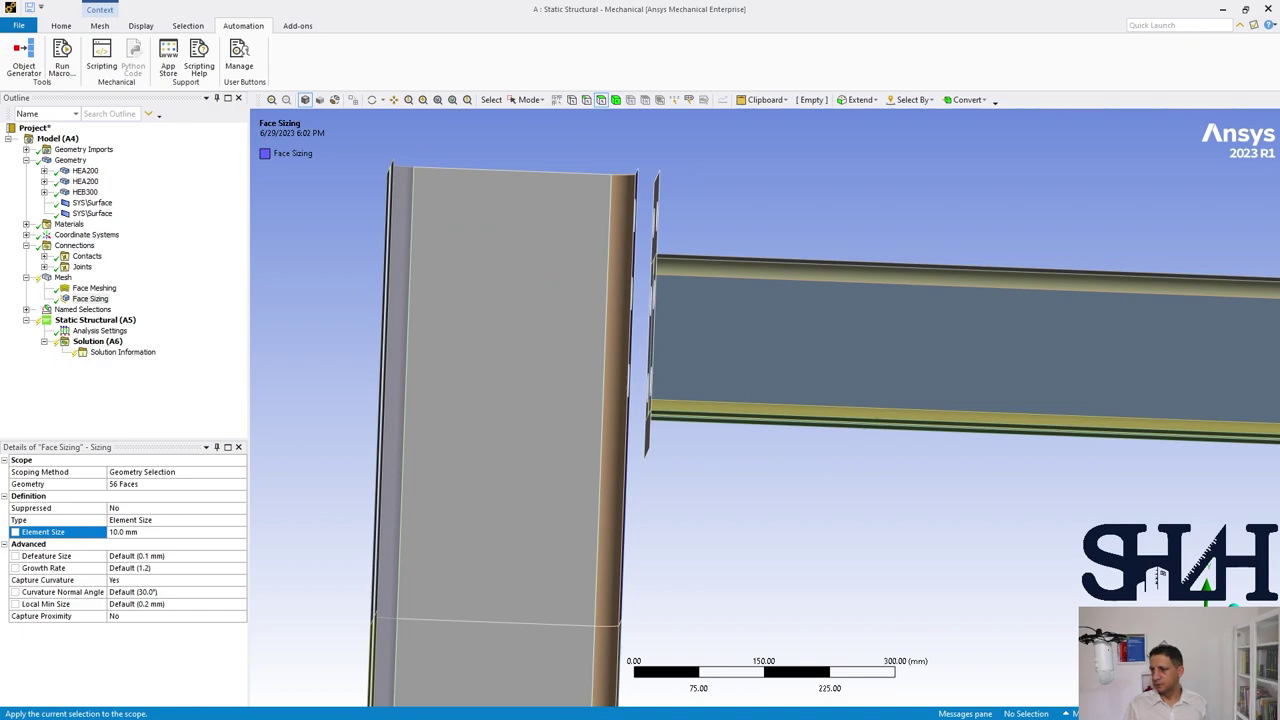
left_click_drag(660, 163, 707, 493)
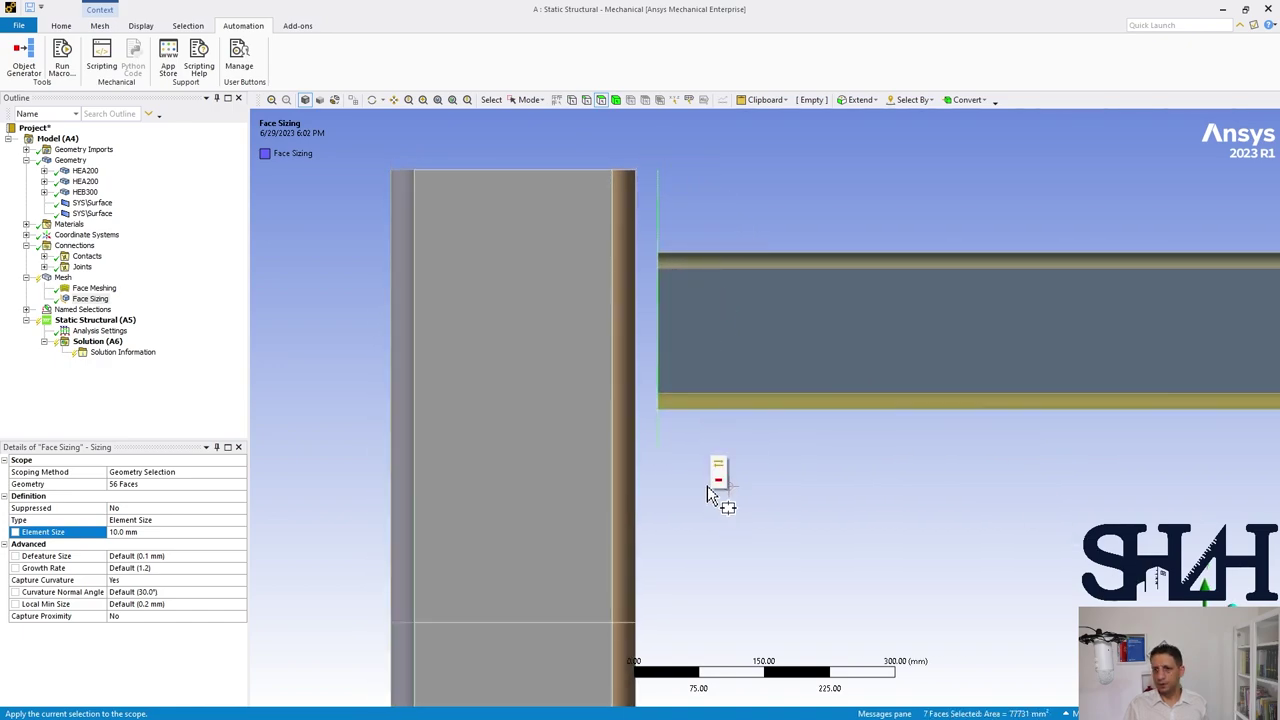
left_click(726, 479)
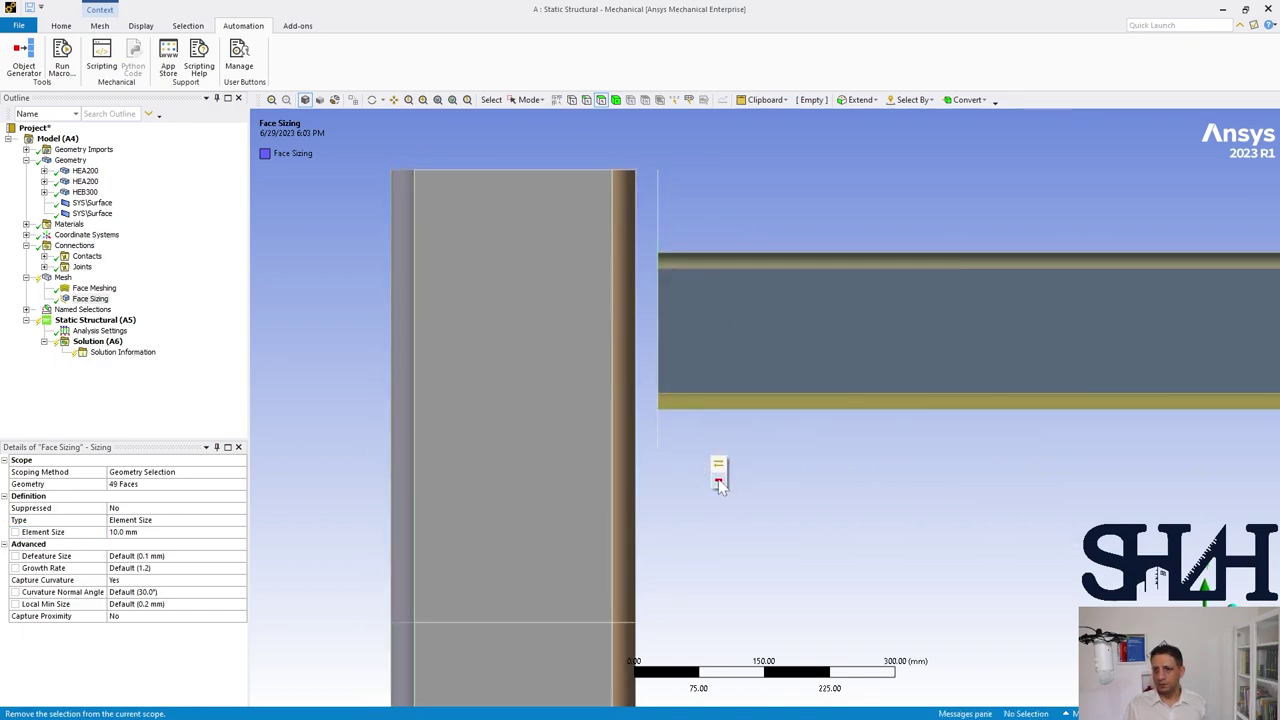
- Remove all faces of the lower beam's end plate from the face sizing scope
scroll(705, 491, "down", 5)
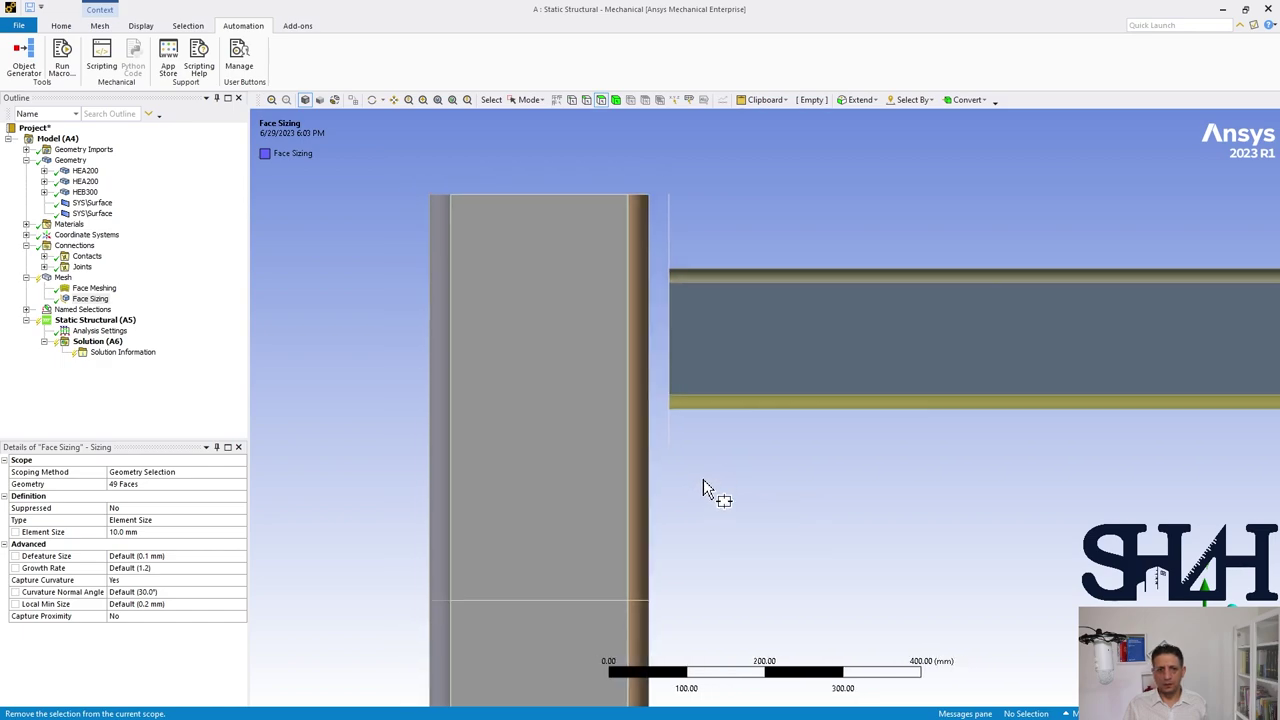
mouse_move(737, 514)
middle_mouse_down("ctrl")
mouse_move(716, 276)
mouse_move(672, 206)
mouse_move(704, 166)
mouse_move(680, 232)
middle_mouse_up("ctrl")
scroll(688, 270, "up", 1)
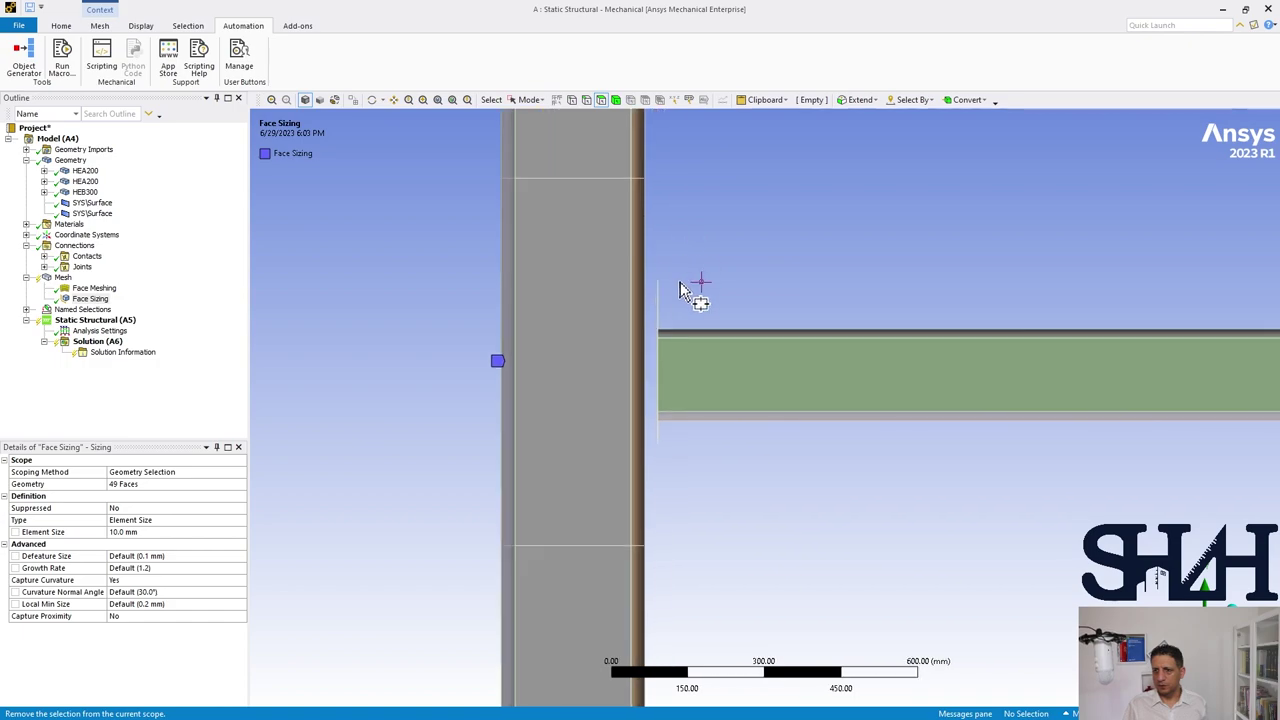
left_click_drag(652, 268, 672, 474)
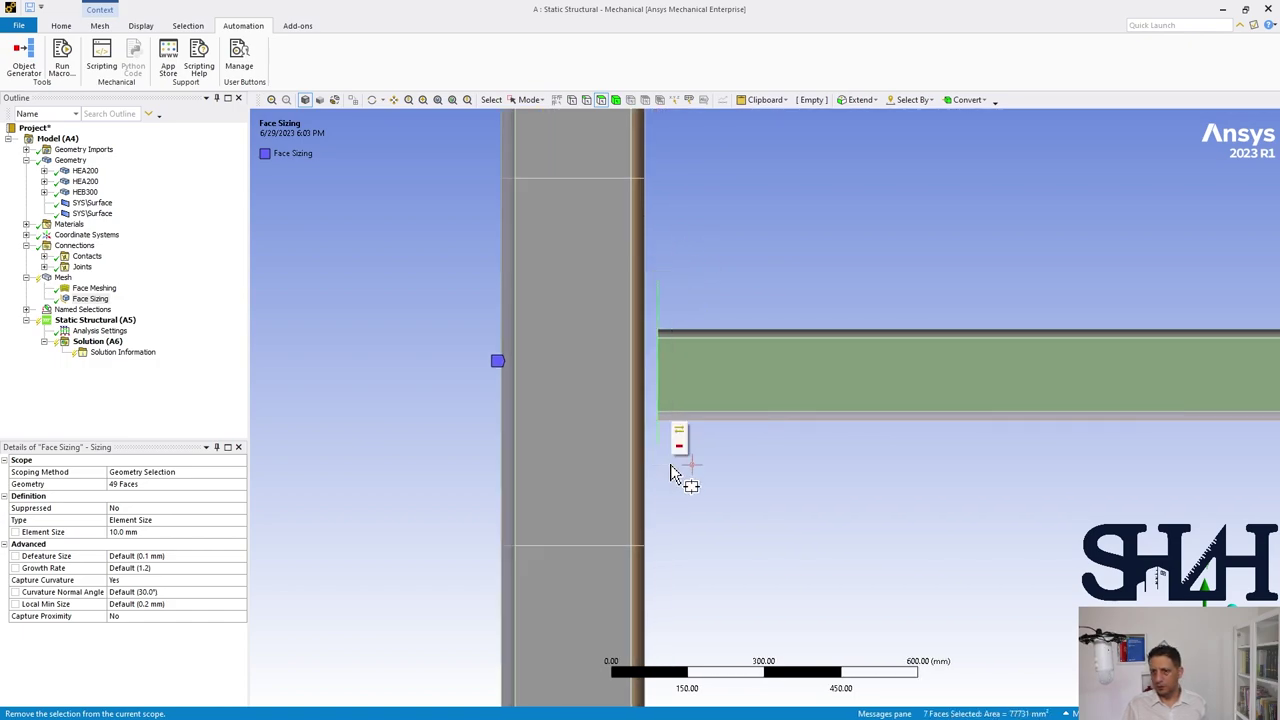
left_click(679, 447)
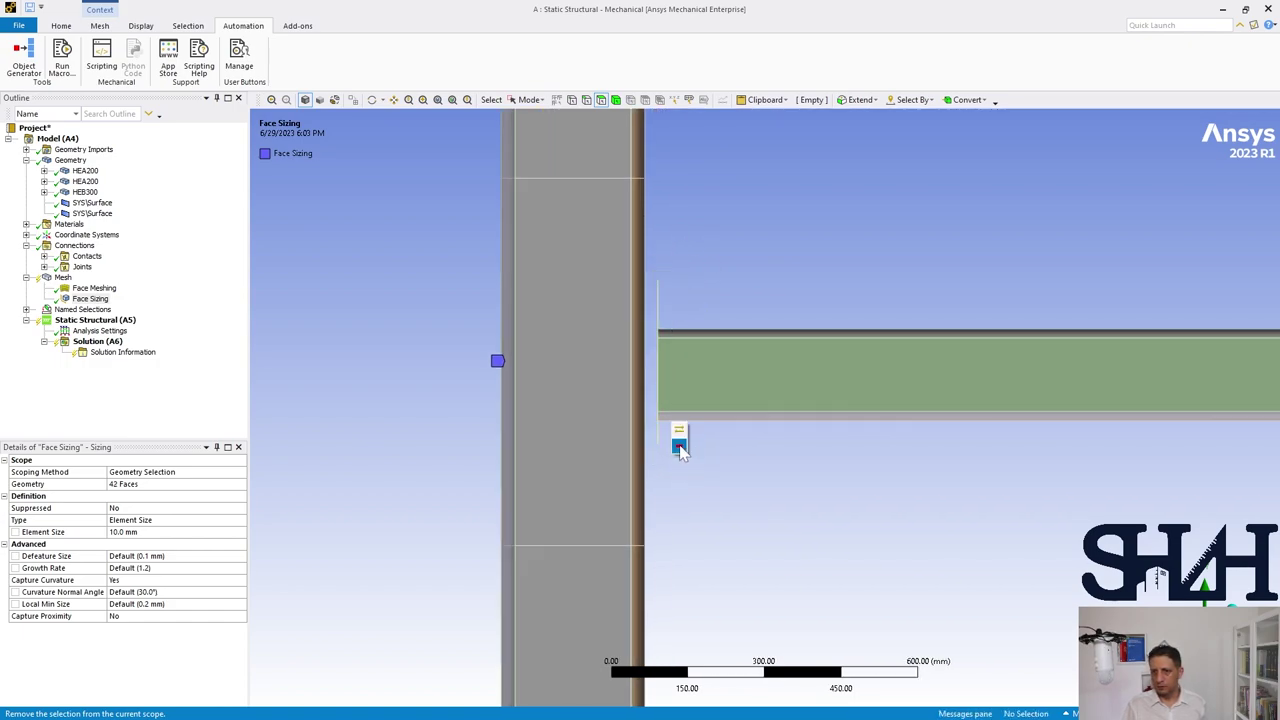
- Add a second mesh sizing control scoped to the faces of the upper beam's end plate
middle_click_drag(510, 350, 555, 390)
scroll(561, 372, "down", 5)
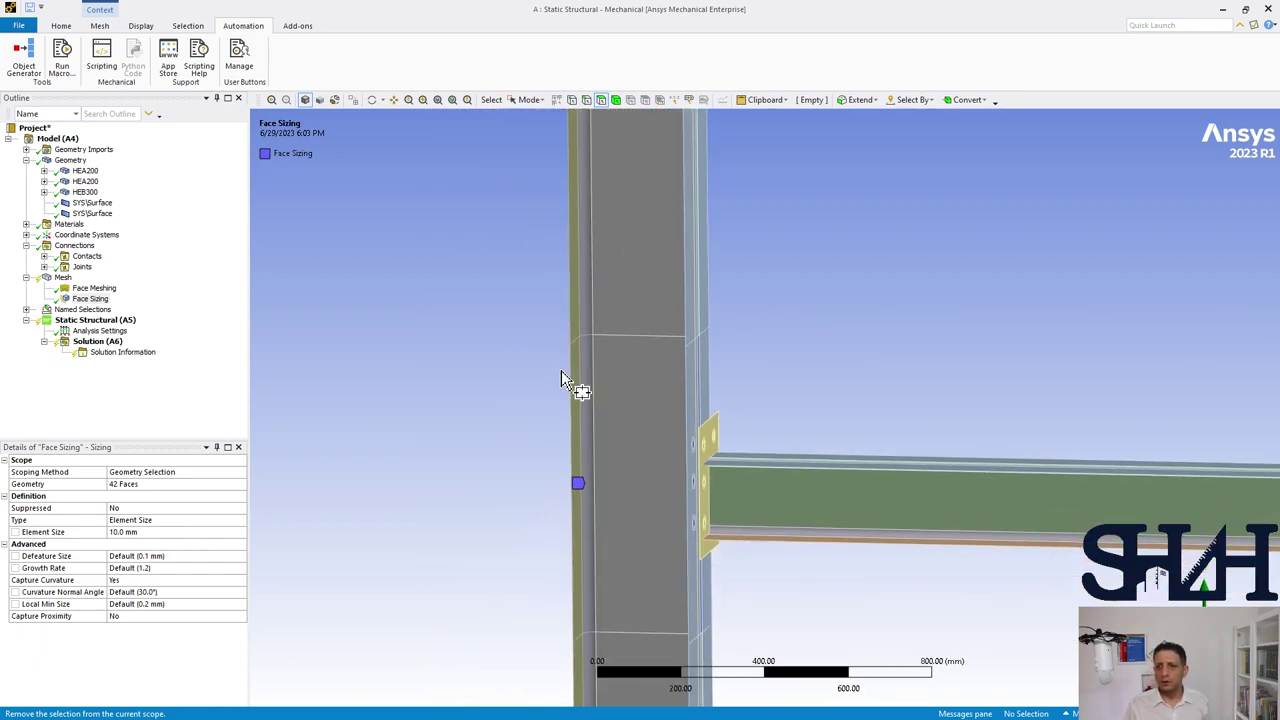
middle_click_drag(551, 390, 672, 408)
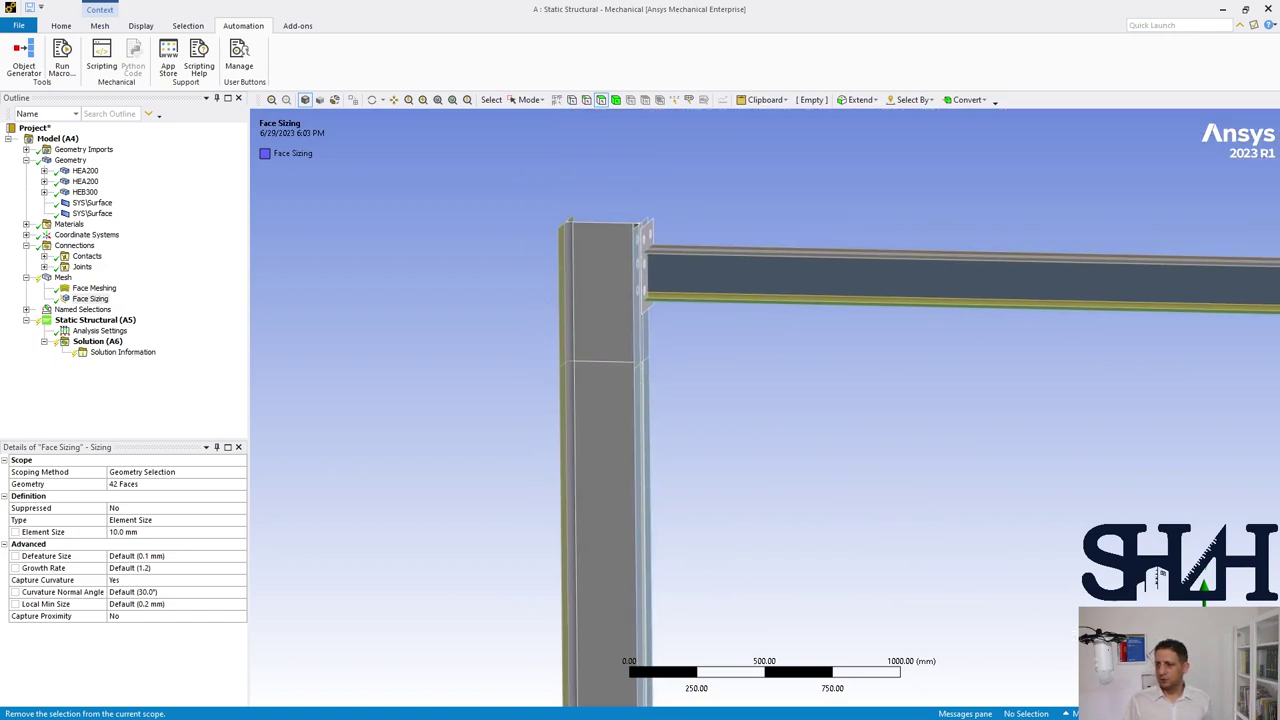
right_click(66, 279)
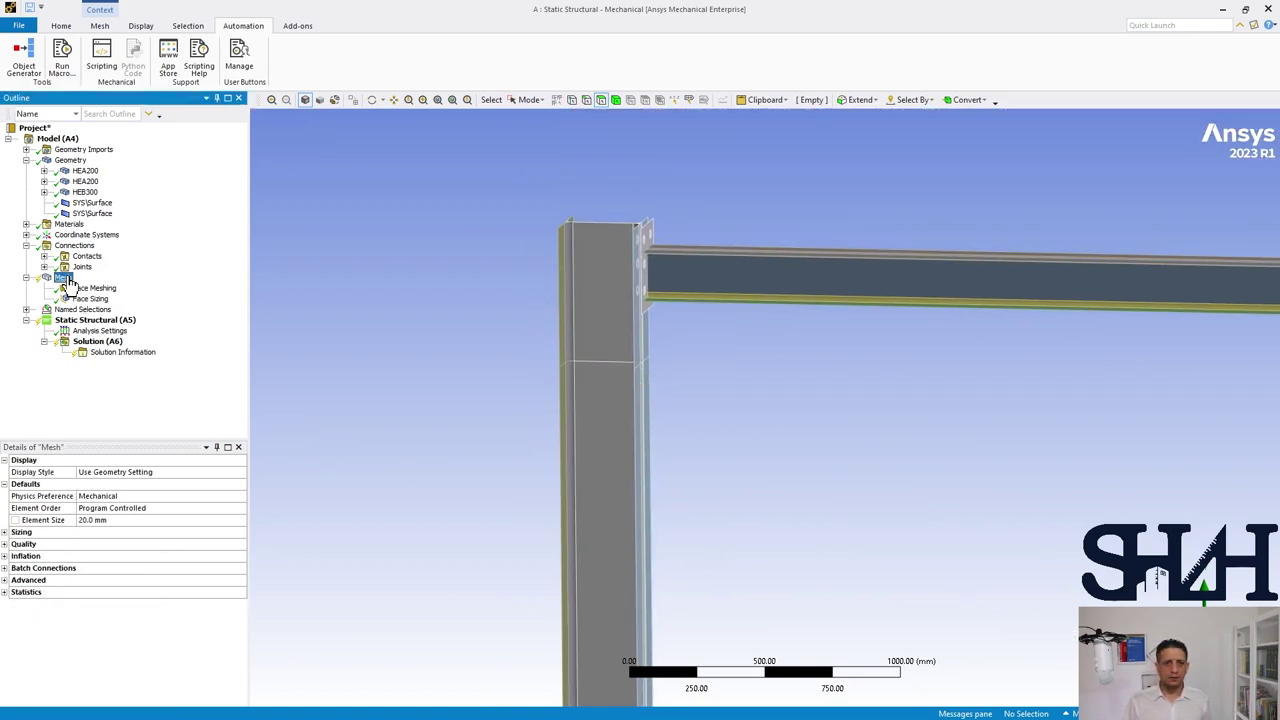
mouse_move(140, 286)
left_click(252, 301)
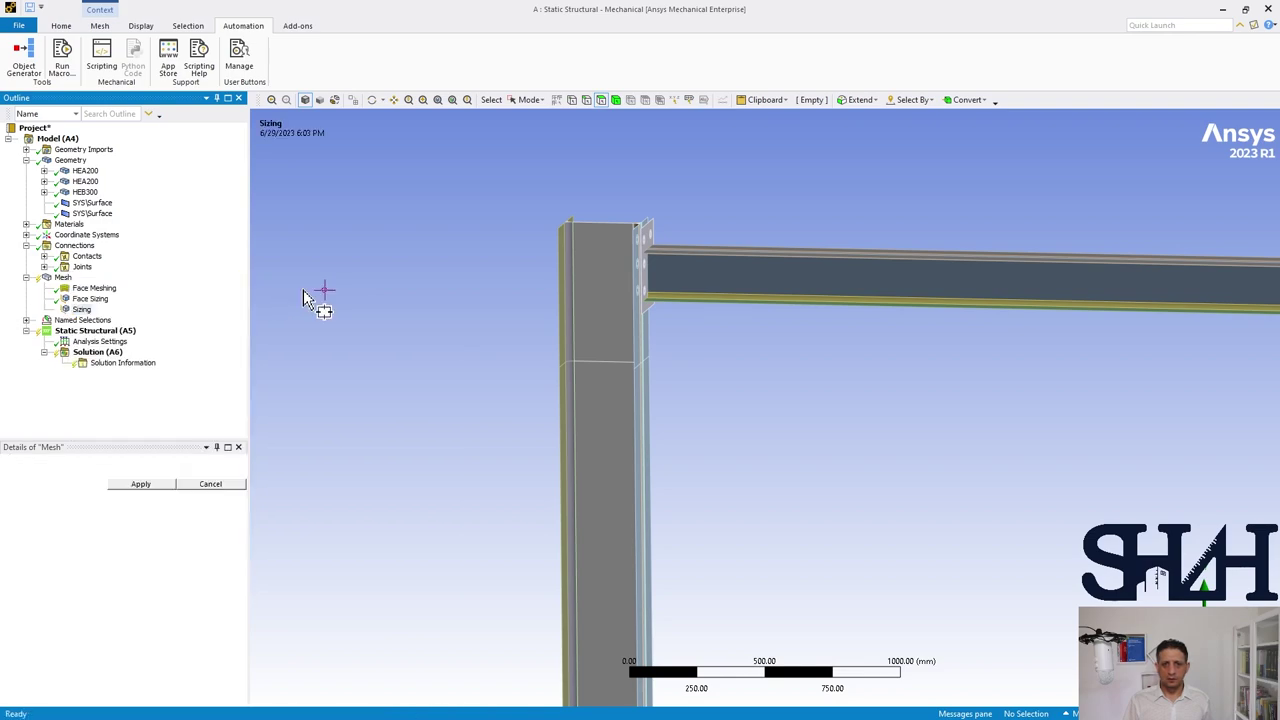
middle_click_drag(640, 300, 632, 197)
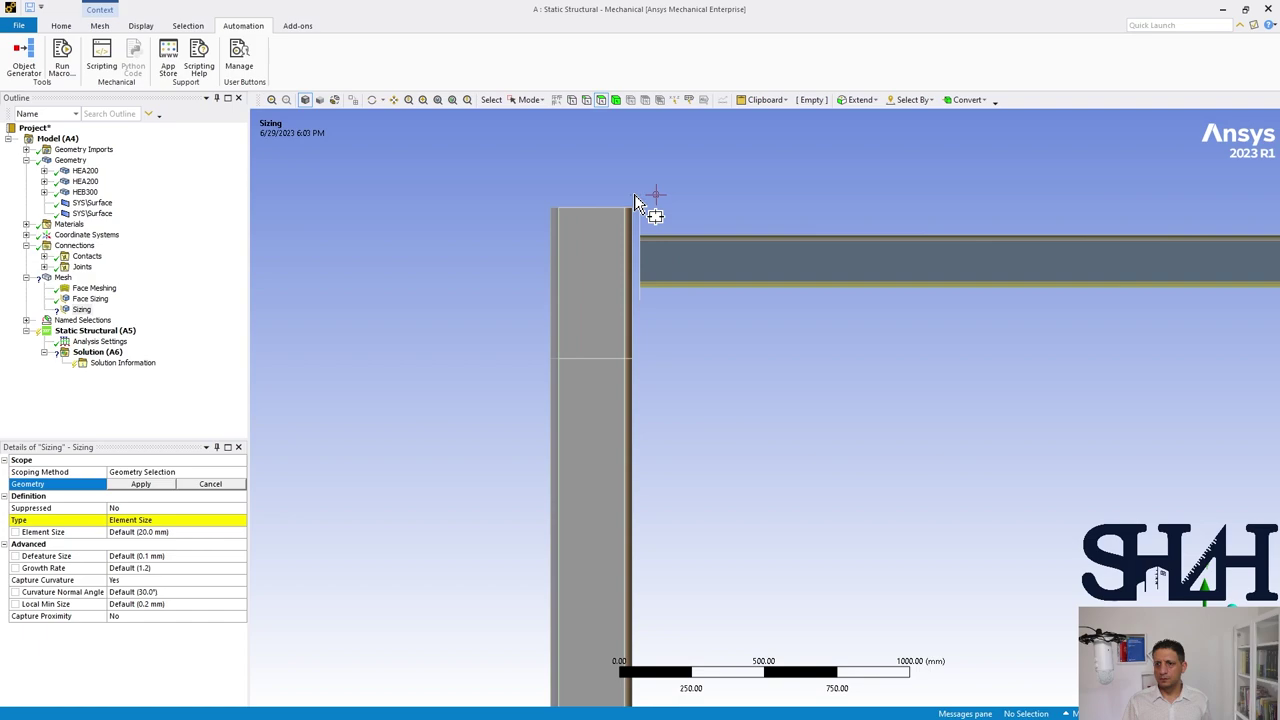
left_click(158, 487)
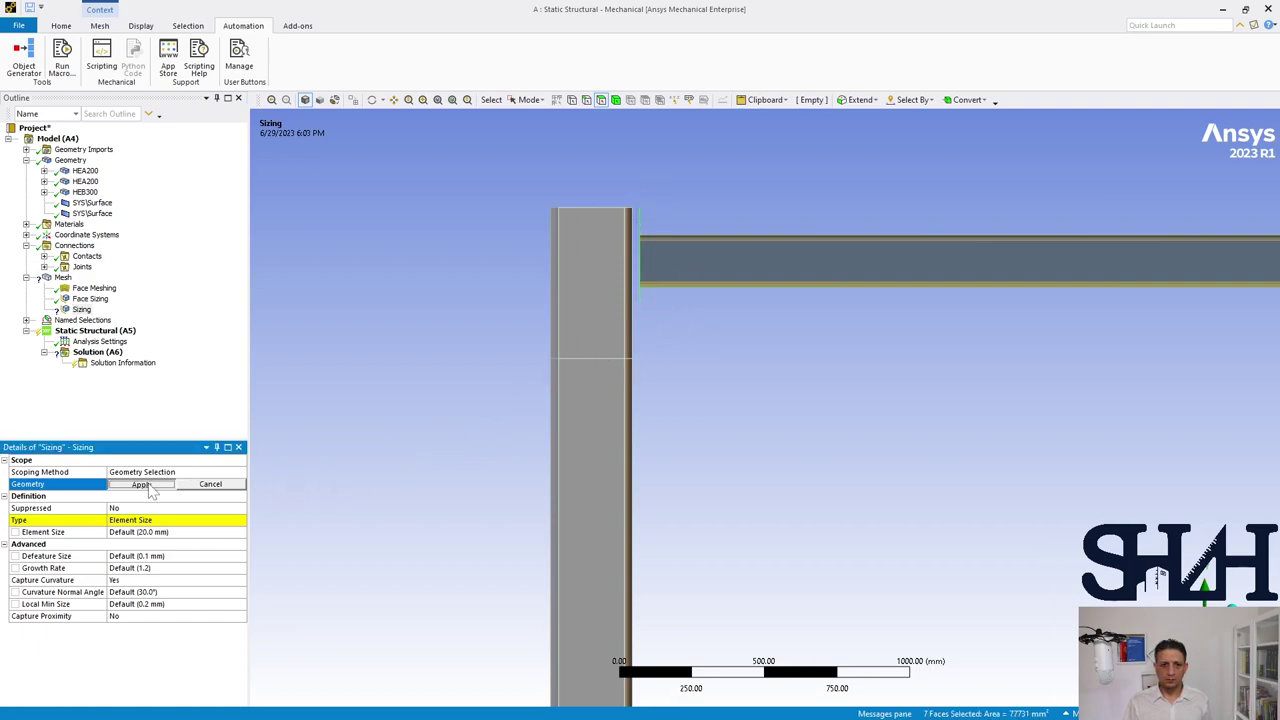
- Add the faces of the lower beam's end plate to the second face sizing and set its element size to 5 mm
middle_click_drag(485, 460, 586, 286)
left_click_drag(570, 250, 603, 400)
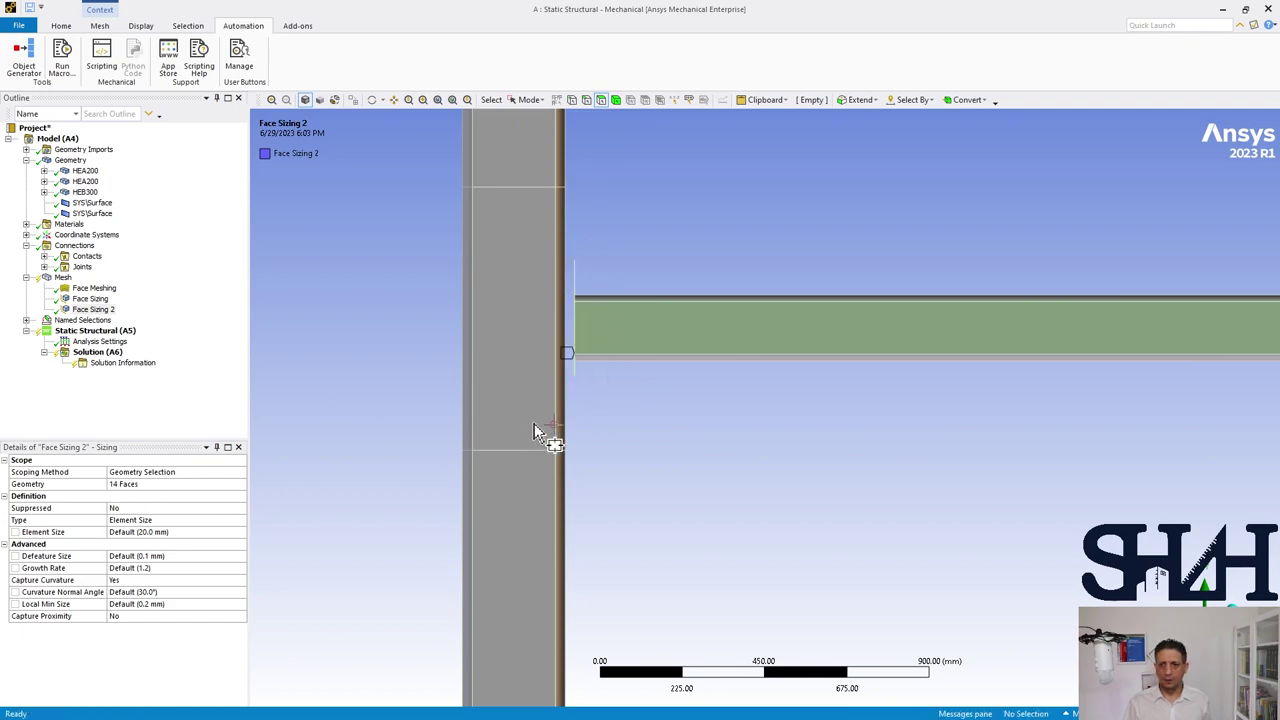
left_click(597, 378)
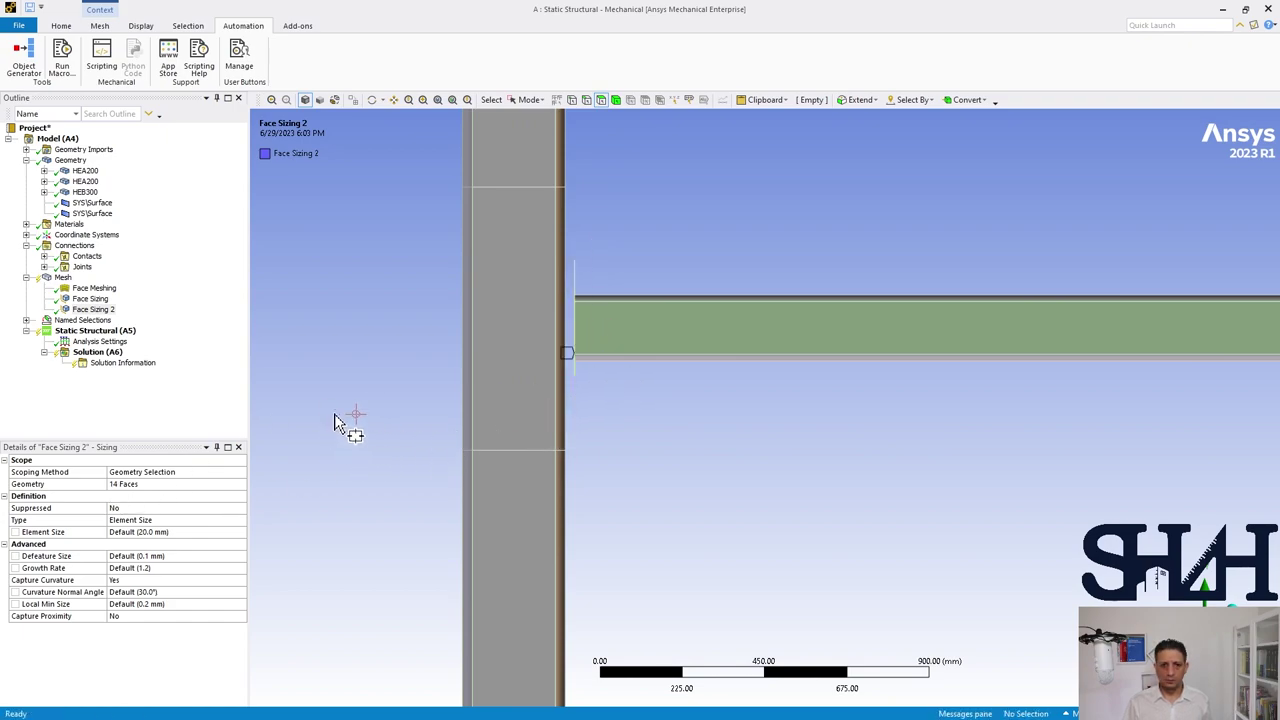
left_click(166, 534)
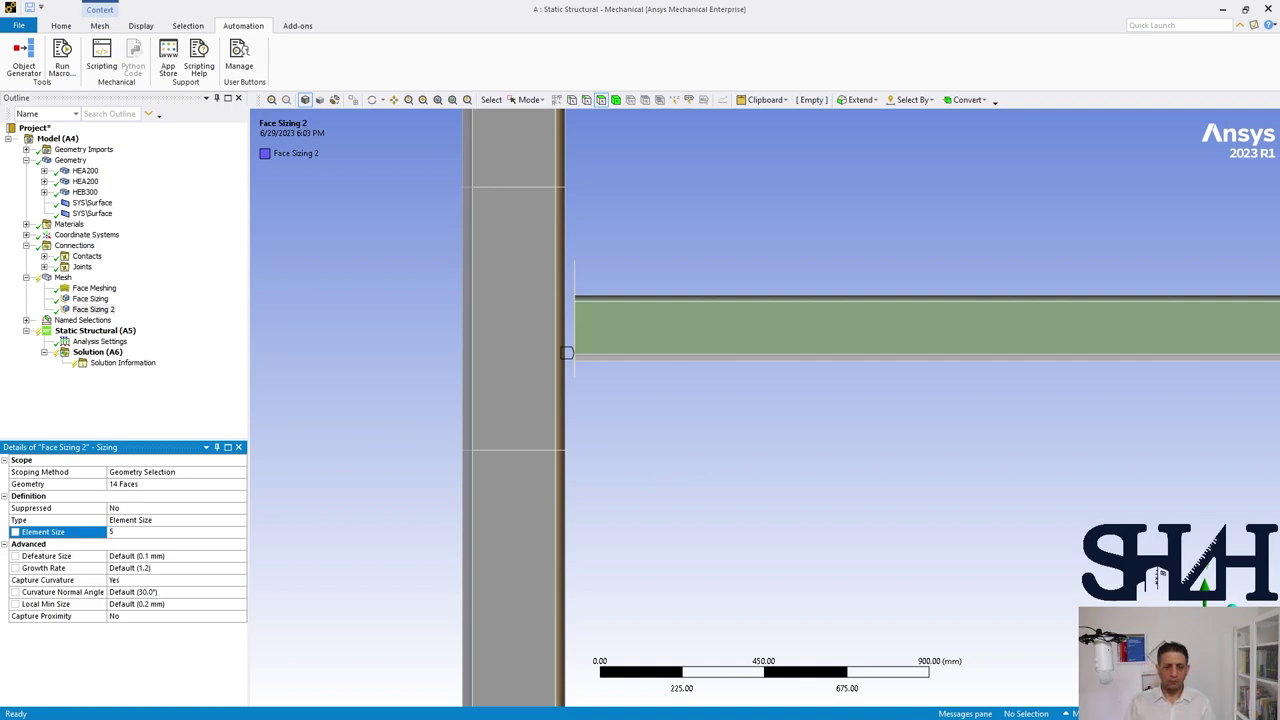
- Generate the mesh of the column and both beams with the updated sizing controls
scroll(299, 317, "down", 5)
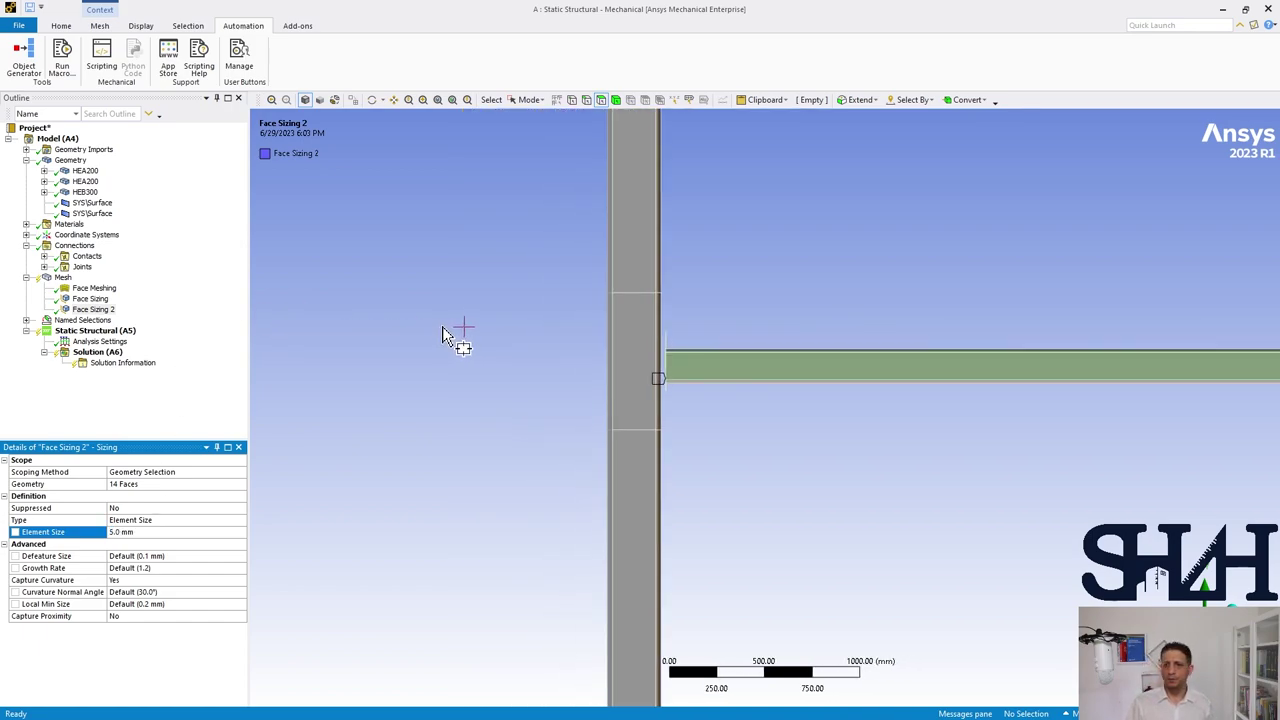
left_click(529, 100)
left_click(535, 126)
right_click(533, 323)
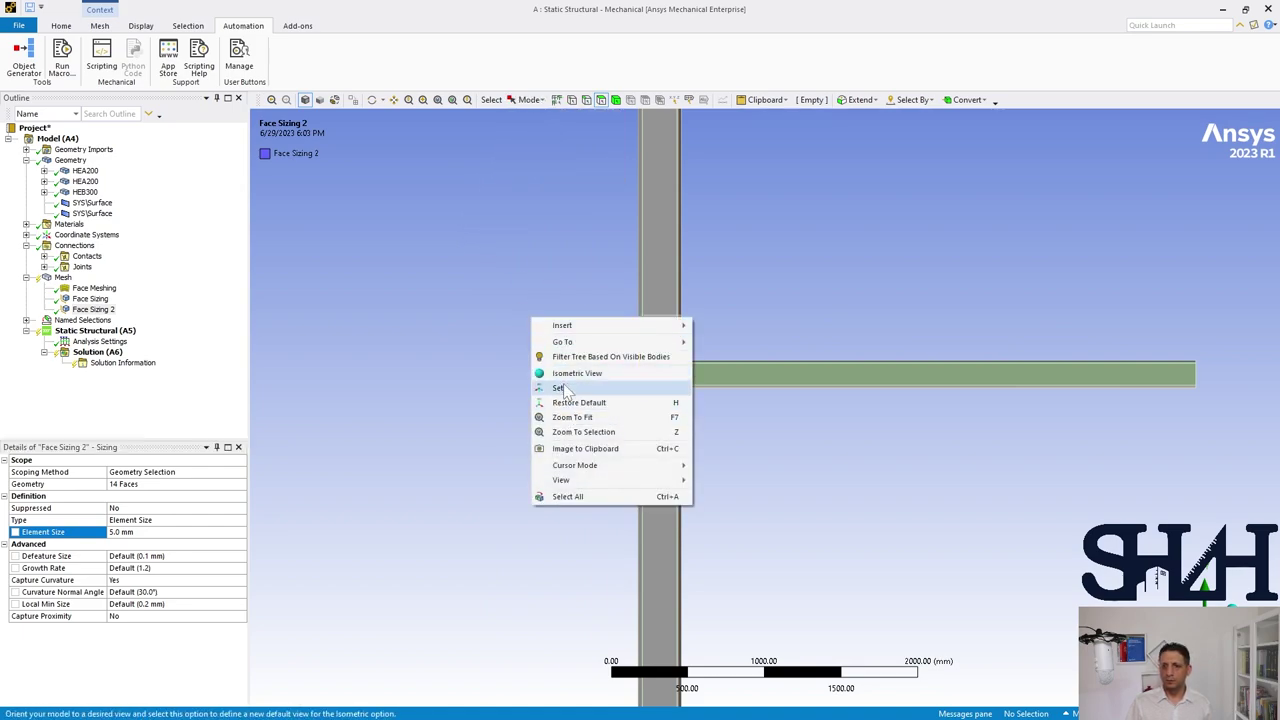
left_click(575, 418)
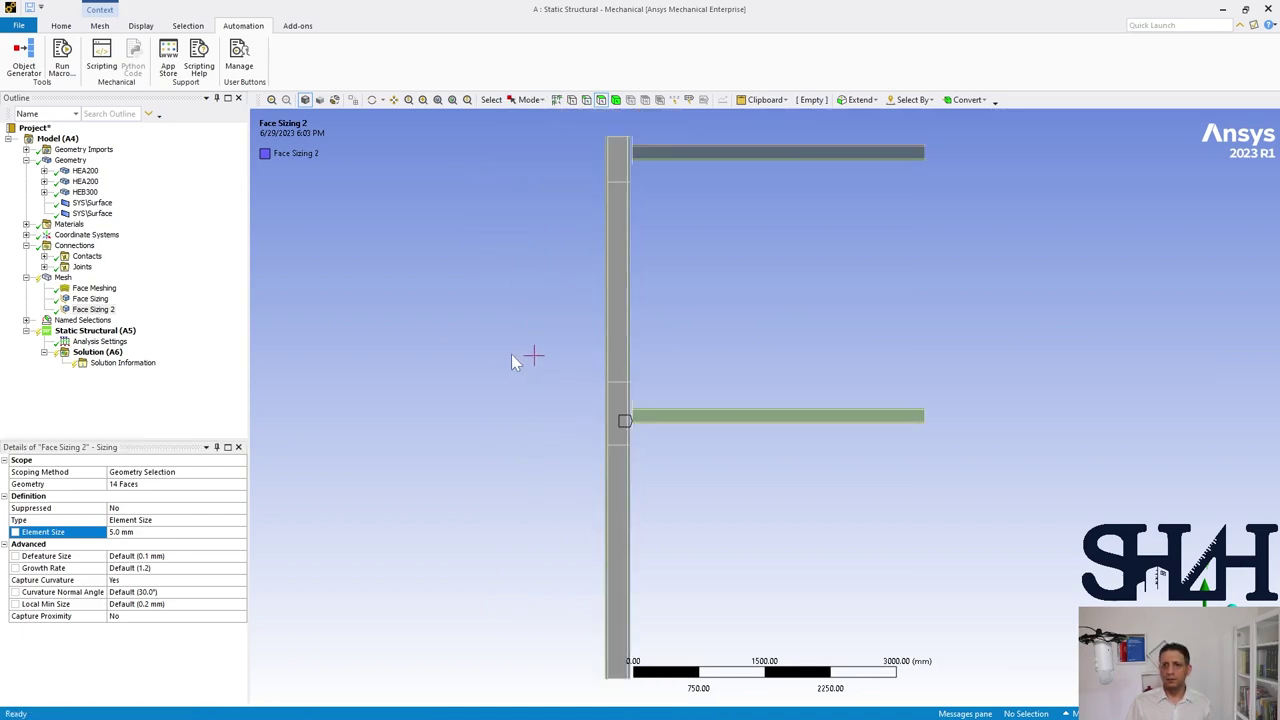
right_click(60, 283)
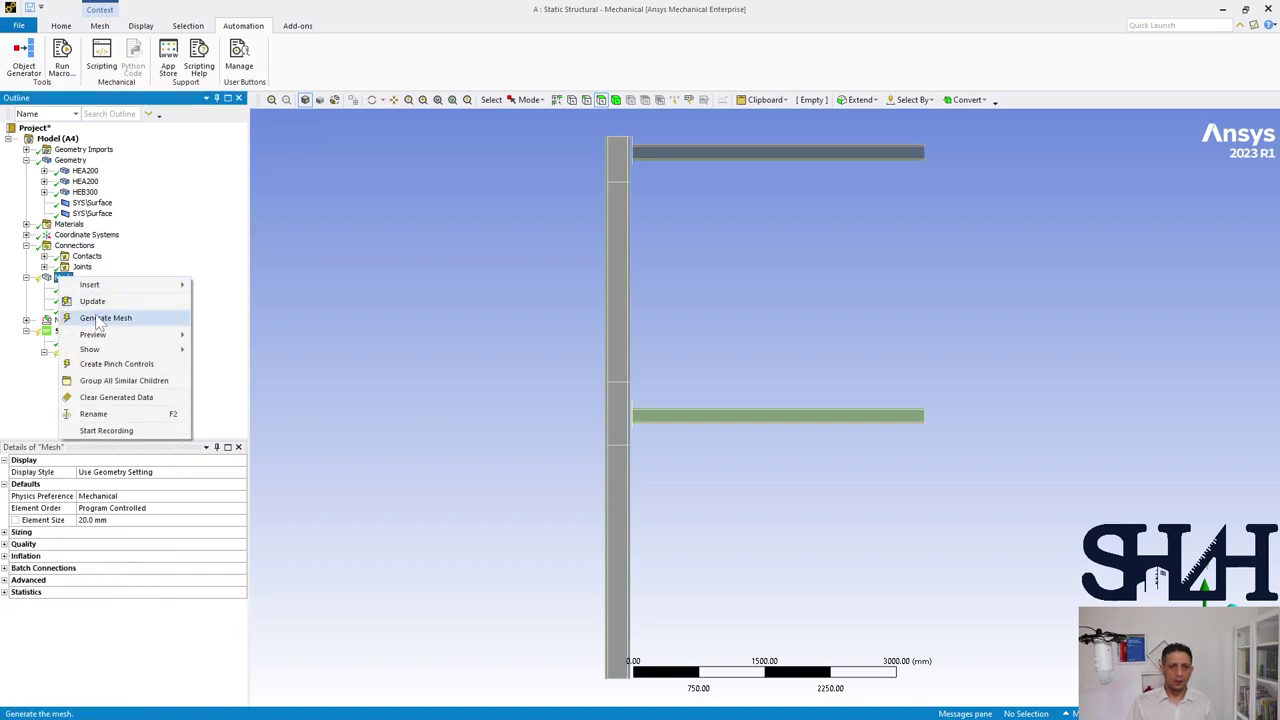
left_click(130, 314)
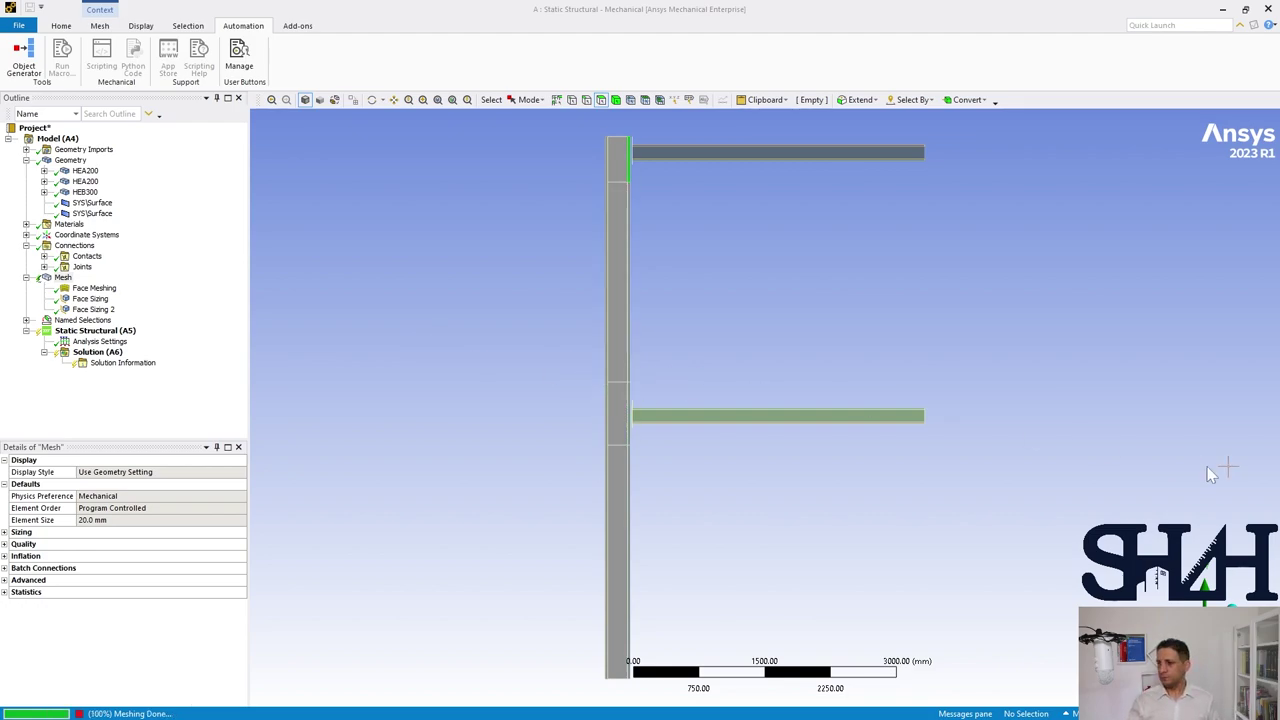
- Examine the generated mesh around the beam end plates, bolt holes and column flange
middle_click_drag(770, 300, 699, 334)
scroll(674, 263, "up", 10)
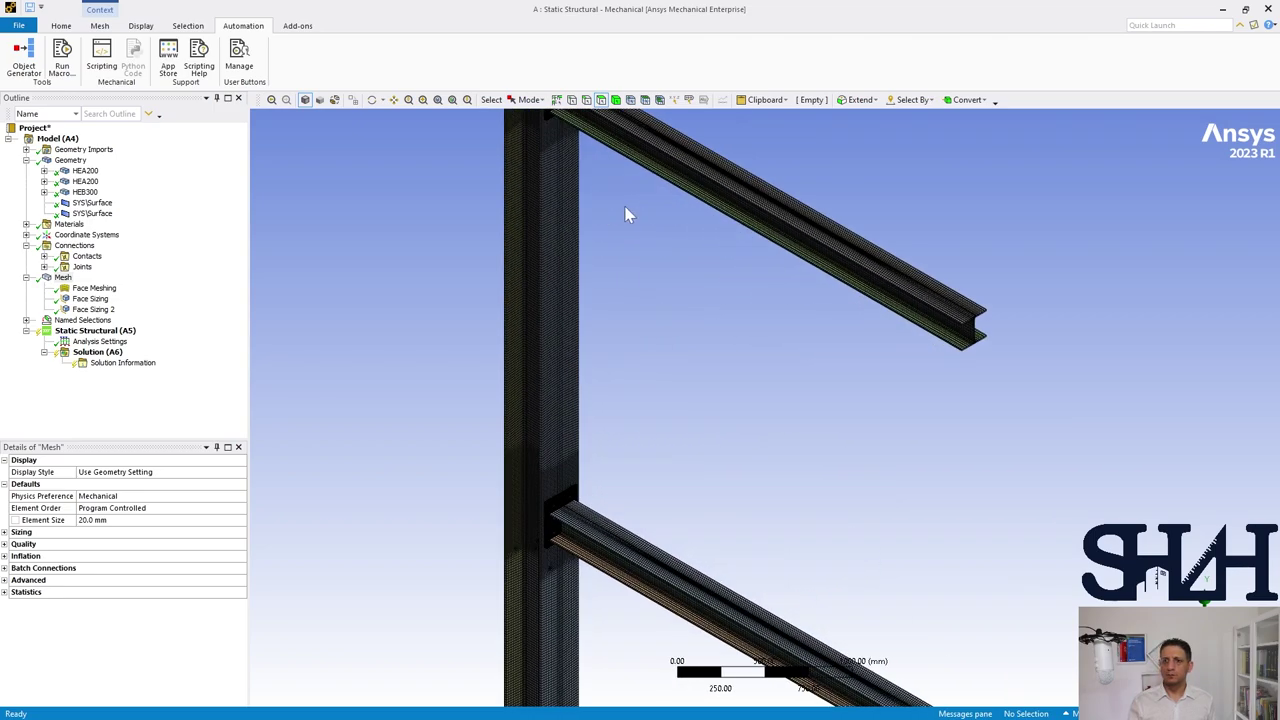
scroll(675, 370, "up", 4)
middle_click_drag(677, 366, 686, 323)
scroll(629, 335, "up", 2)
scroll(629, 335, "down", 3)
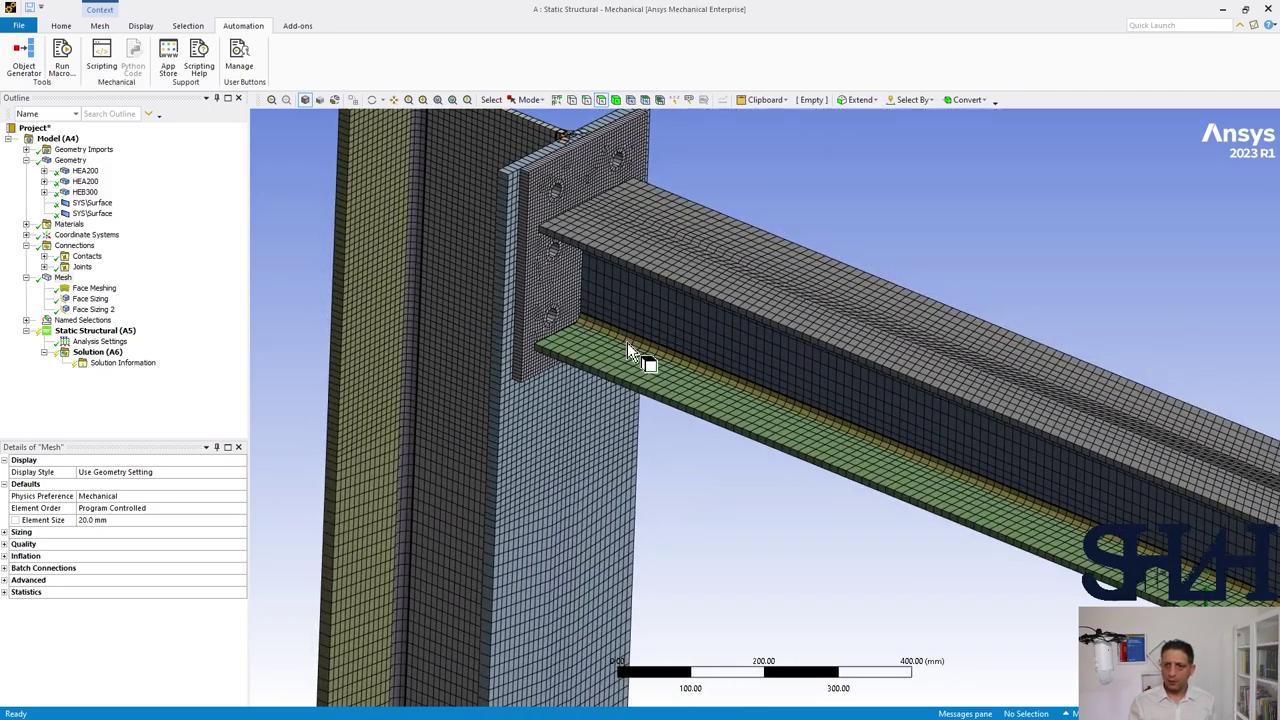
middle_click_drag(627, 342, 709, 286)
scroll(711, 331, "up", 2)
scroll(700, 372, "down", 1)
scroll(696, 362, "down", 3)
scroll(697, 276, "up", 2)
scroll(697, 276, "down", 3)
scroll(720, 487, "up", 1)
scroll(720, 487, "up", 1)
middle_click_drag(697, 354, 728, 380)
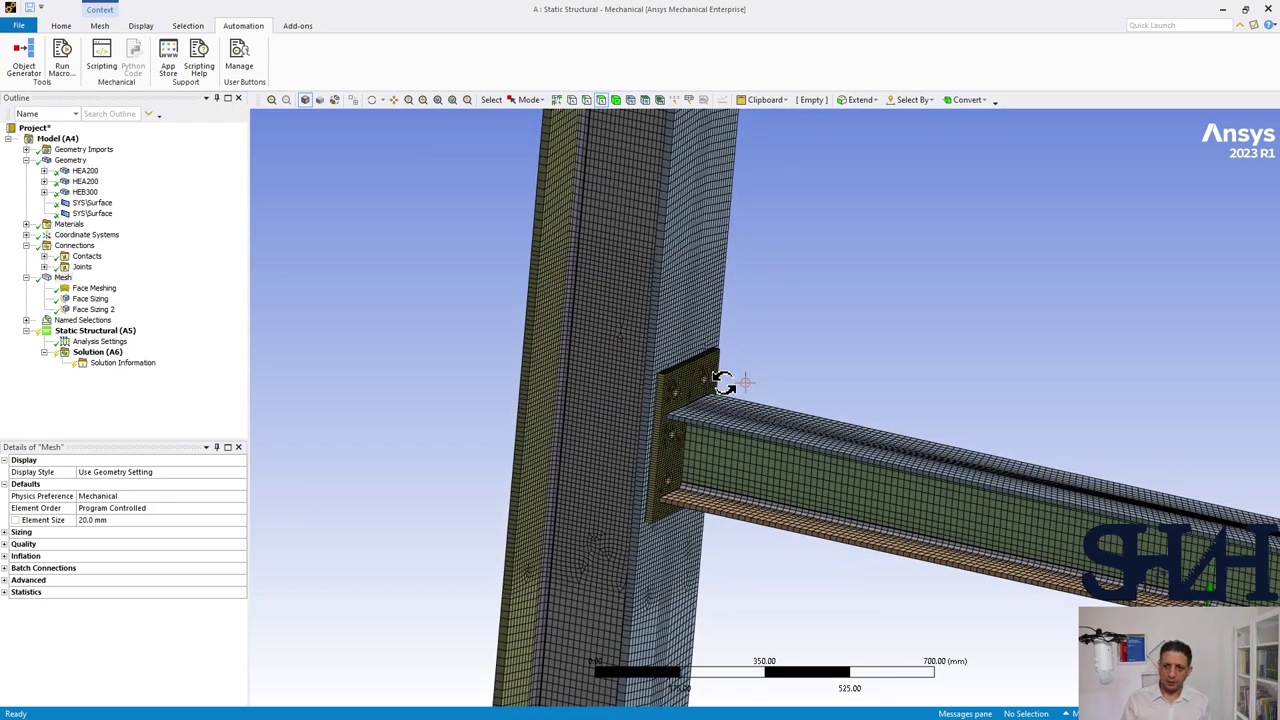
scroll(716, 383, "down", 1)
scroll(713, 383, "down", 1)
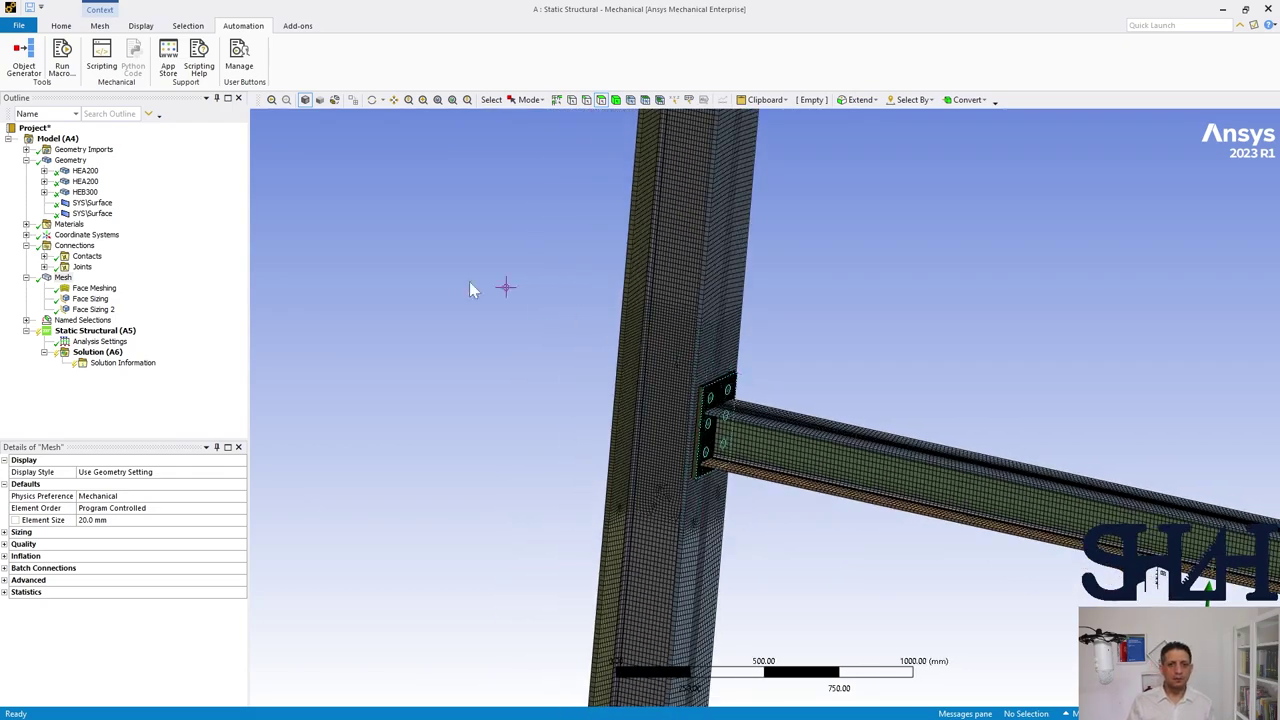
- Add a Contact Tool to the connections and generate initial contact results for all contacts
right_click(76, 247)
mouse_move(104, 260)
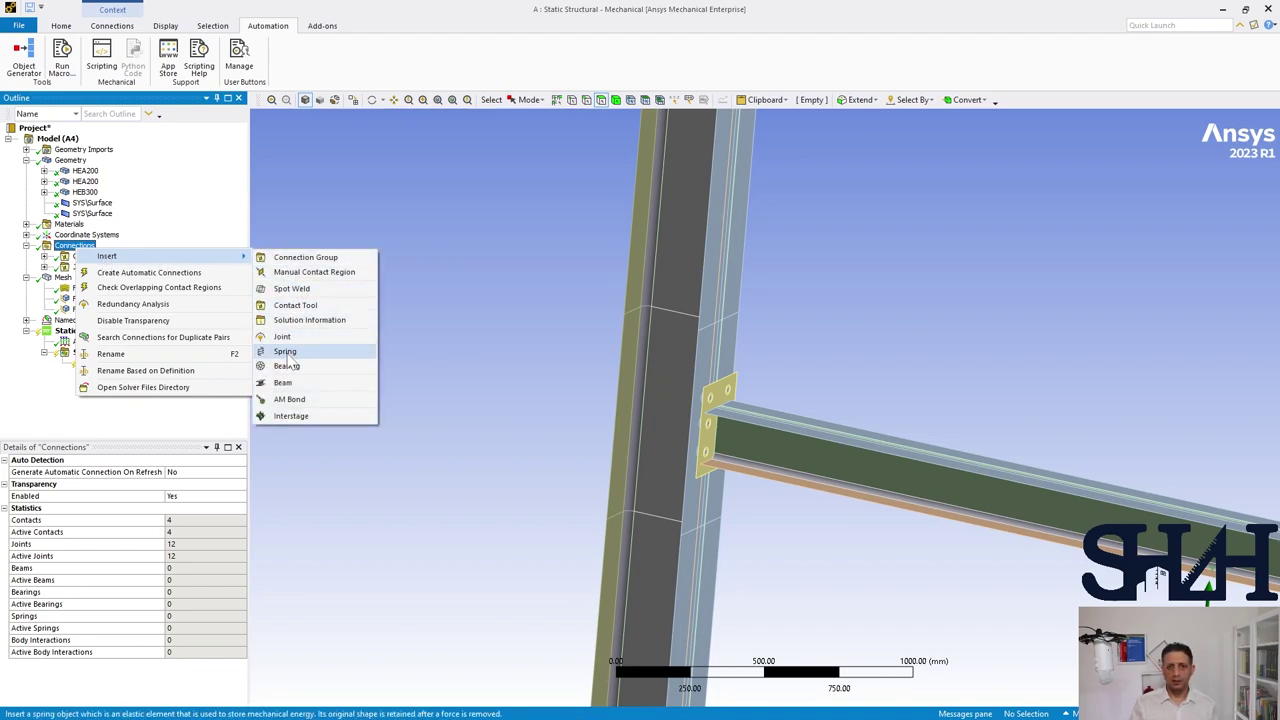
left_click(295, 306)
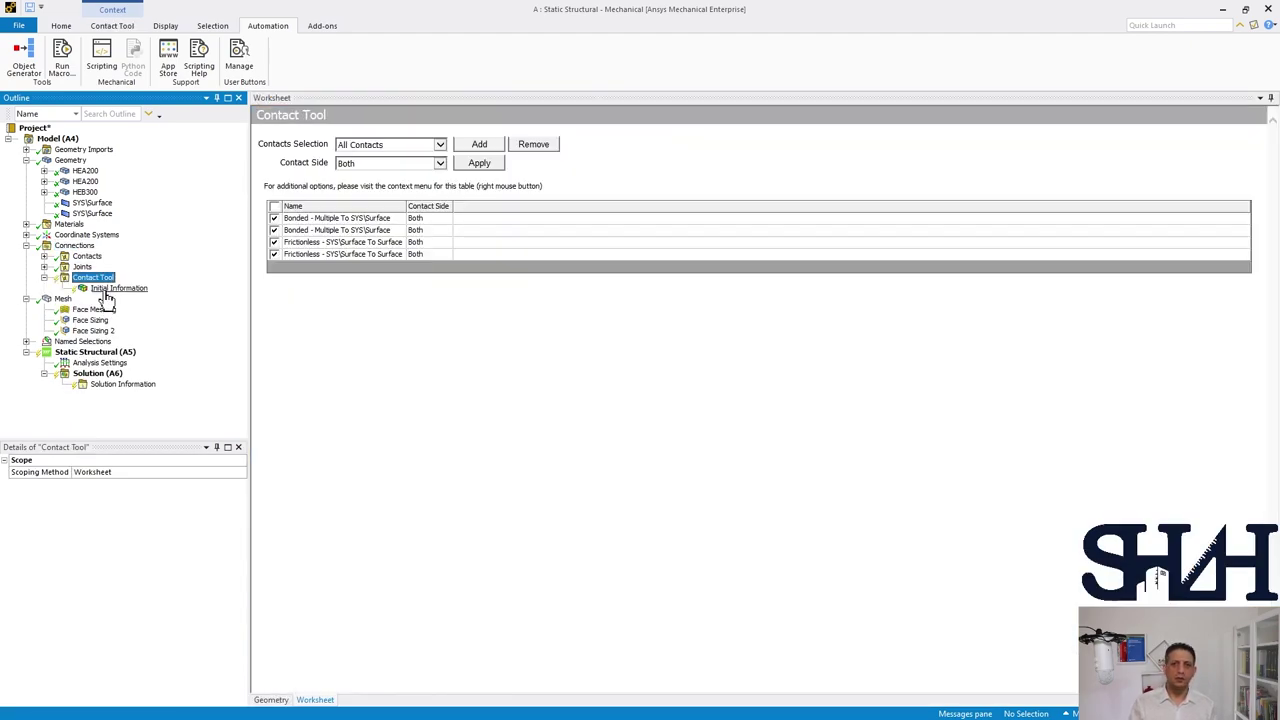
right_click(110, 295)
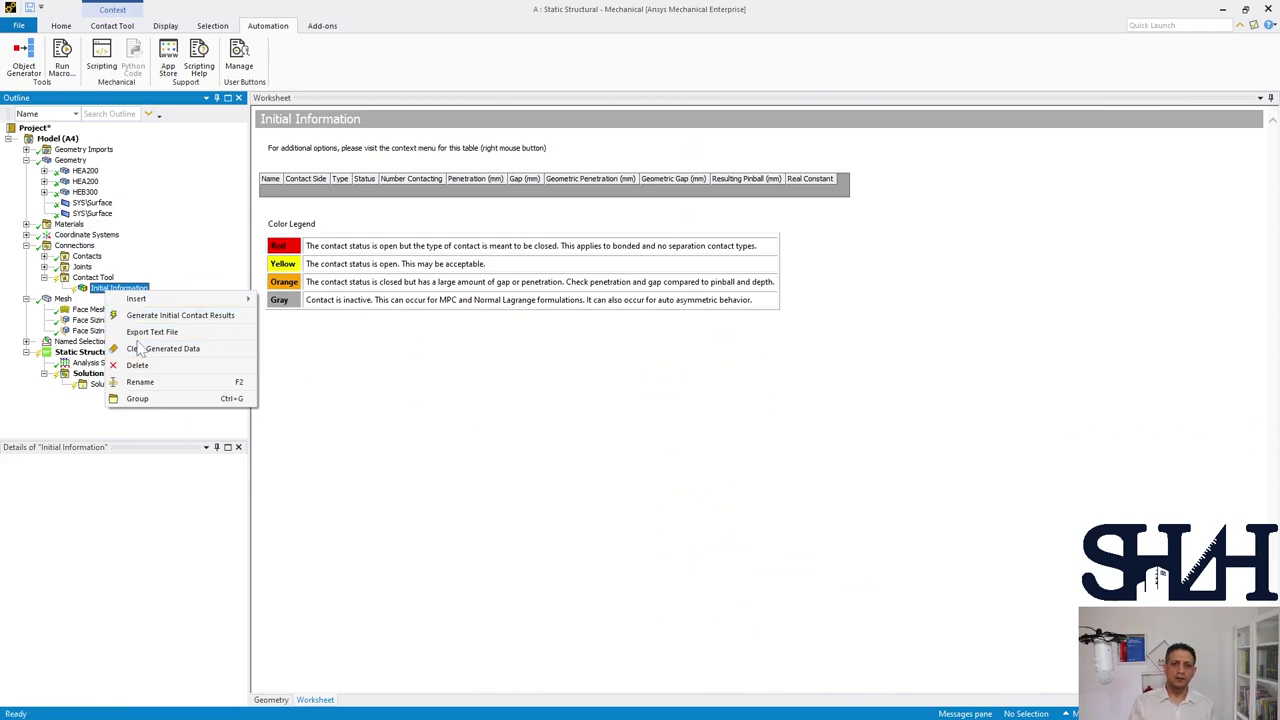
left_click(147, 320)
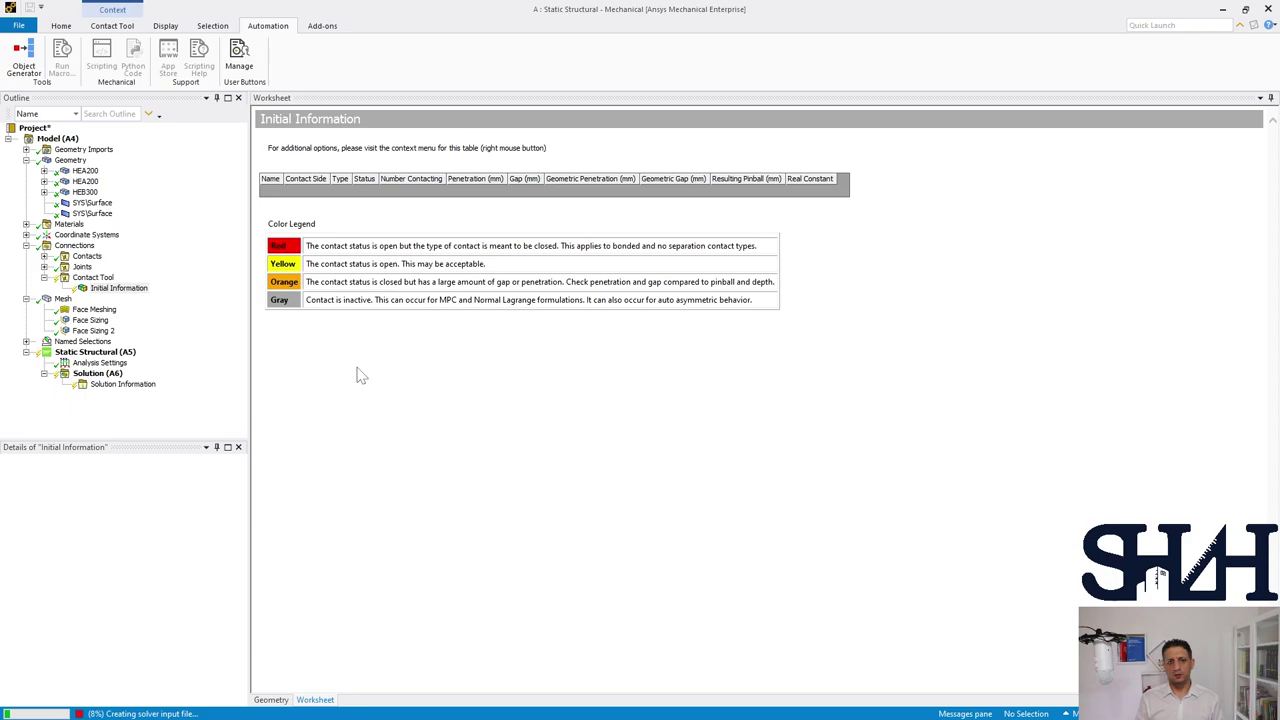
- Generate the Contact Tool's initial contact results again and check the status and gap of each contact pair
right_click(95, 225)
left_click(134, 252)
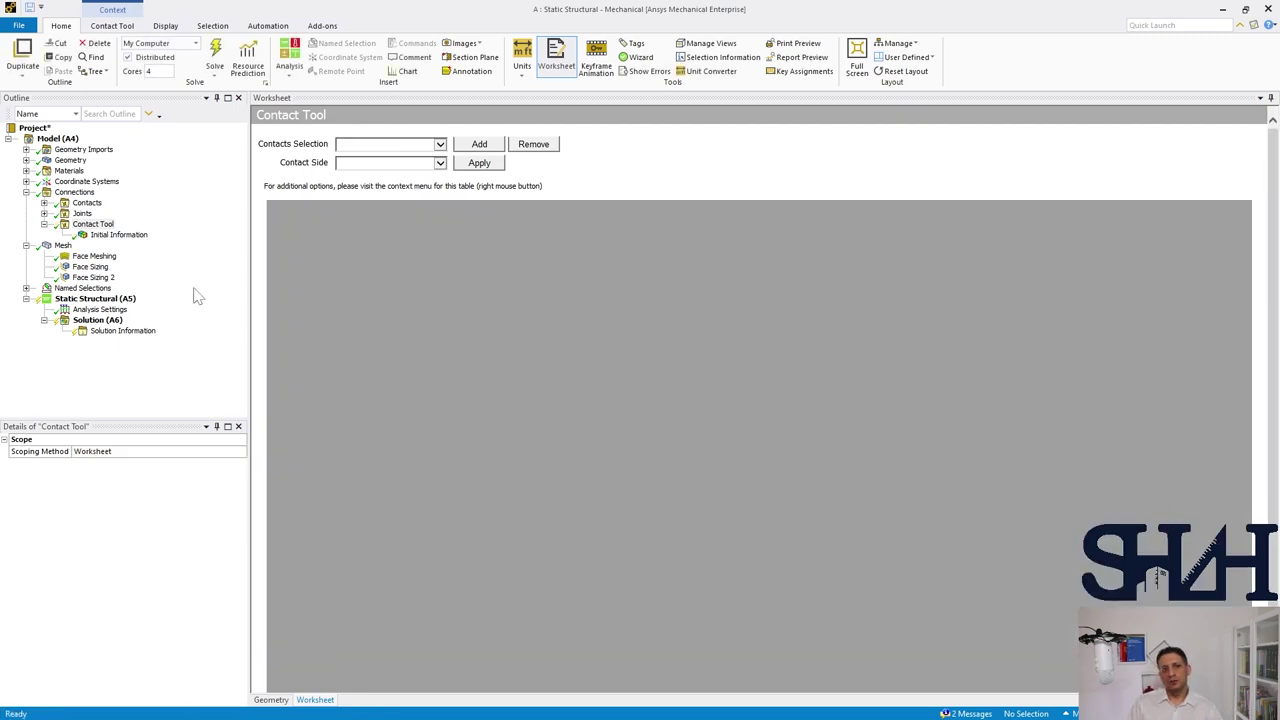
left_click(116, 234)
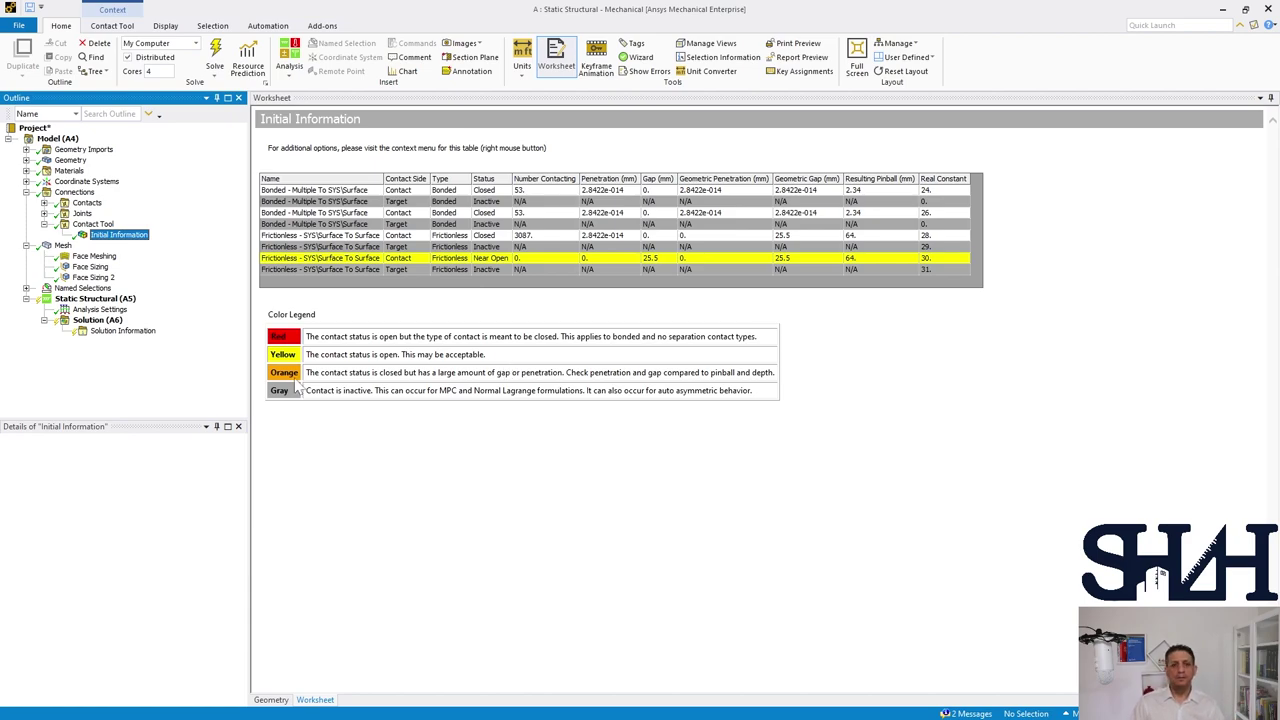
- Set the interface treatment offset of the lower beam's frictionless end-plate contact to 25.5 mm
left_click(44, 203)
left_click(150, 245)
scroll(148, 570, "down", 5)
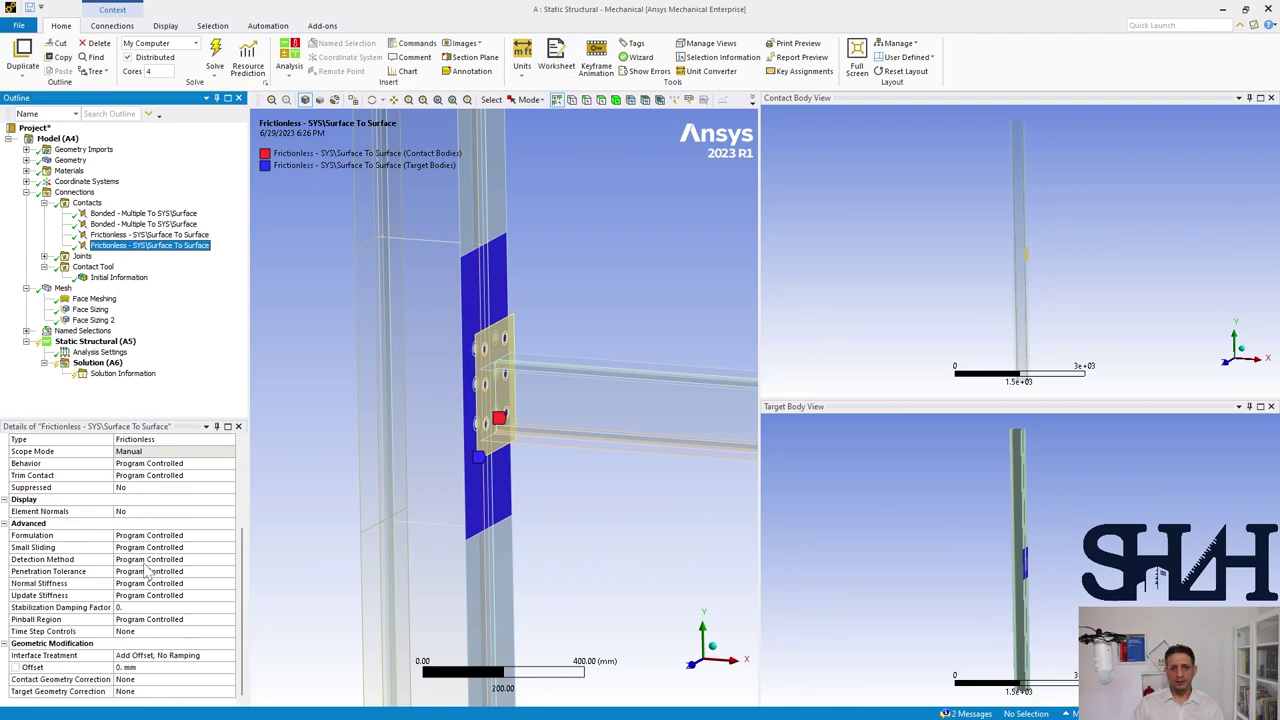
left_click(158, 667)
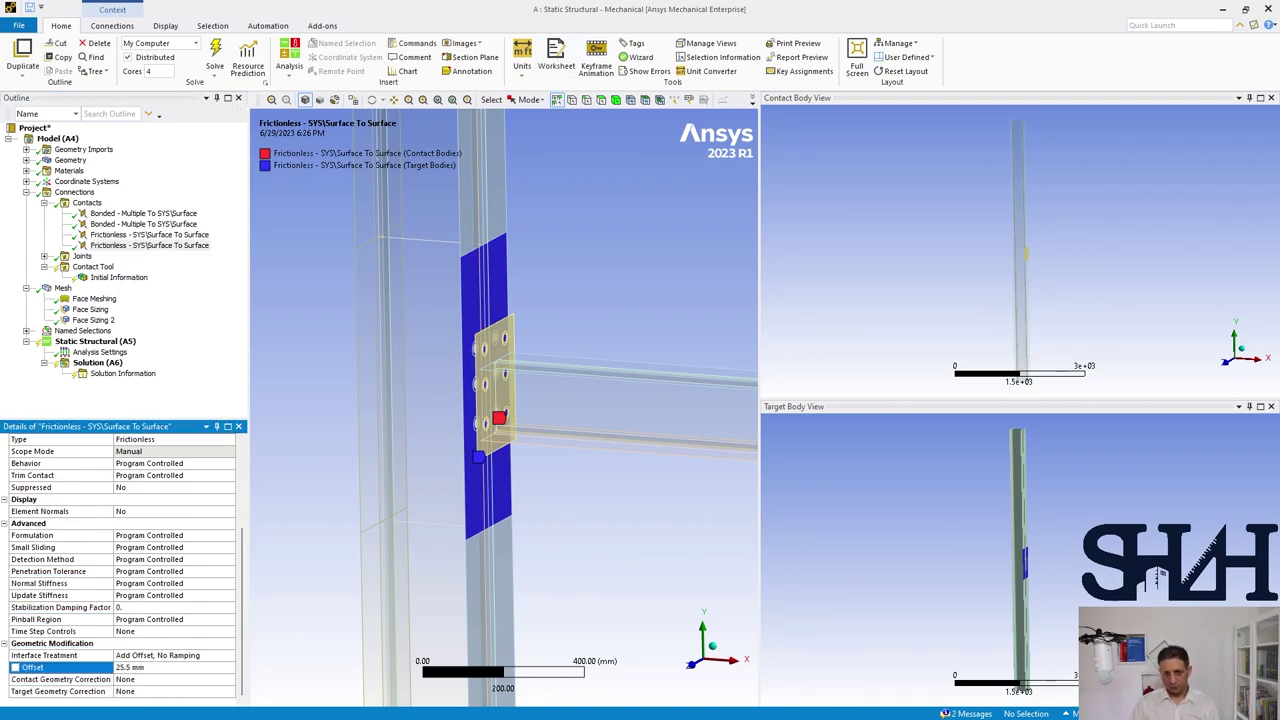
- Update the initial contact results for the new lower contact offset and review the Initial Information table
right_click(92, 268)
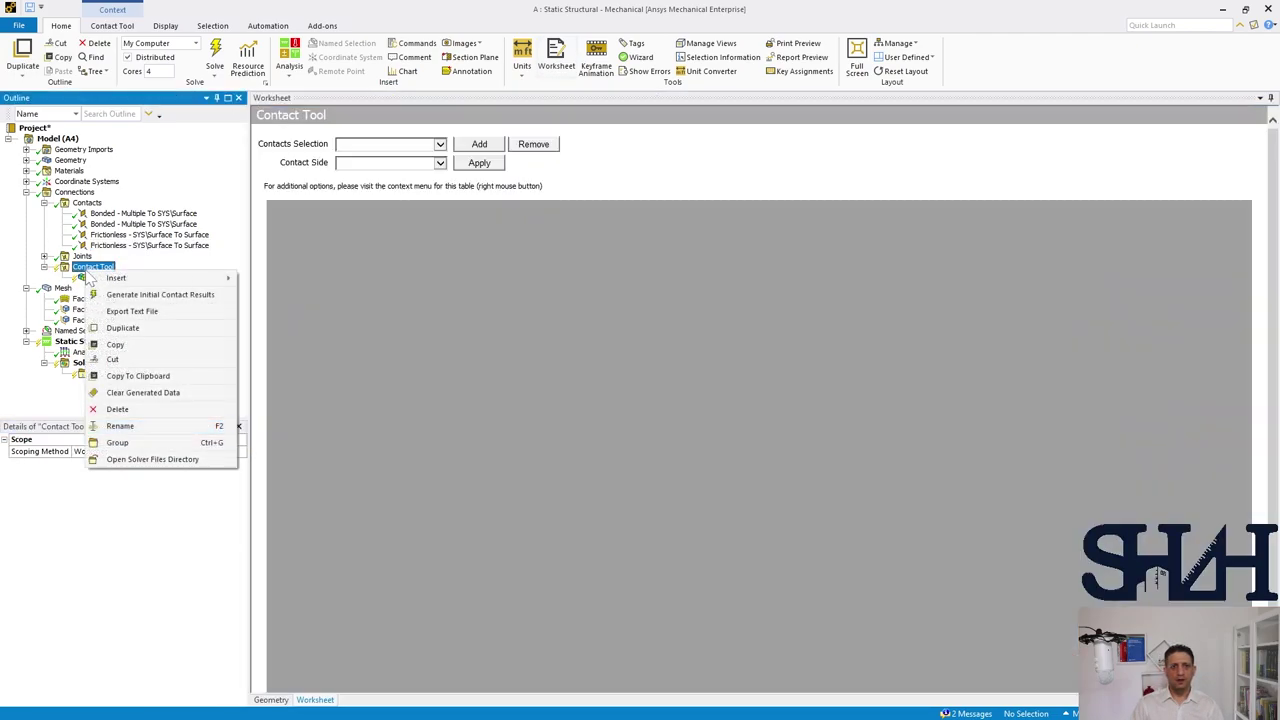
left_click(104, 293)
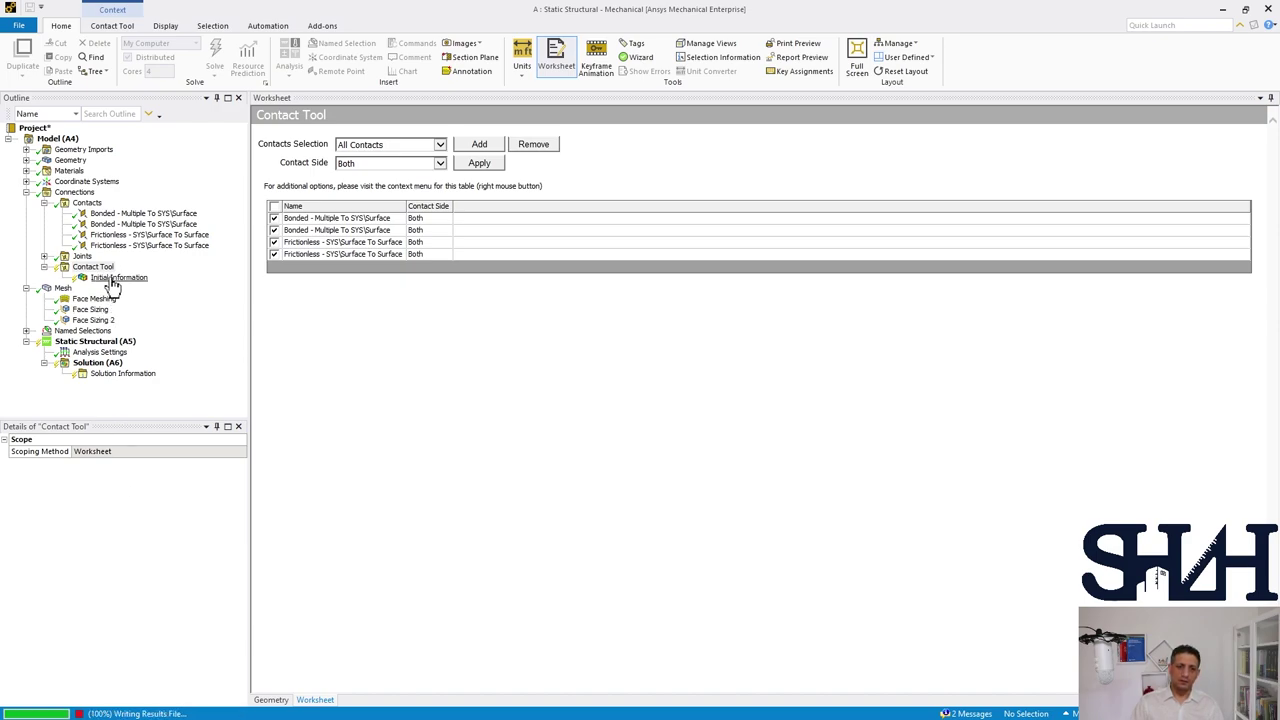
left_click(115, 279)
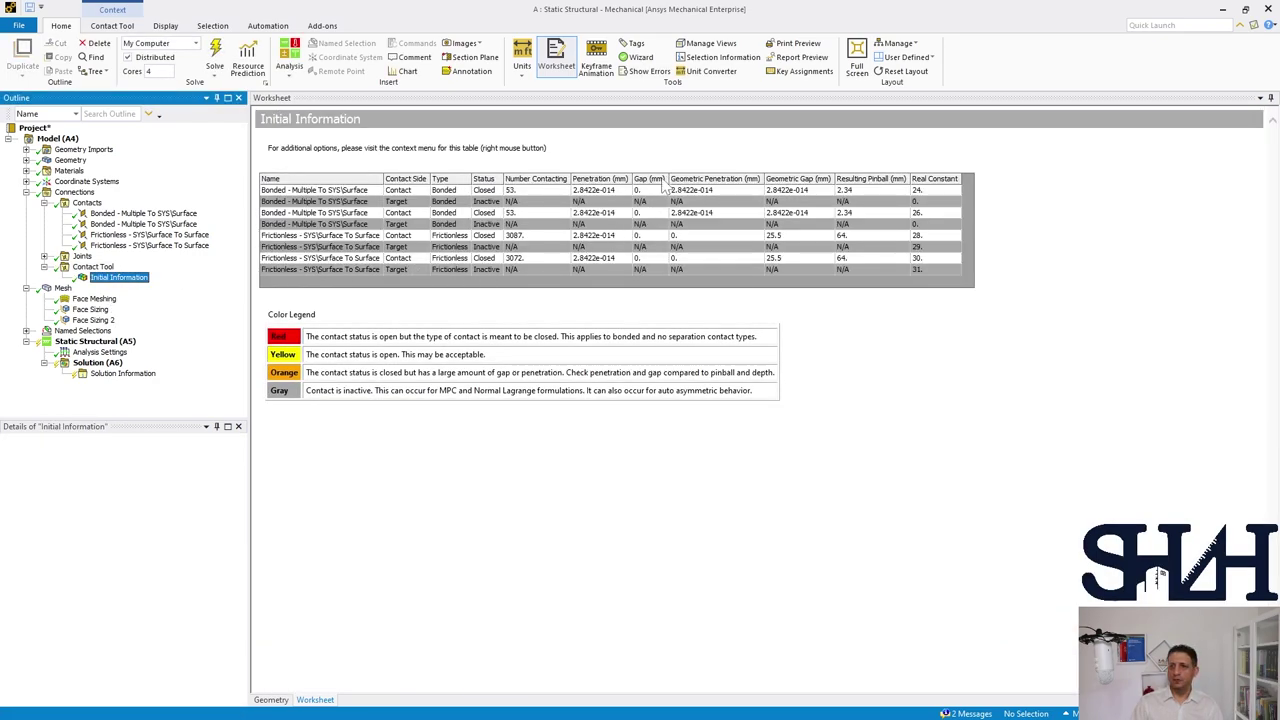
- Collapse the contact, connection and mesh branches in the outline and inspect the mesh at the lower beam's end plate
left_click(44, 267)
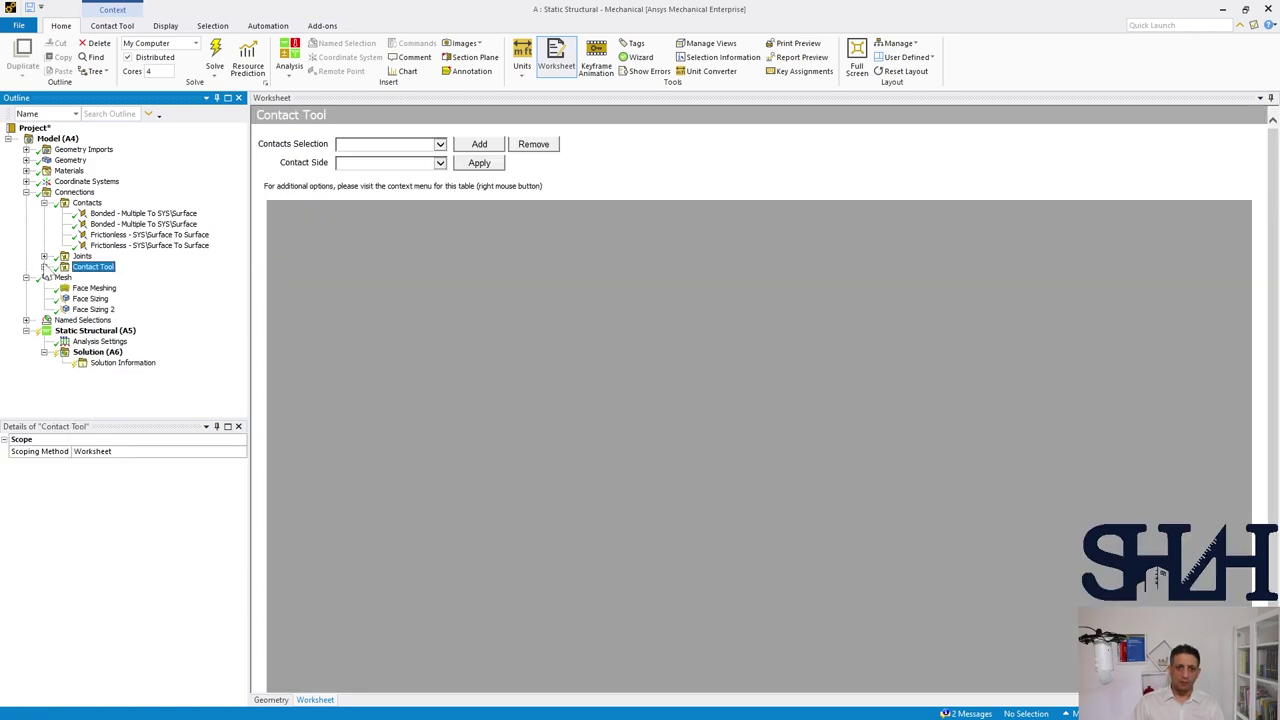
left_click(44, 202)
double_click(46, 192)
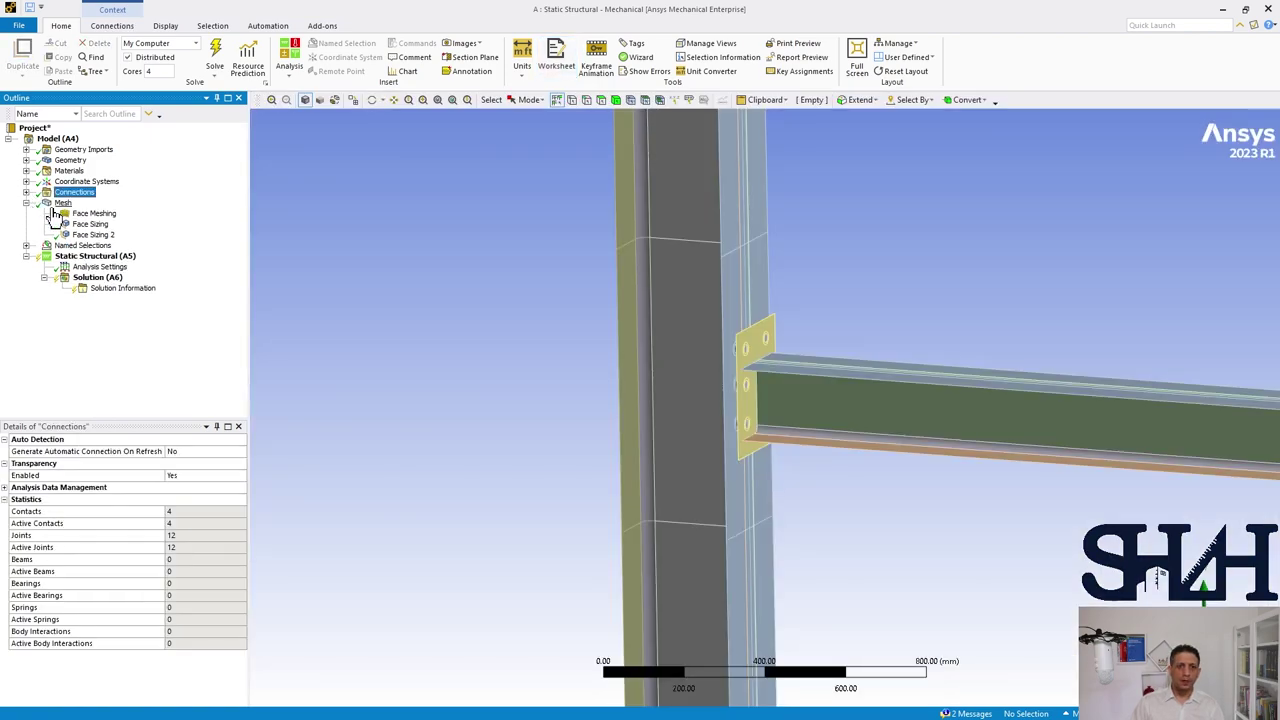
left_click(62, 203)
middle_click_drag(766, 434, 613, 388, "ctrl")
scroll(630, 356, "up", 3)
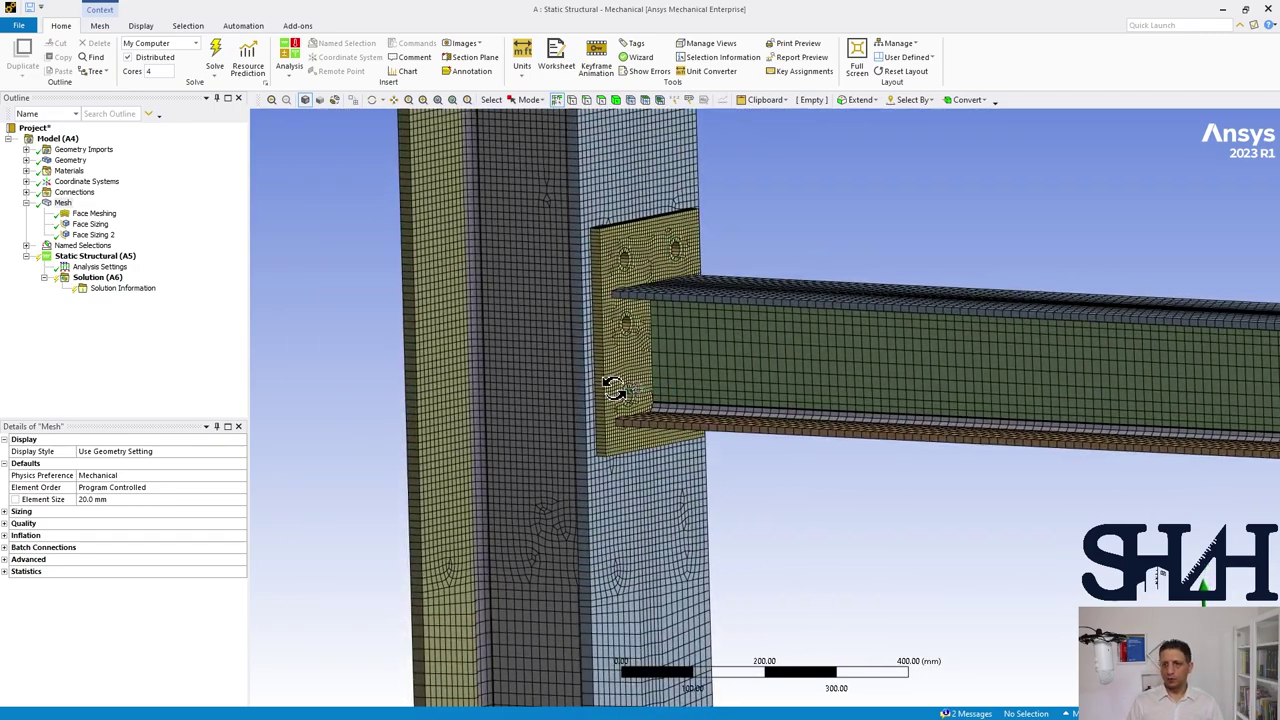
left_click(26, 203)
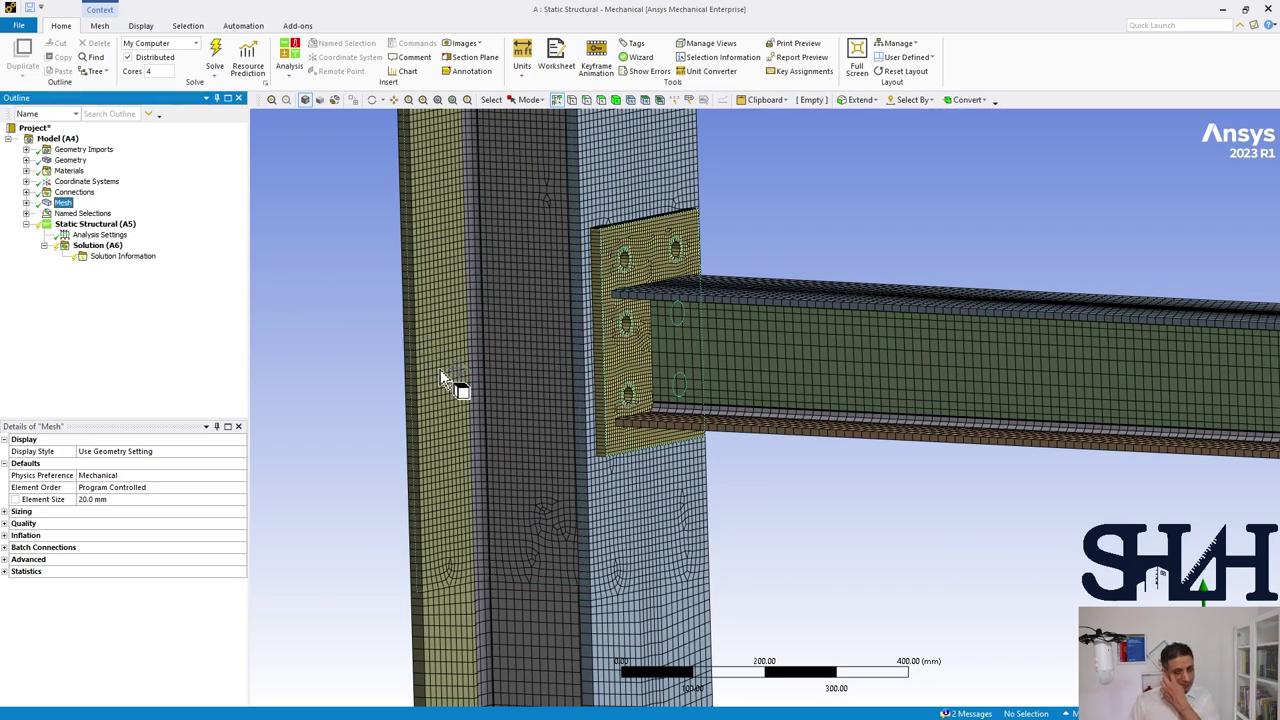
- Insert a Symmetry object under the model and add a Symmetry Region to it
scroll(443, 370, "down", 2)
right_click(381, 301)
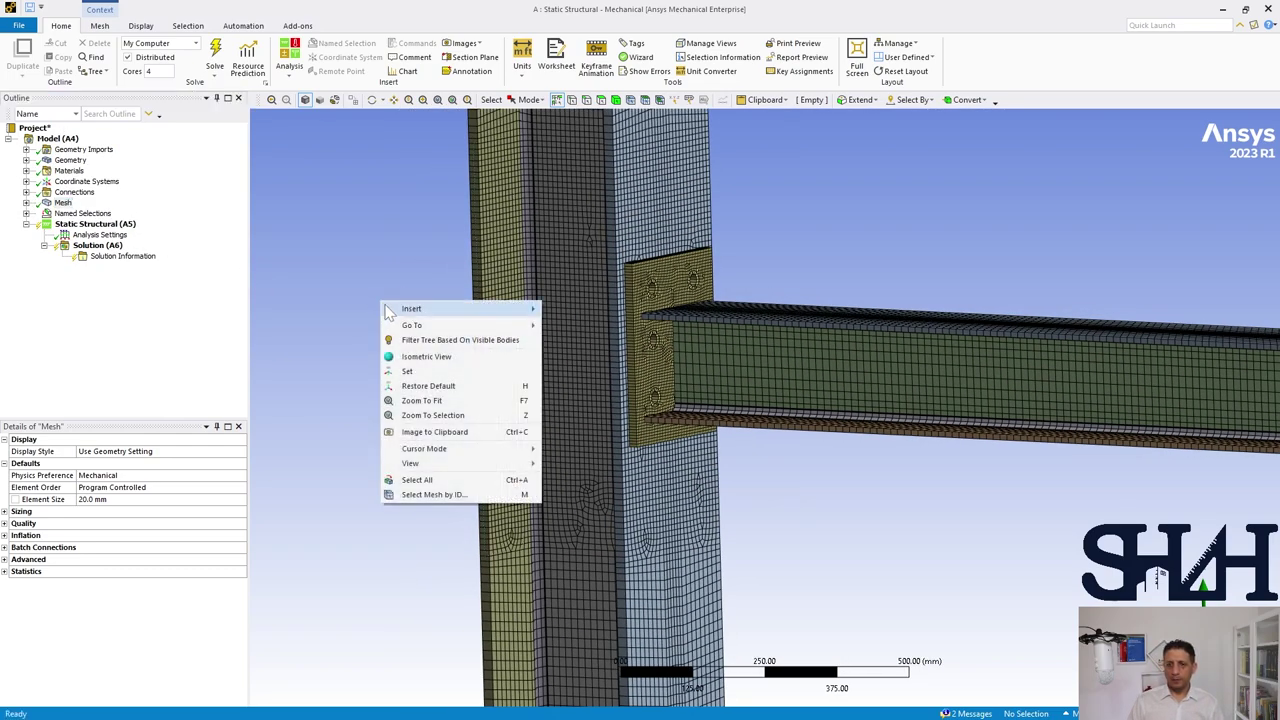
left_click(421, 400)
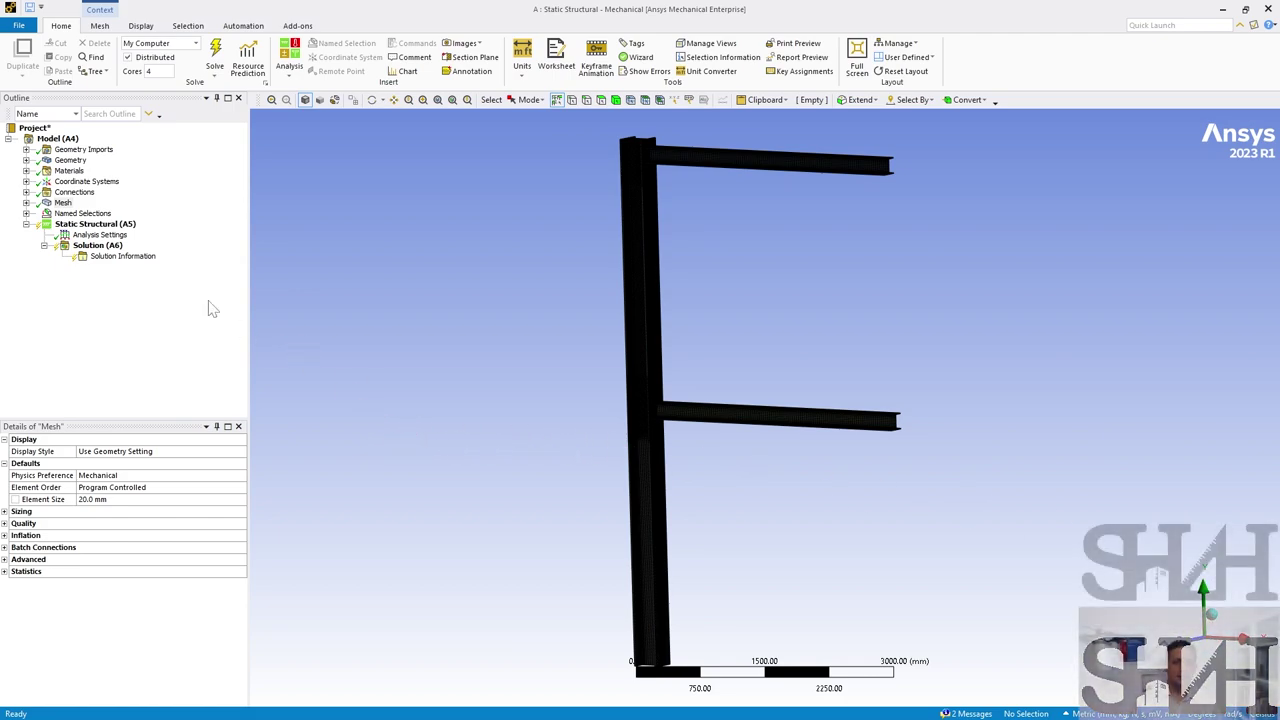
left_click(58, 138)
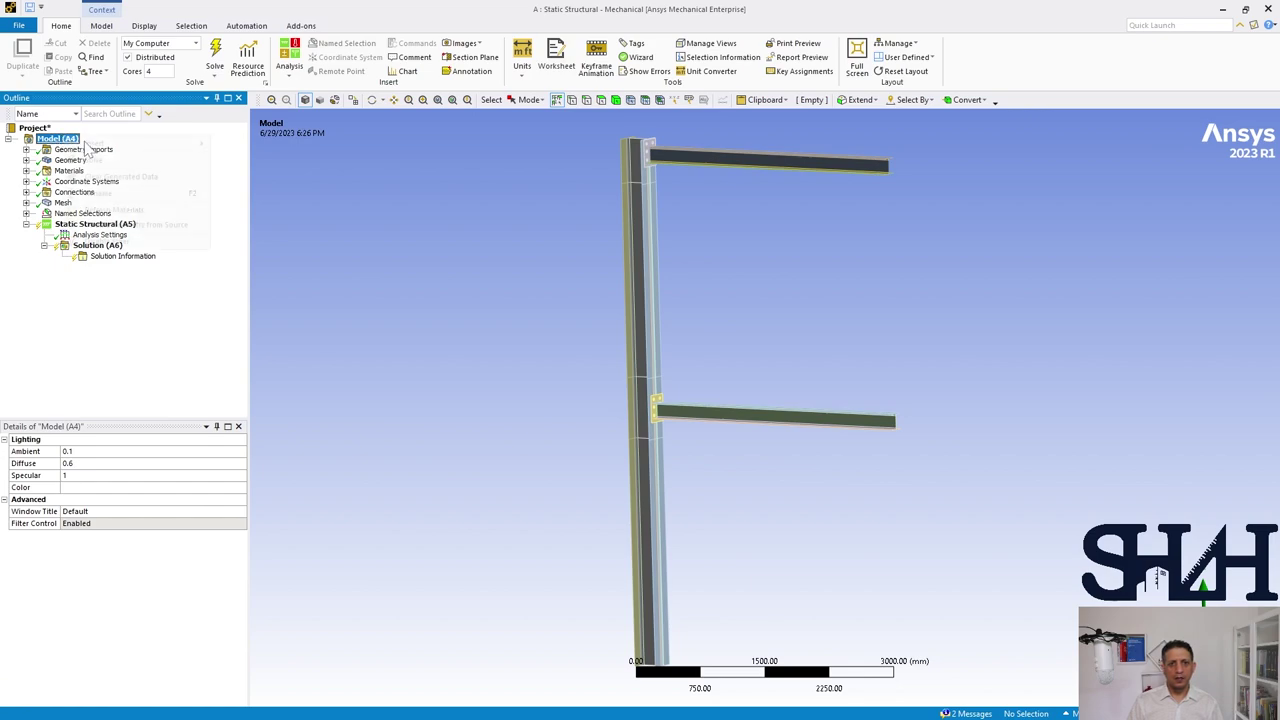
mouse_move(110, 143)
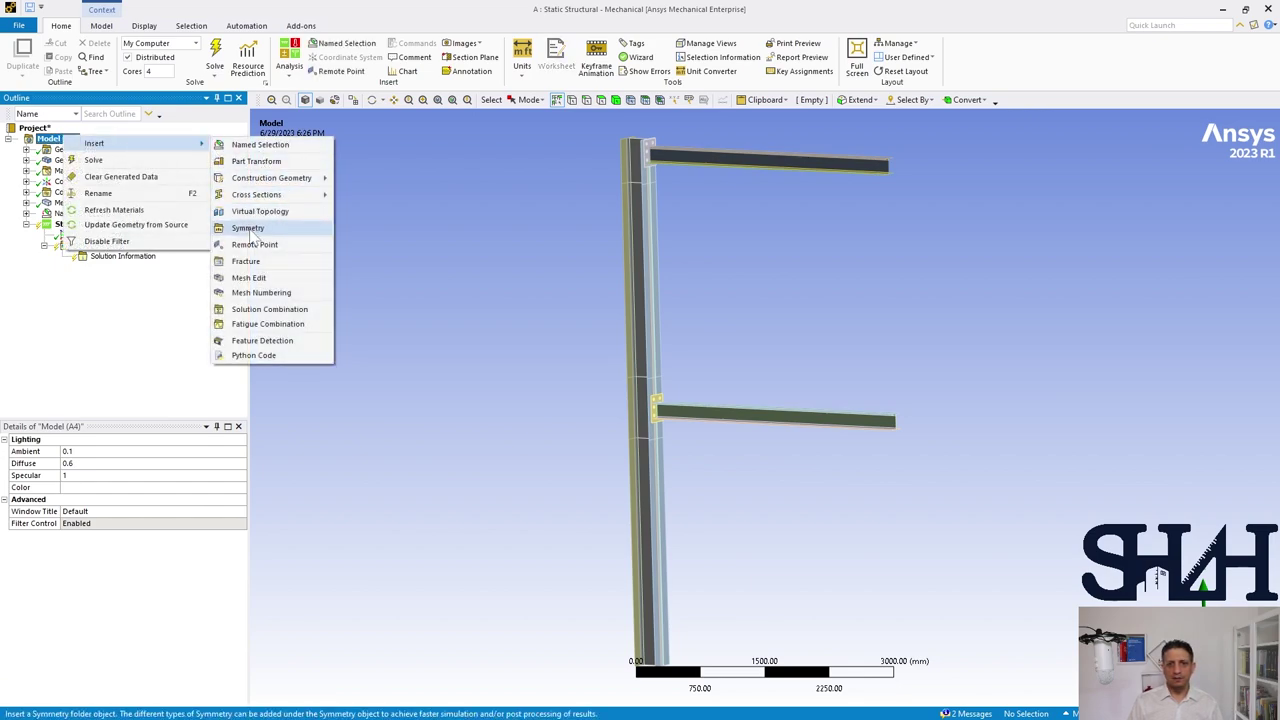
left_click(248, 228)
right_click(70, 192)
mouse_move(101, 201)
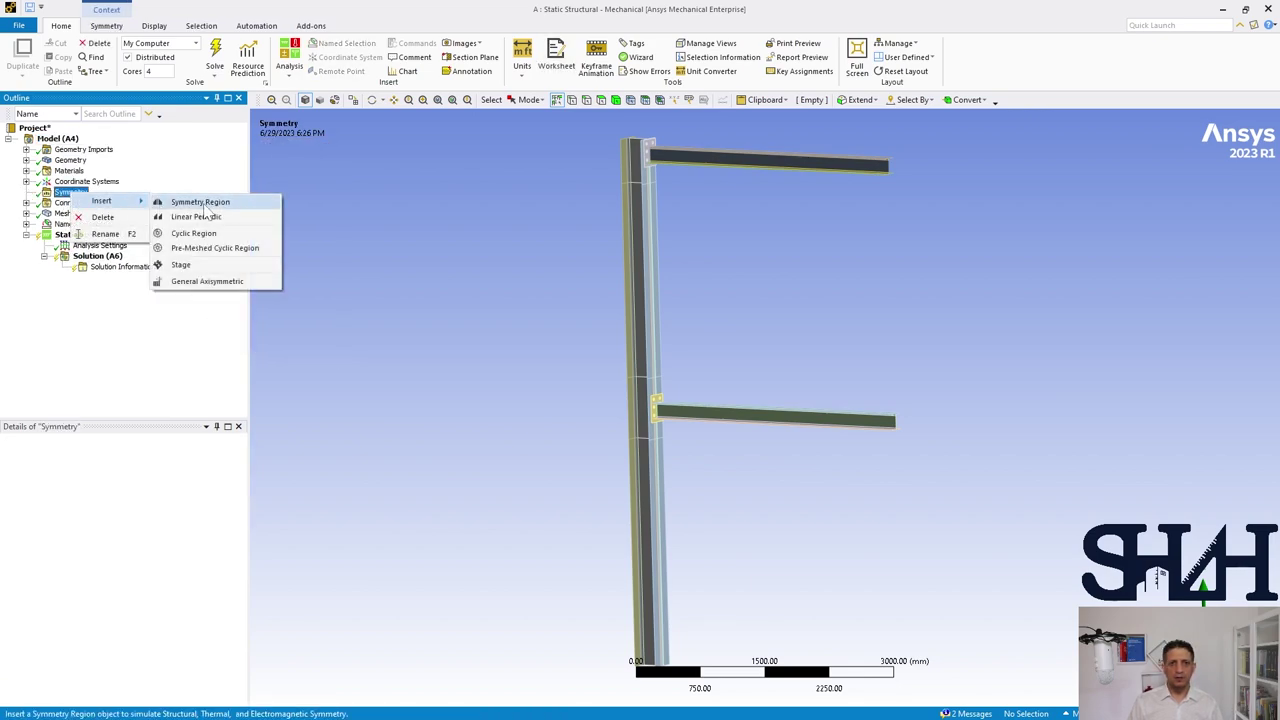
left_click(200, 204)
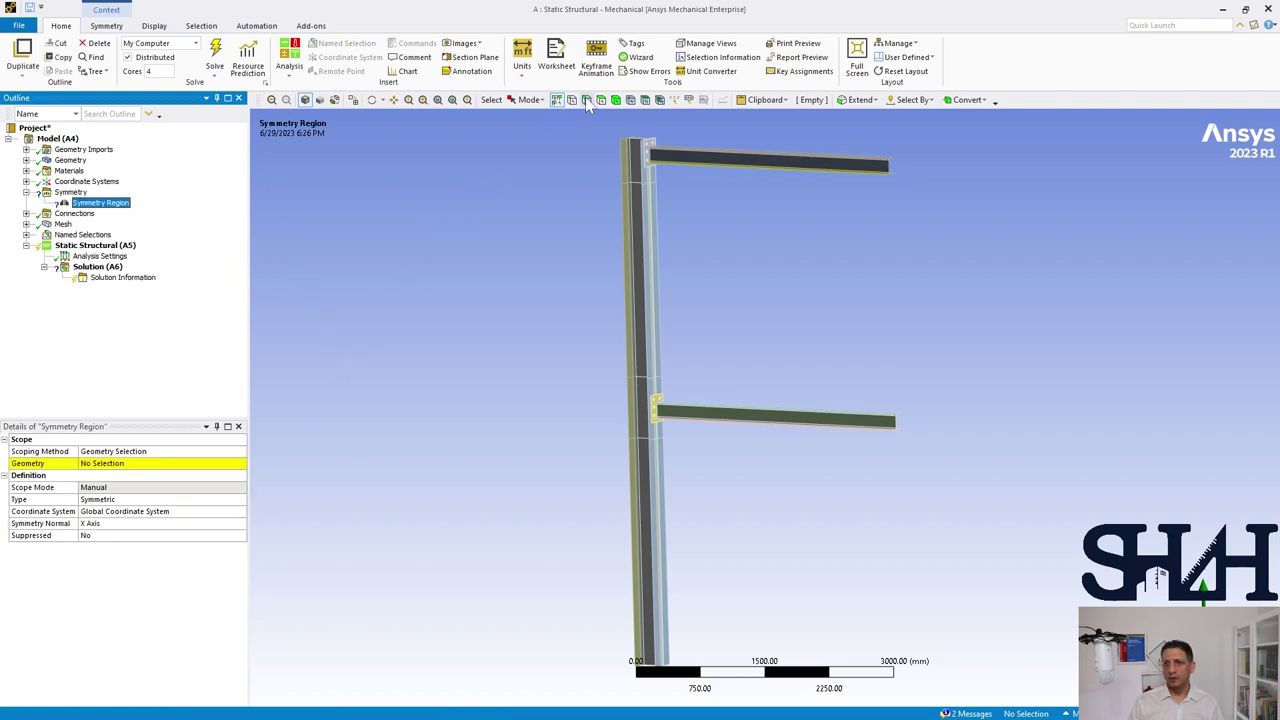
- Scope the symmetry region to the 30 edges at the free ends of both beams and collapse the Symmetry branch
left_click(527, 100)
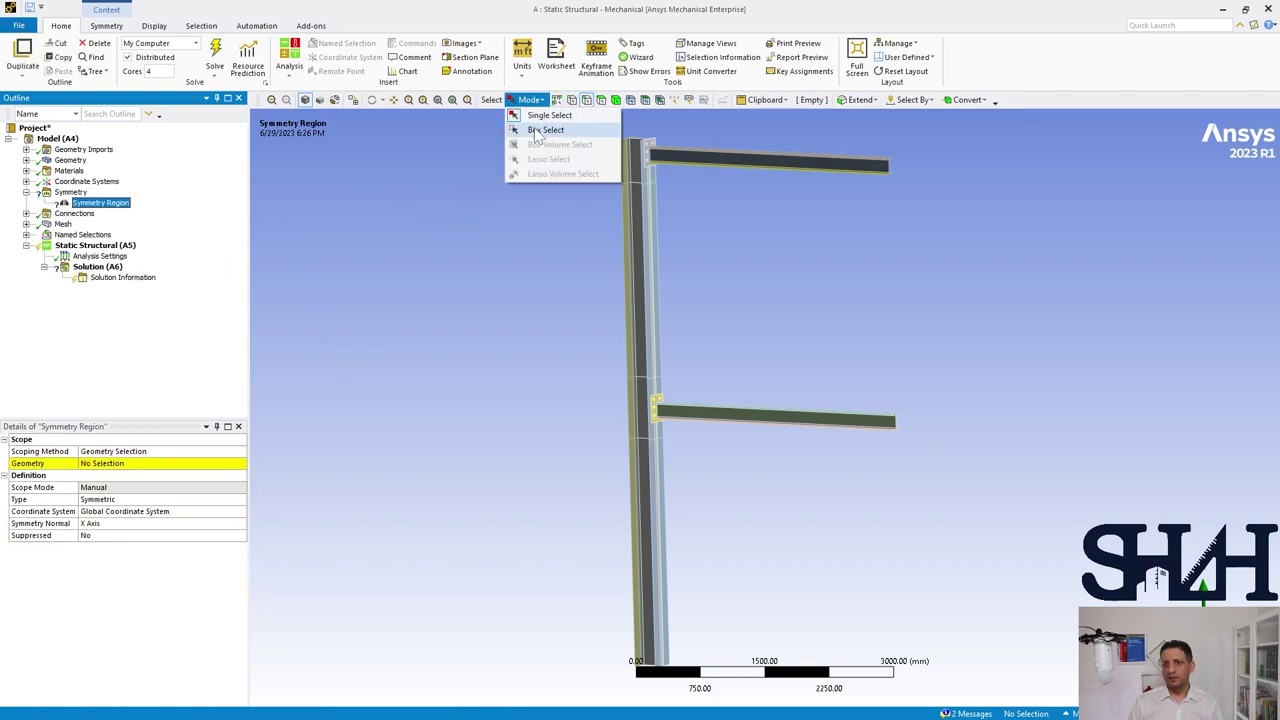
left_click(528, 134)
left_click_drag(849, 138, 996, 526)
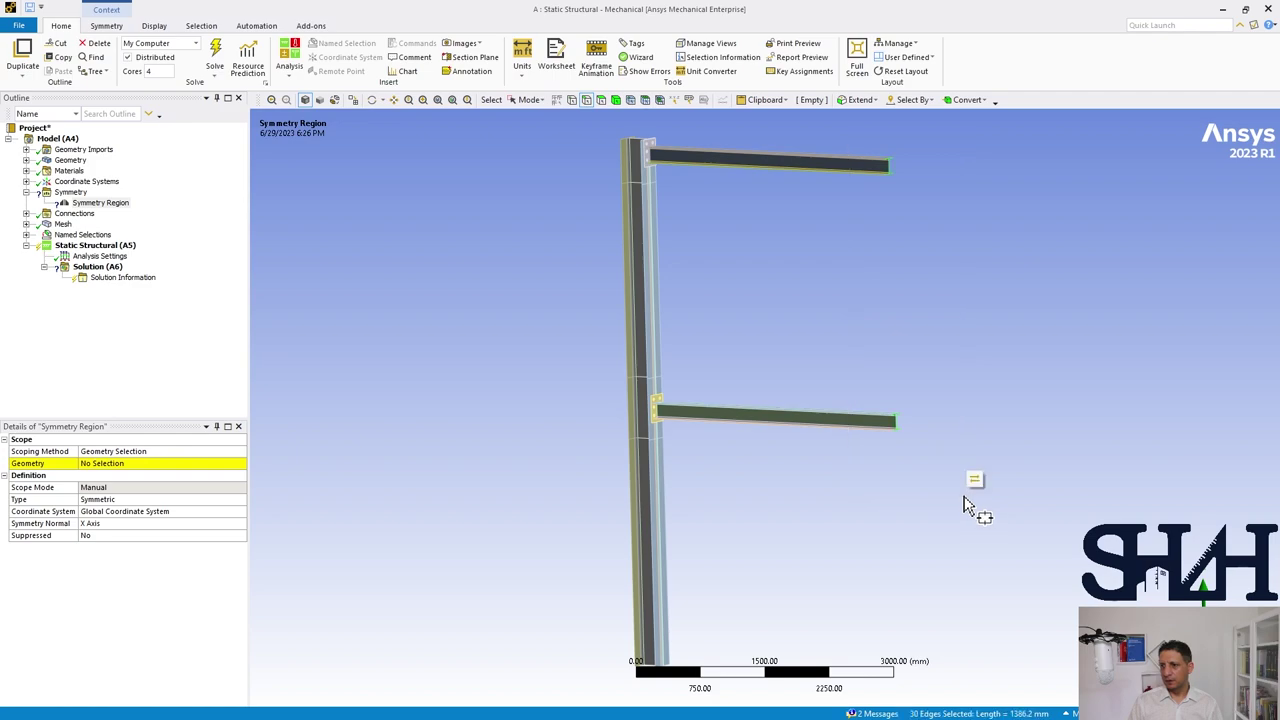
left_click(92, 463)
left_click(92, 463)
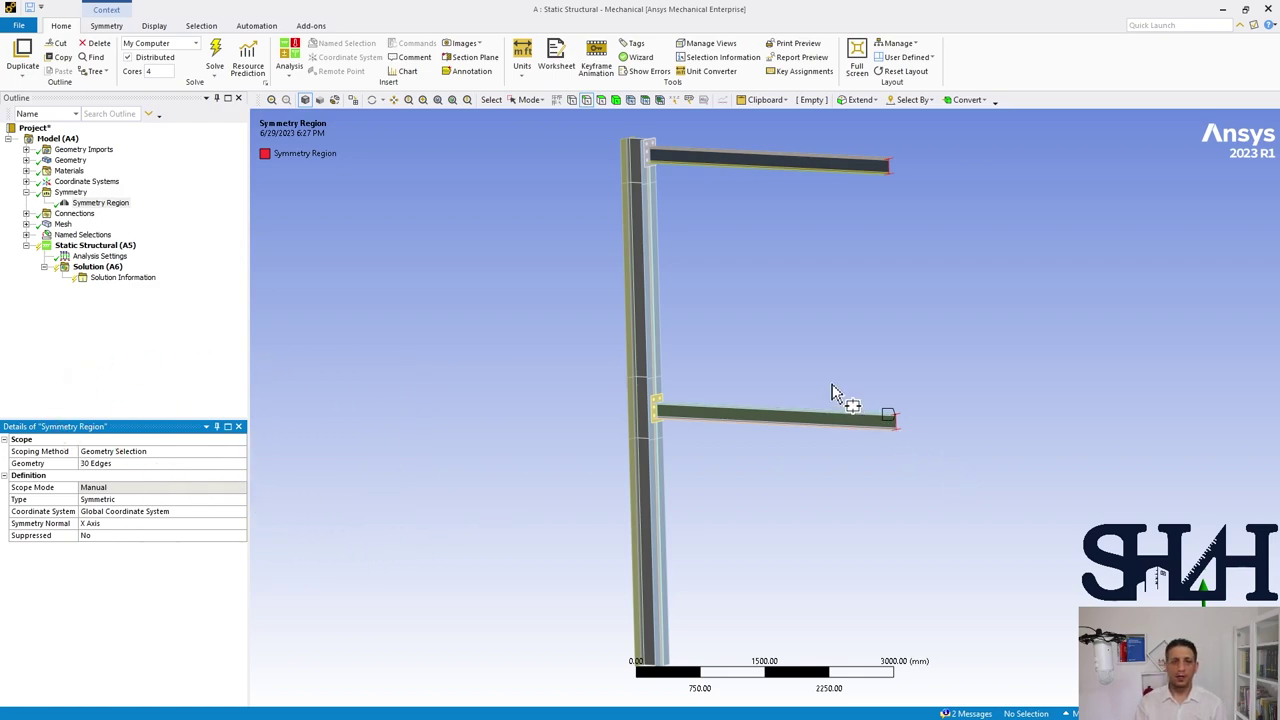
left_click(26, 192)
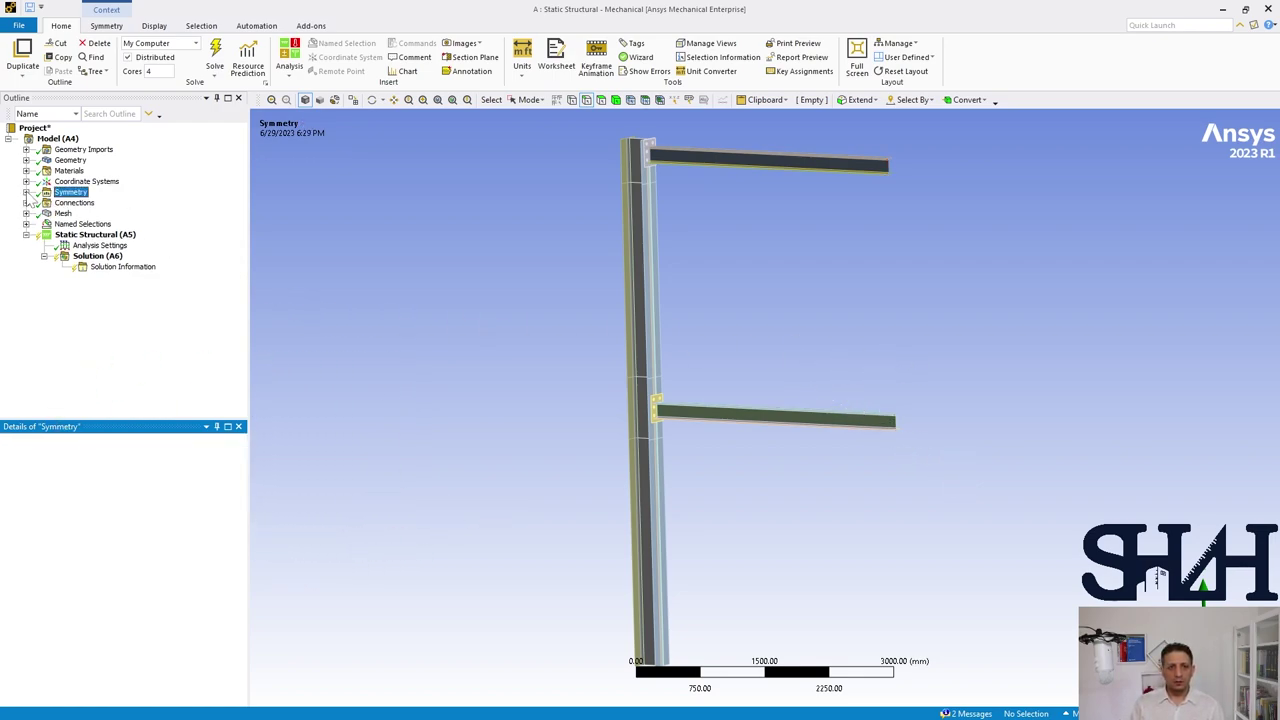
- Add a Fixed Support to the static structural analysis, scoped to the 15 edges at the column base
right_click(92, 235)
mouse_move(167, 248)
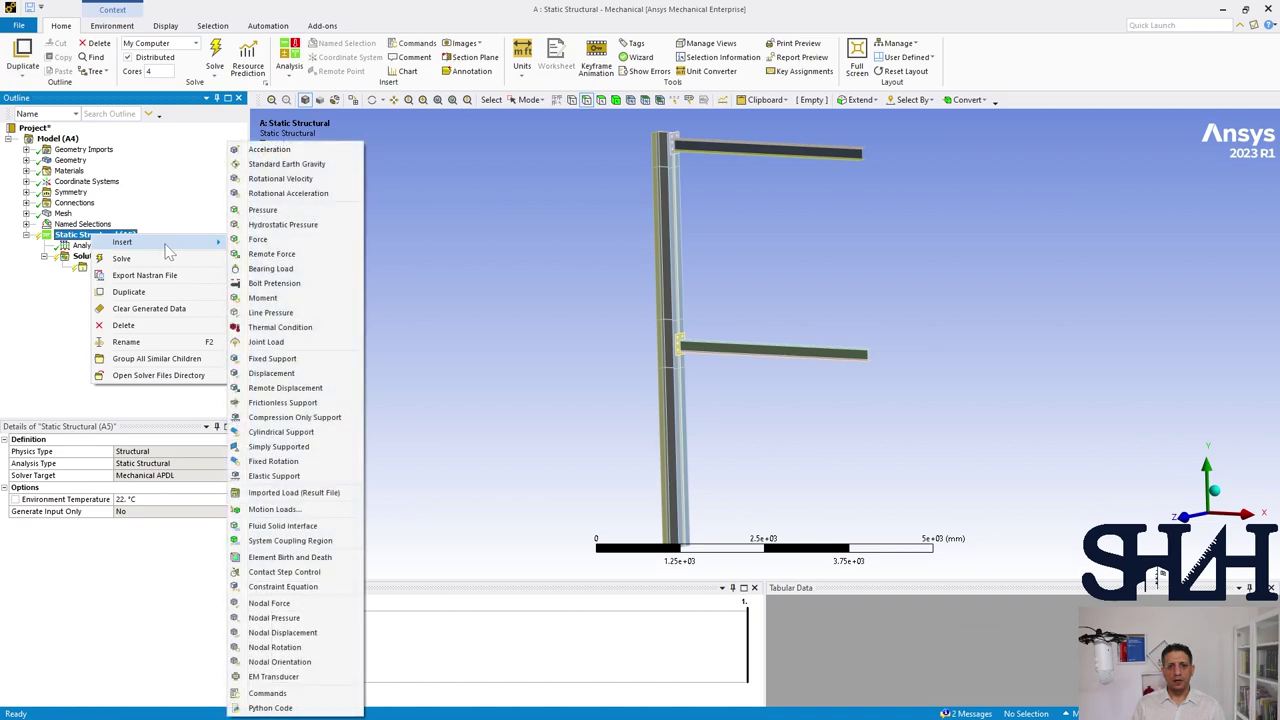
left_click(272, 358)
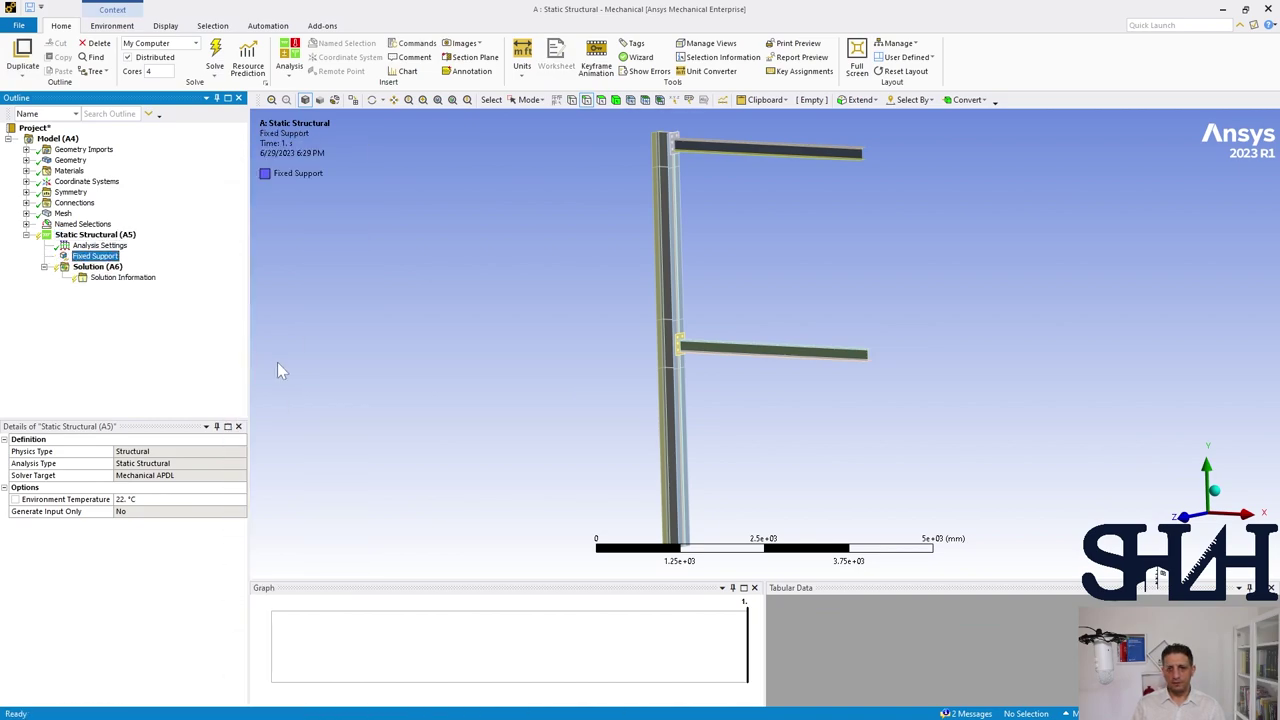
middle_click_drag(580, 451, 606, 371, "ctrl")
left_click_drag(606, 371, 785, 502)
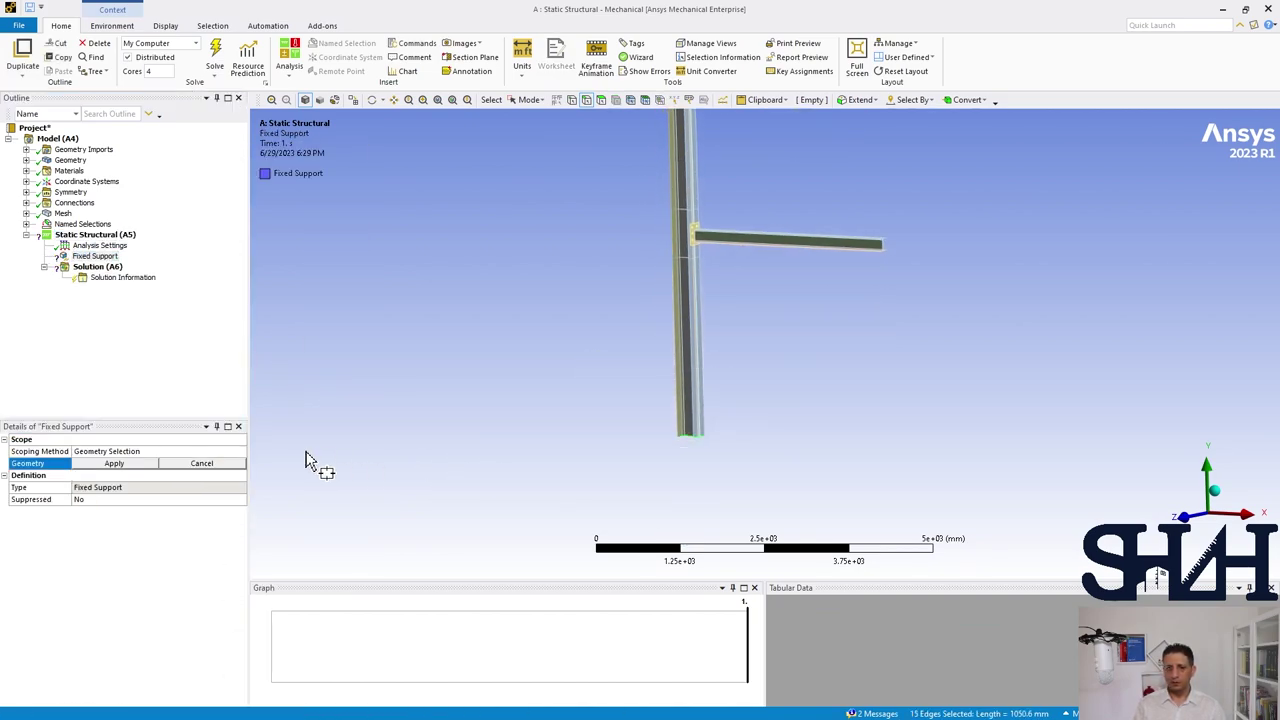
left_click(95, 453)
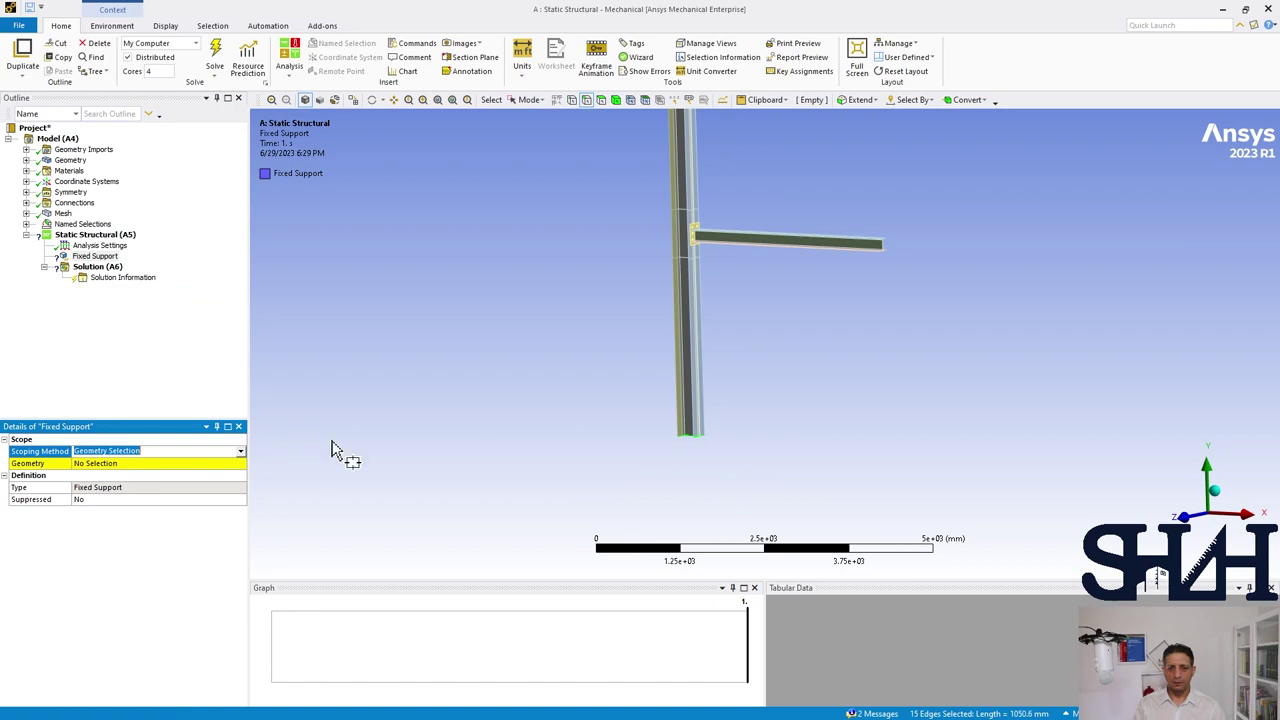
left_click(105, 464)
left_click(100, 463)
- Insert a Force load on the four top flange faces of the upper beam
mouse_move(469, 300)
middle_mouse_down("ctrl")
mouse_move(494, 274)
mouse_move(449, 400)
mouse_move(495, 281)
middle_mouse_up("ctrl")
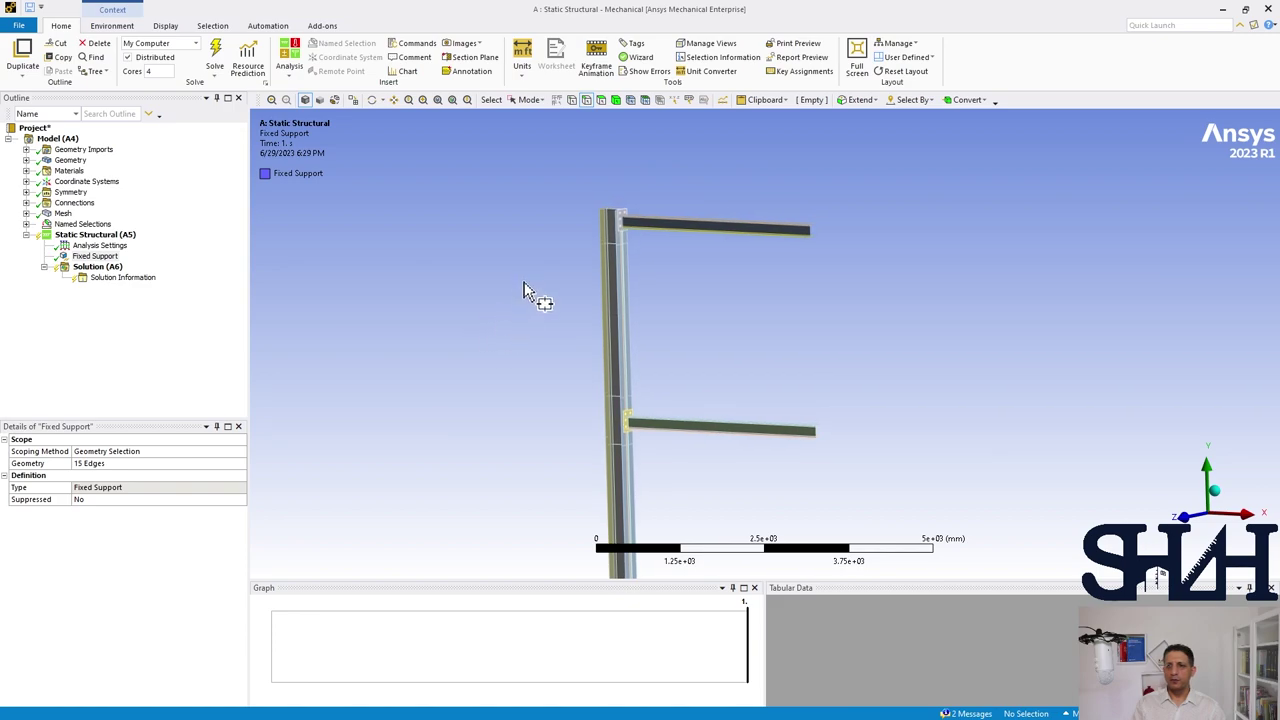
left_click(530, 100)
middle_click_drag(690, 205, 611, 290)
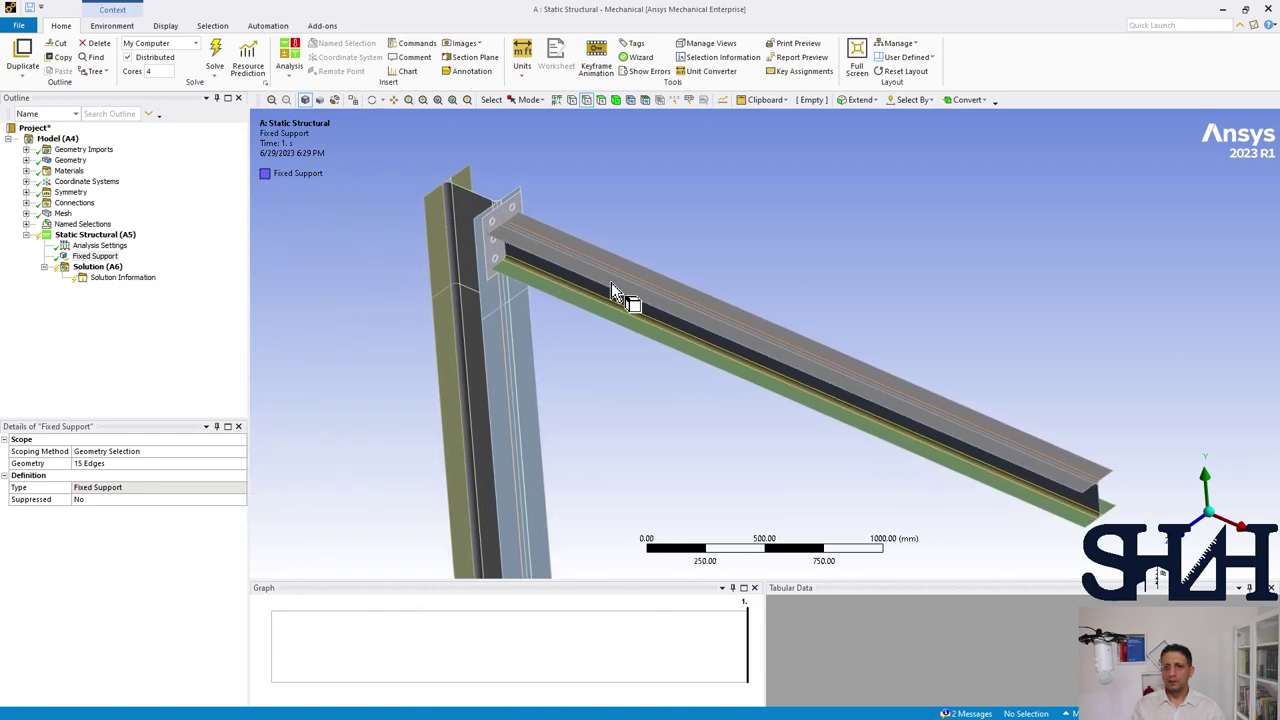
left_click(600, 99)
scroll(538, 244, "up", 2)
left_click(510, 215)
scroll(448, 212, "up", 2)
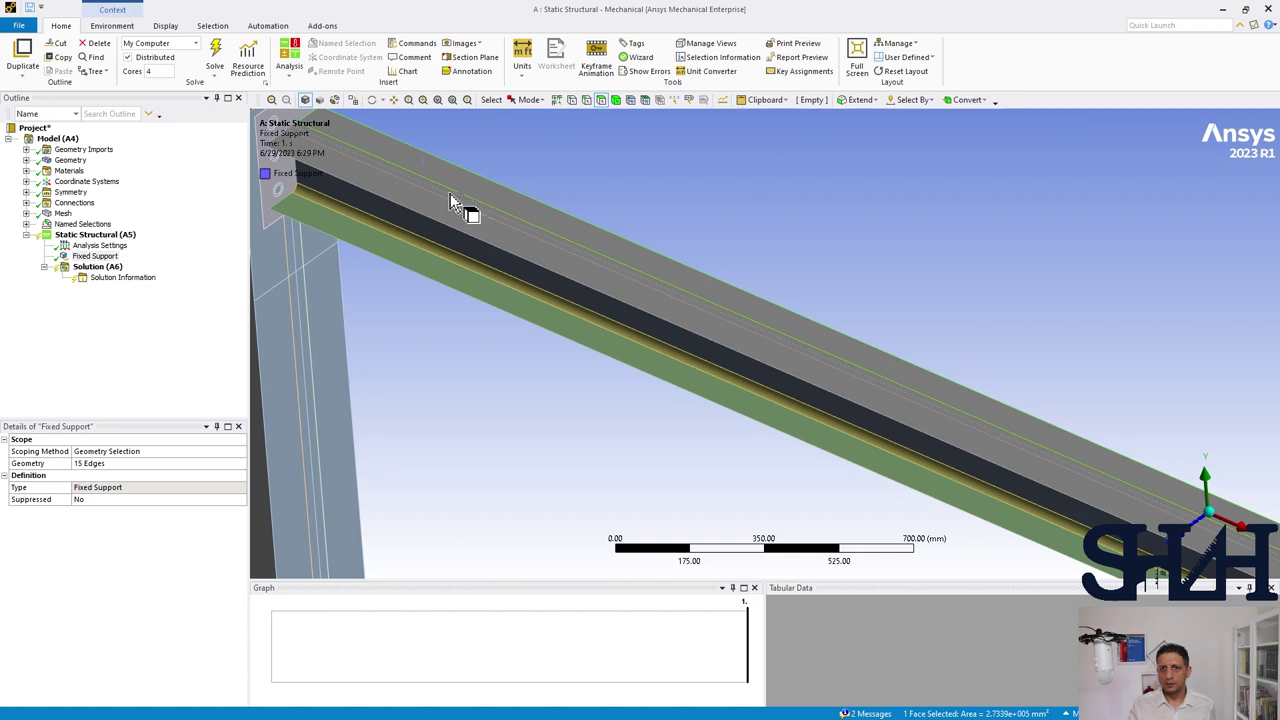
left_click(448, 195, "ctrl")
left_click(446, 197, "ctrl")
left_click(442, 204, "ctrl")
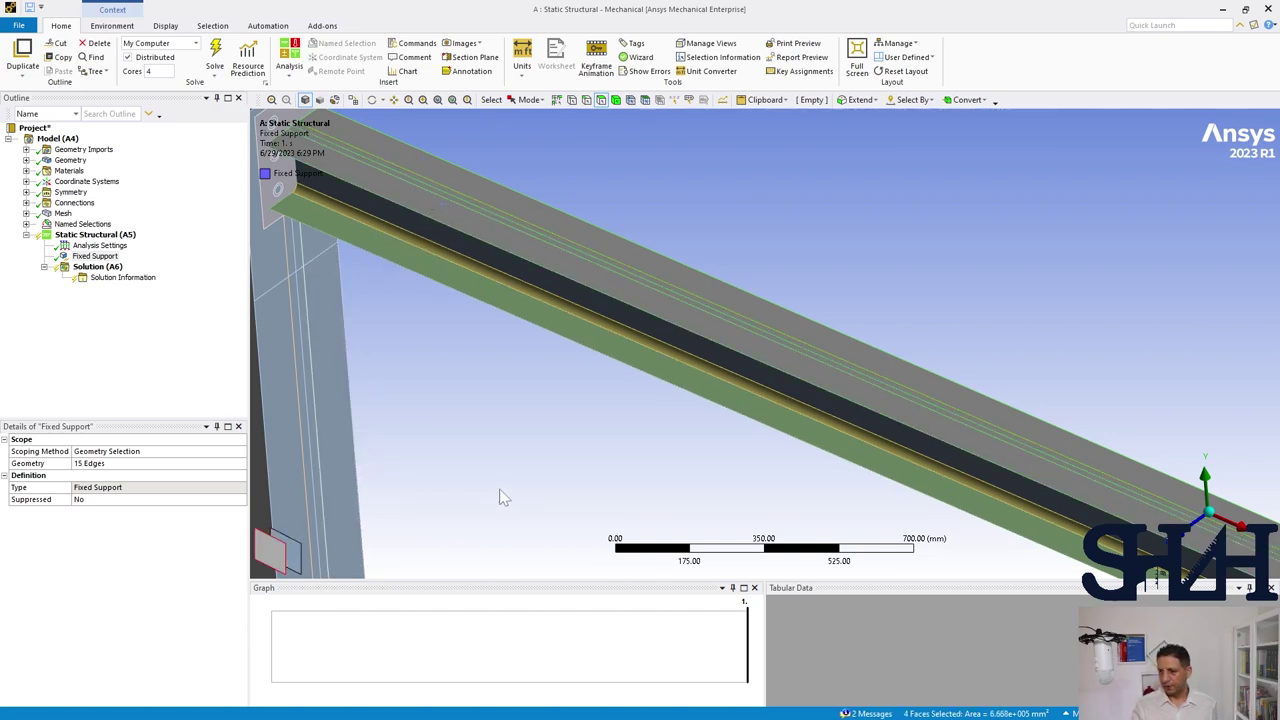
right_click(86, 224)
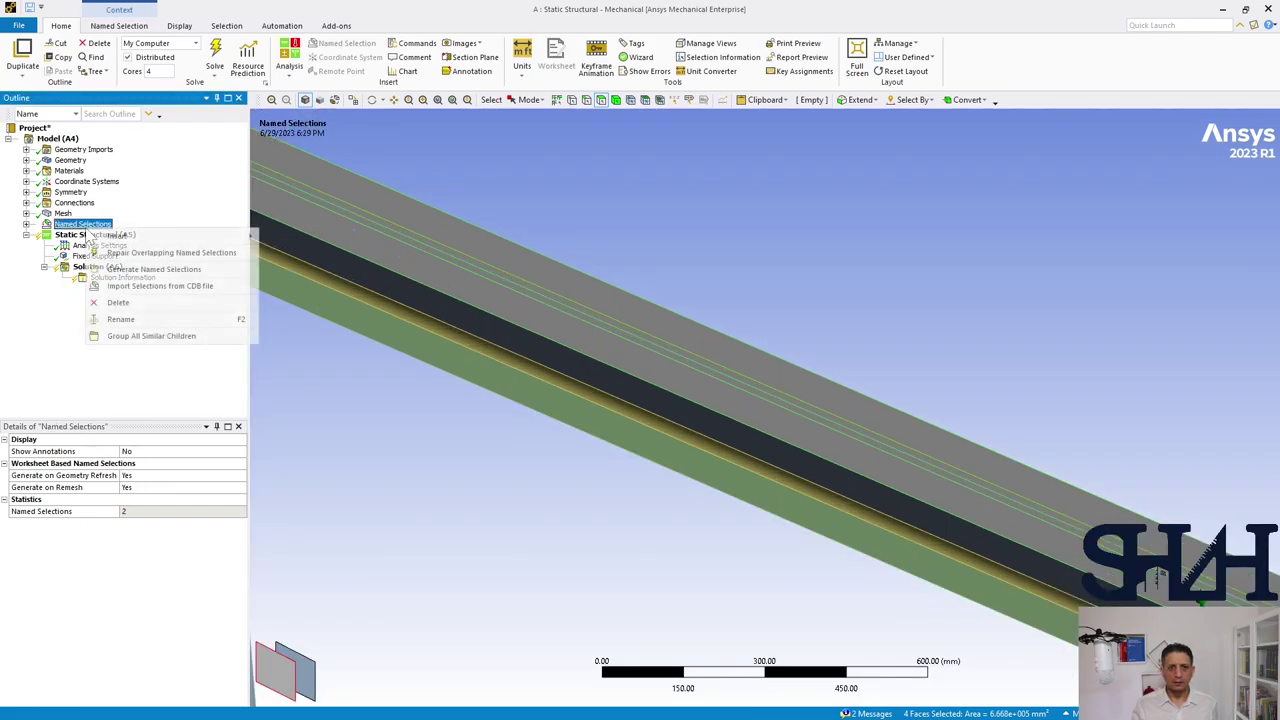
right_click(100, 236)
mouse_move(150, 247)
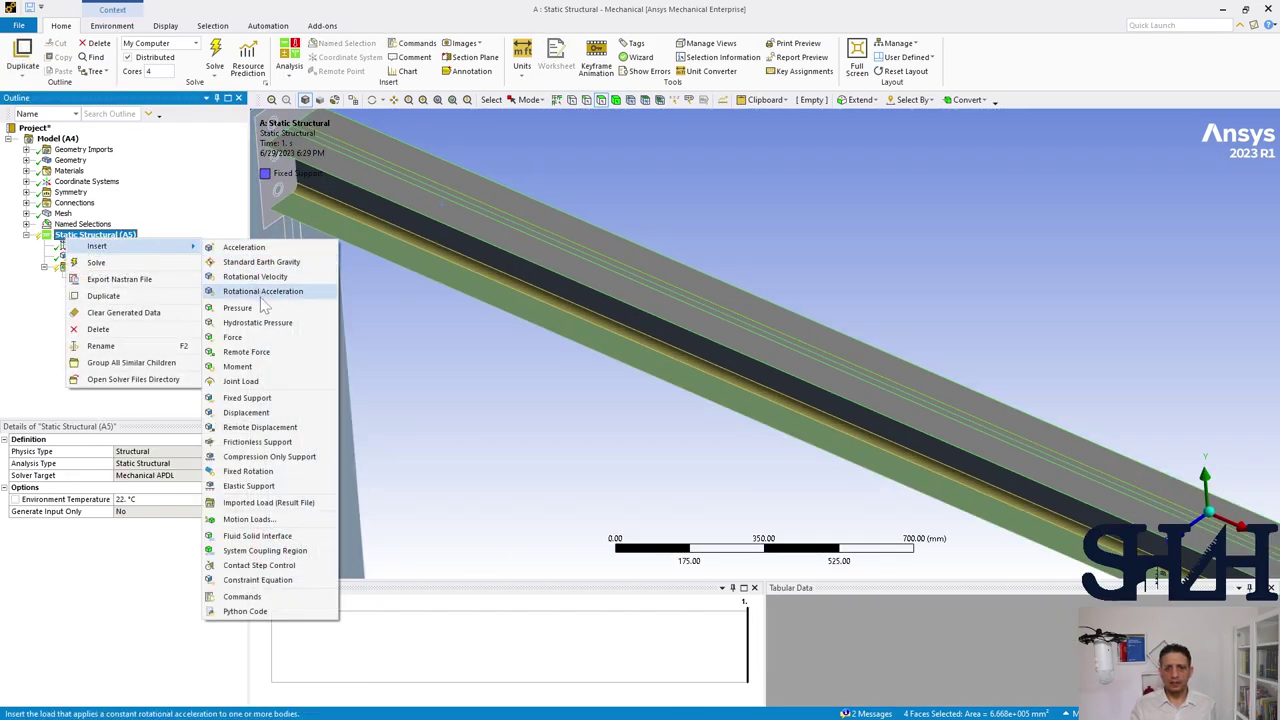
left_click(272, 333)
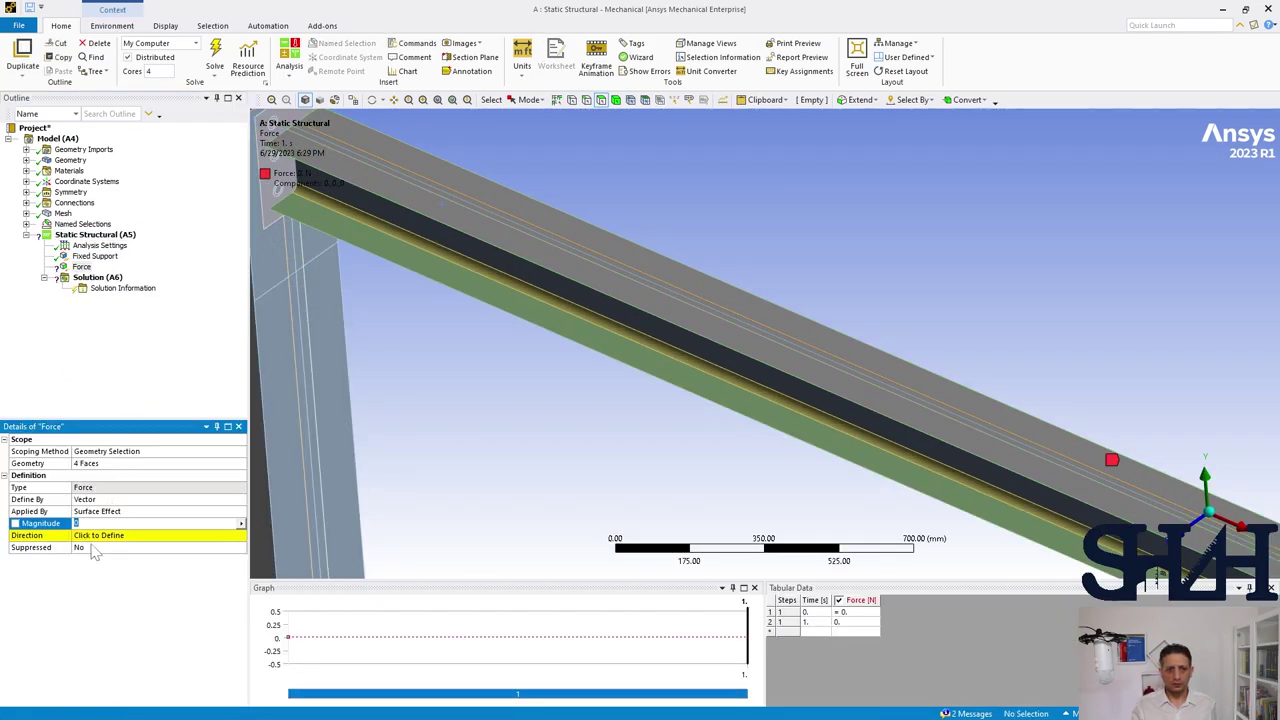
- Define the upper beam's force by components with a Y component of -50000 N
left_click(86, 499)
key("Down")
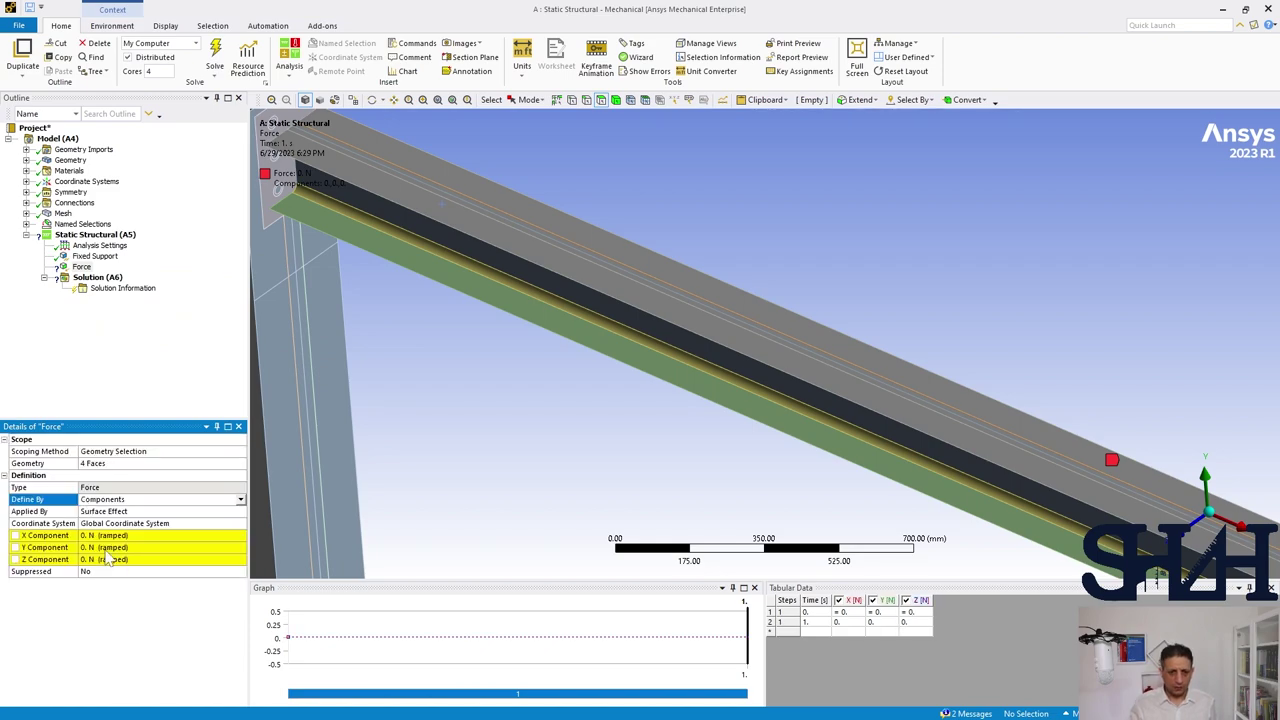
left_click(105, 547)
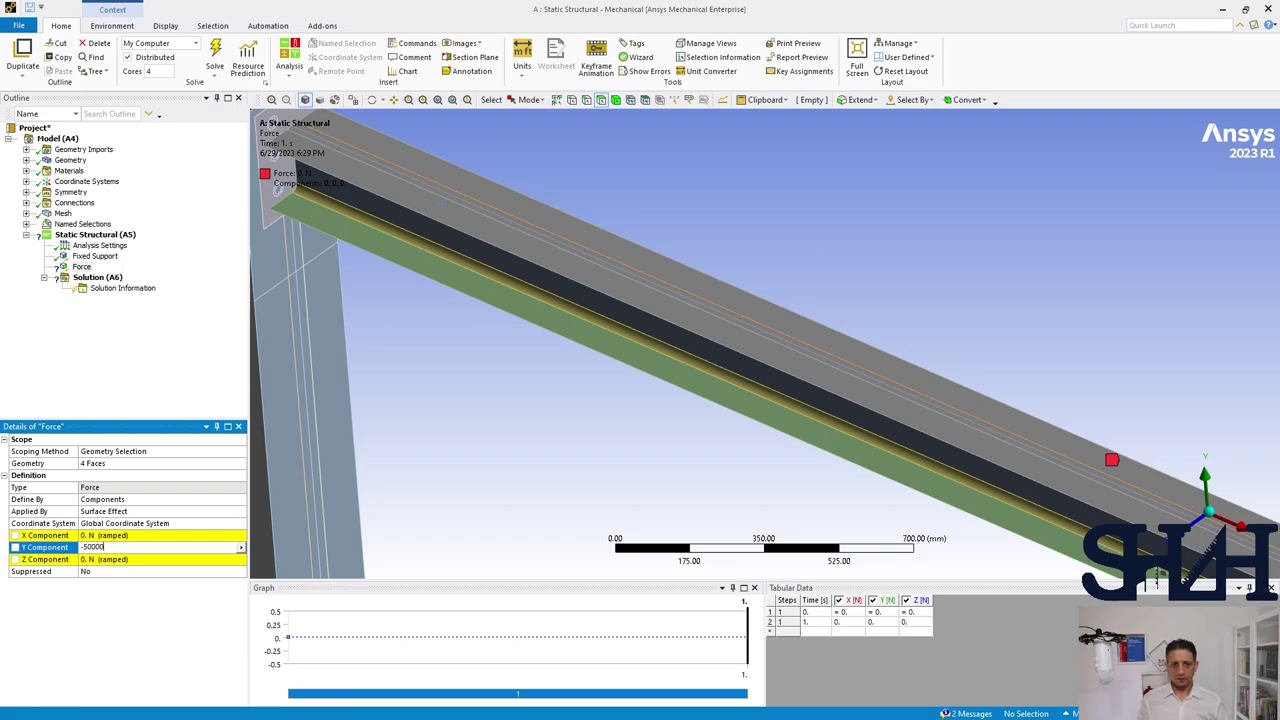
key("Return")
- Insert a second Force load on the four top flange faces of the lower beam
middle_click_drag(478, 335, 560, 237)
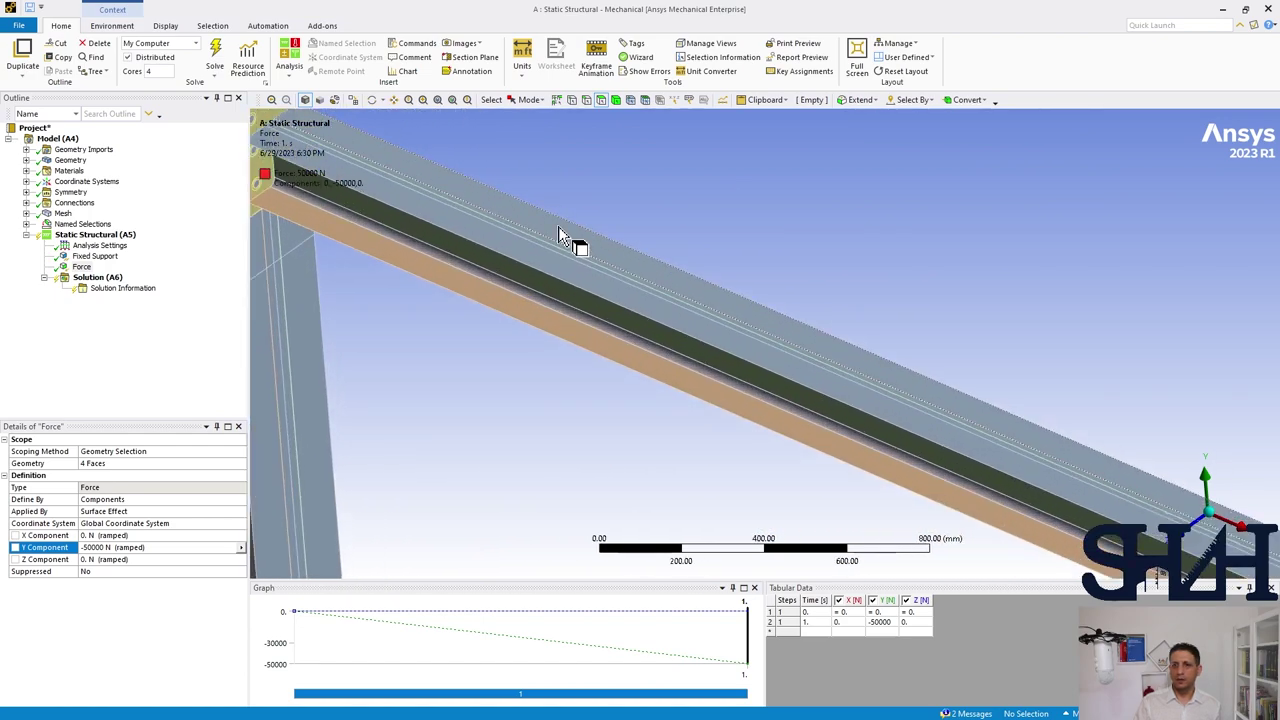
scroll(551, 237, "up", 4)
left_click(541, 241)
left_click(536, 246, "ctrl")
left_click(520, 259, "ctrl")
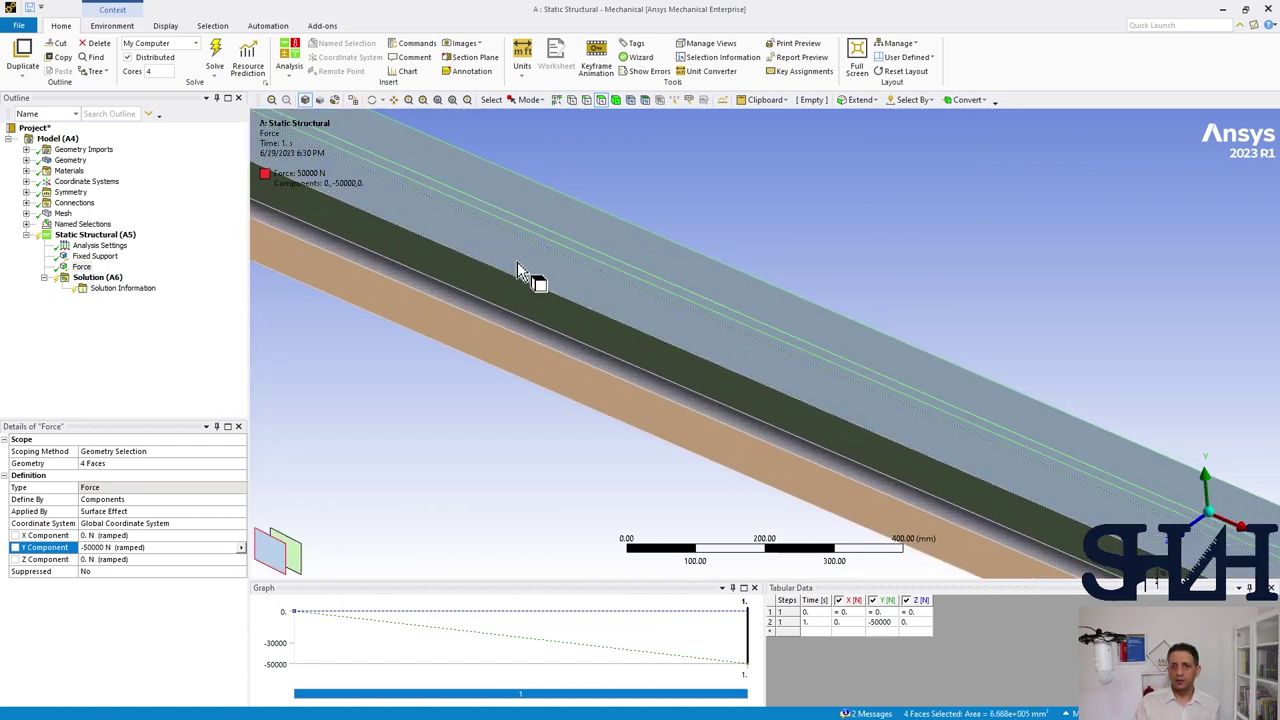
right_click(100, 236)
mouse_move(160, 243)
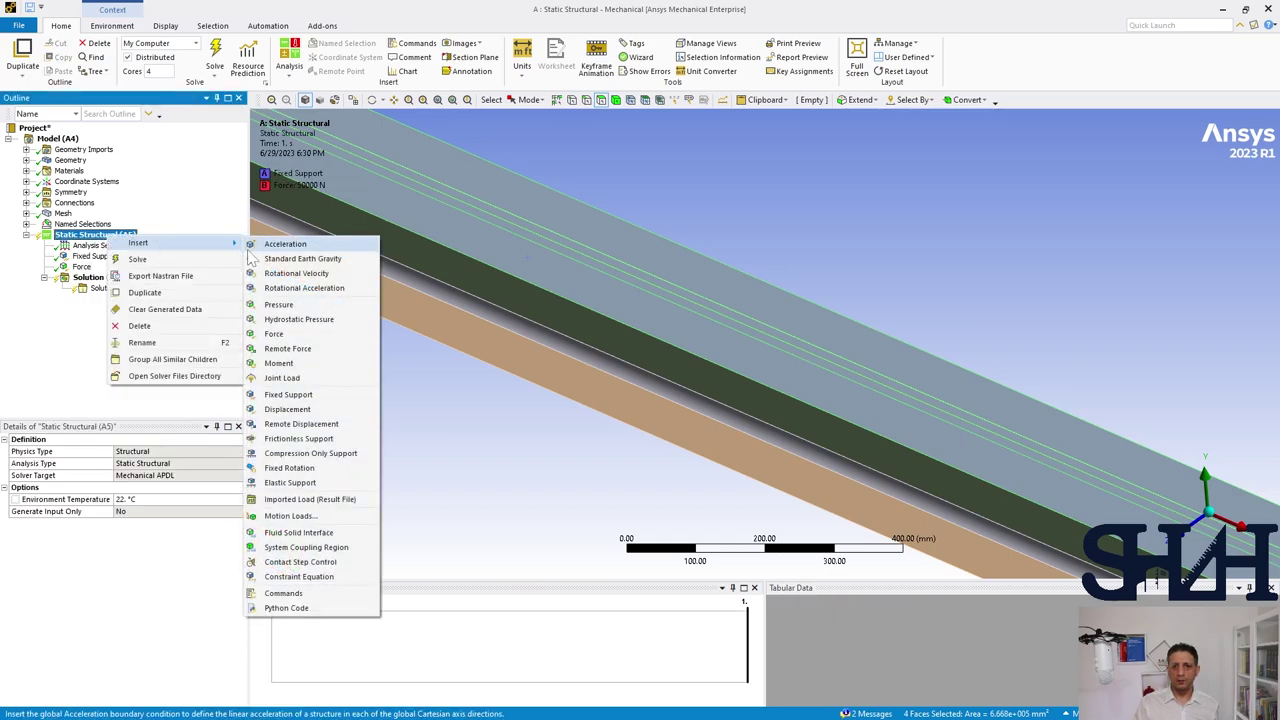
left_click(280, 336)
- Define the lower beam's force by components with a Y component of -50000 N
left_click(94, 512)
left_click(94, 535)
left_click(94, 511)
left_click(95, 522)
left_click(95, 499)
left_click(95, 511)
left_click(95, 547)
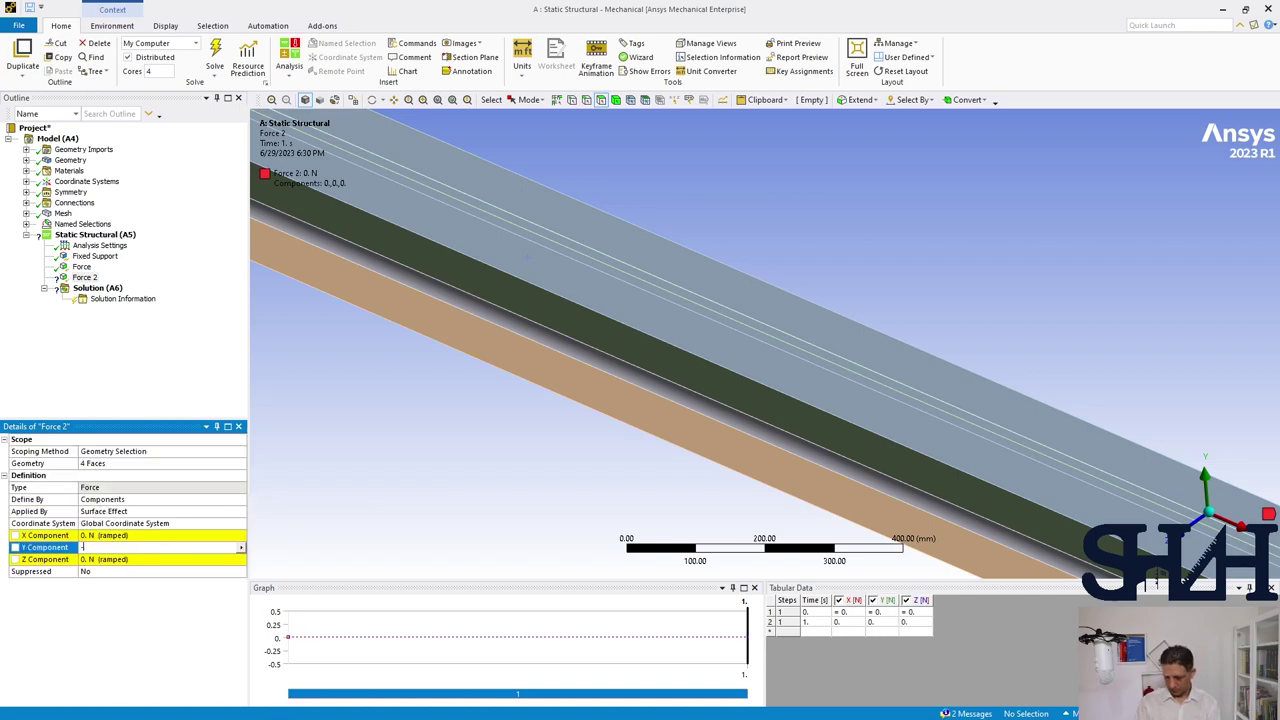
type("-50000")
key("Return")
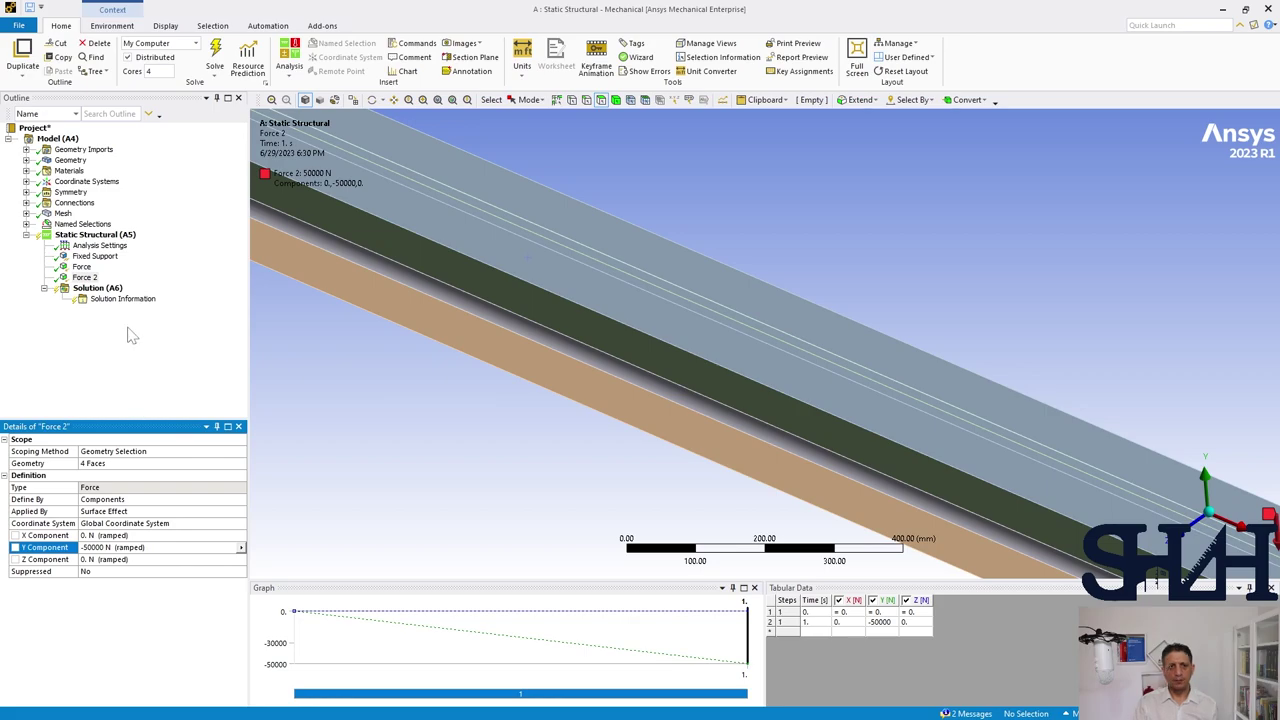
- Add Total Deformation and Equivalent (von-Mises) Stress results to the solution
scroll(523, 323, "down", 5)
mouse_move(523, 323)
middle_mouse_down("ctrl")
mouse_move(459, 362)
mouse_move(443, 331)
mouse_move(500, 331)
mouse_move(503, 263)
mouse_move(505, 332)
middle_mouse_up("ctrl")
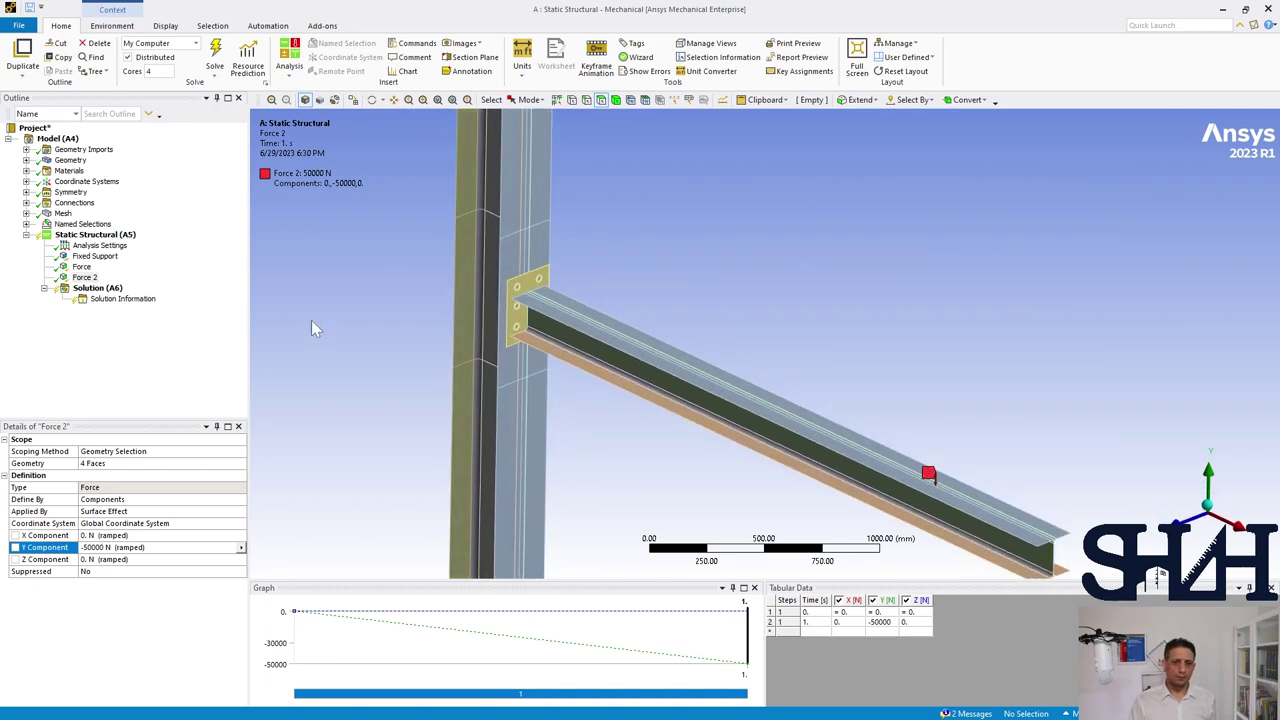
right_click(94, 289)
mouse_move(152, 300)
mouse_move(320, 303)
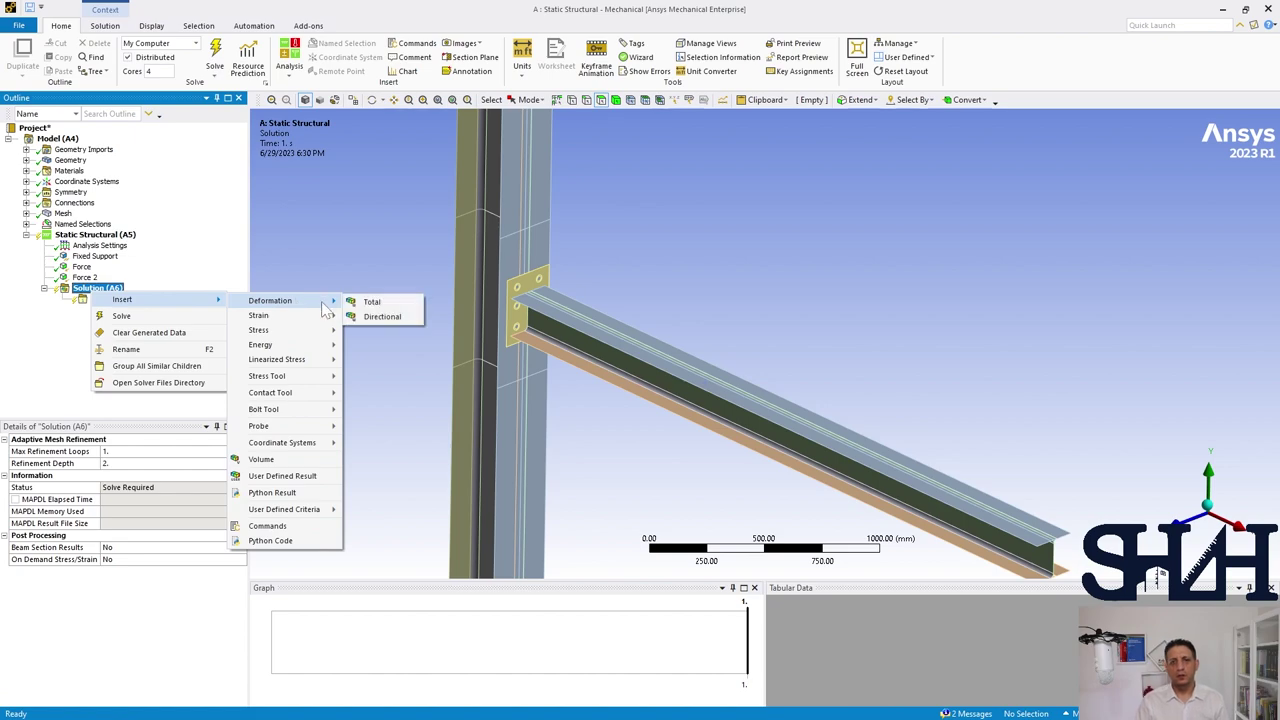
left_click(375, 302)
left_click(112, 288)
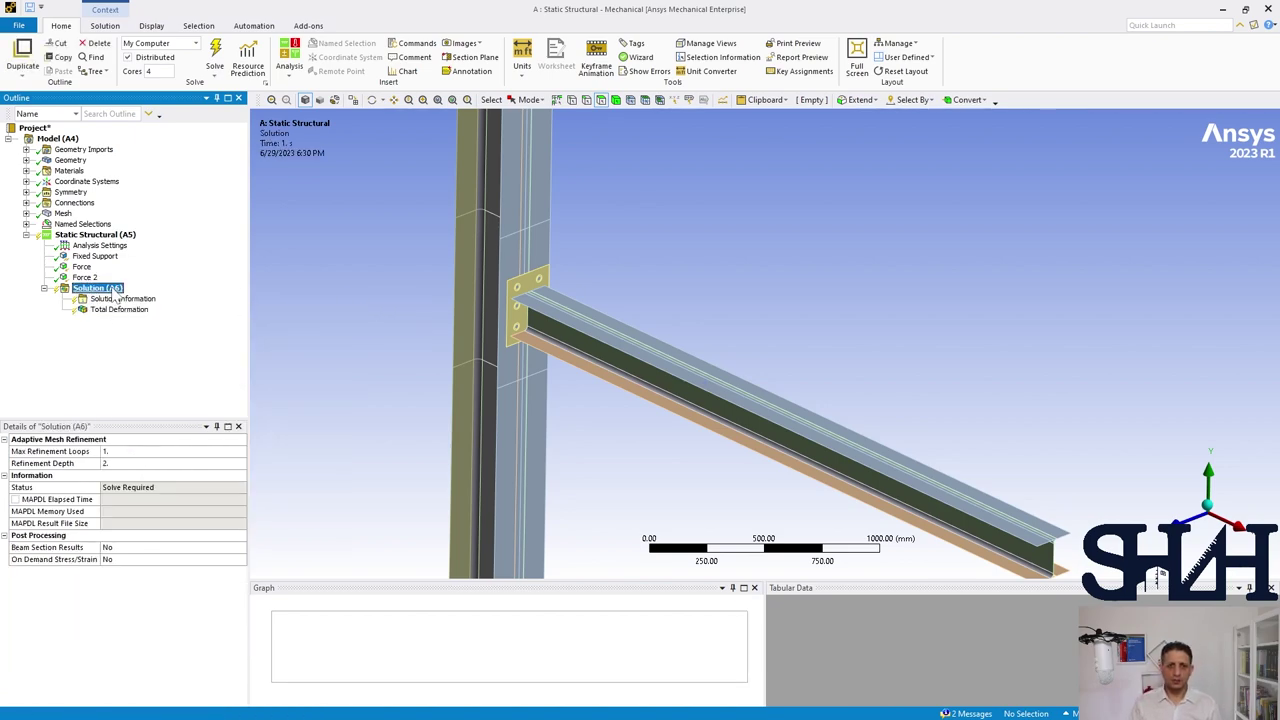
right_click(112, 288)
mouse_move(150, 296)
mouse_move(308, 300)
mouse_move(318, 326)
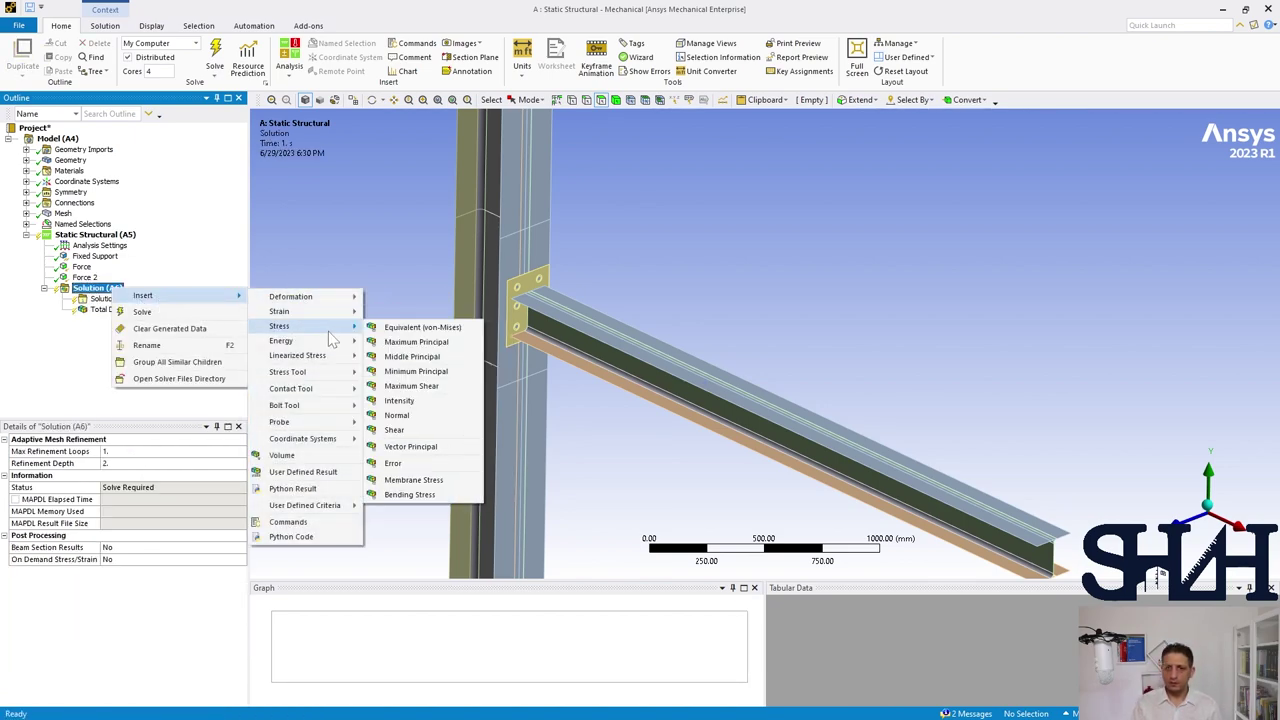
left_click(392, 322)
- Add a Contact Tool to the solution
left_click(95, 289)
right_click(95, 289)
mouse_move(150, 297)
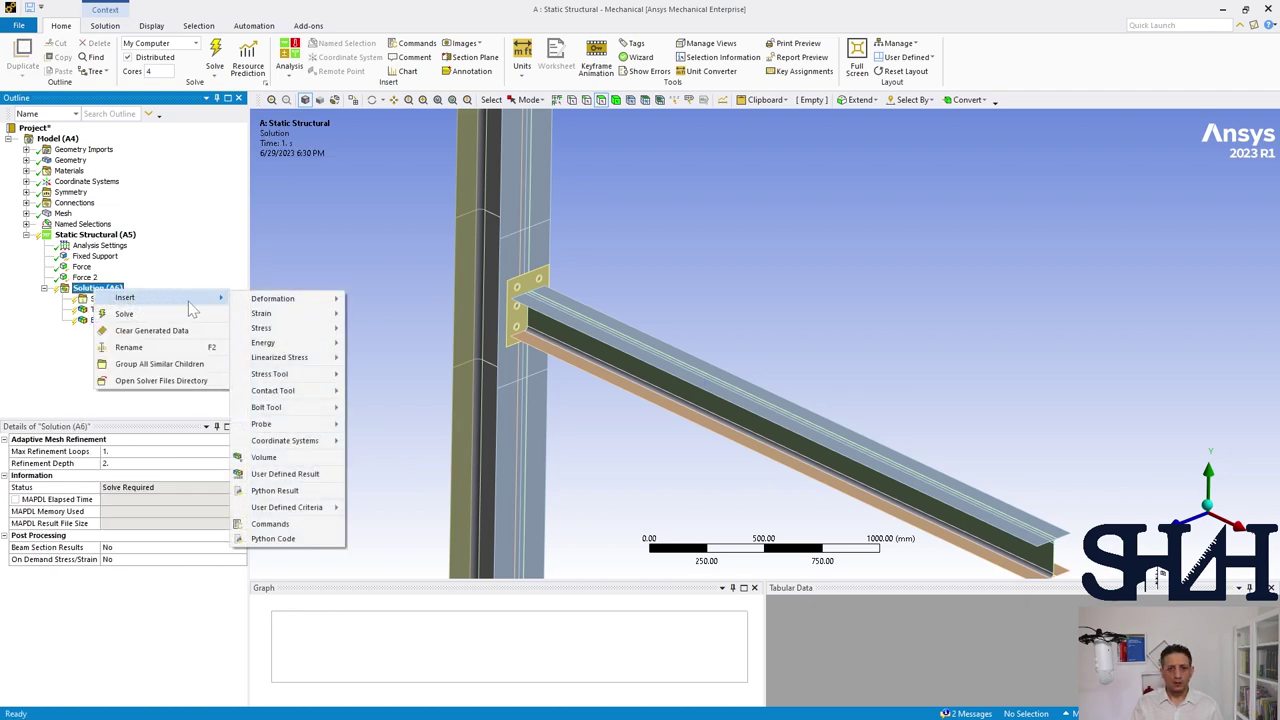
mouse_move(300, 375)
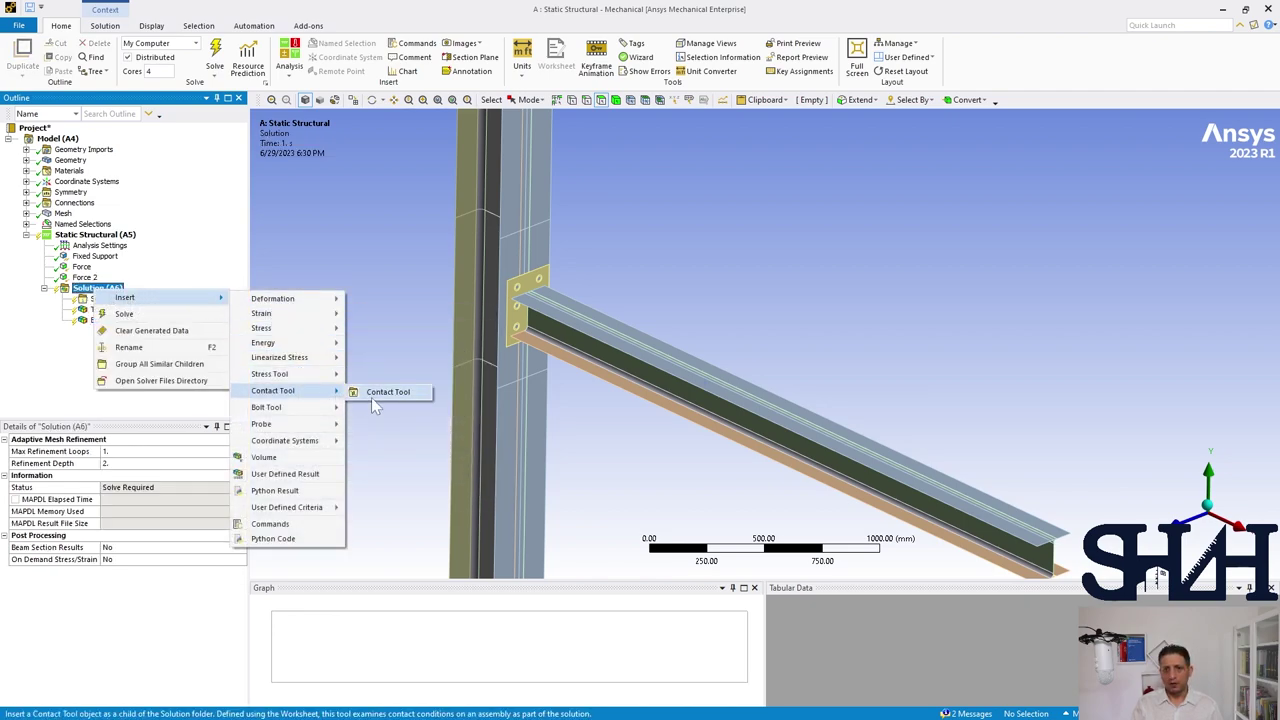
left_click(375, 394)
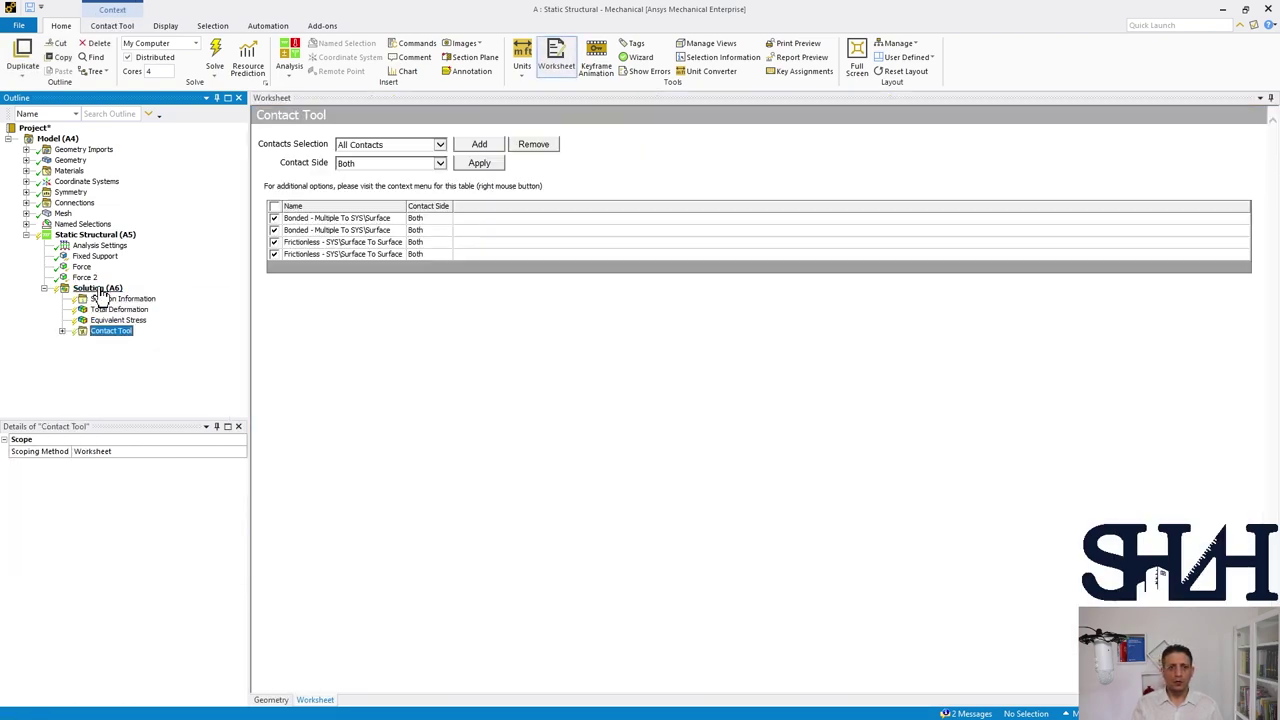
- Add a Moment Reaction probe and a Flexible Rotation probe to the solution
right_click(97, 288)
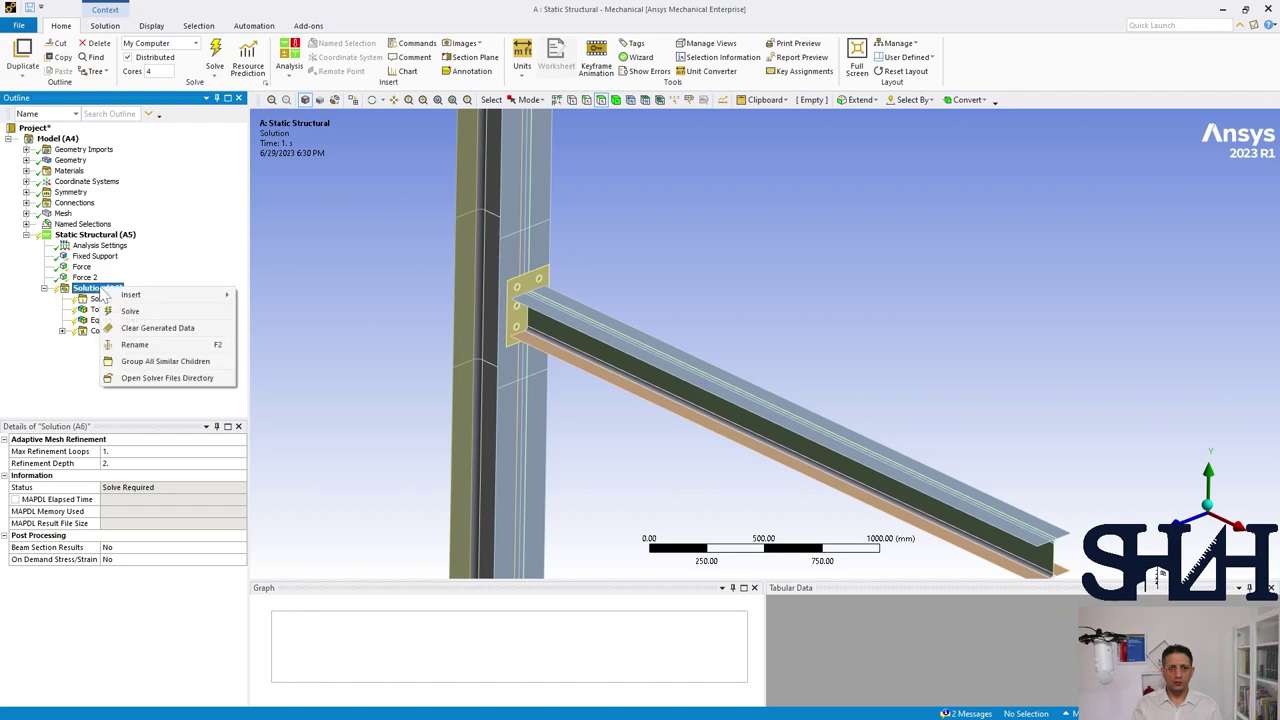
mouse_move(300, 422)
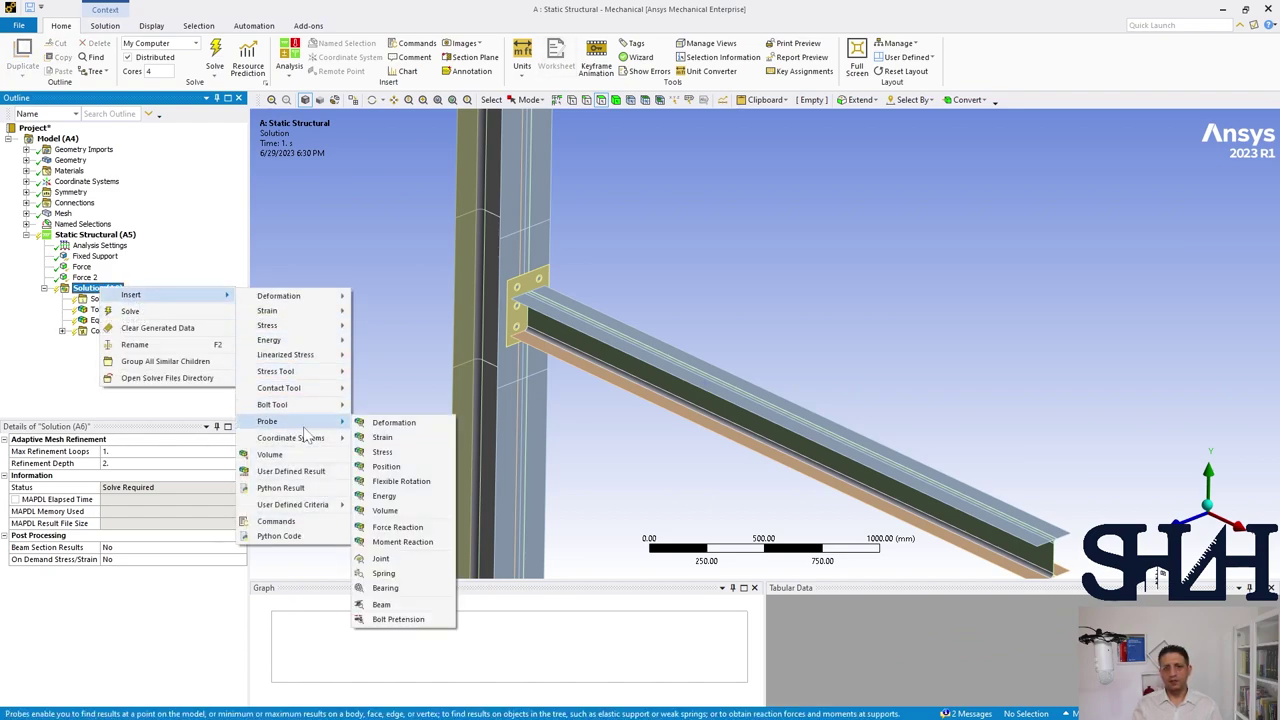
left_click(403, 542)
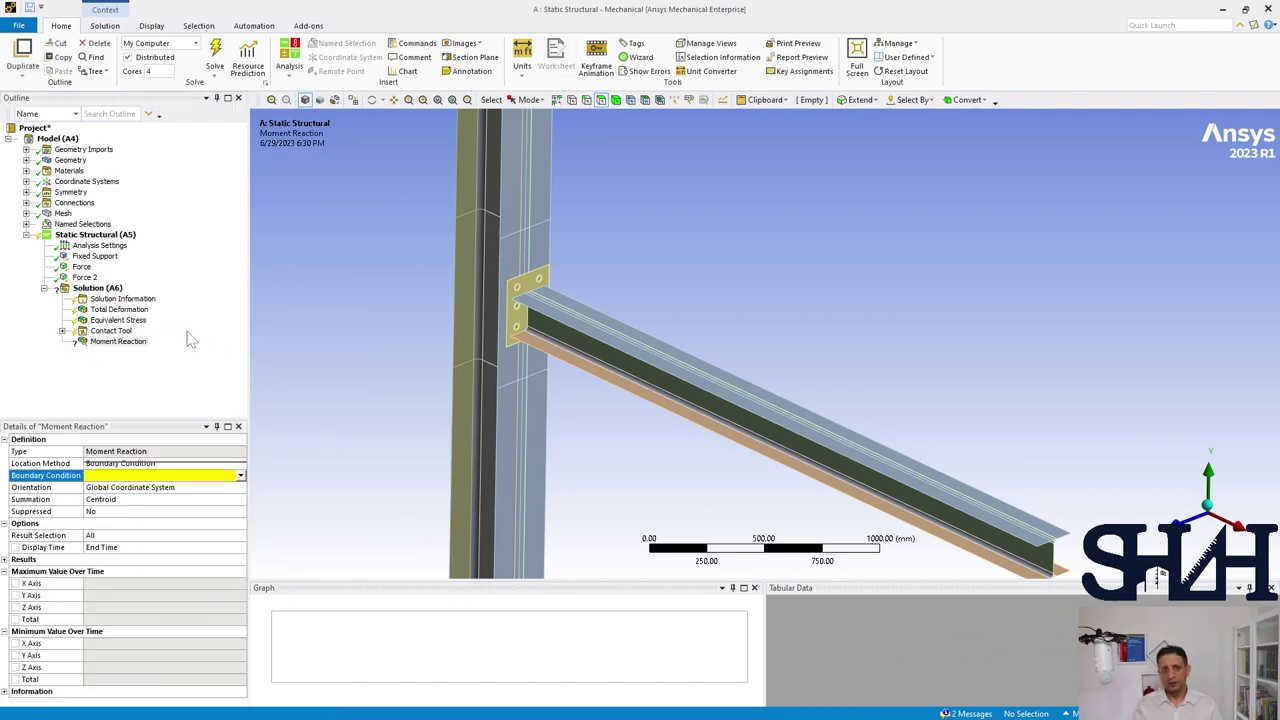
right_click(114, 289)
mouse_move(130, 298)
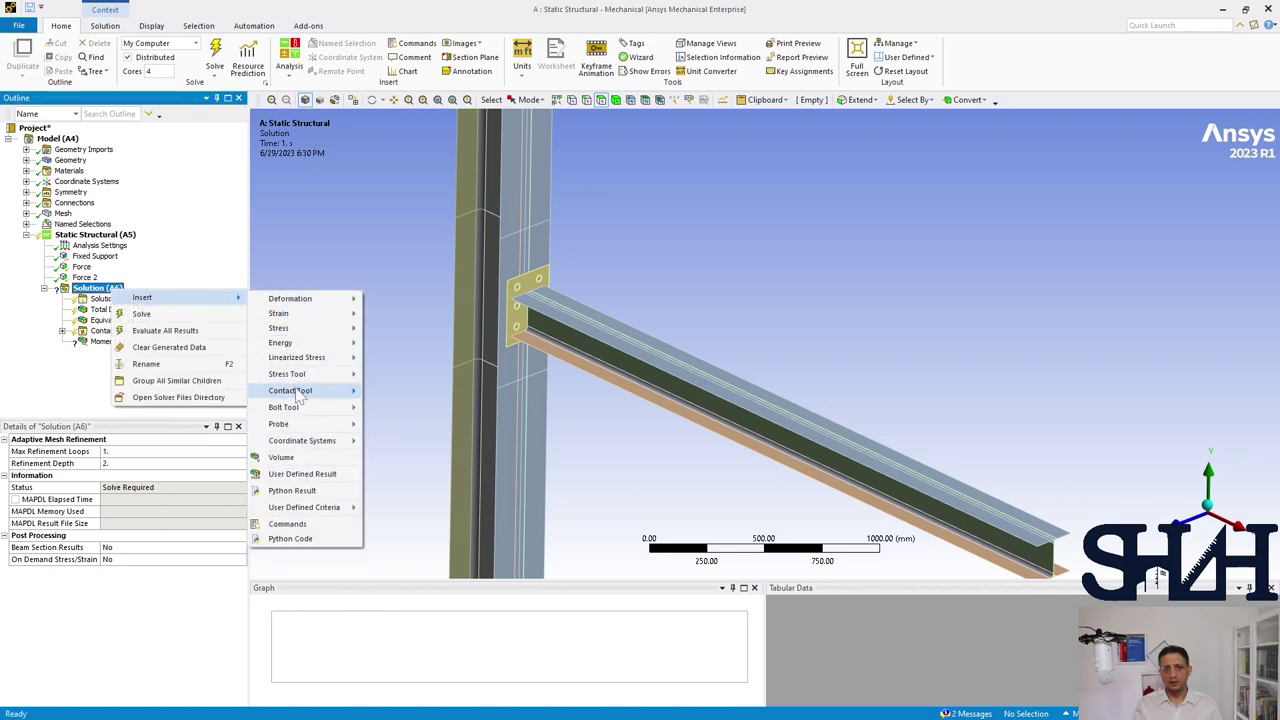
mouse_move(300, 424)
left_click(412, 483)
- Hide the end plate between the column and the beam while working on the Moment Reaction probe
left_click(112, 342)
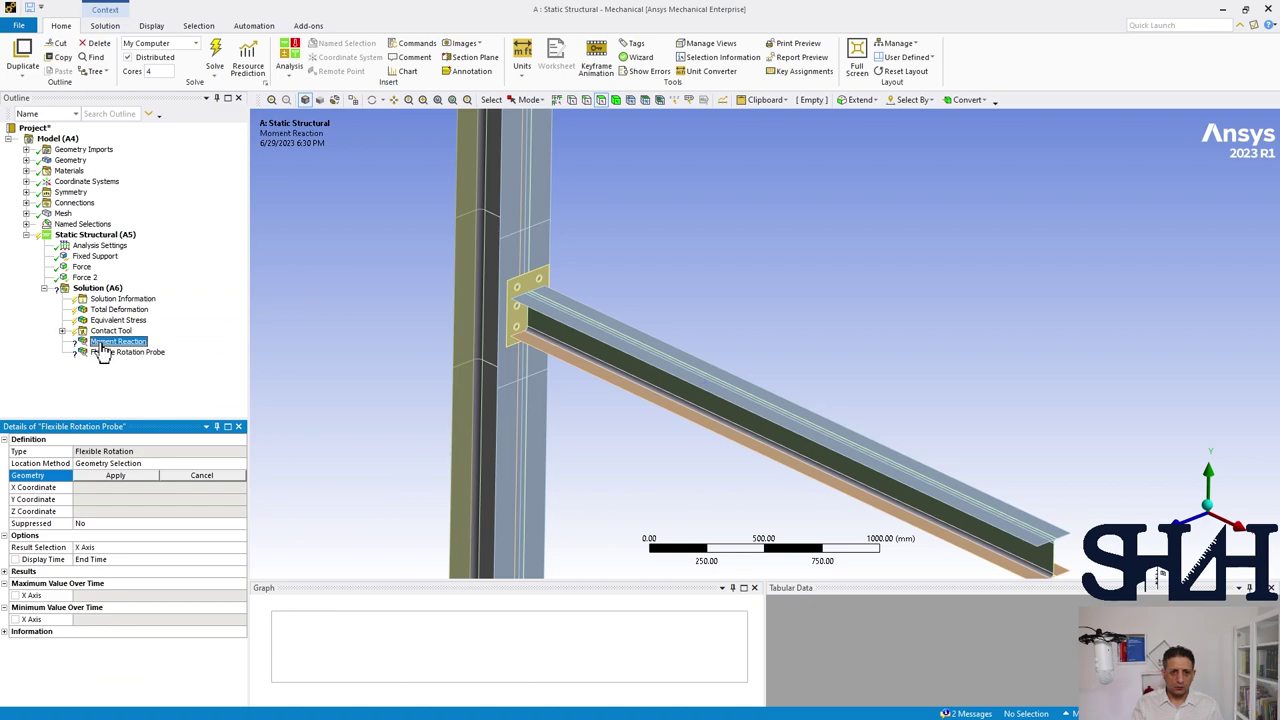
middle_click_drag(394, 358, 420, 334)
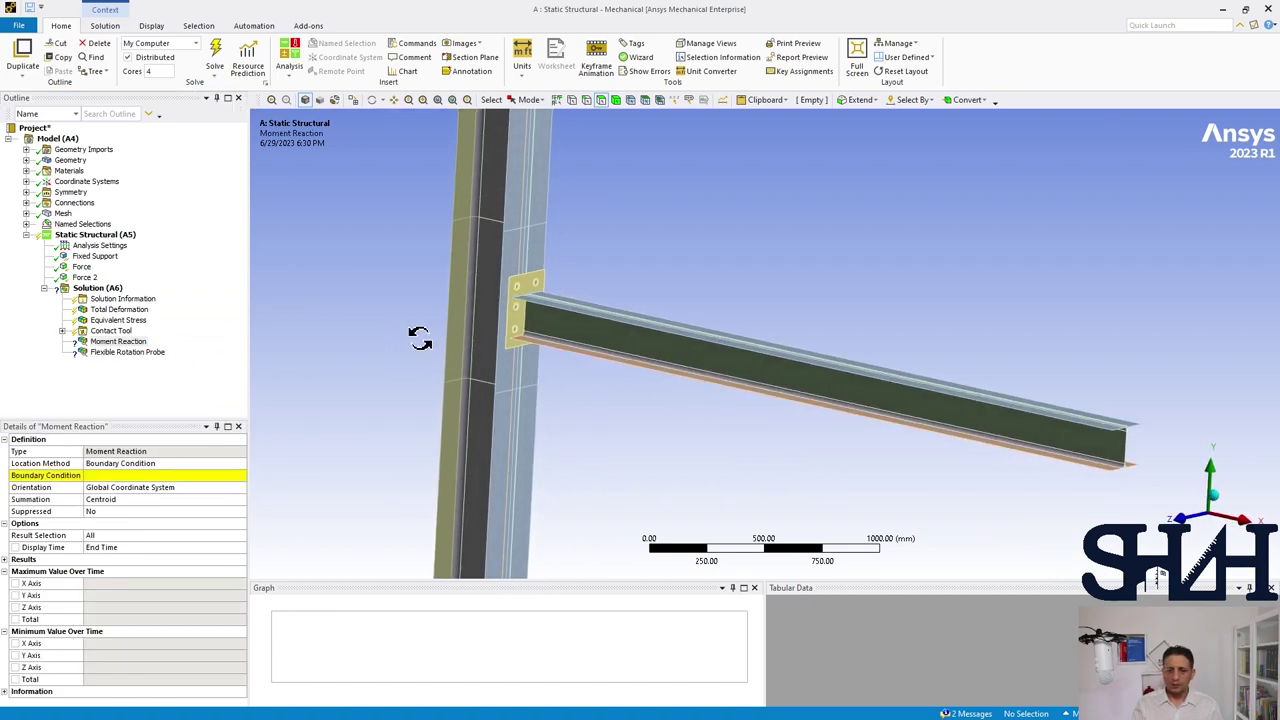
left_click(1183, 515)
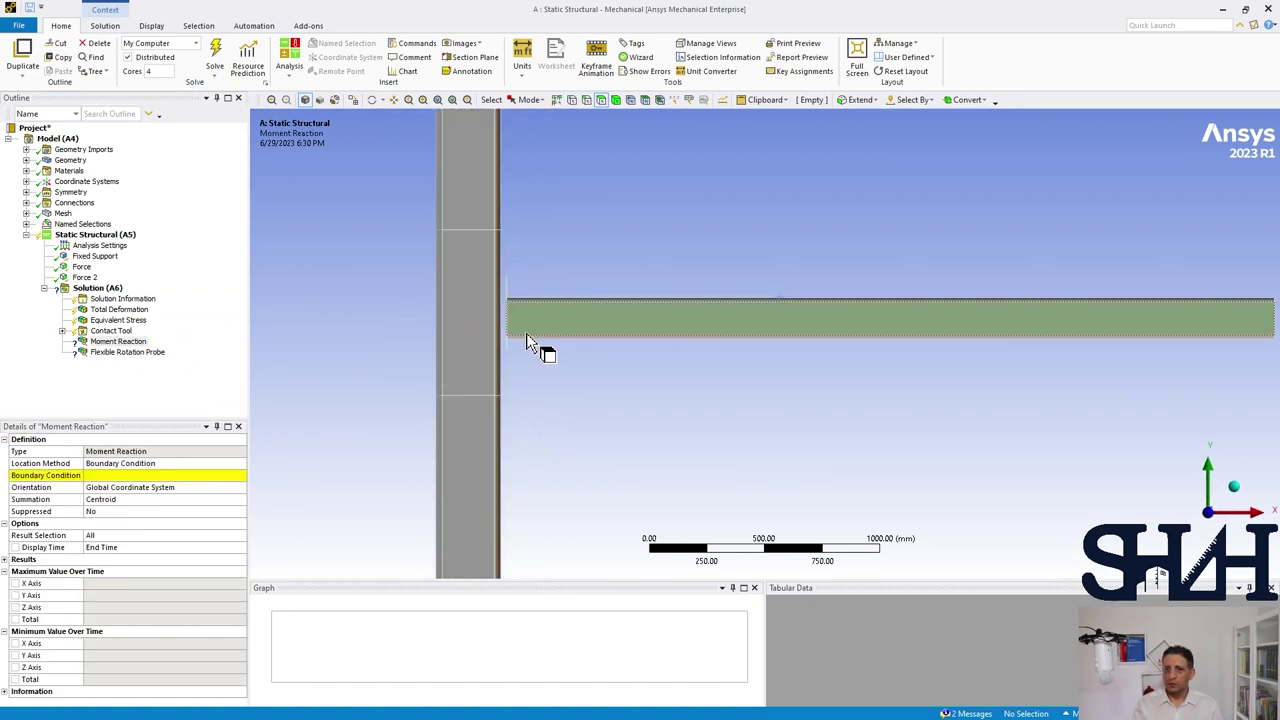
scroll(531, 346, "up", 3)
scroll(594, 289, "down", 1)
scroll(566, 313, "up", 2)
middle_click_drag(566, 313, 514, 234)
left_click(514, 232)
right_click(510, 228)
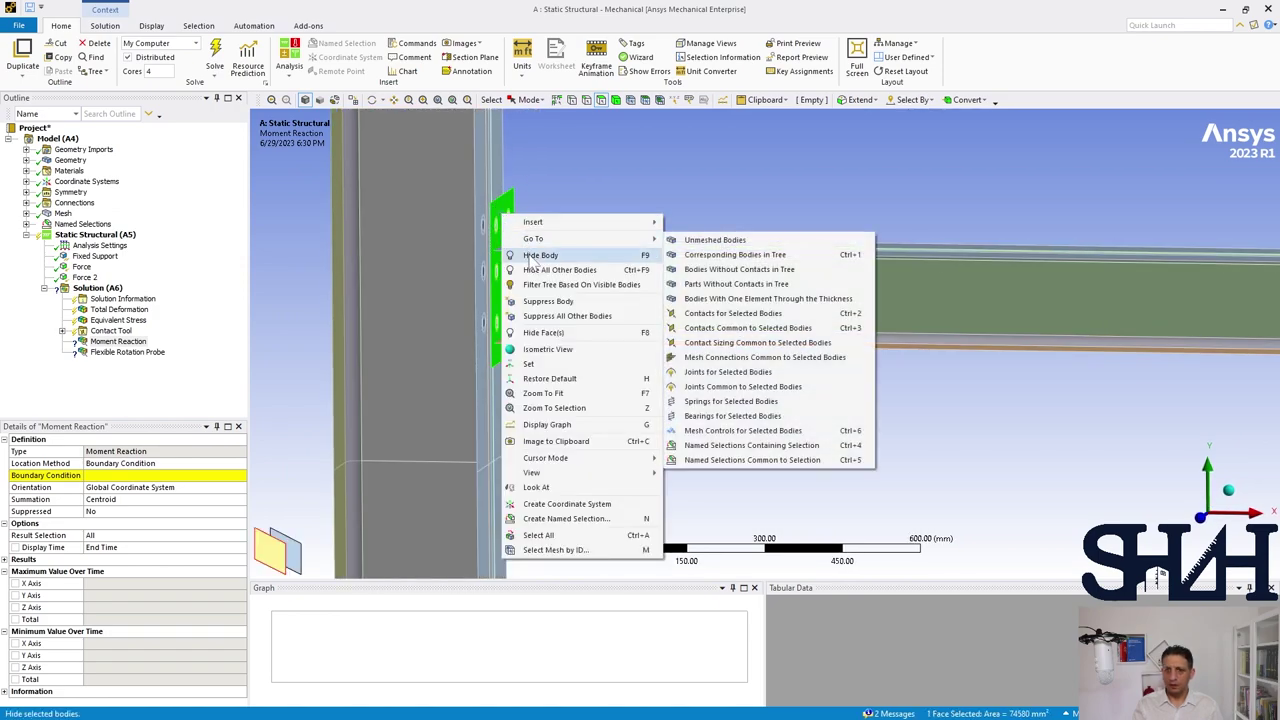
left_click(700, 395)
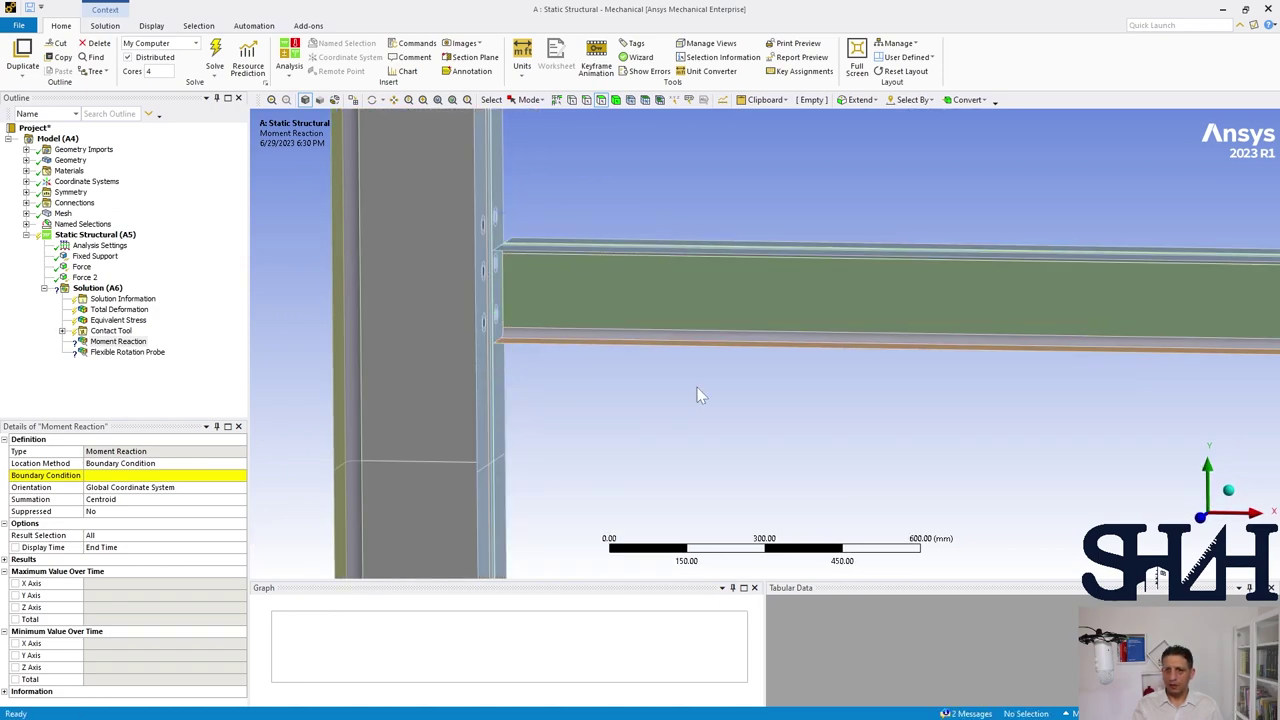
- Scope the Moment Reaction probe by Geometry Selection to all edges at the beam end facing the column, seen from the side
left_click(1200, 521)
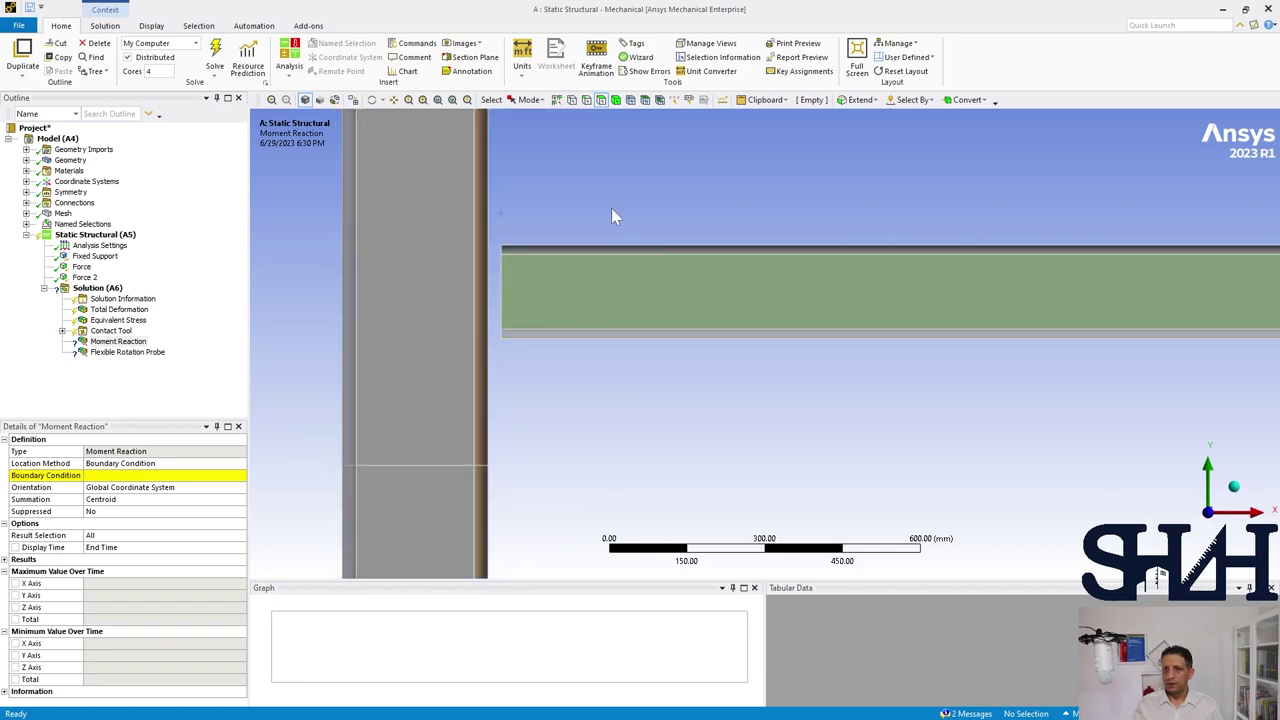
left_click(527, 100)
left_click(541, 128)
left_click_drag(497, 226, 514, 390)
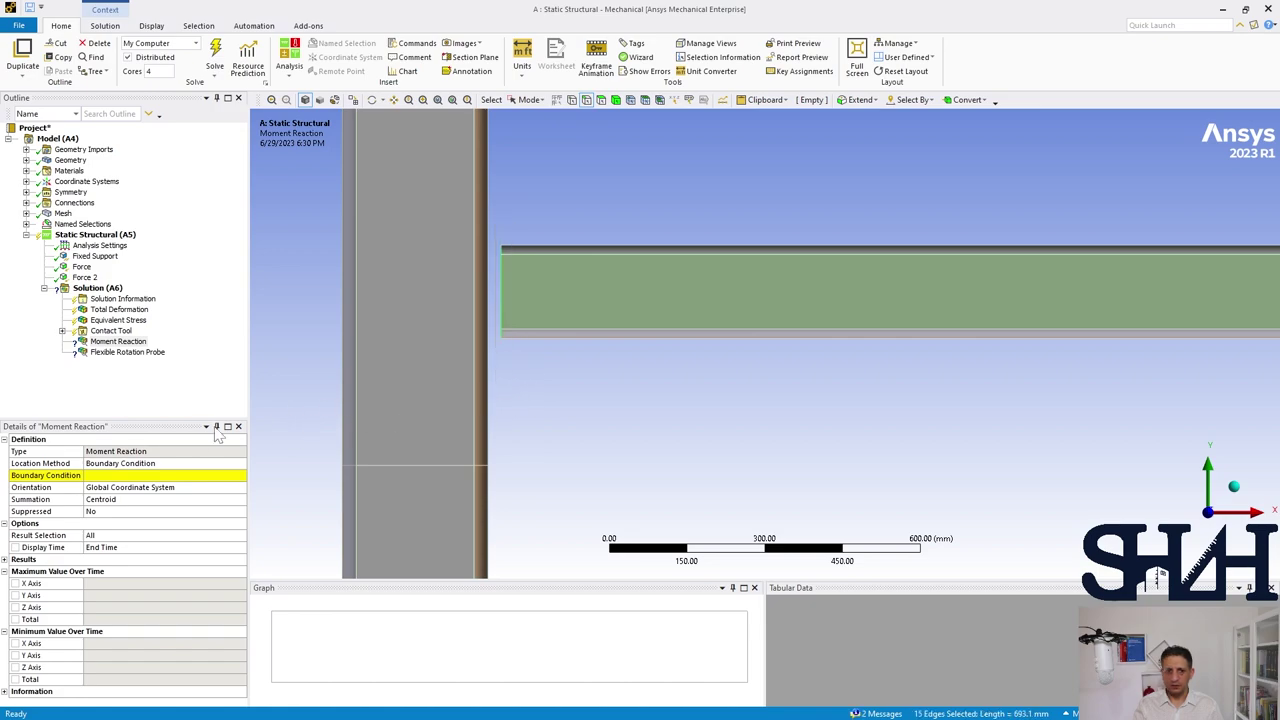
left_click(120, 463)
left_click(244, 467)
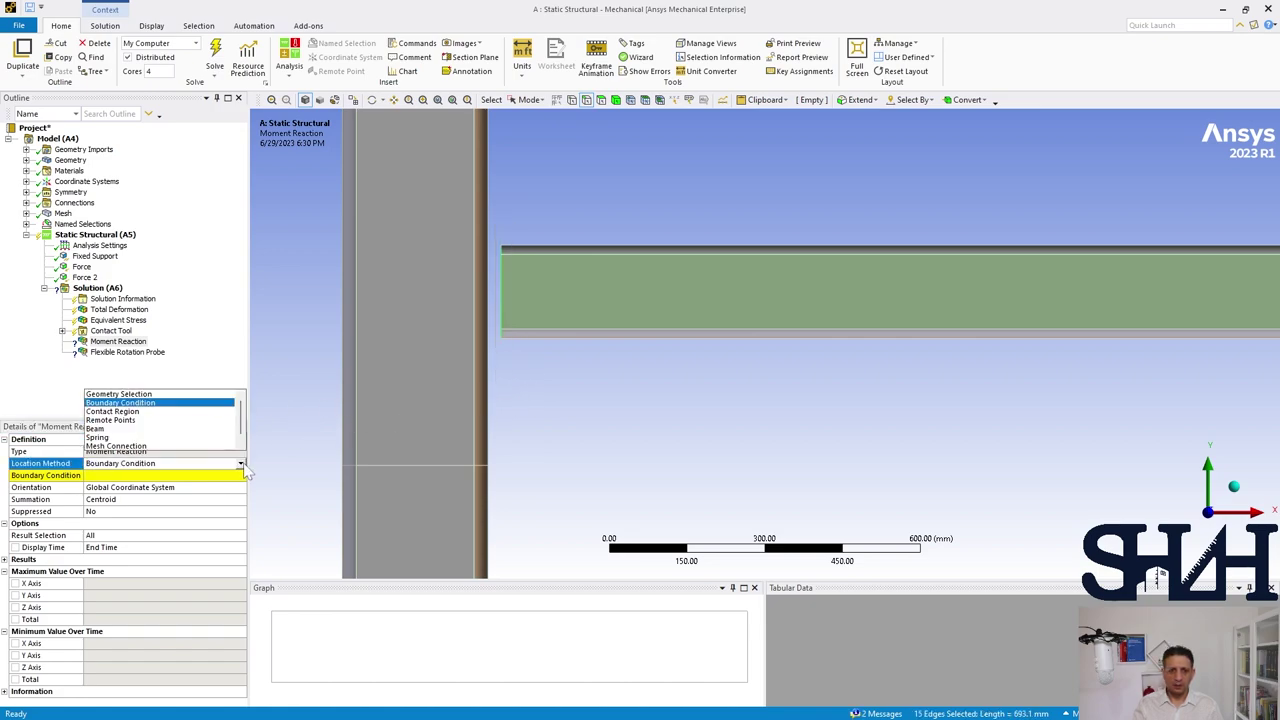
left_click(145, 405)
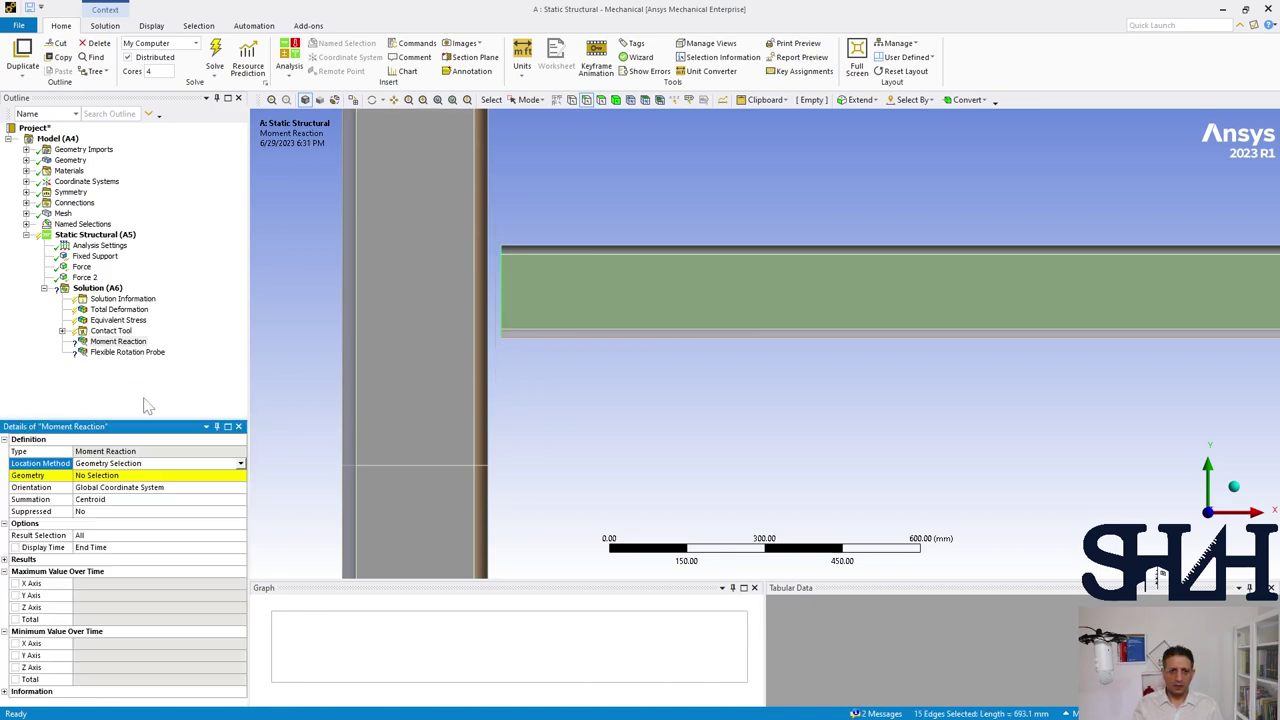
left_click(100, 476)
left_click(98, 476)
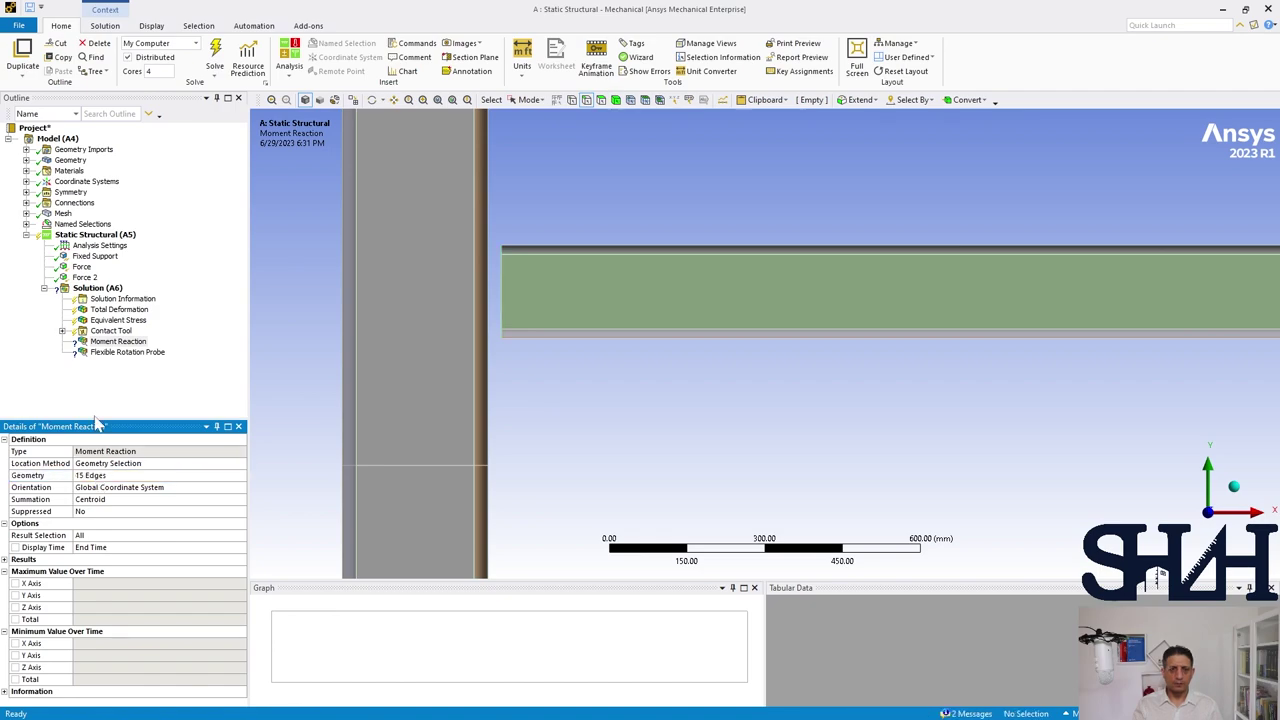
- Scope the Flexible Rotation Probe to the edges at the beam's column end and set its result selection to Z Axis
left_click(115, 352)
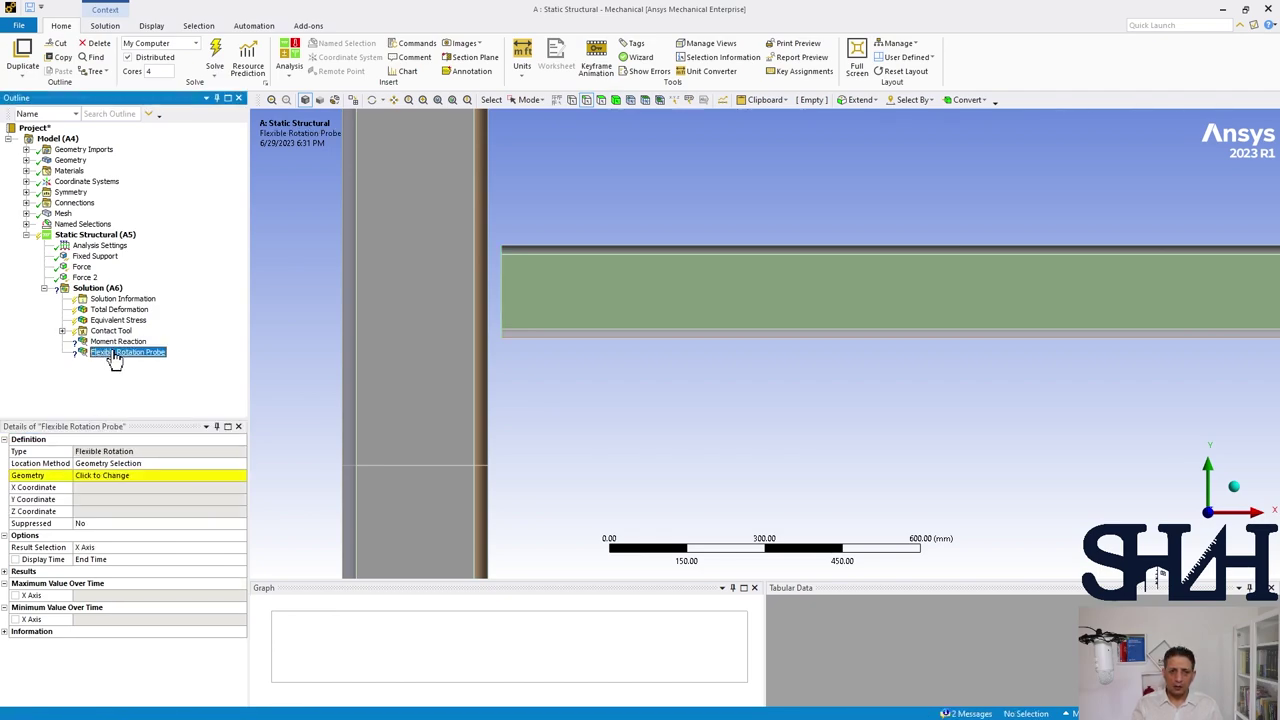
left_click_drag(500, 230, 550, 408)
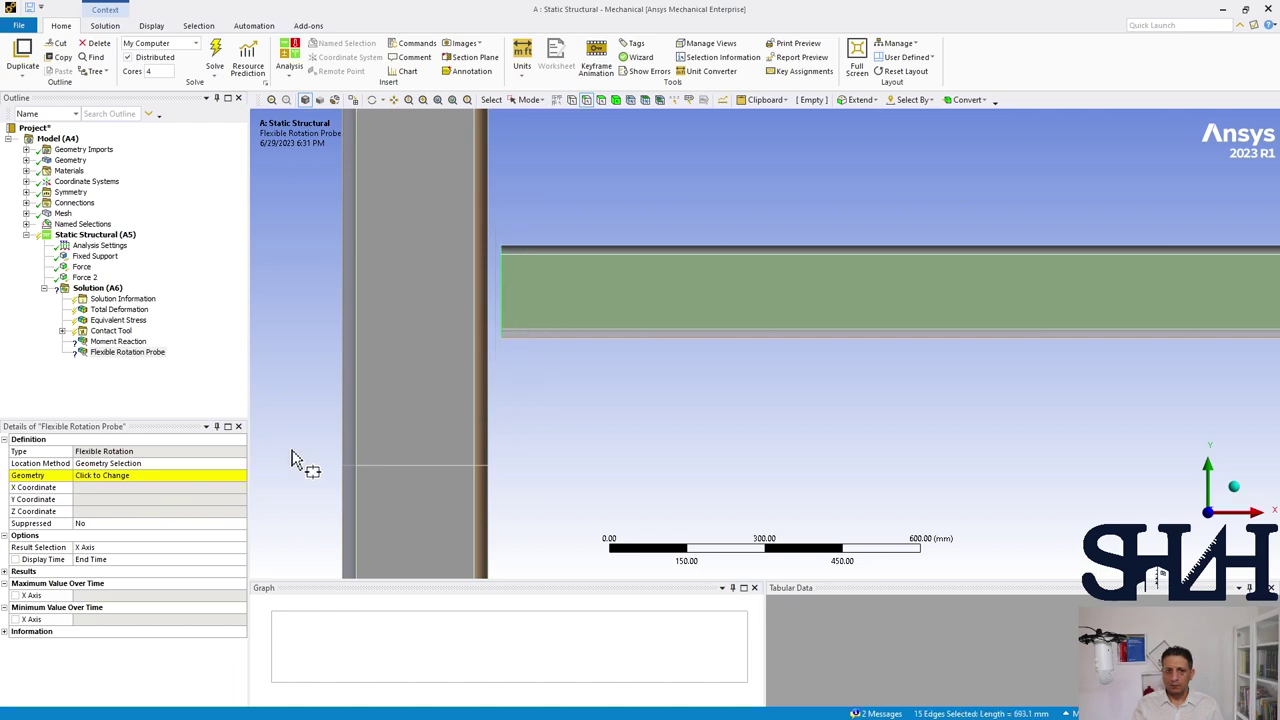
left_click(93, 478)
left_click(94, 476)
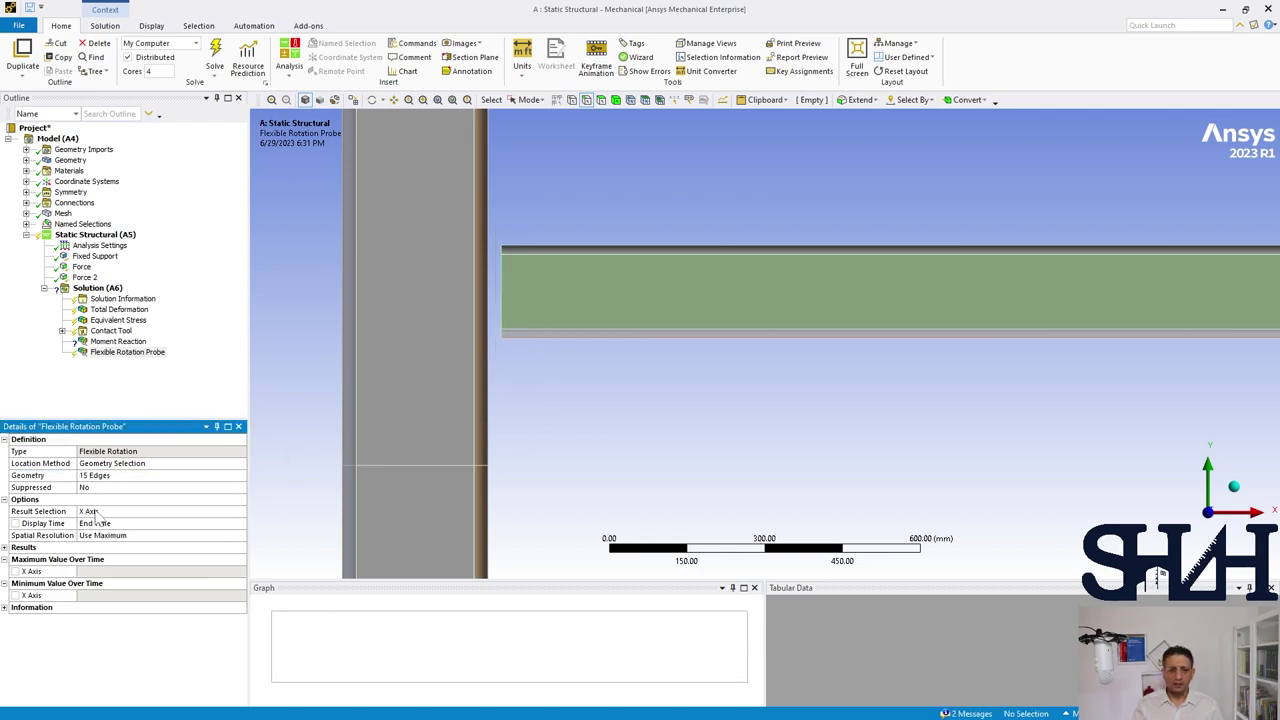
left_click(92, 511)
left_click(240, 512)
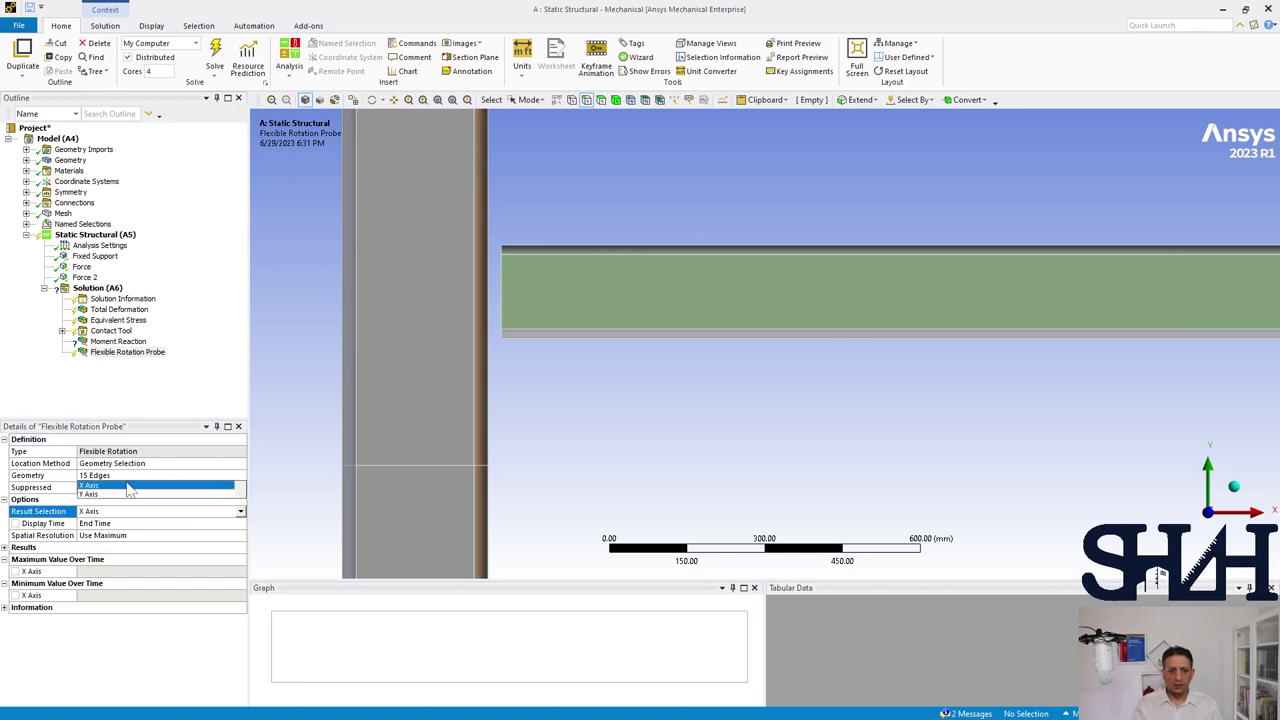
left_click(120, 504)
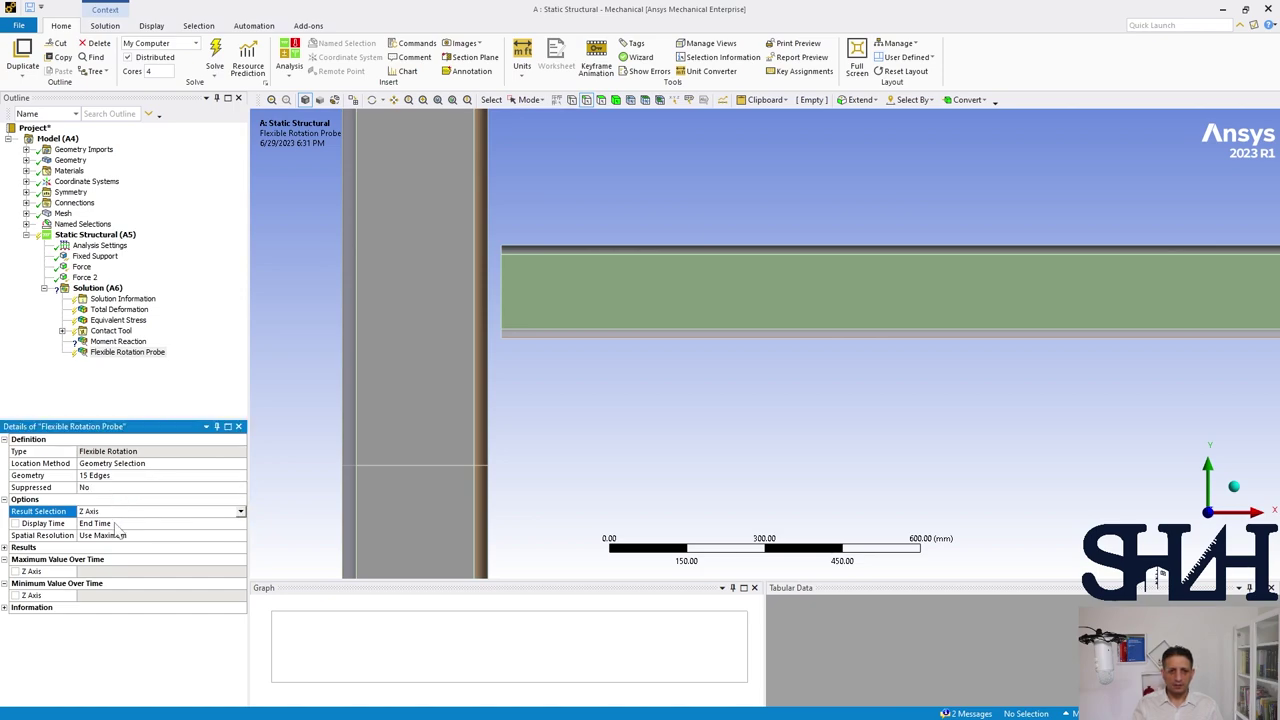
- Set Nodal Forces to Yes in the output controls of the analysis settings
left_click(112, 342)
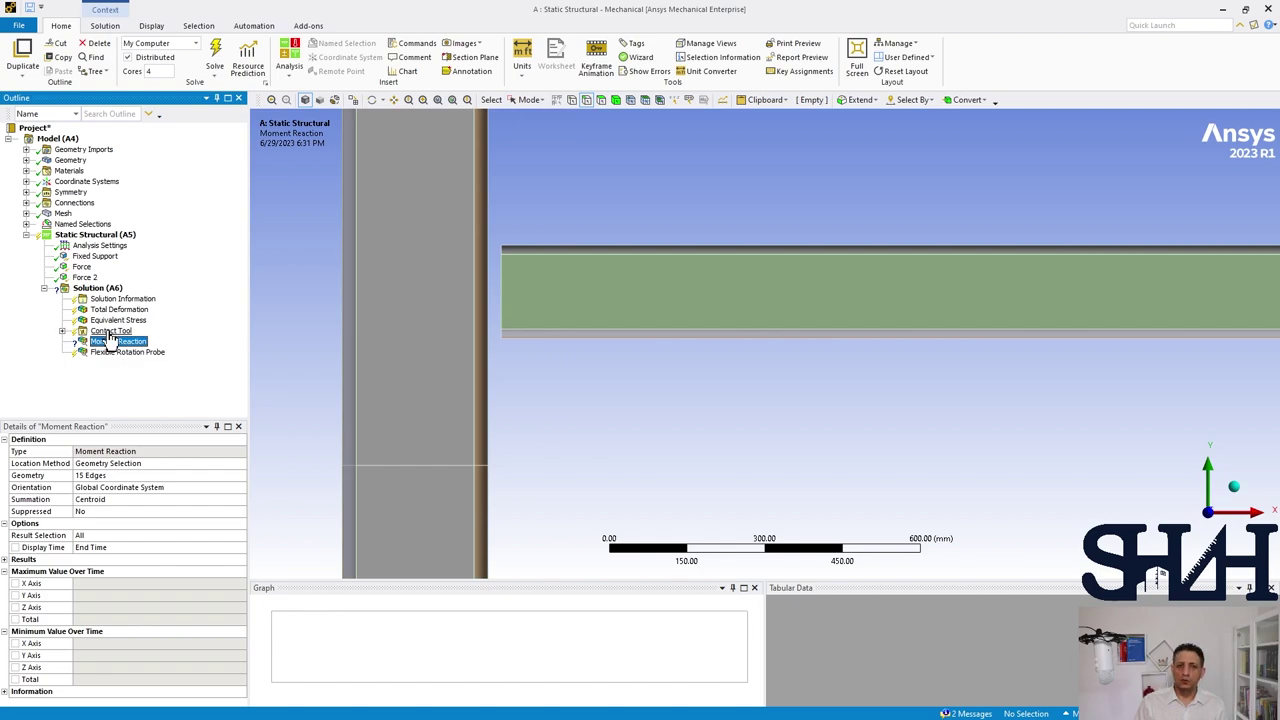
left_click(88, 246)
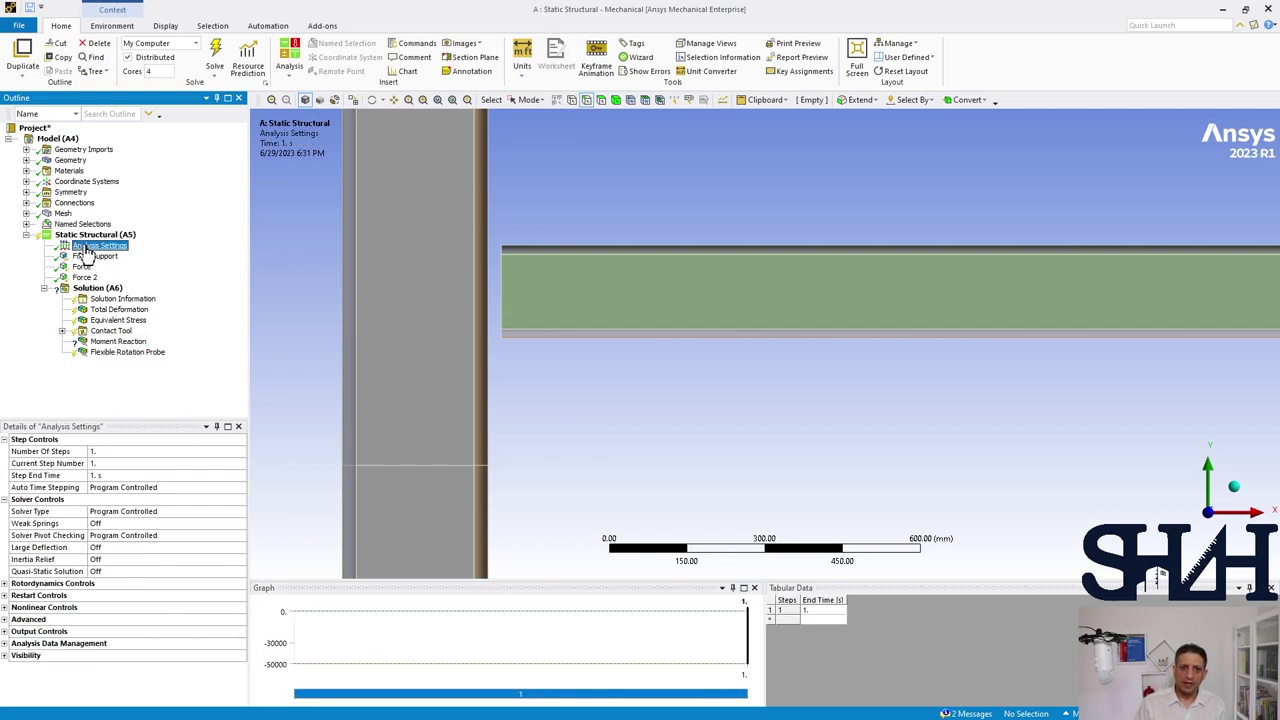
left_click(6, 632)
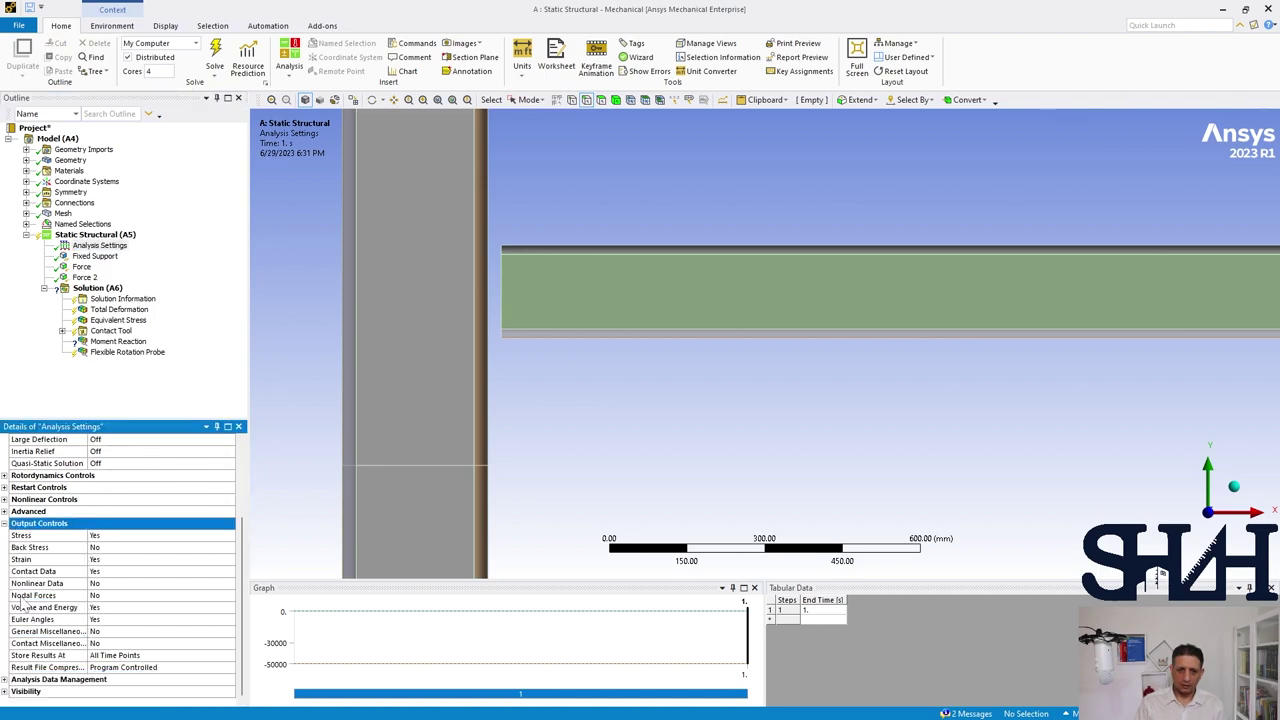
double_click(116, 597)
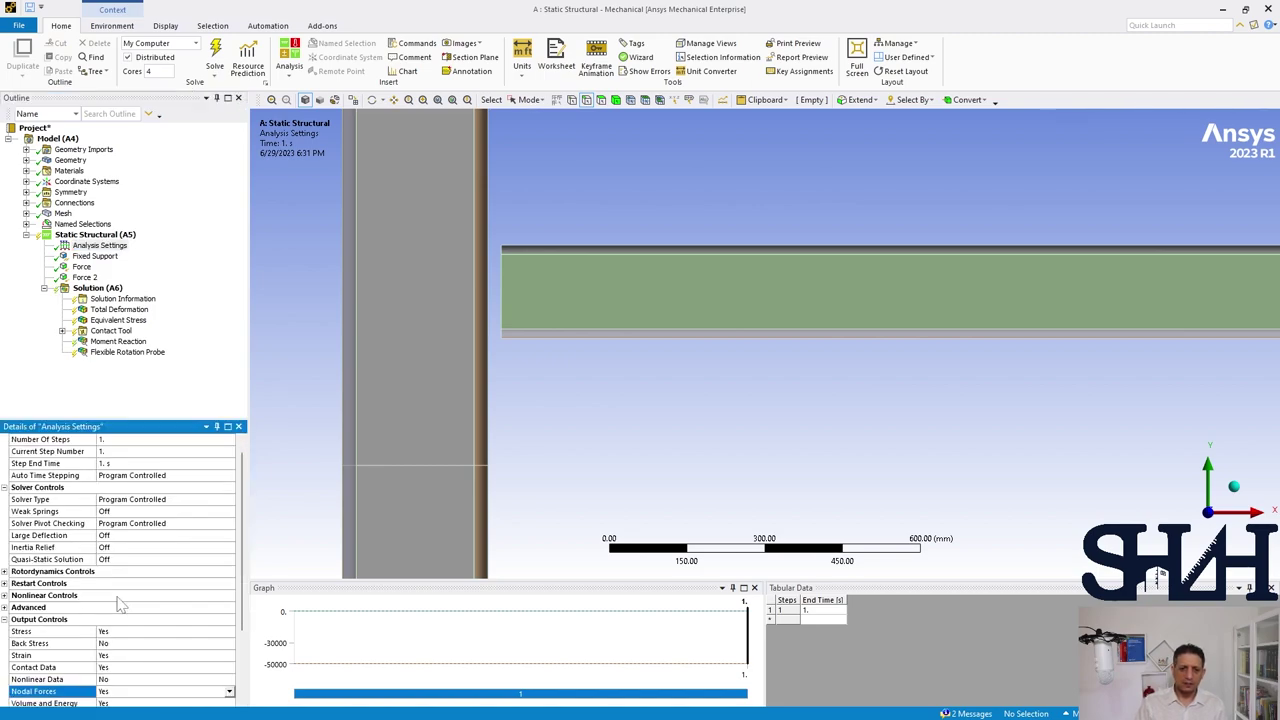
- Solve the static structural analysis and set the solution information output to Force Convergence
right_click(88, 290)
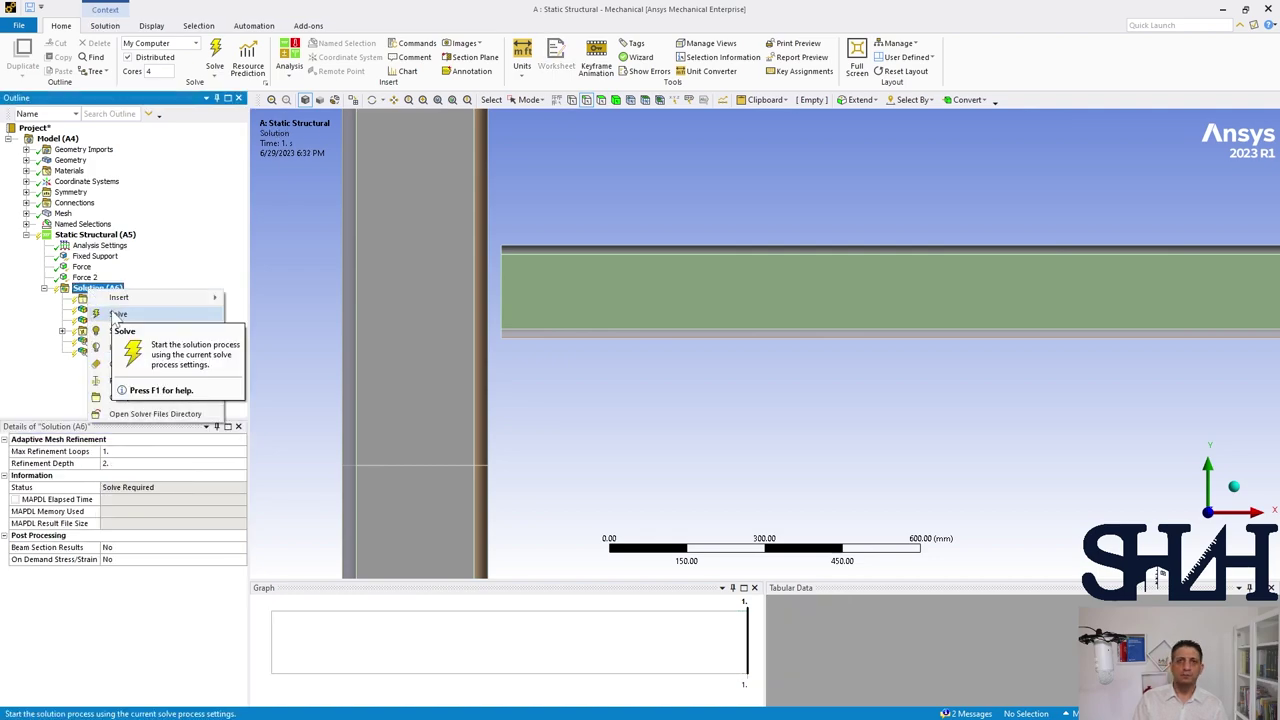
left_click(116, 314)
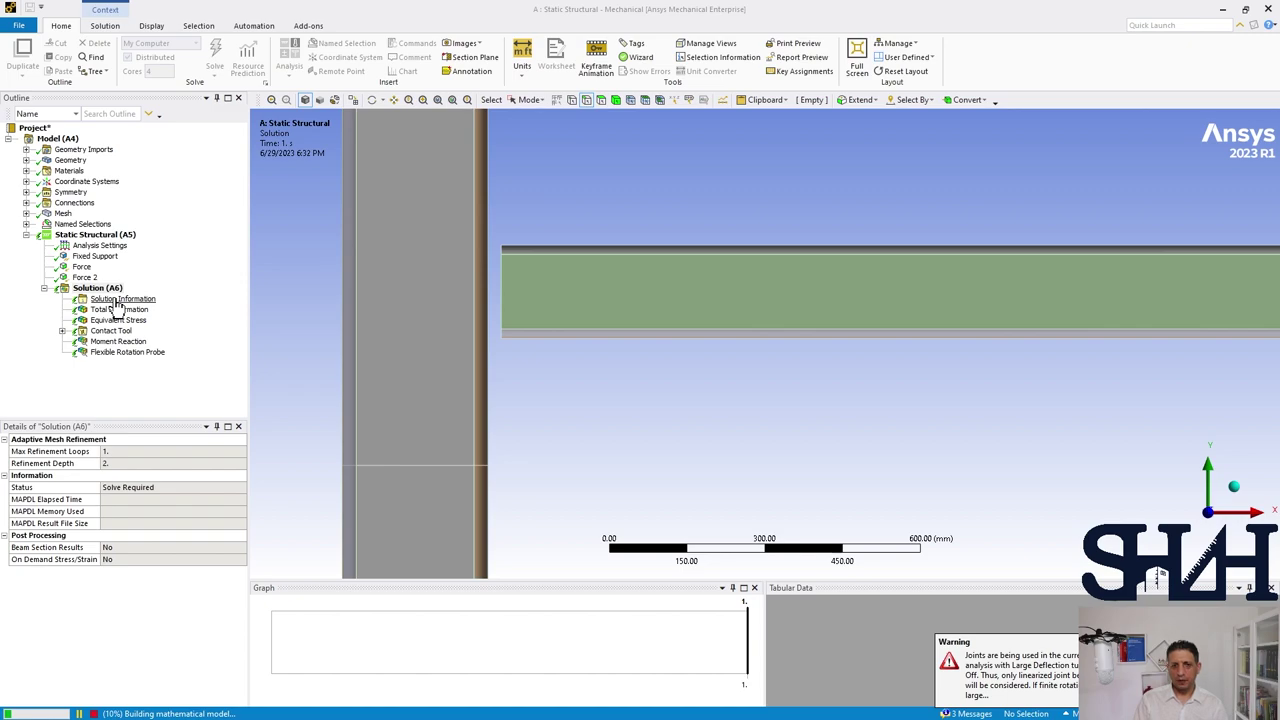
left_click(116, 300)
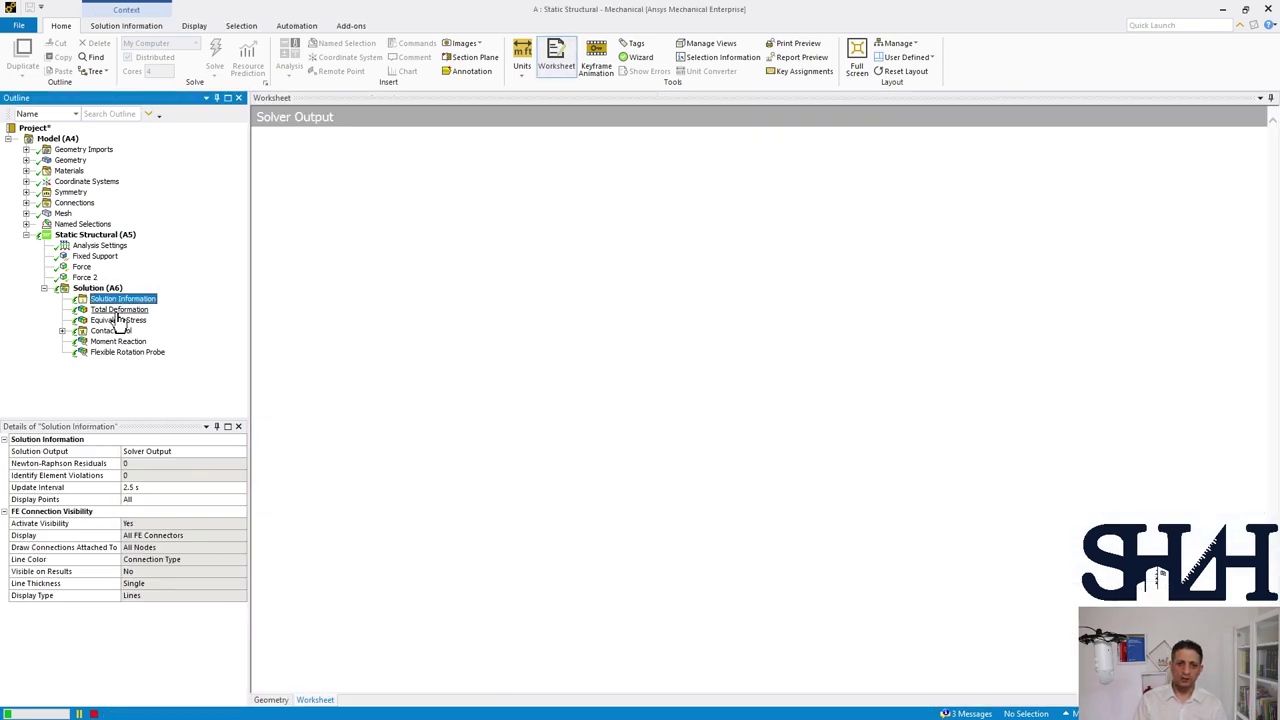
left_click(160, 451)
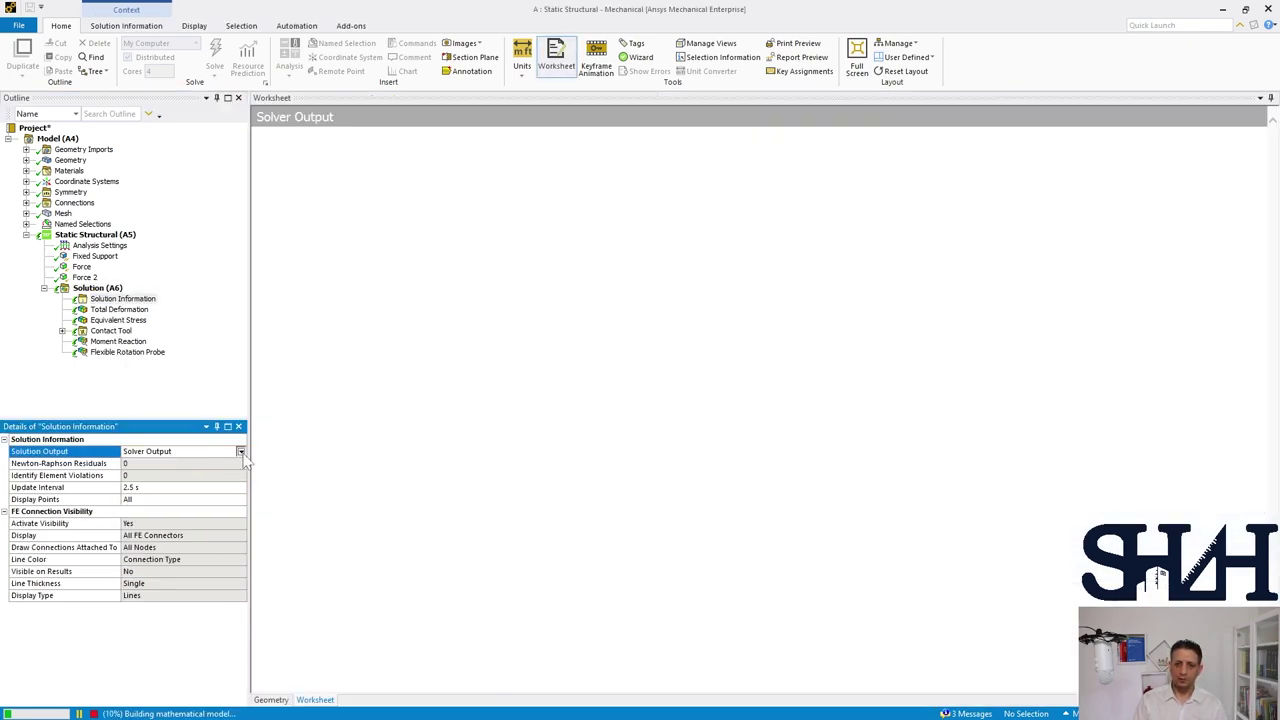
left_click(241, 452)
left_click(160, 382)
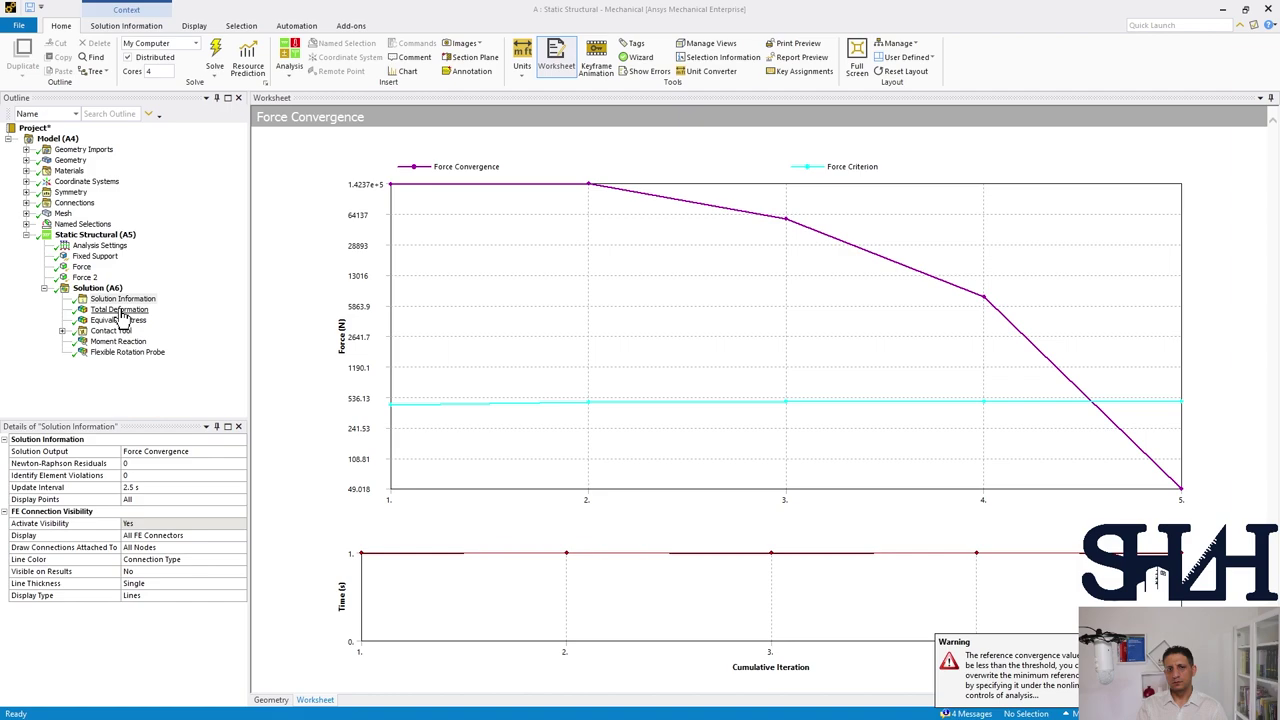
- Display the Total Deformation result and show the hidden end plate again
left_click(119, 309)
scroll(478, 350, "down", 2)
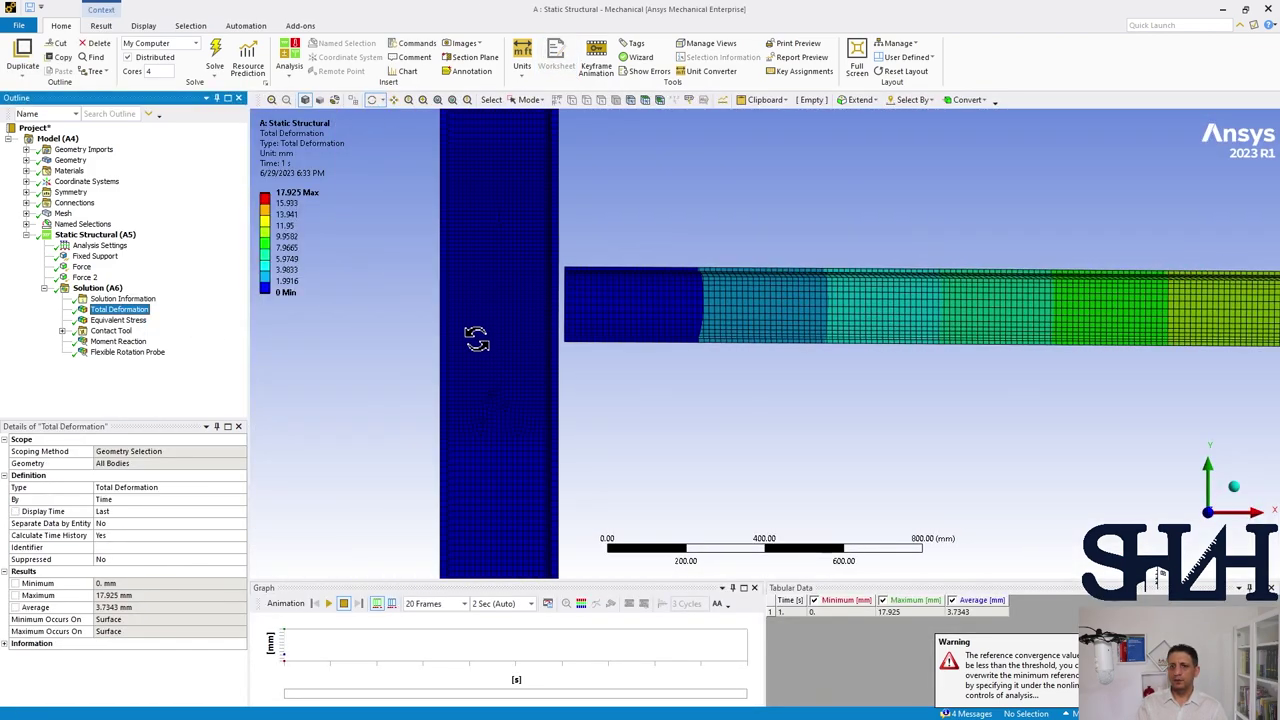
right_click(363, 267)
left_click(398, 310)
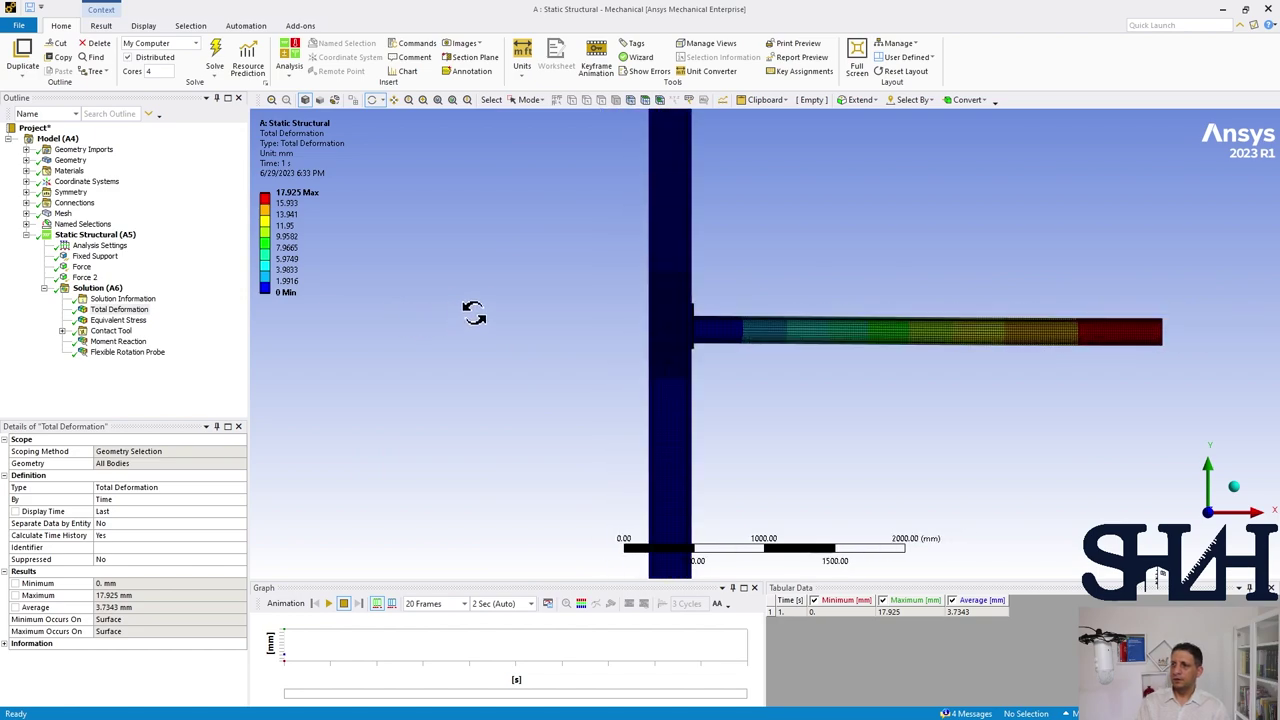
scroll(472, 318, "down", 2)
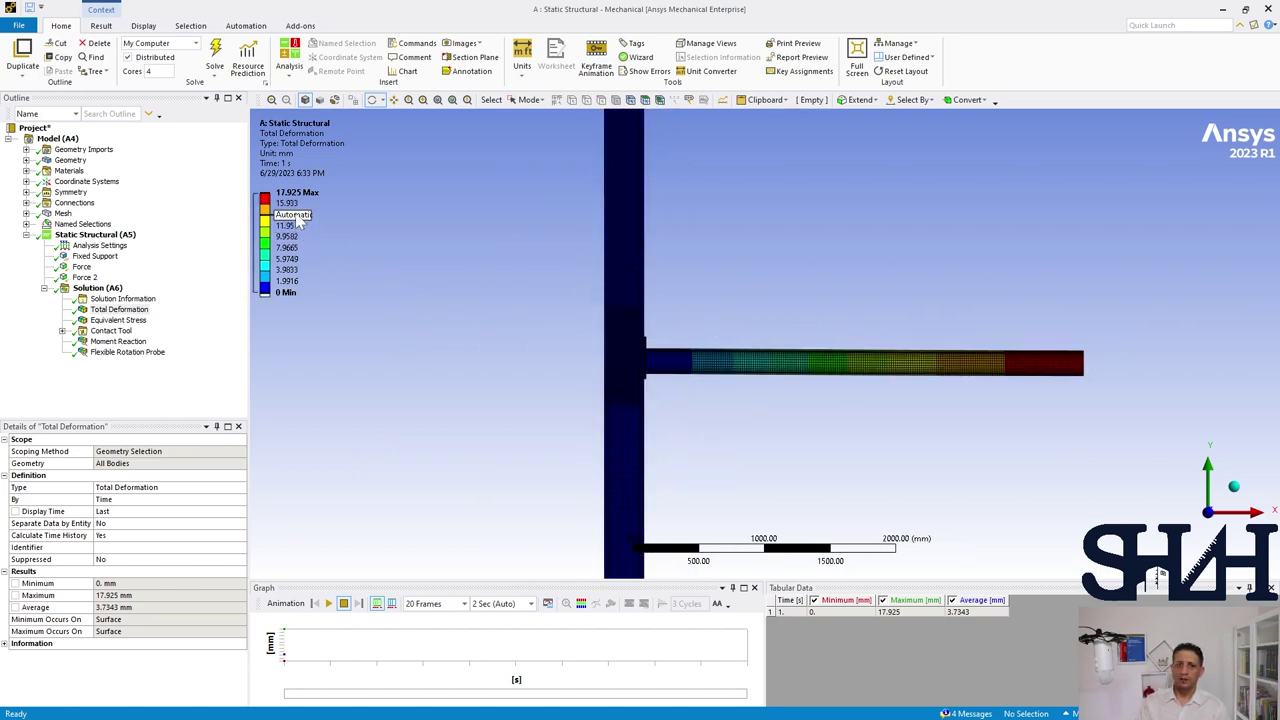
- Examine the Equivalent Stress distribution around the end plate, column flange and beam end
left_click(120, 320)
left_click_drag(563, 349, 677, 366)
scroll(651, 357, "up", 5)
middle_click_drag(677, 366, 651, 280, "ctrl")
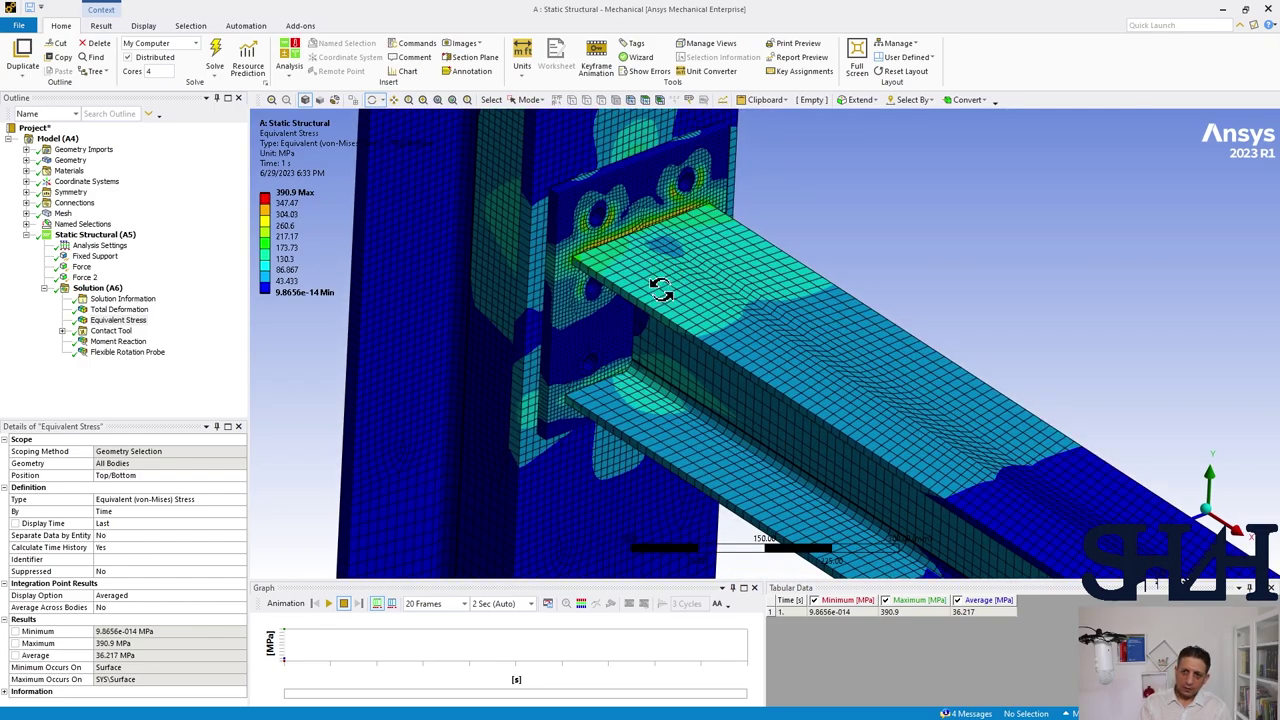
left_click_drag(651, 280, 668, 283)
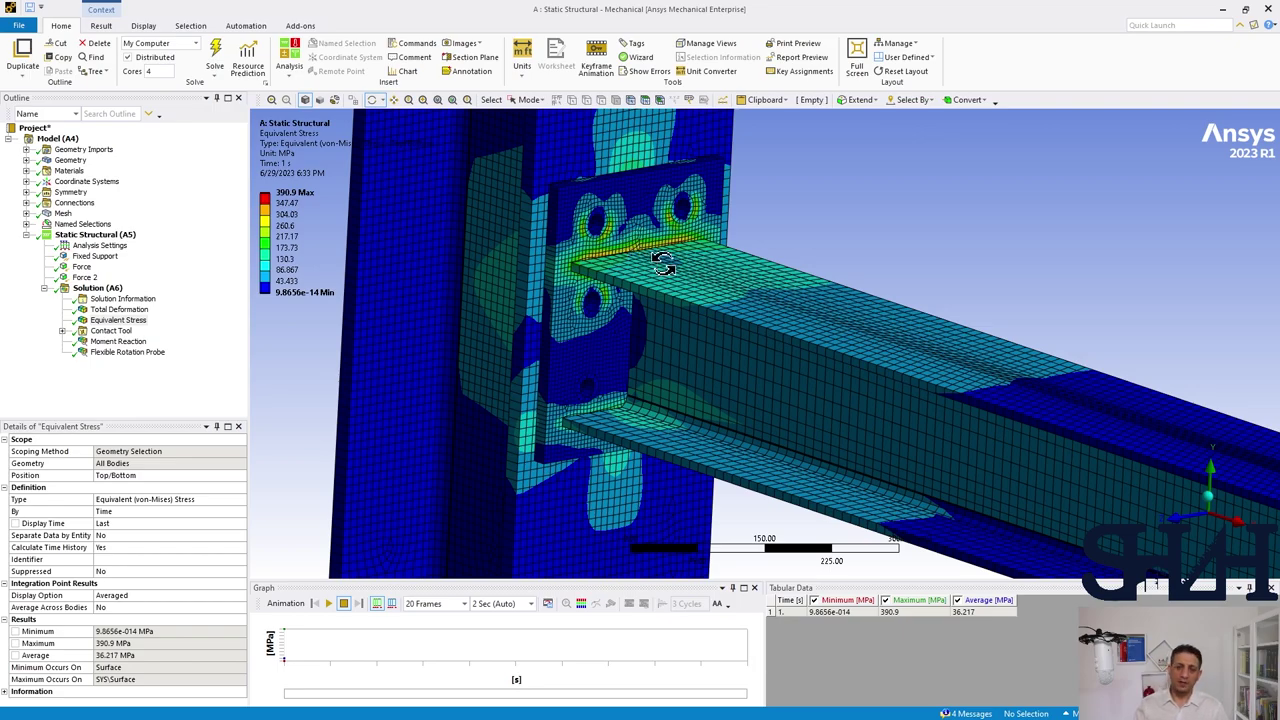
mouse_move(605, 265)
left_mouse_down()
mouse_move(625, 210)
mouse_move(615, 275)
left_mouse_up()
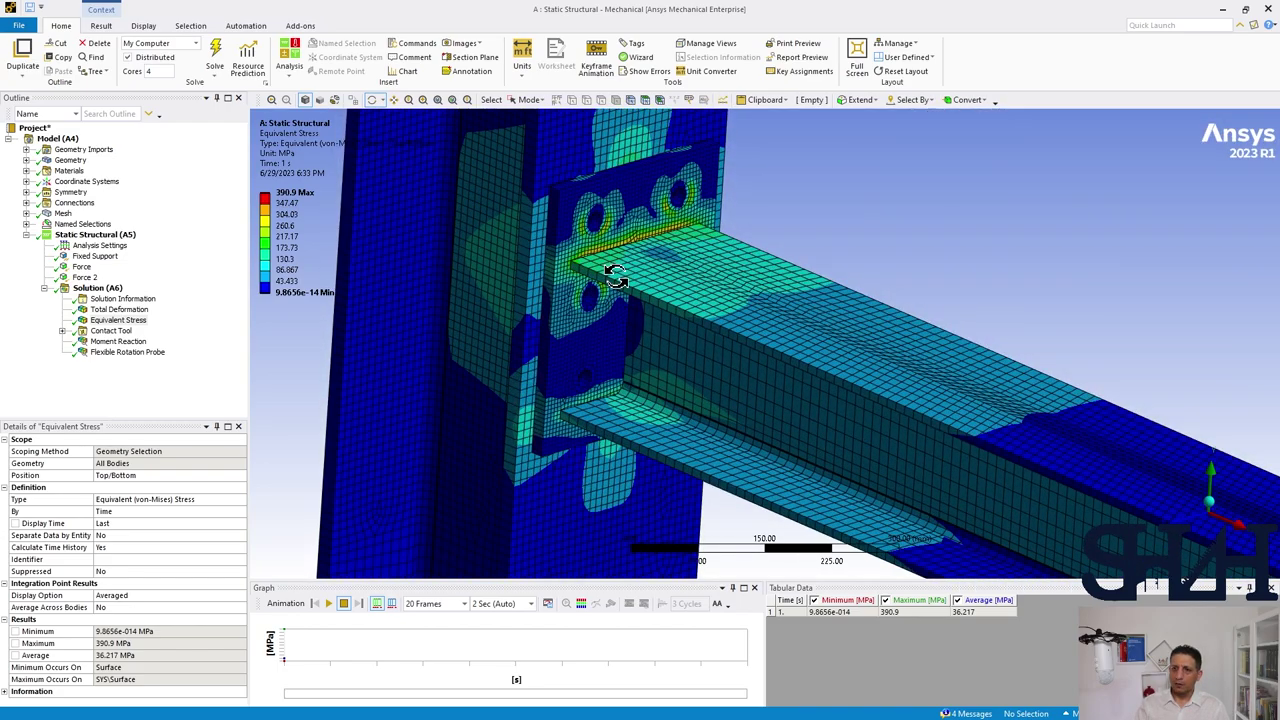
- Examine the Contact Tool's Status result on the end plate
left_click(62, 331)
left_click(118, 341)
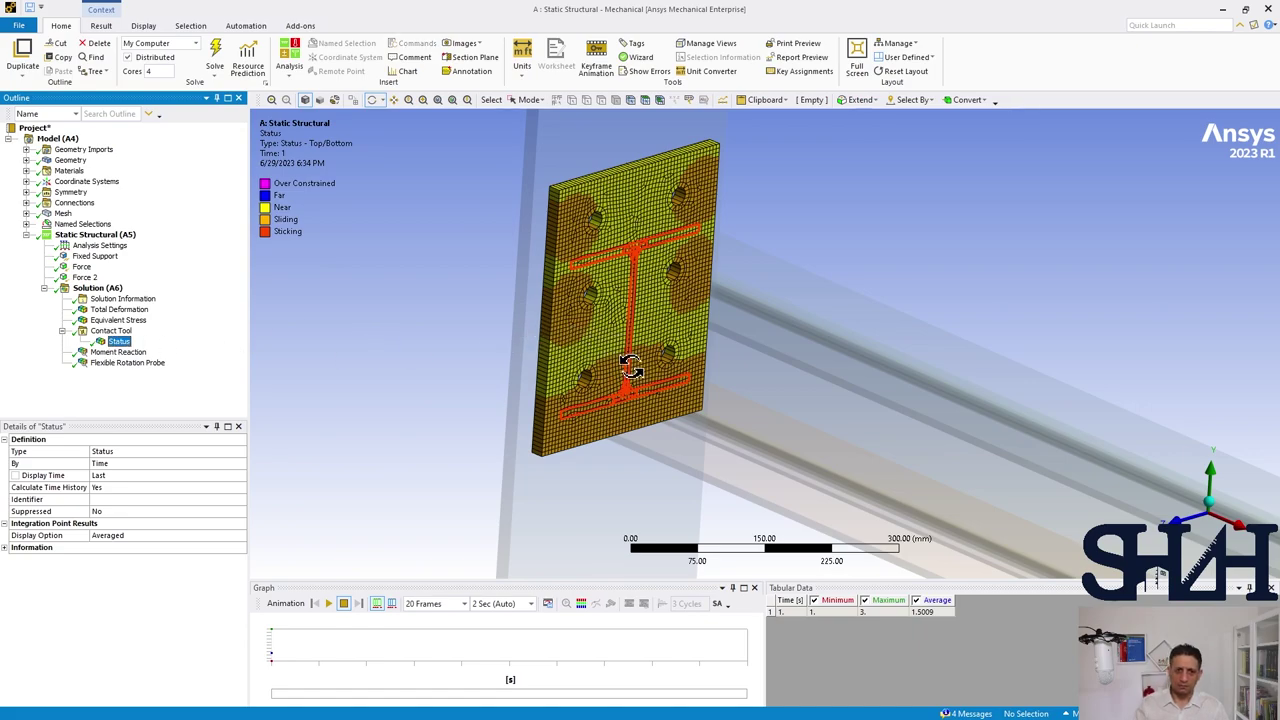
mouse_move(651, 302)
left_mouse_down()
mouse_move(600, 298)
mouse_move(637, 310)
mouse_move(651, 294)
mouse_move(650, 309)
left_mouse_up()
right_click(650, 310)
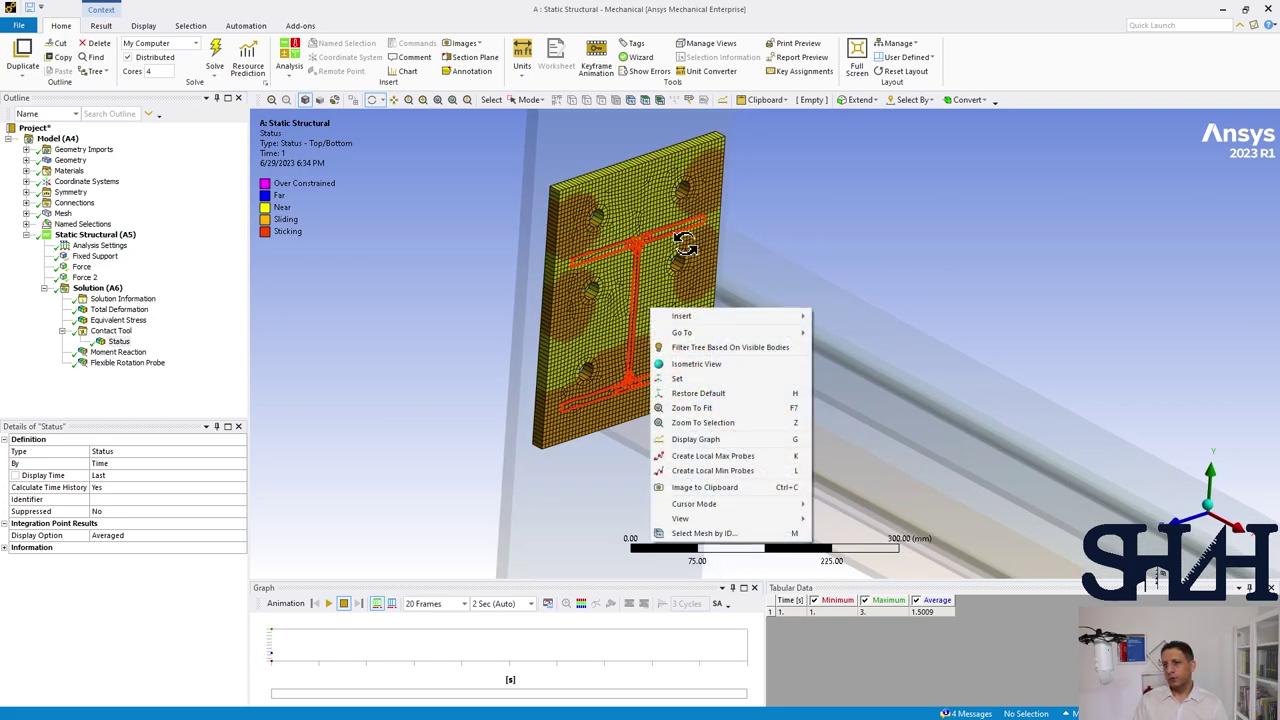
left_click(645, 248)
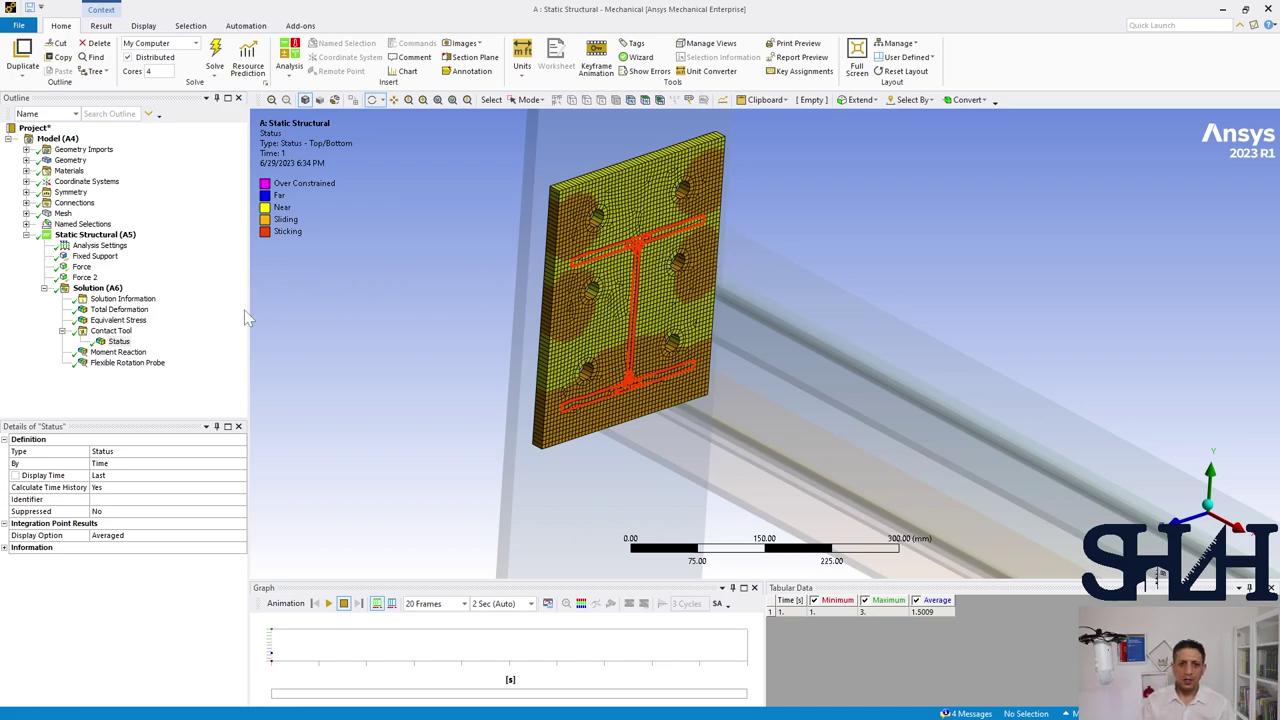
- Review the Moment Reaction and Flexible Rotation Probe results at the beam's connected end
left_click(120, 352)
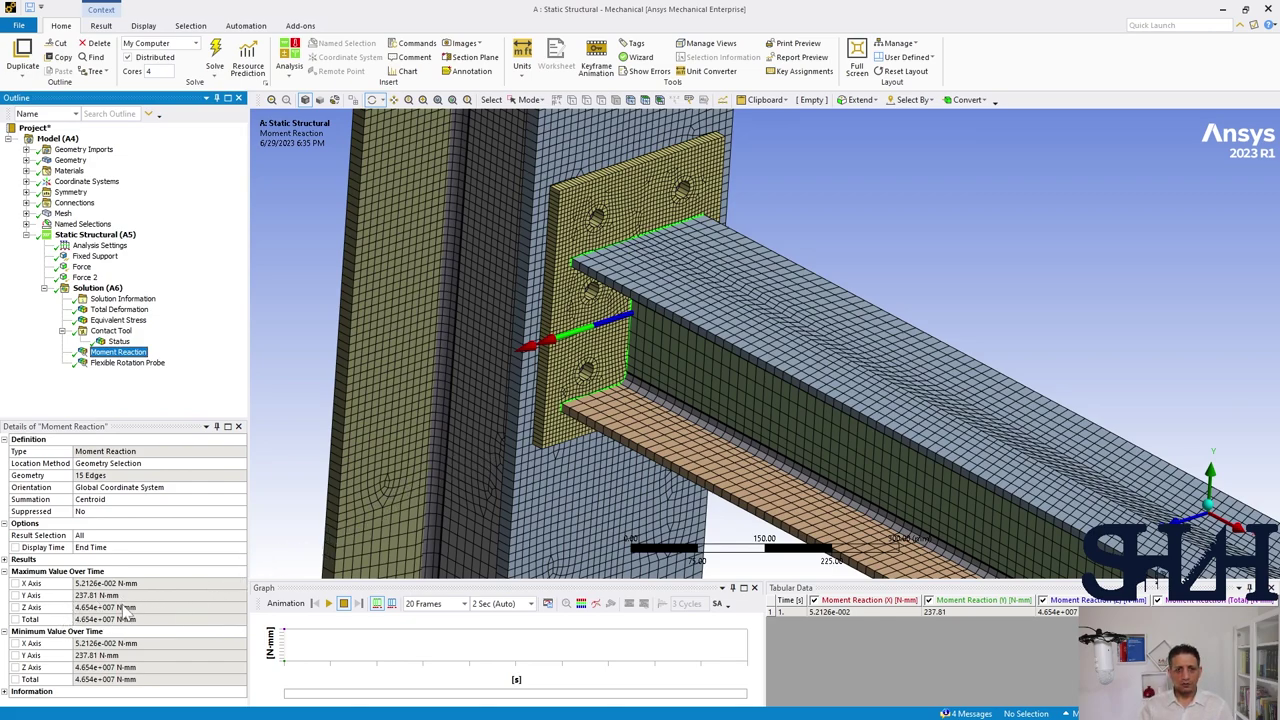
left_click(125, 363)
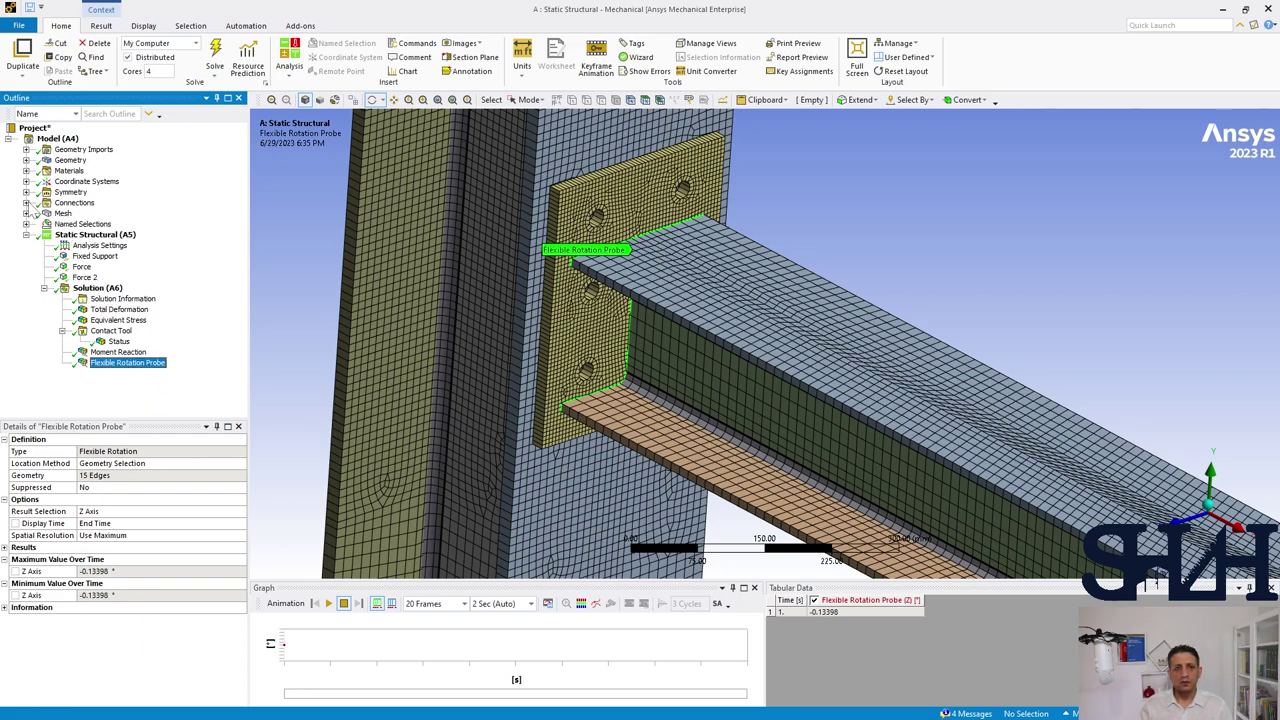
- Add joint probes to the solution for all six General joints in the Bot joint group
left_click(26, 203)
left_click(44, 224)
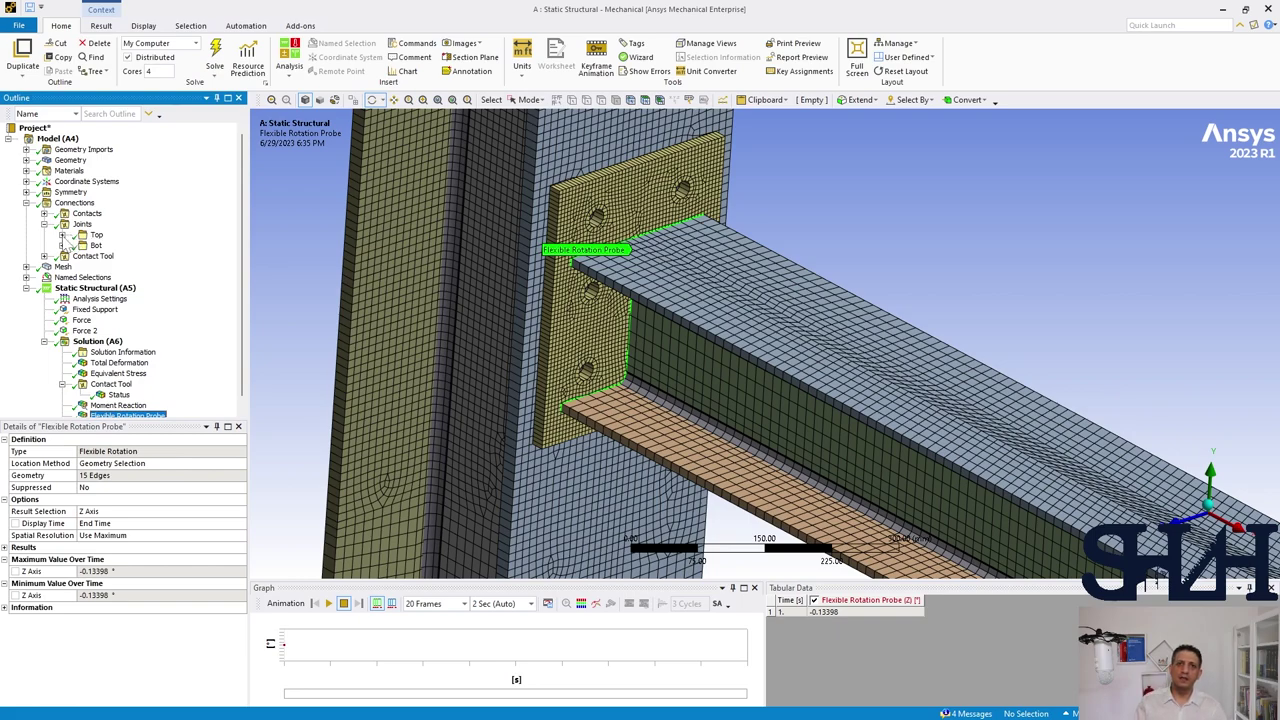
left_click(62, 245)
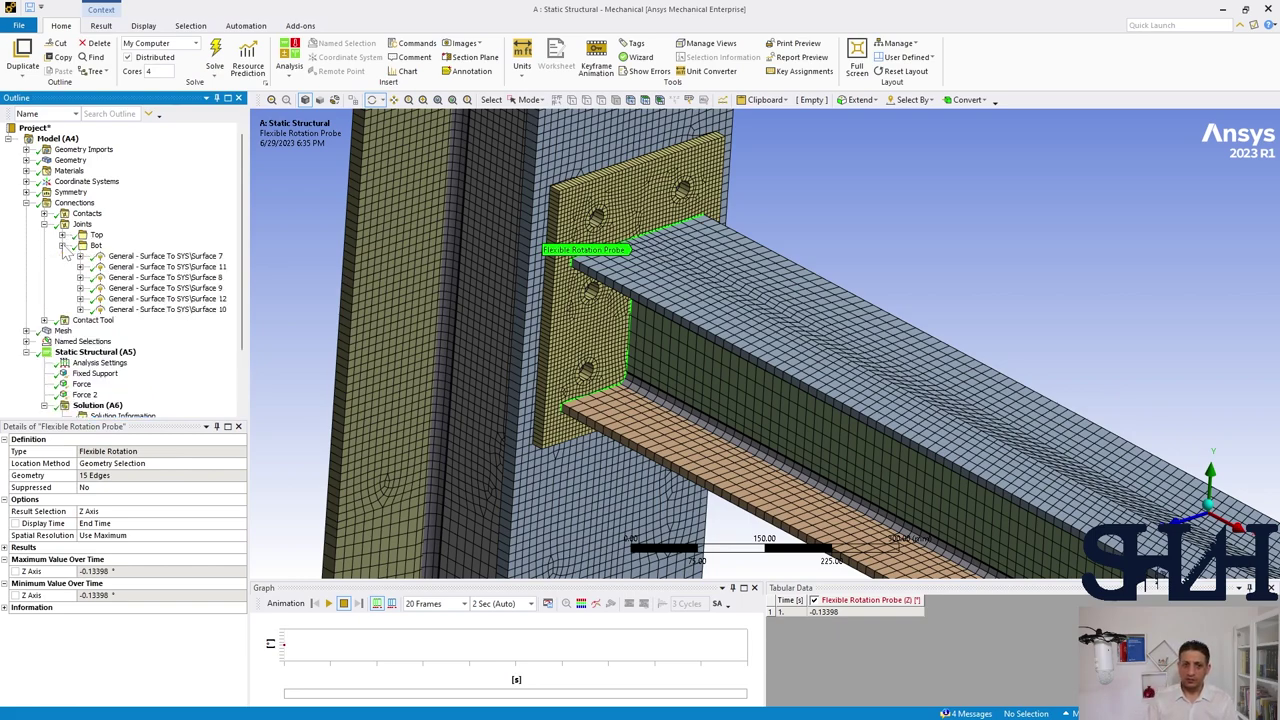
left_click(143, 257)
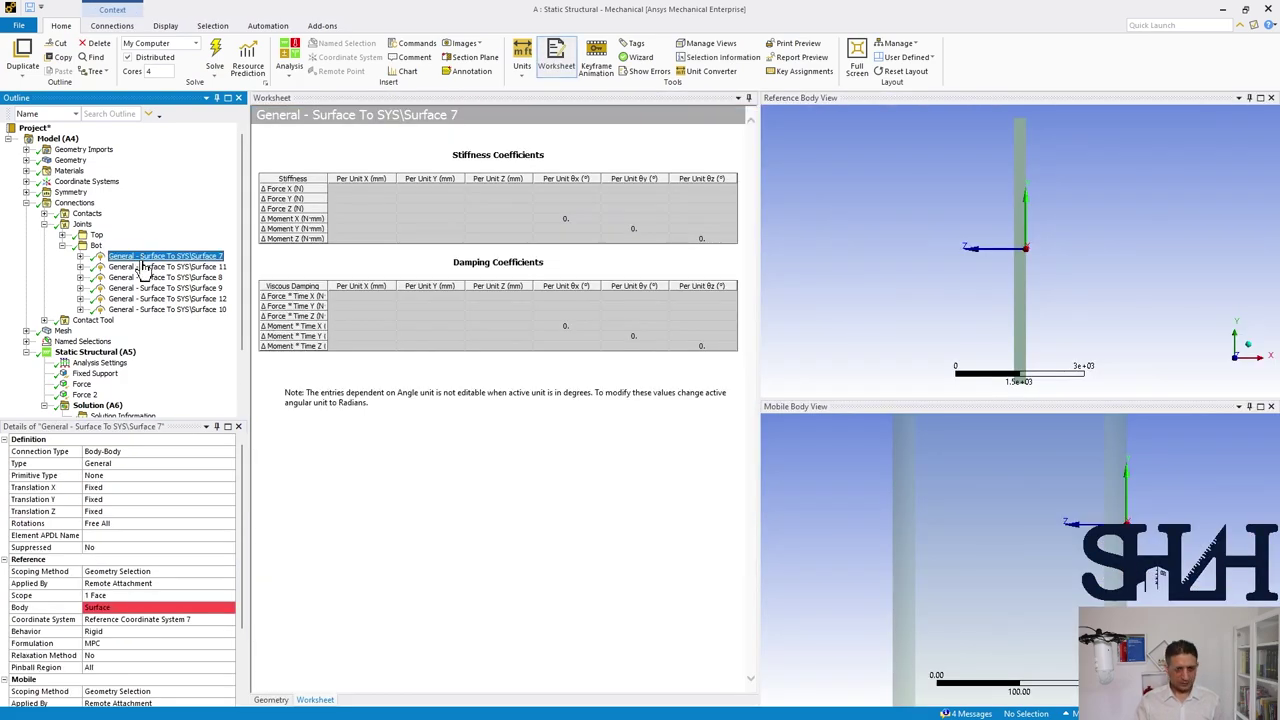
left_click(143, 309, "shift")
scroll(137, 300, "down", 2)
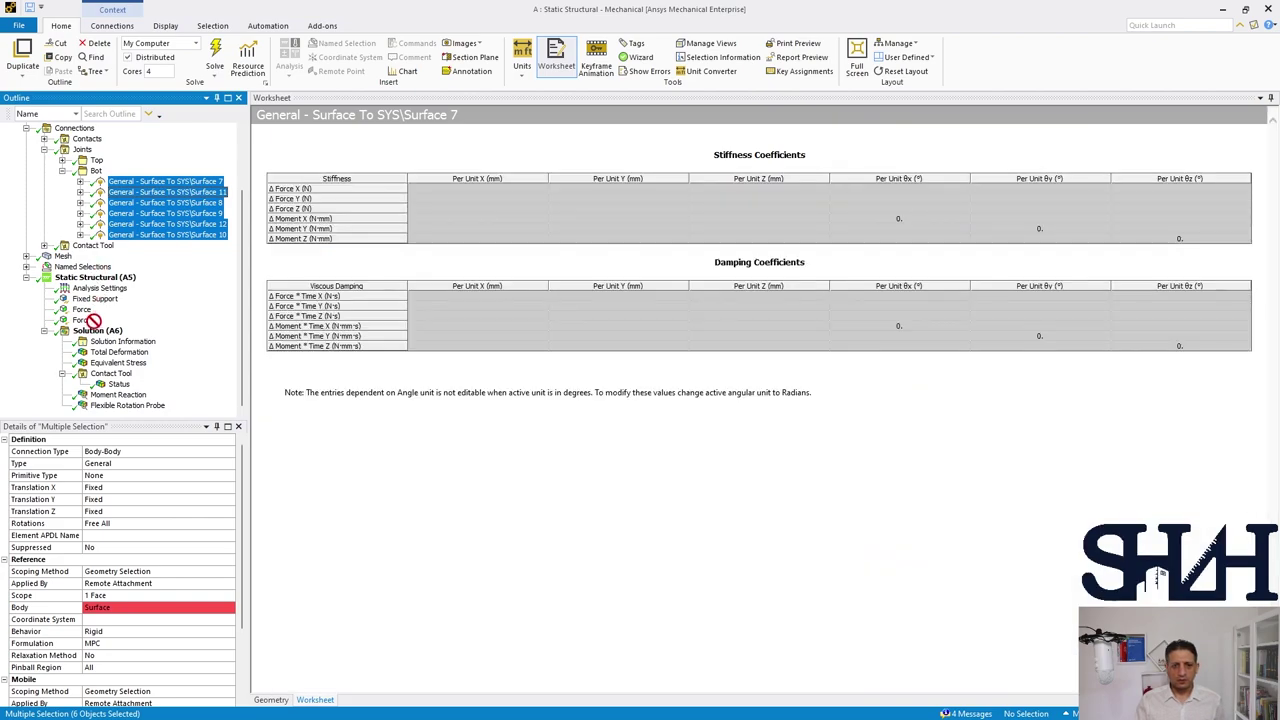
left_click(97, 330)
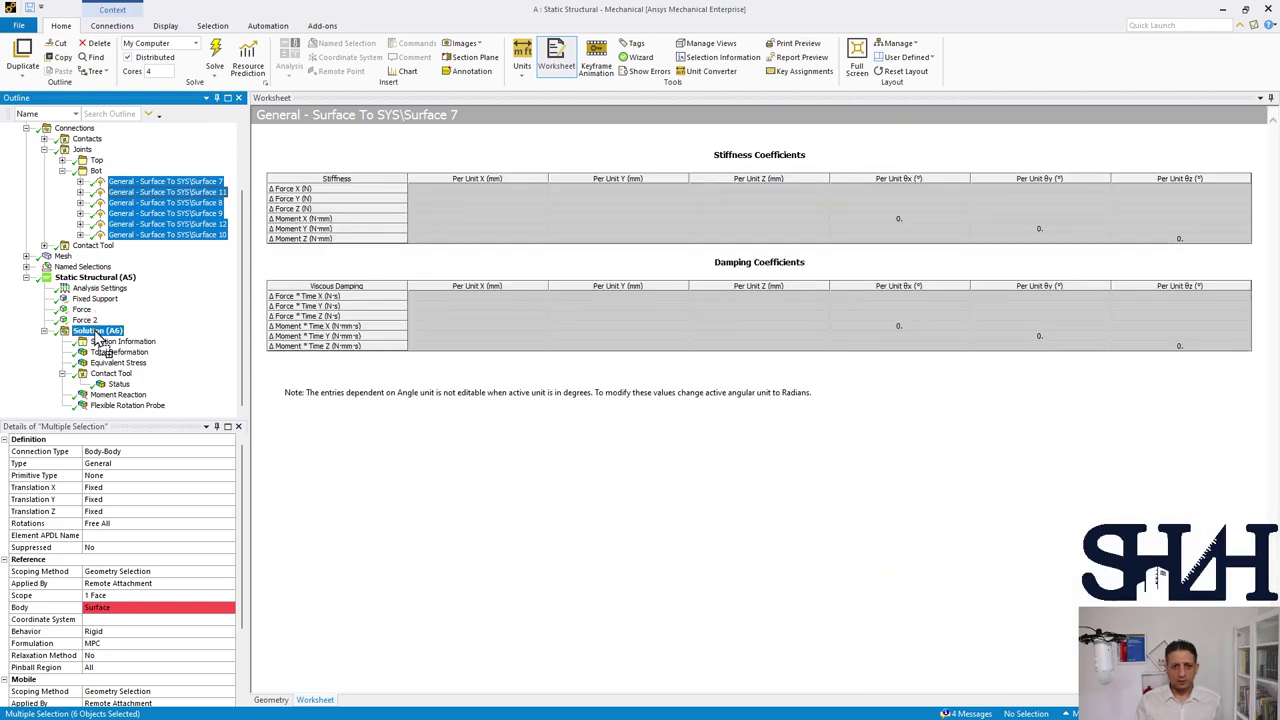
- Evaluate all results of the solution to compute the new joint probes
scroll(97, 340, "down", 3)
right_click(97, 267)
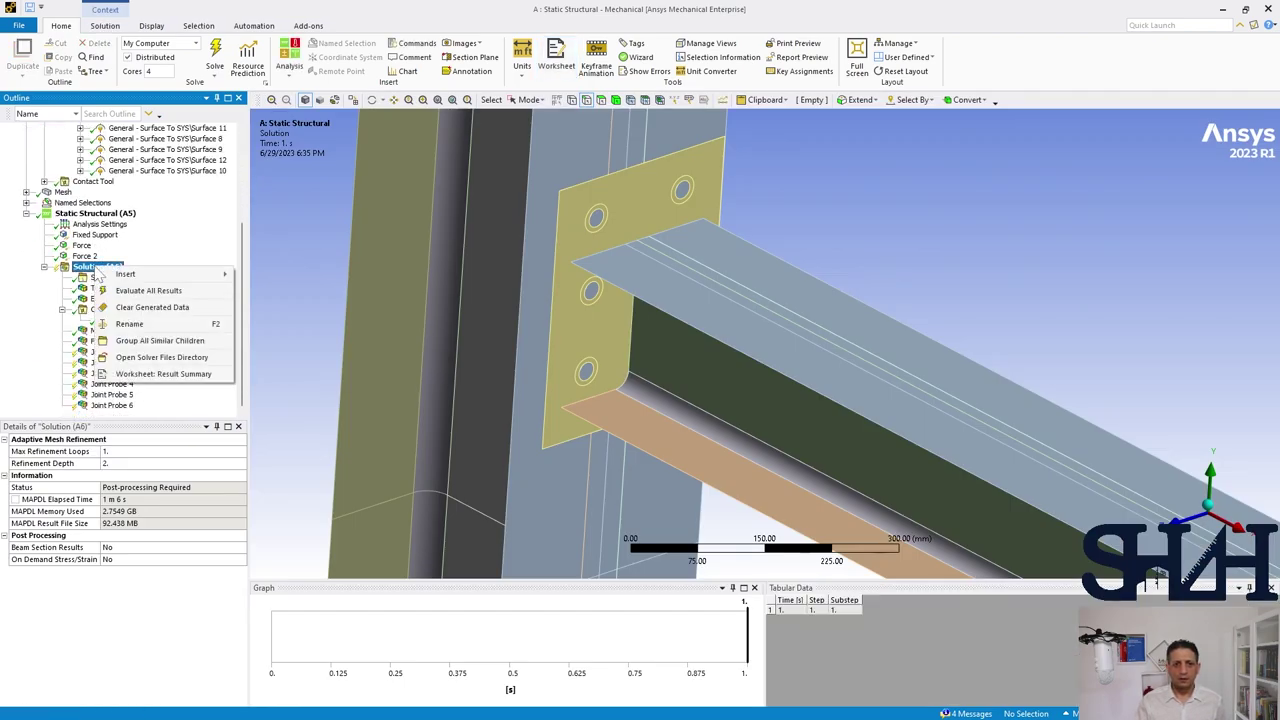
left_click(148, 291)
- Review the Total Force results and force directions of all six joint probes at the end plate's bolt holes
left_click(108, 353)
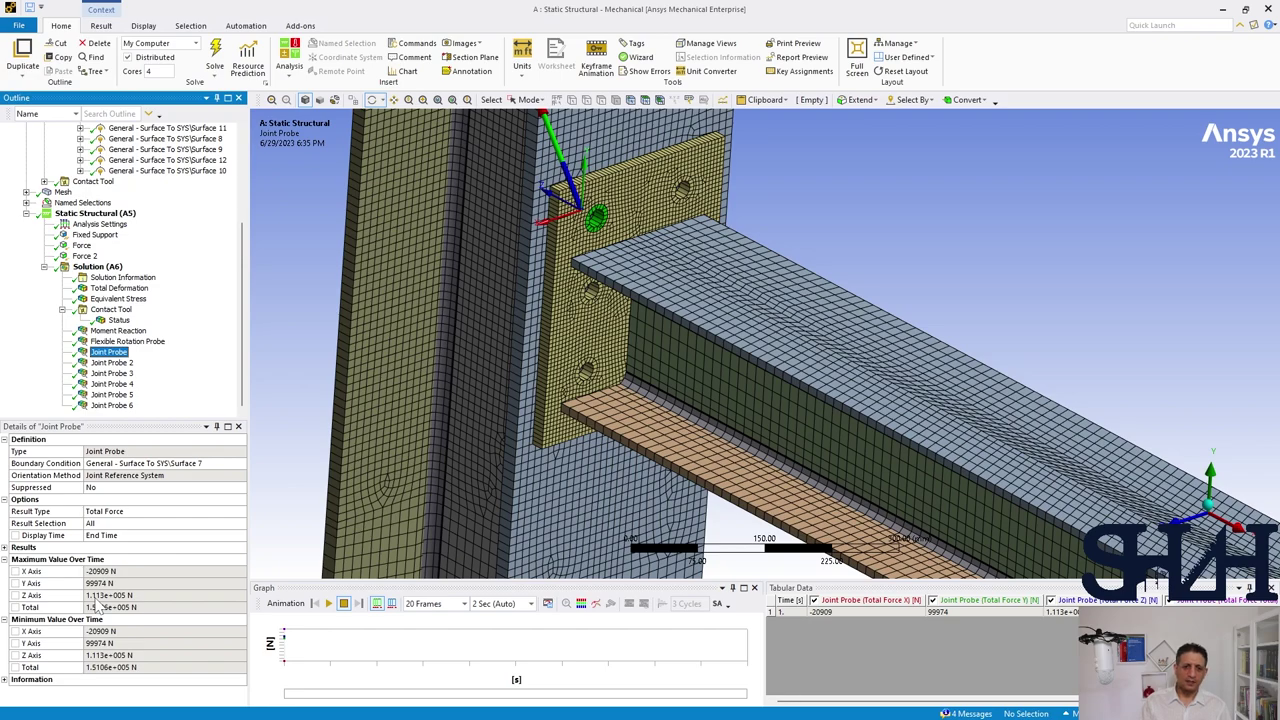
left_click(110, 364)
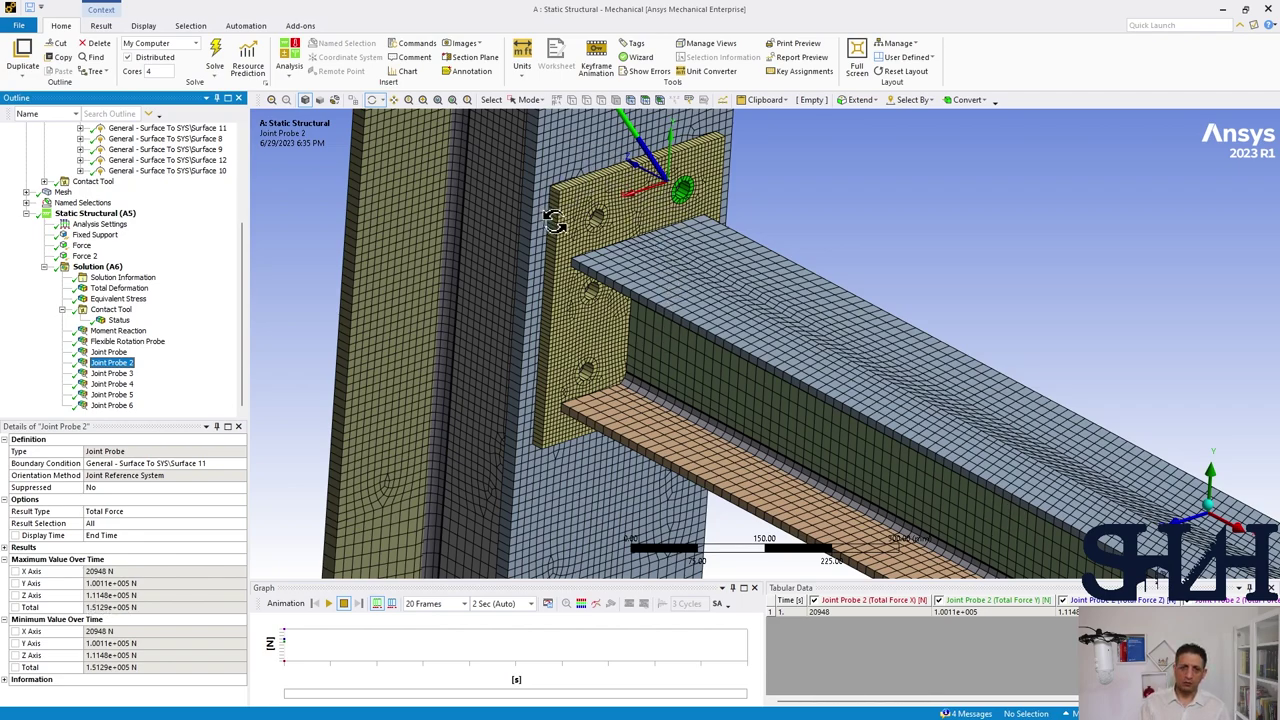
left_click(105, 374)
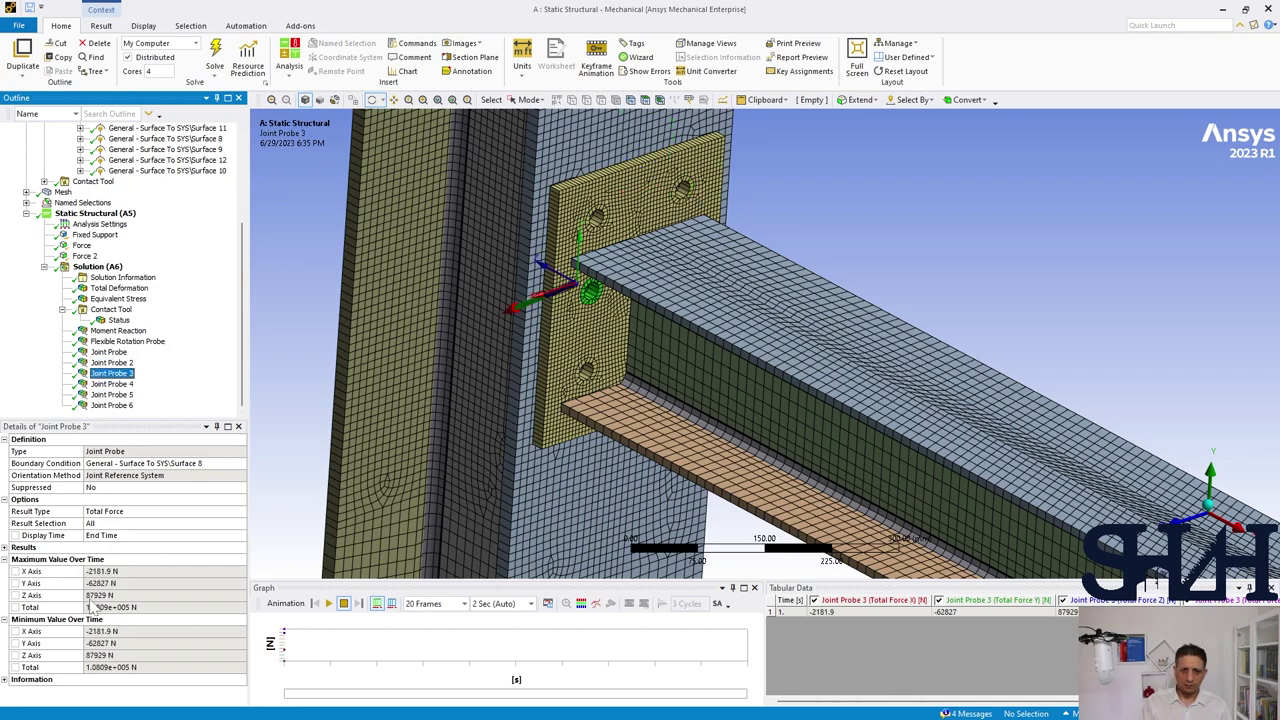
left_click(118, 395)
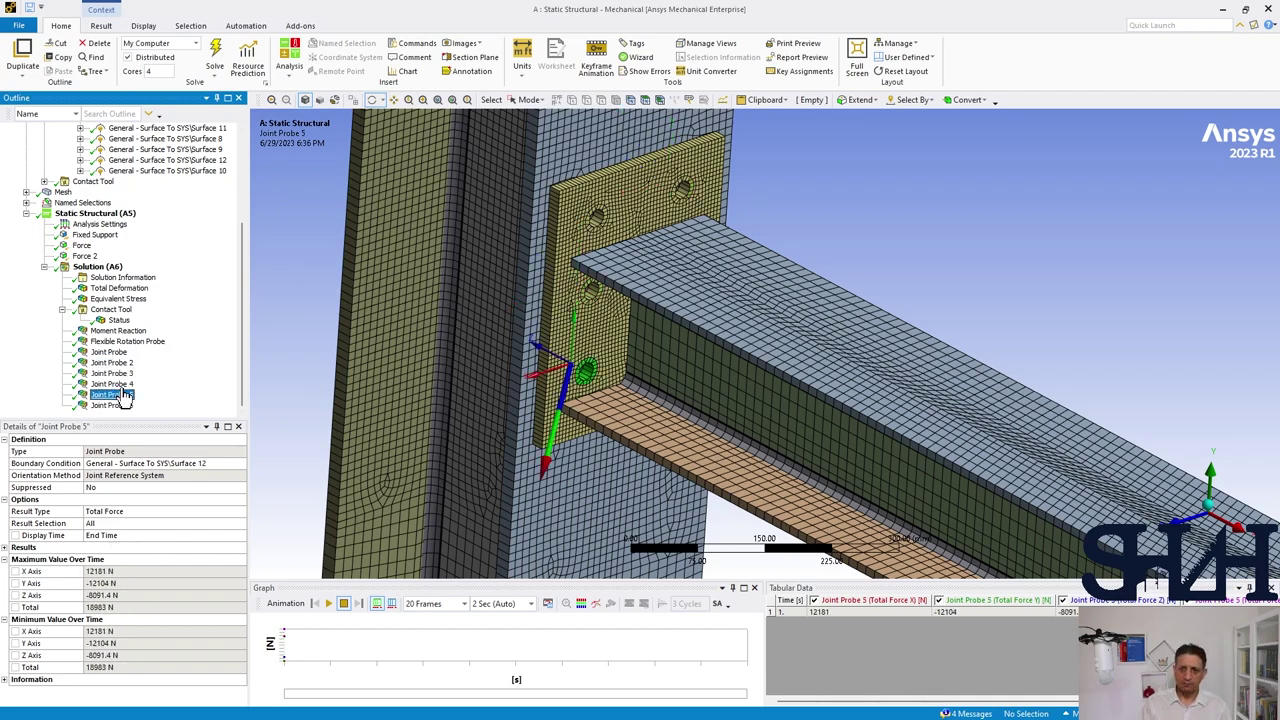
left_click(112, 384)
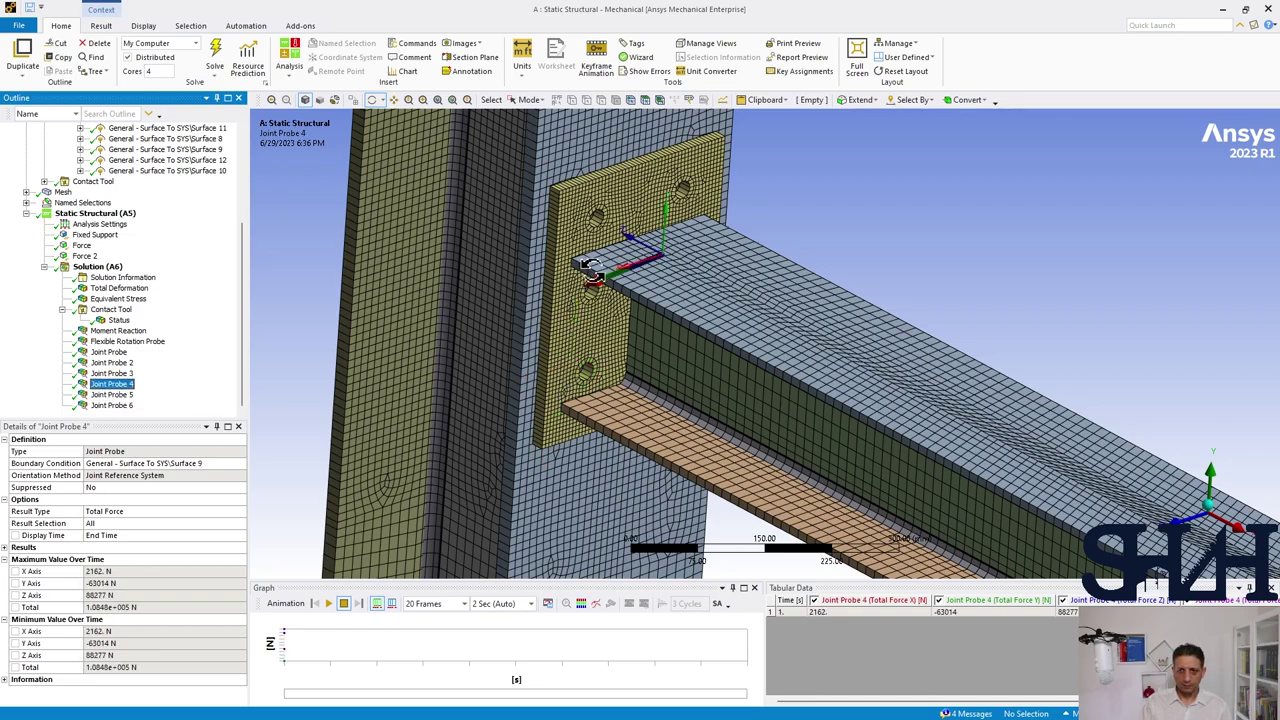
left_click_drag(591, 289, 664, 273)
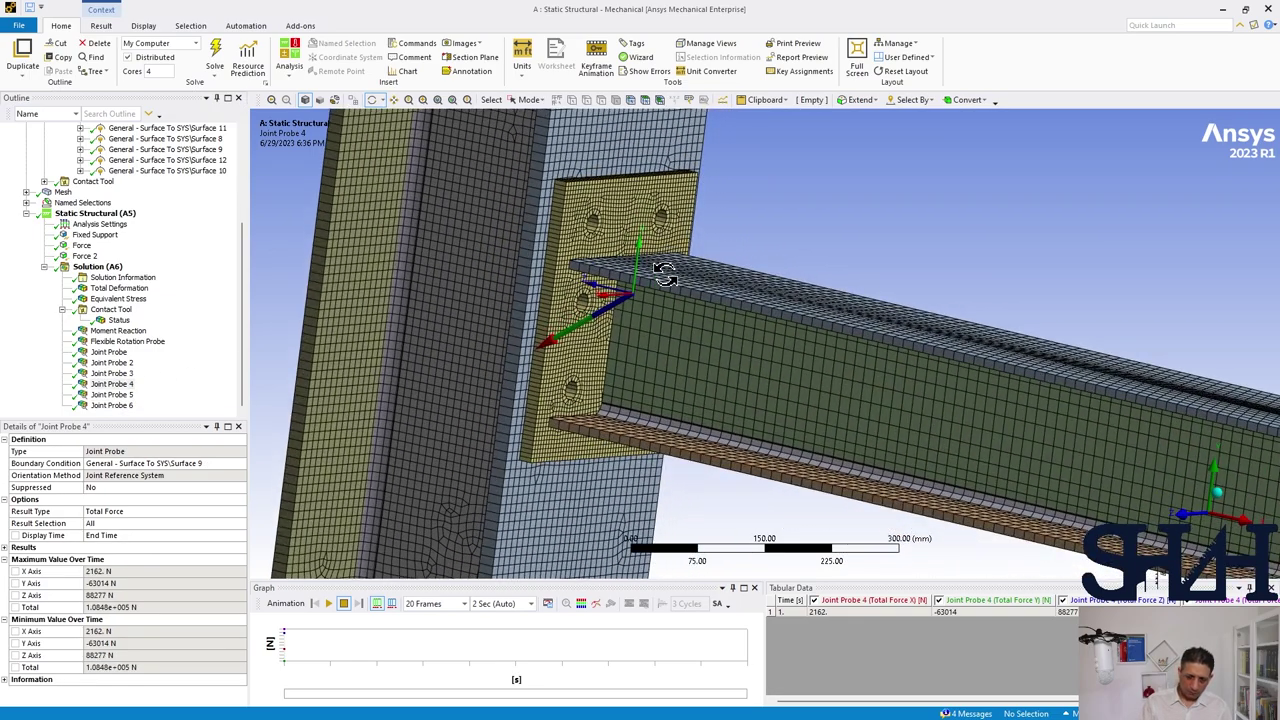
left_click(112, 395)
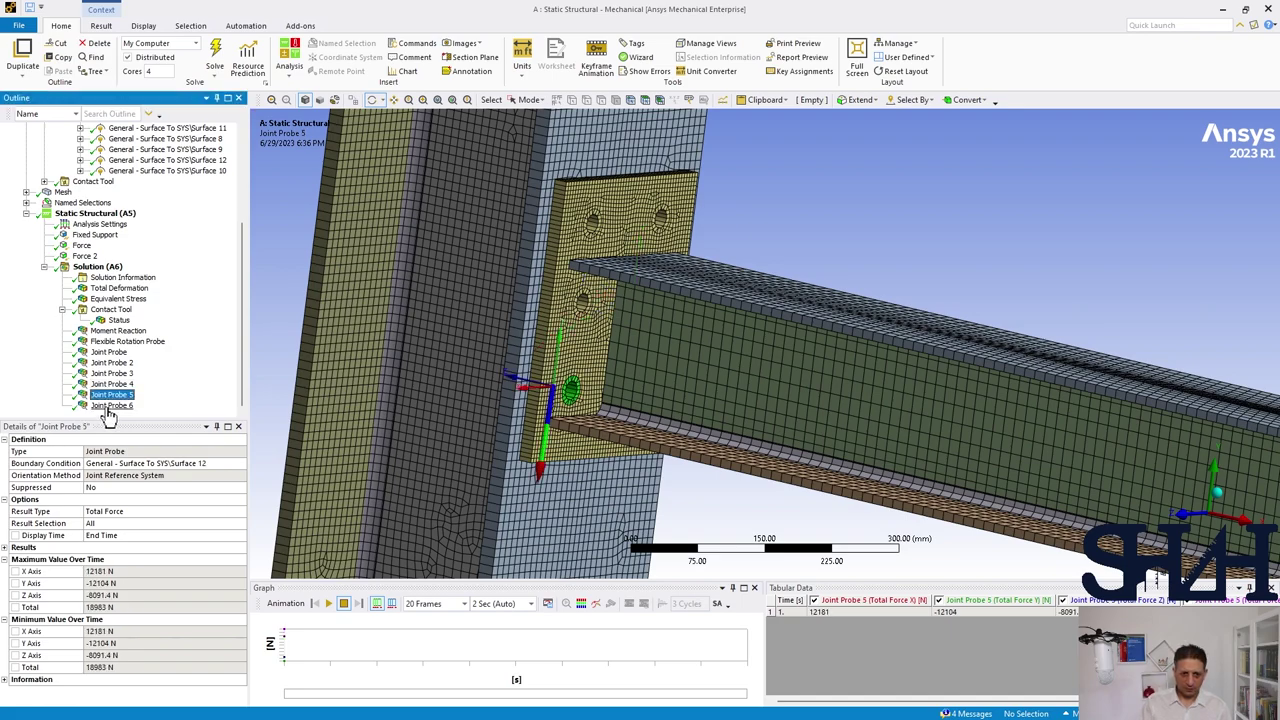
left_click(110, 406)
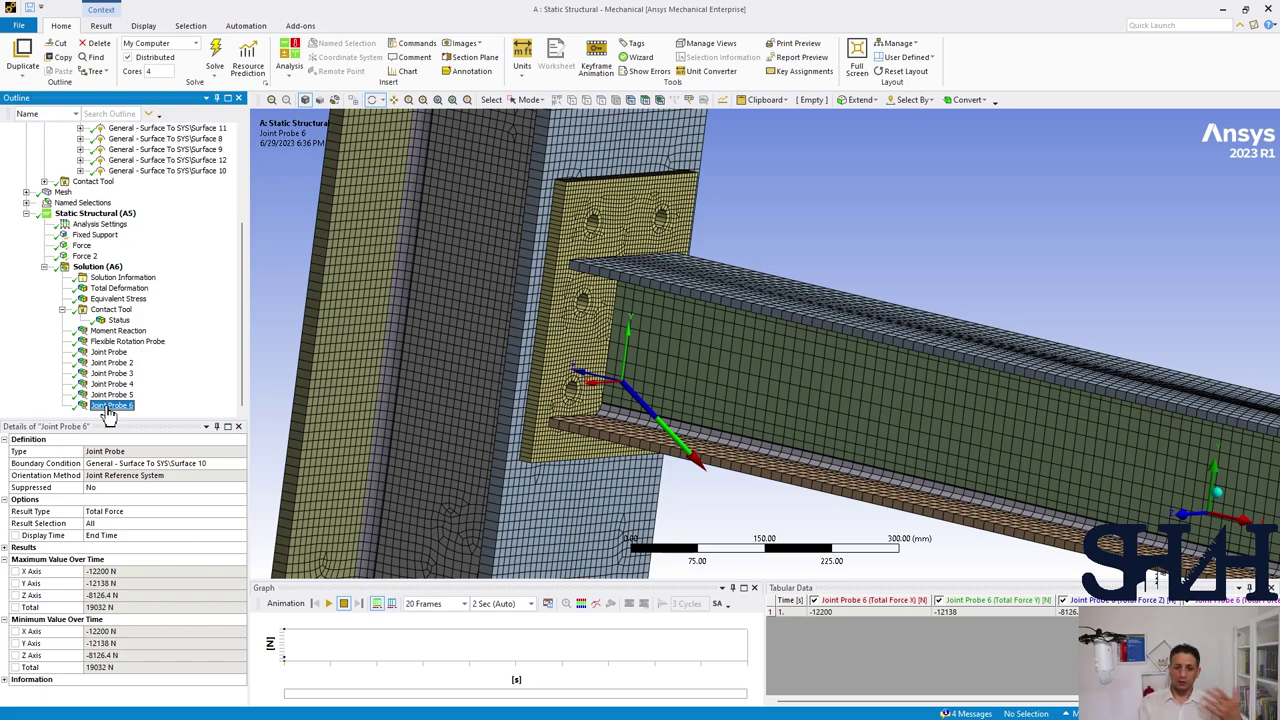
- Compare the joint probes' Z Axis forces between the upper, middle and lower bolt rows of the end plate
left_click(108, 352)
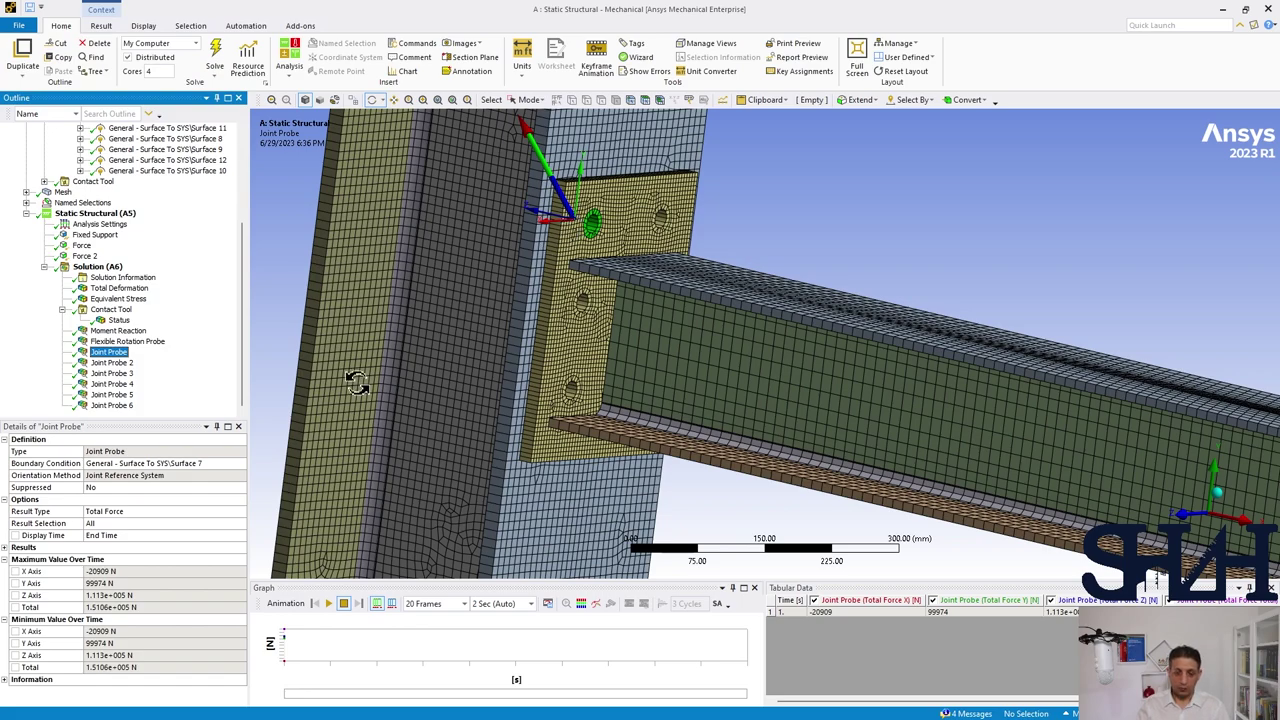
left_click(112, 362)
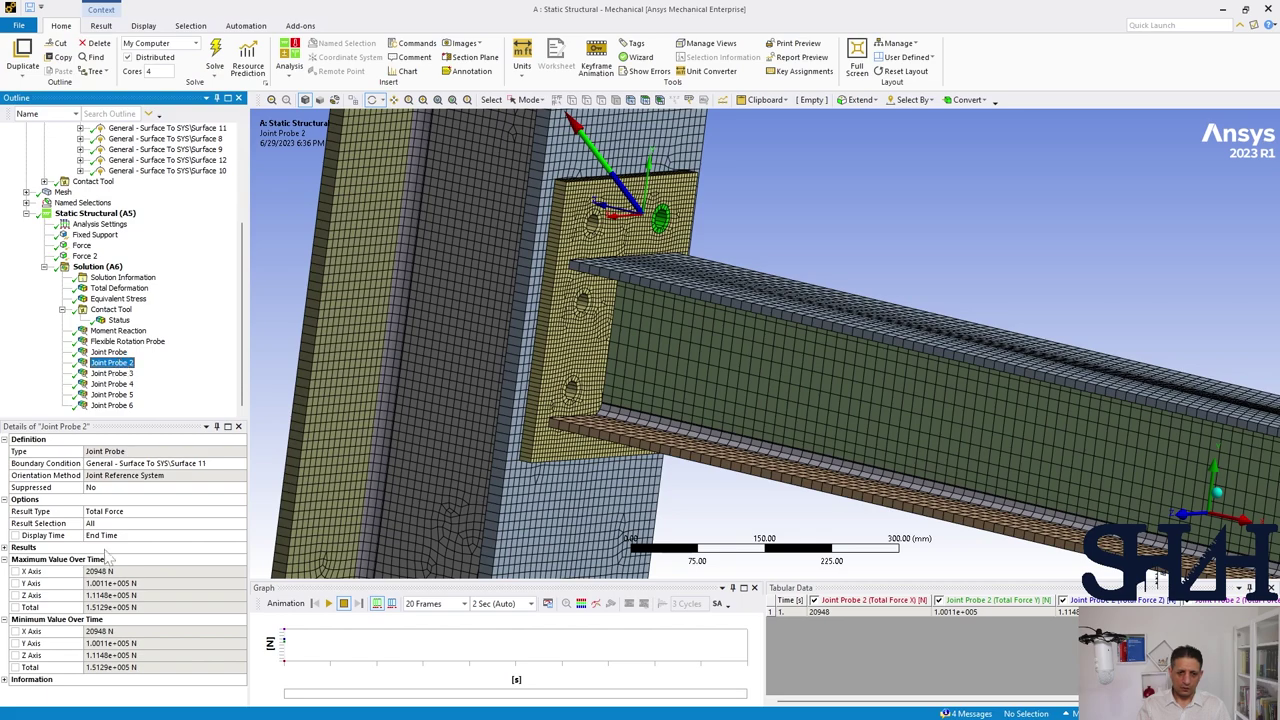
left_click(112, 373)
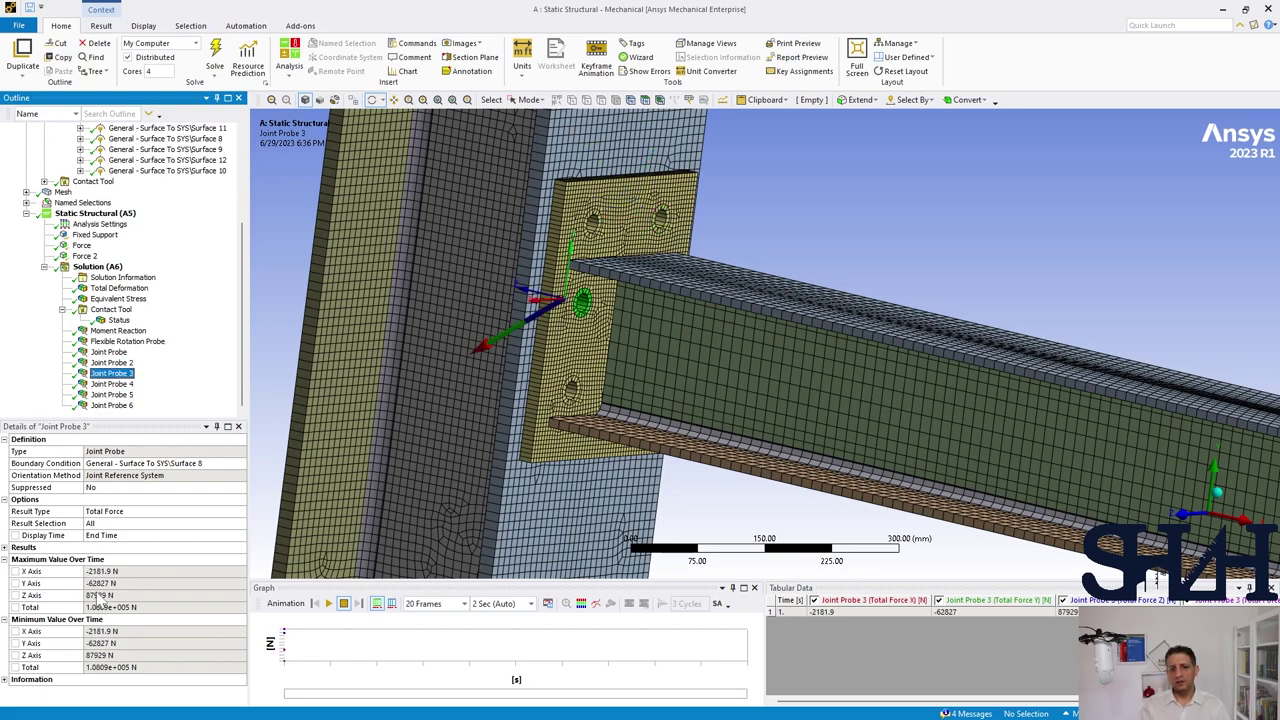
left_click(113, 384)
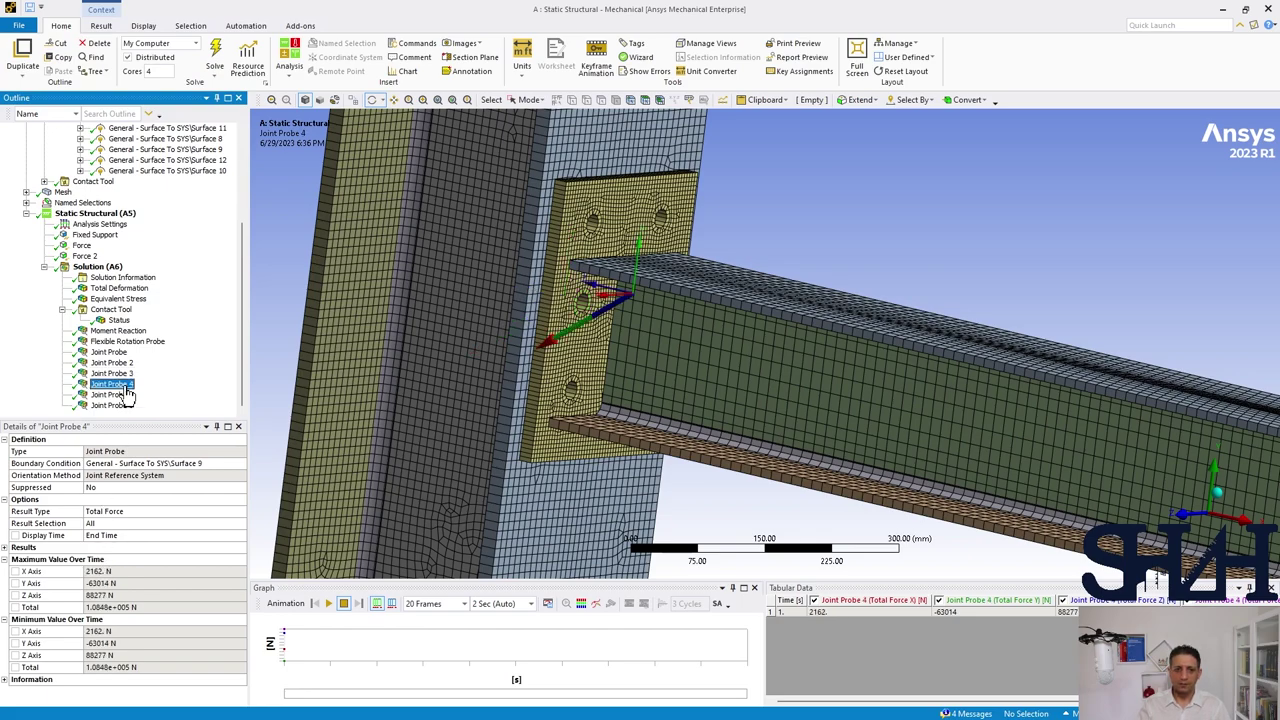
left_click(110, 396)
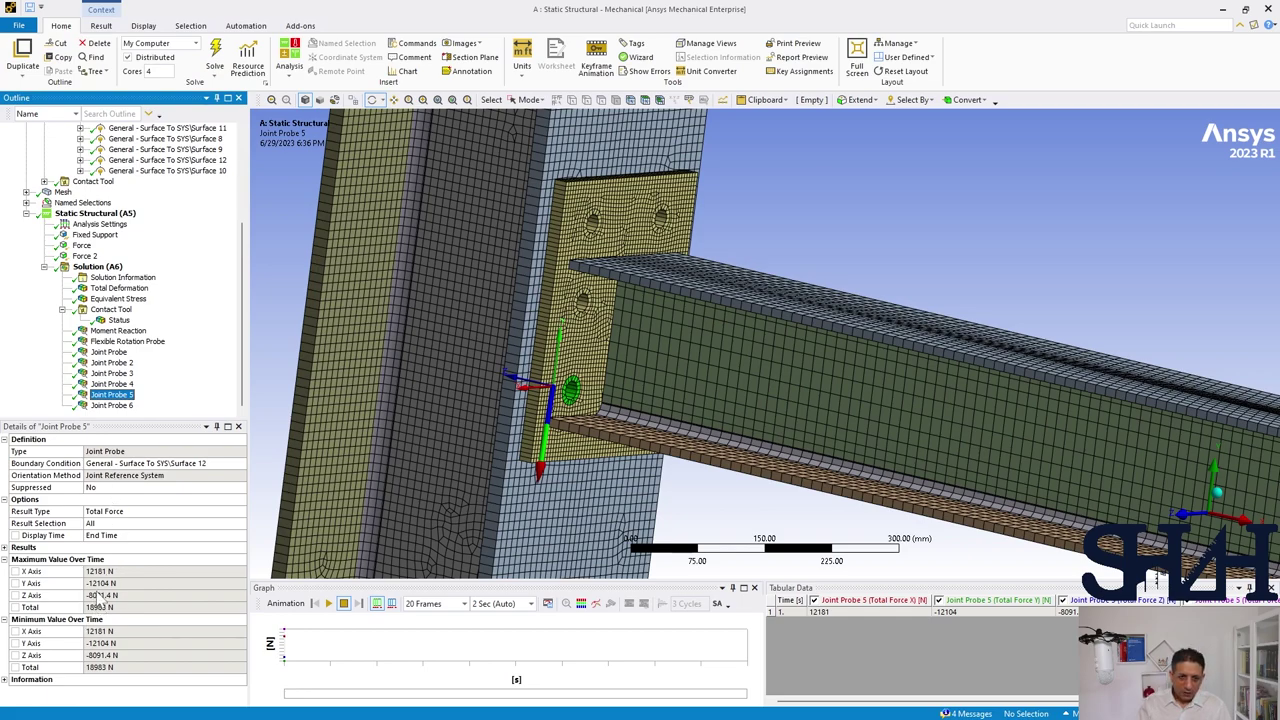
left_click(112, 406)
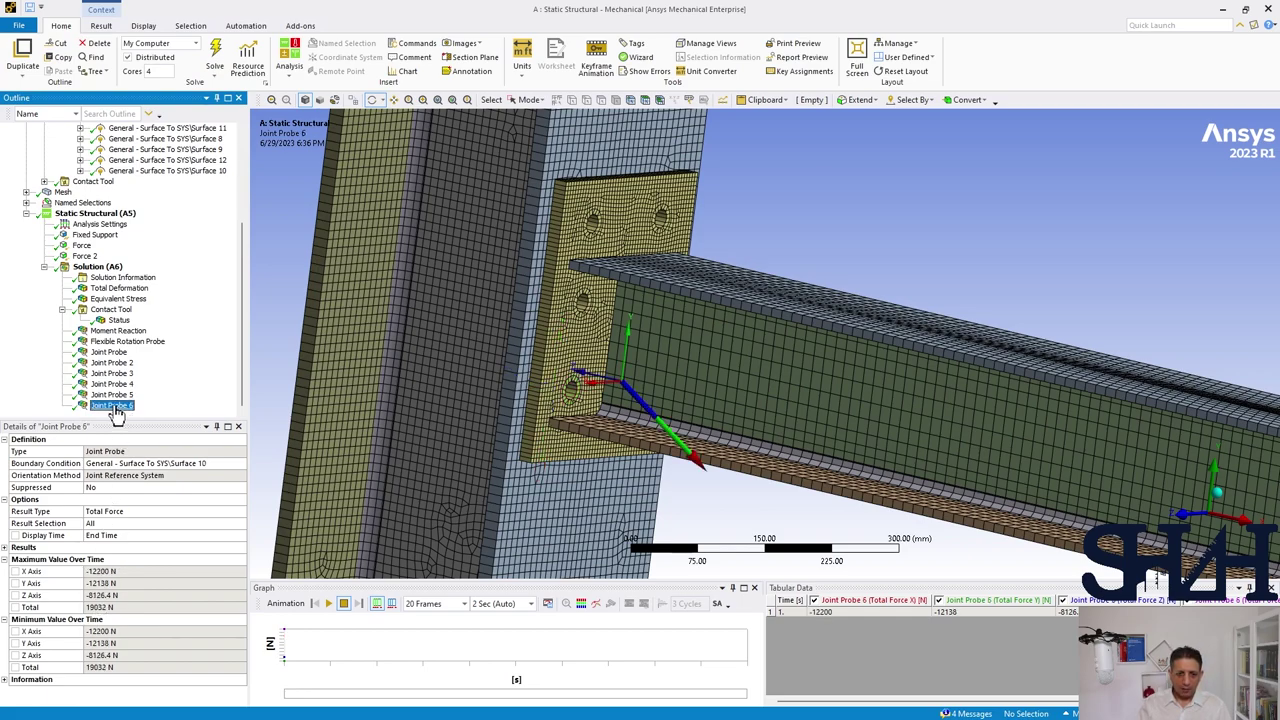
left_click(108, 353)
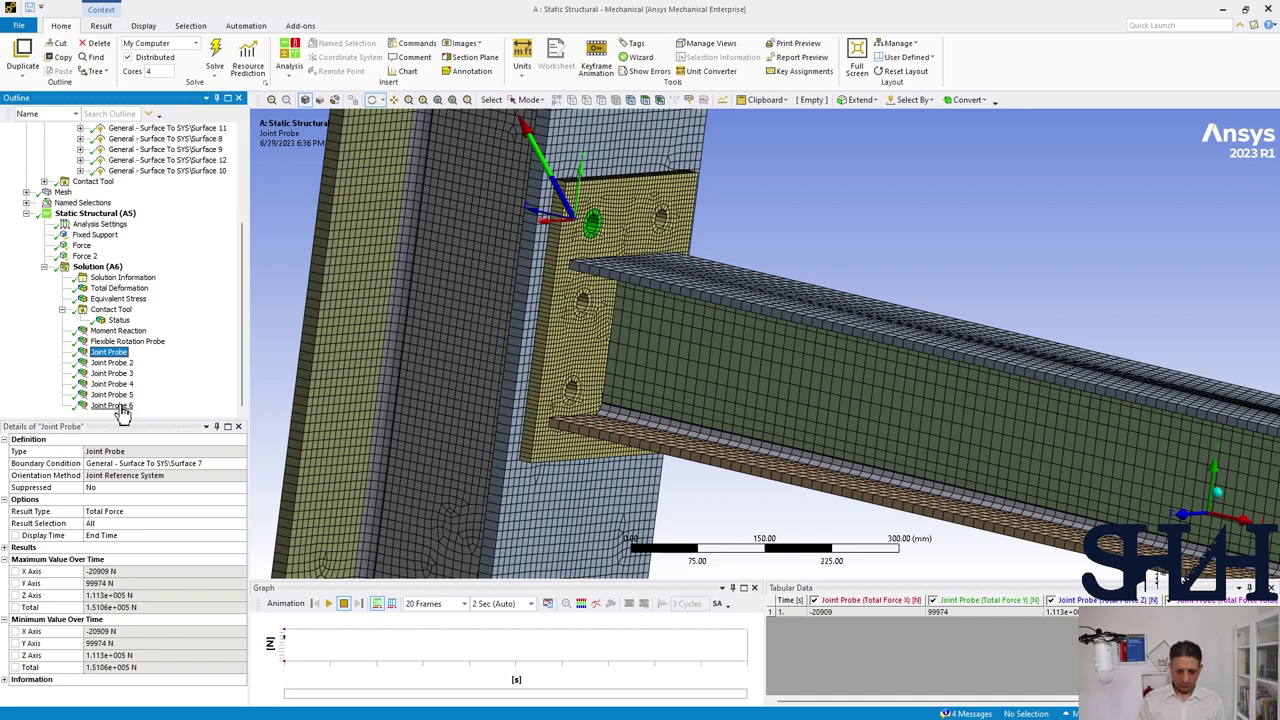
left_click(112, 373)
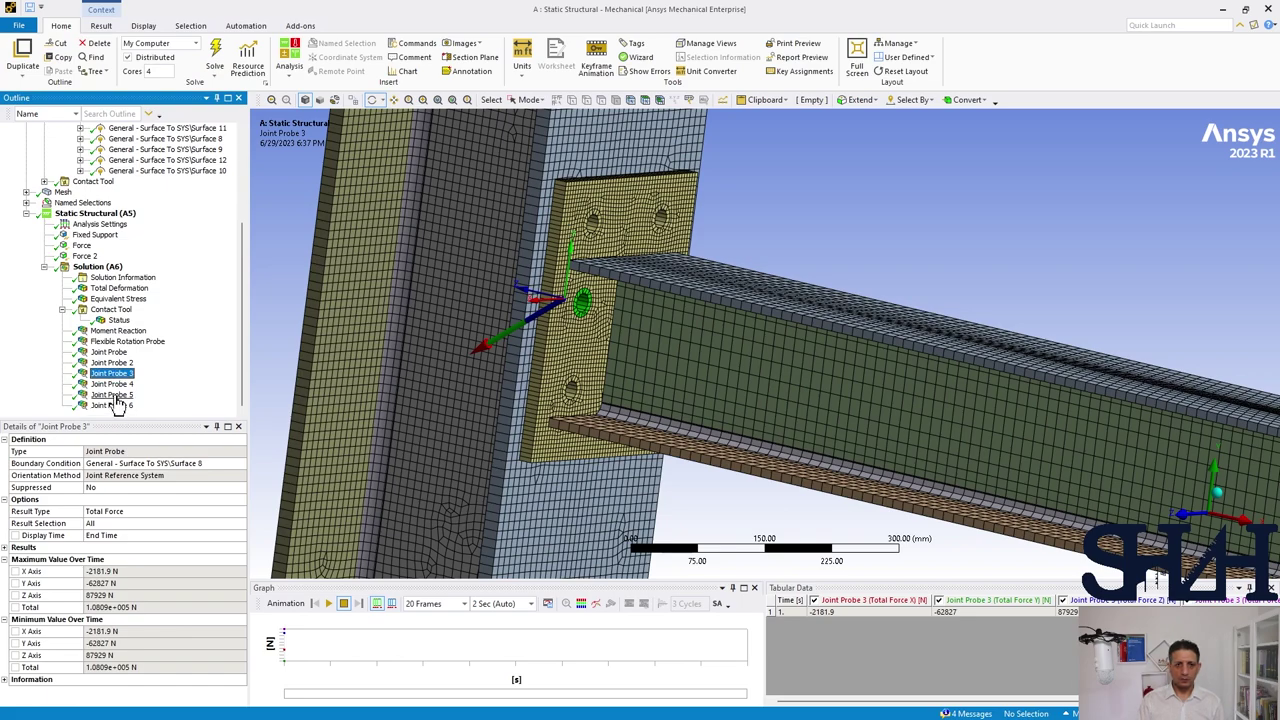
left_click(112, 395)
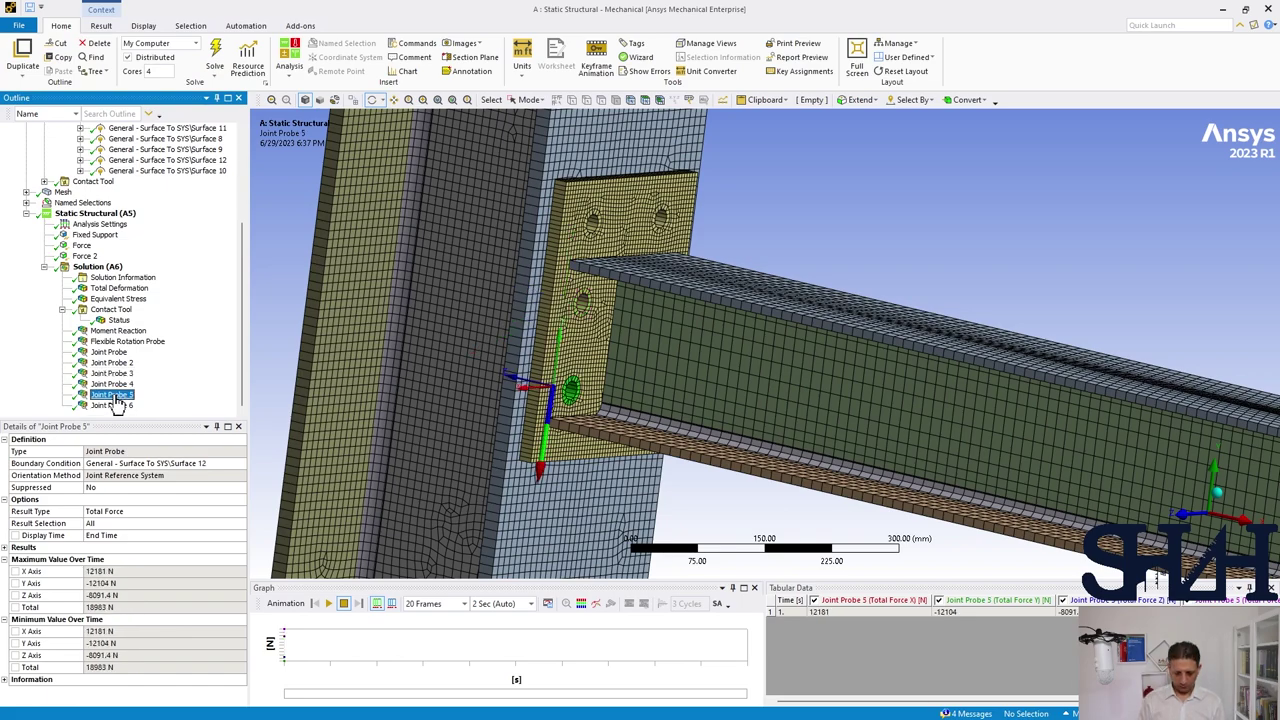